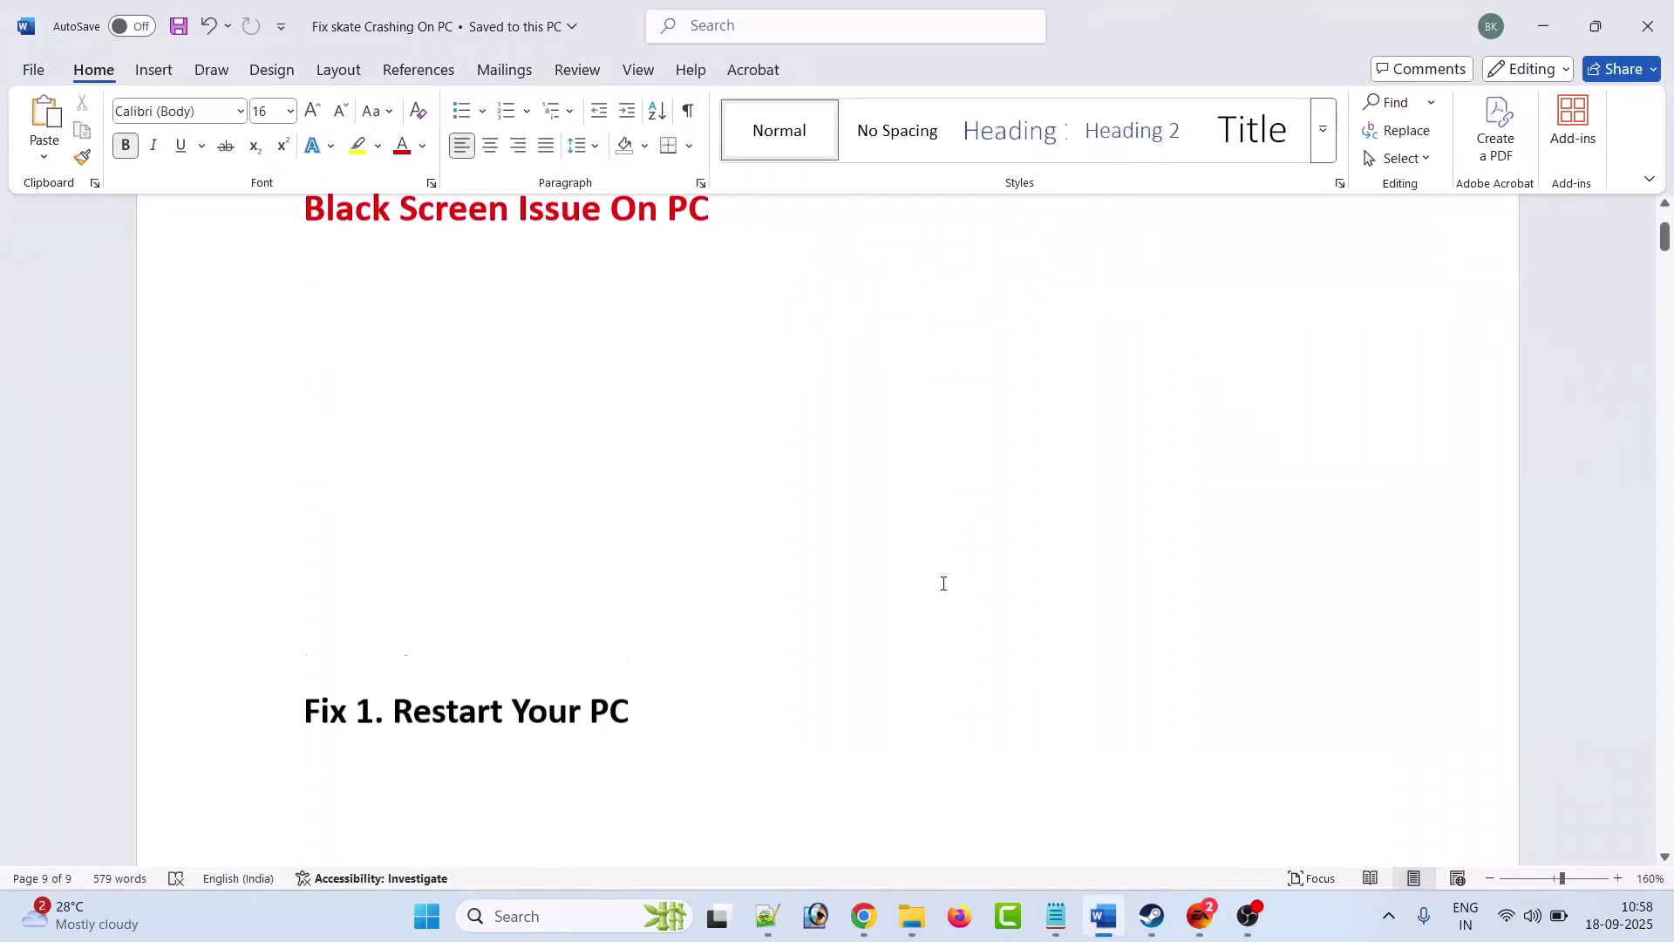
- View the Restart option among the PC's power choices for Fix 1, leaving it unselected
{"action": "scroll", "coordinate": [943, 583], "scroll_direction": "down", "scroll_amount": 2}
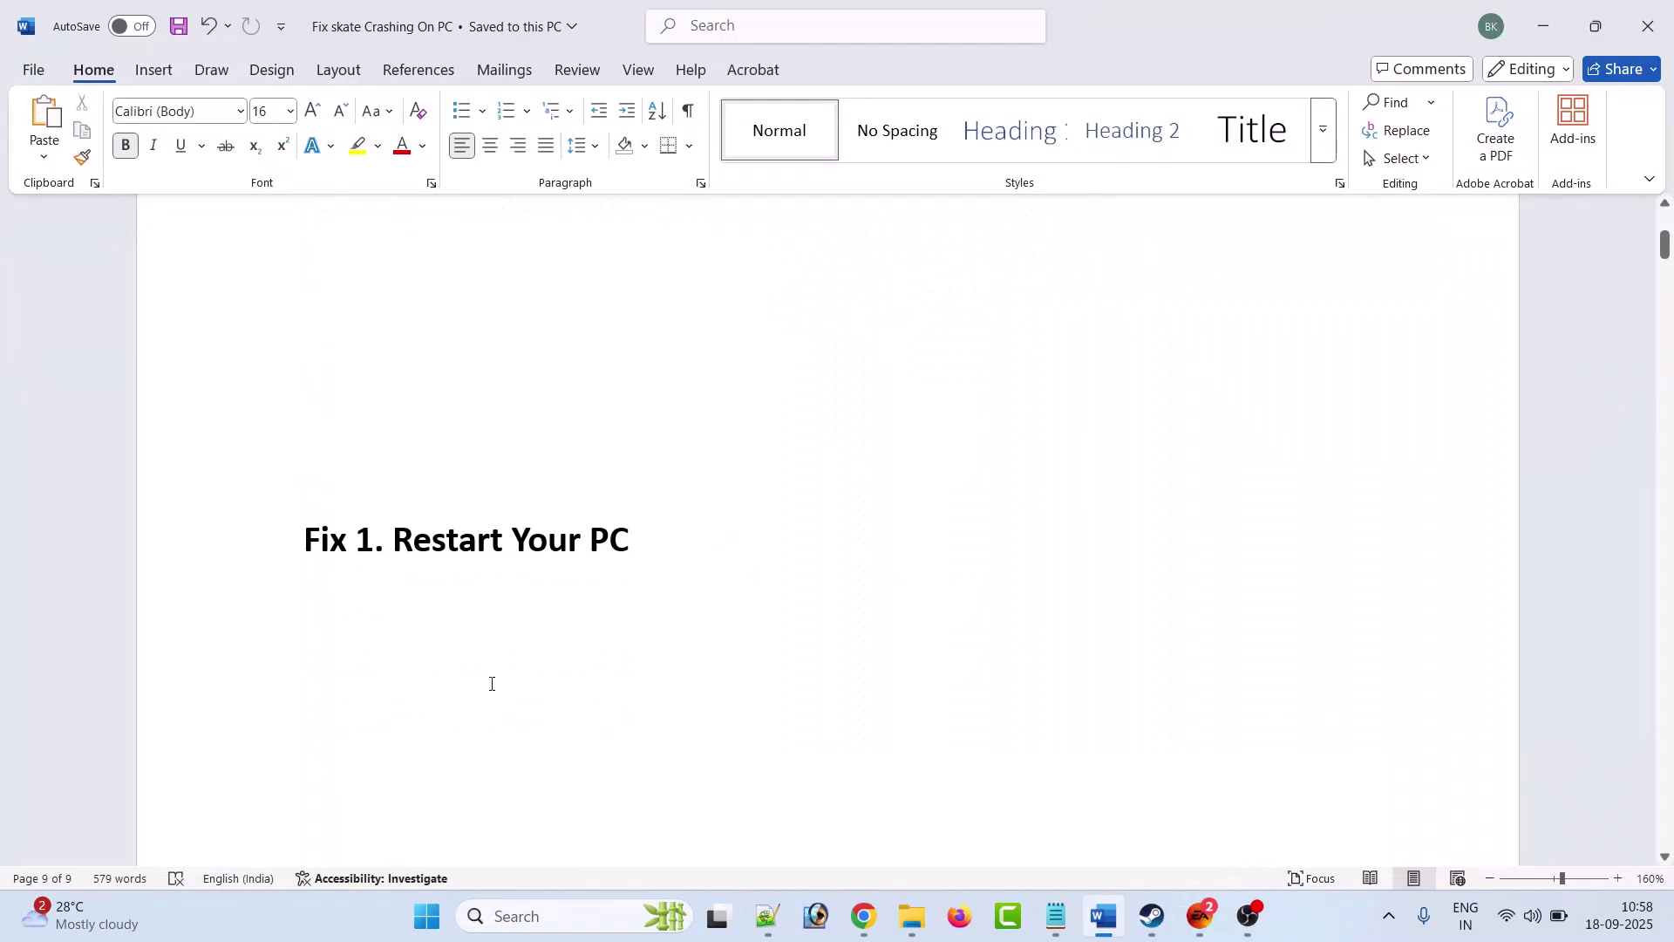
{"action": "left_click", "coordinate": [426, 916]}
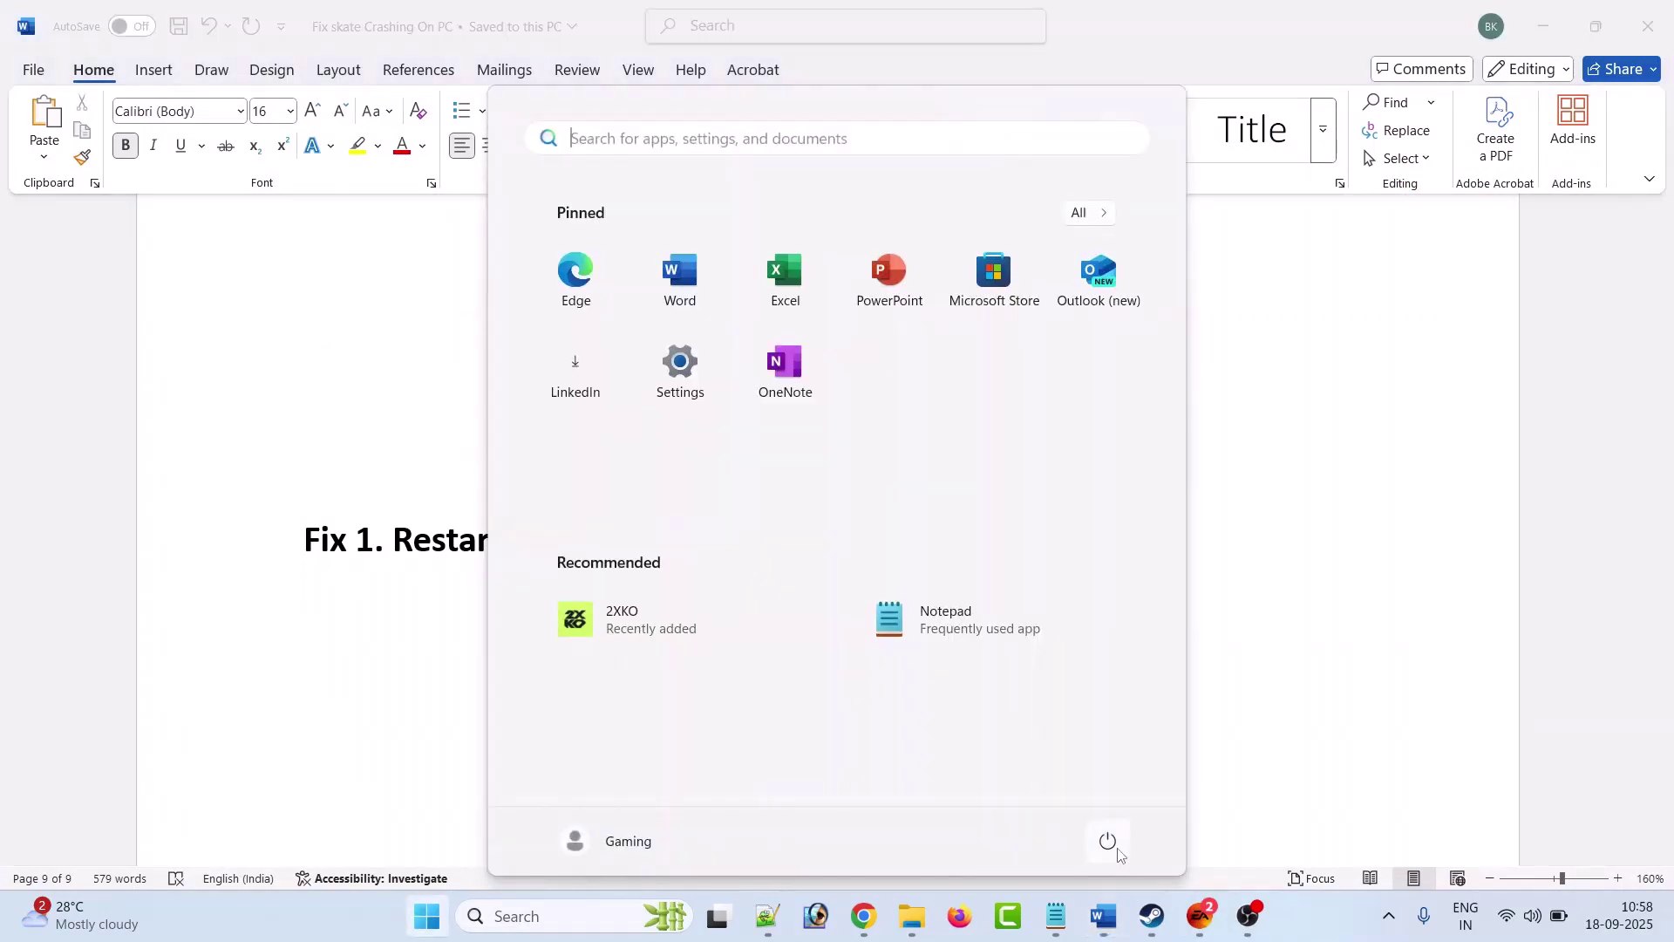
{"action": "left_click", "coordinate": [1107, 841]}
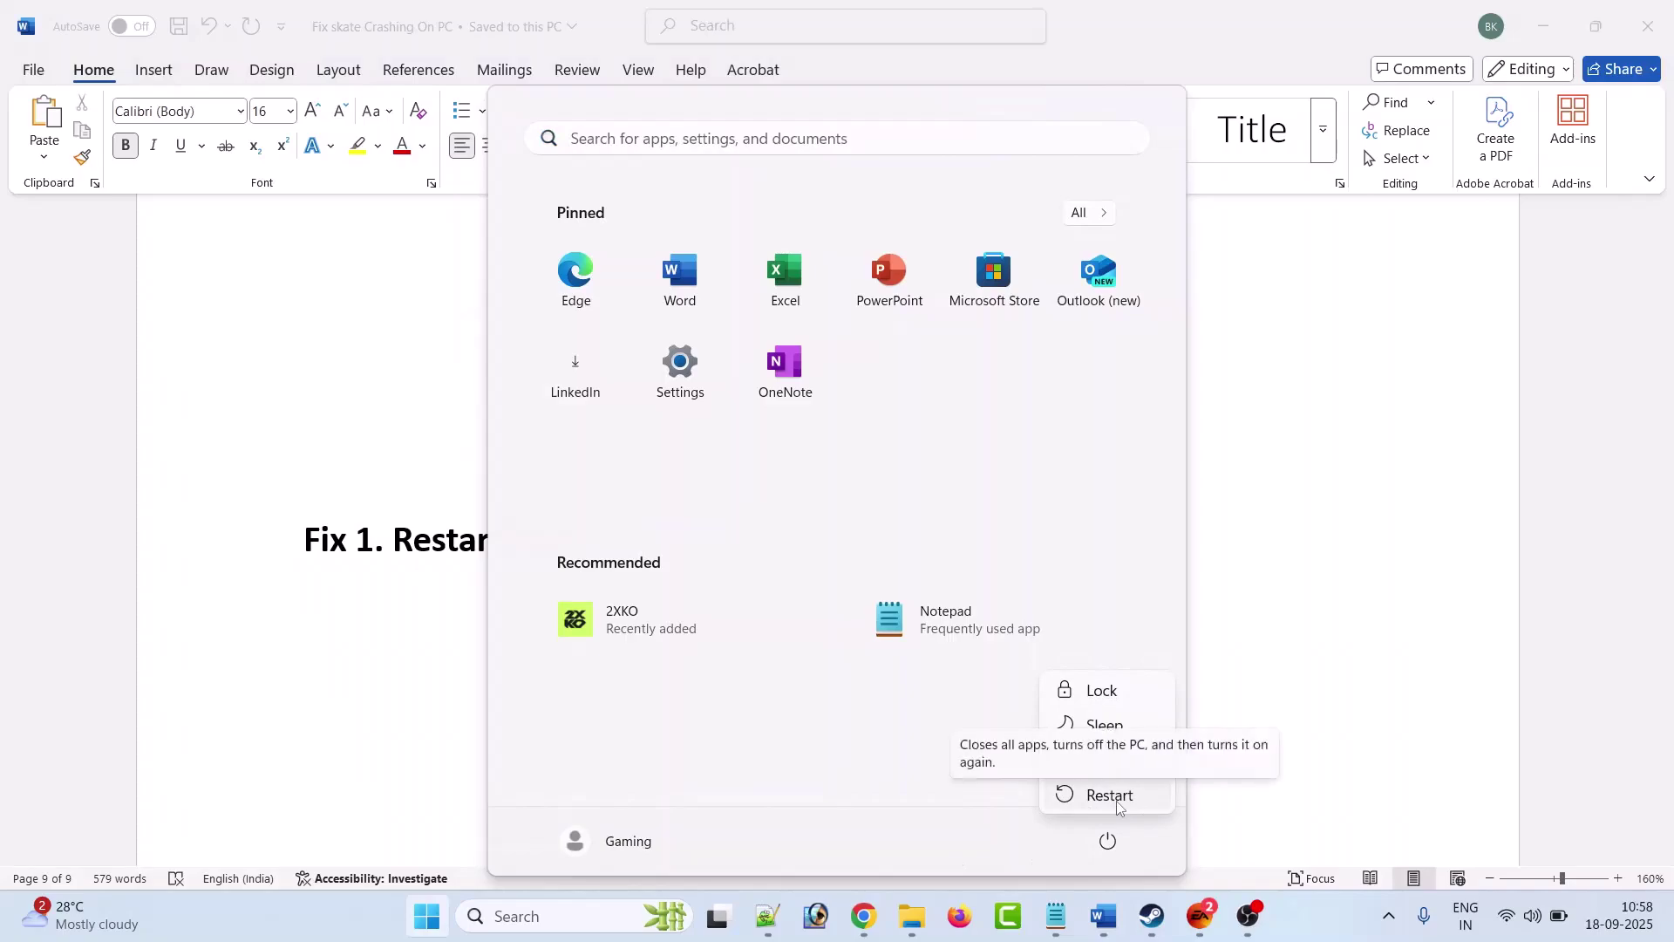
{"action": "key", "text": "Escape"}
{"action": "key", "text": "Escape"}
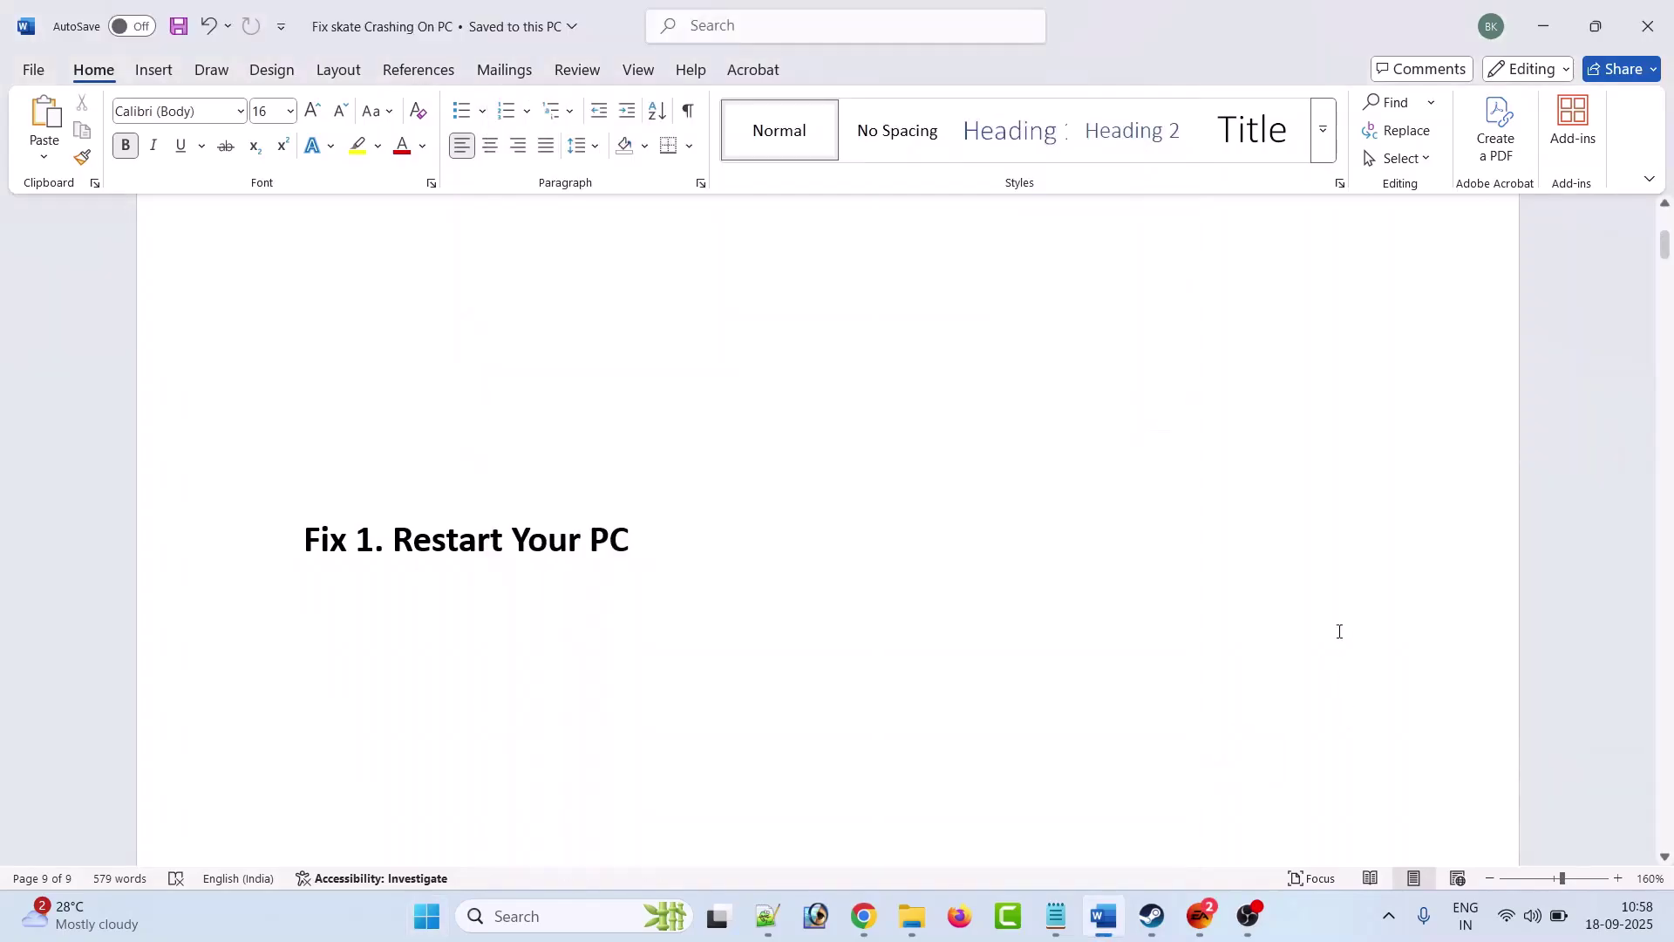
- Read Fix 2, highlighting the backup note in its heading, and examine the Skate saved game folder's location
{"action": "scroll", "coordinate": [983, 531], "scroll_direction": "down", "scroll_amount": 3}
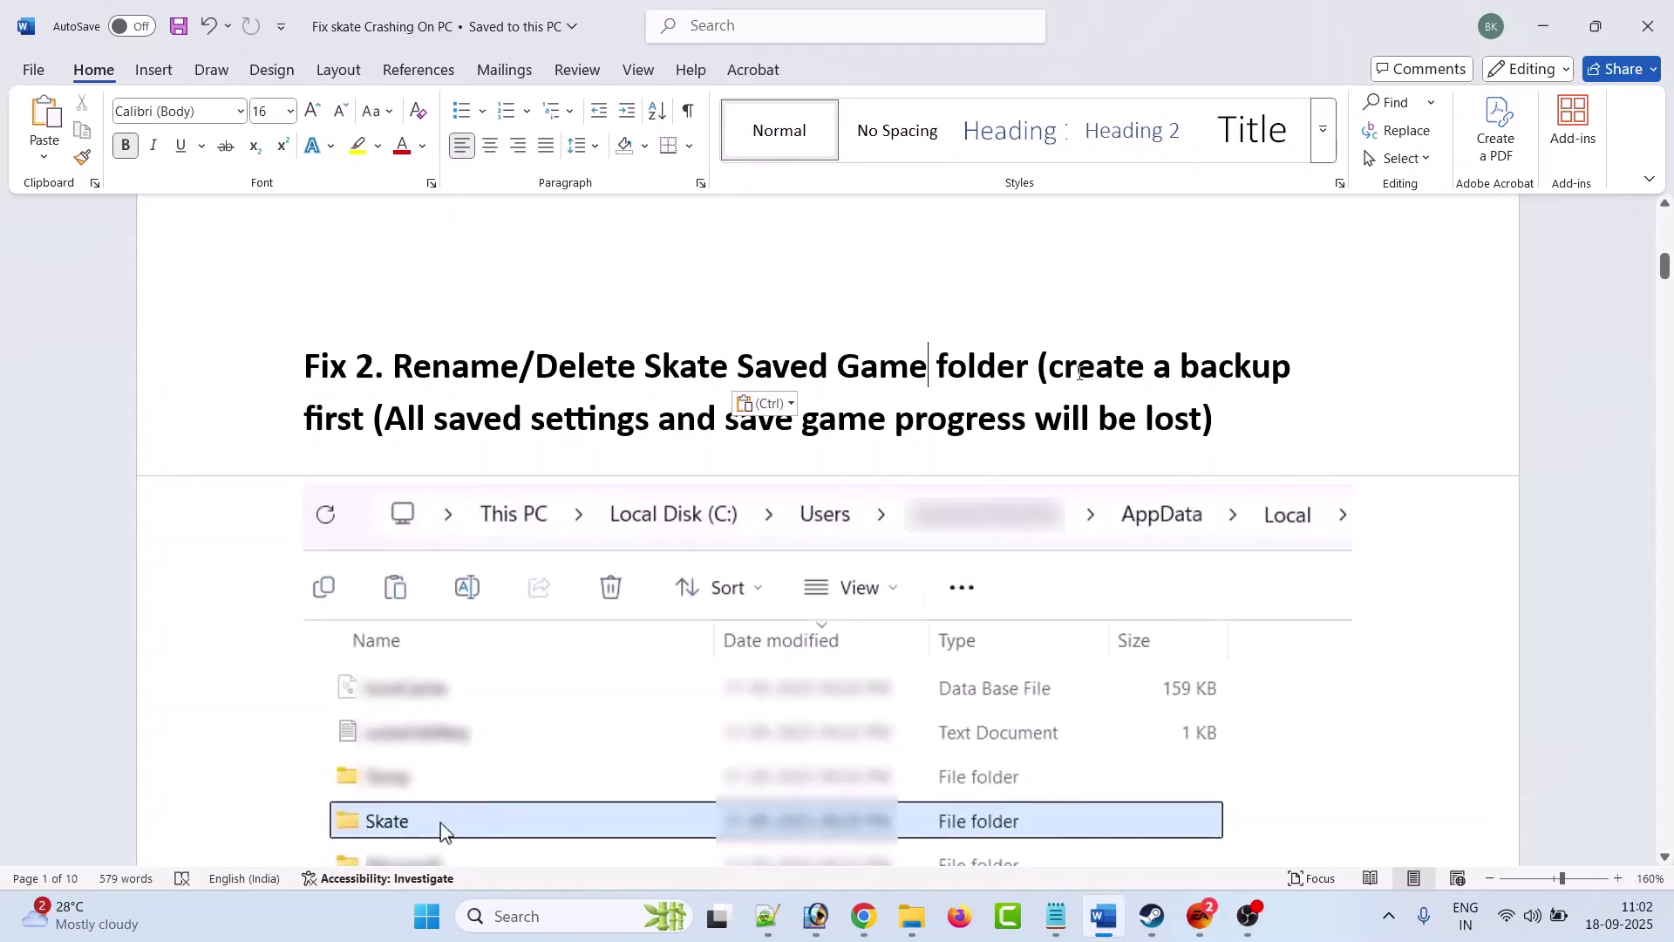
{"action": "left_click_drag", "start_coordinate": [1049, 371], "coordinate": [1212, 420]}
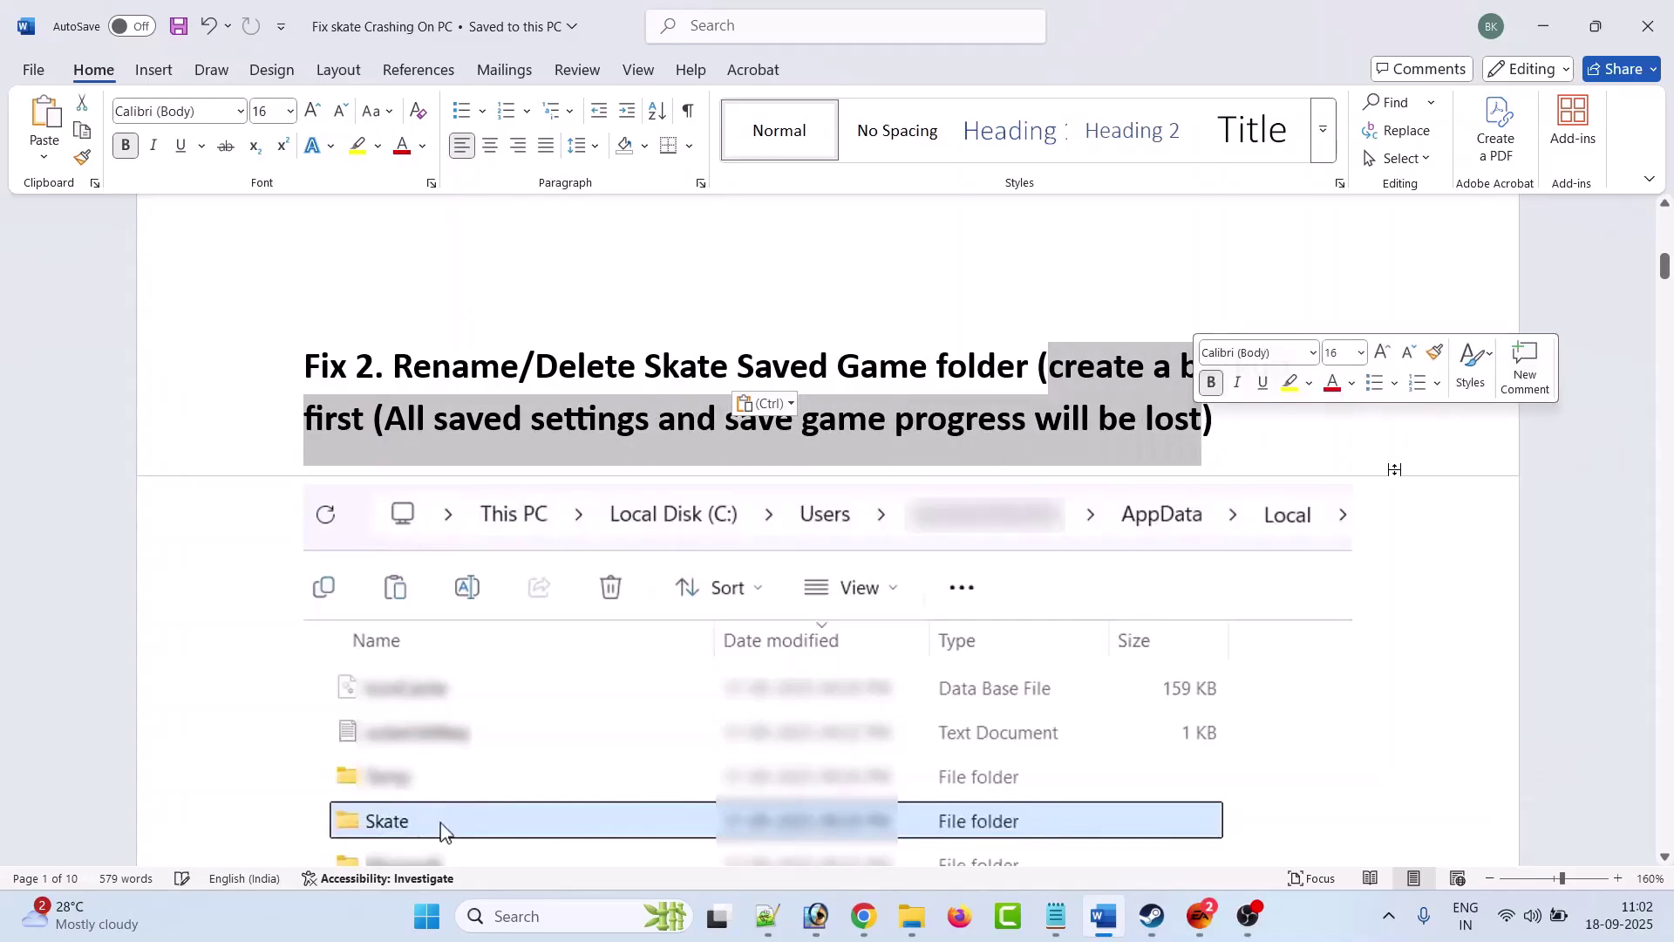
{"action": "left_click", "coordinate": [1397, 466]}
{"action": "scroll", "coordinate": [1396, 466], "scroll_direction": "down", "scroll_amount": 2}
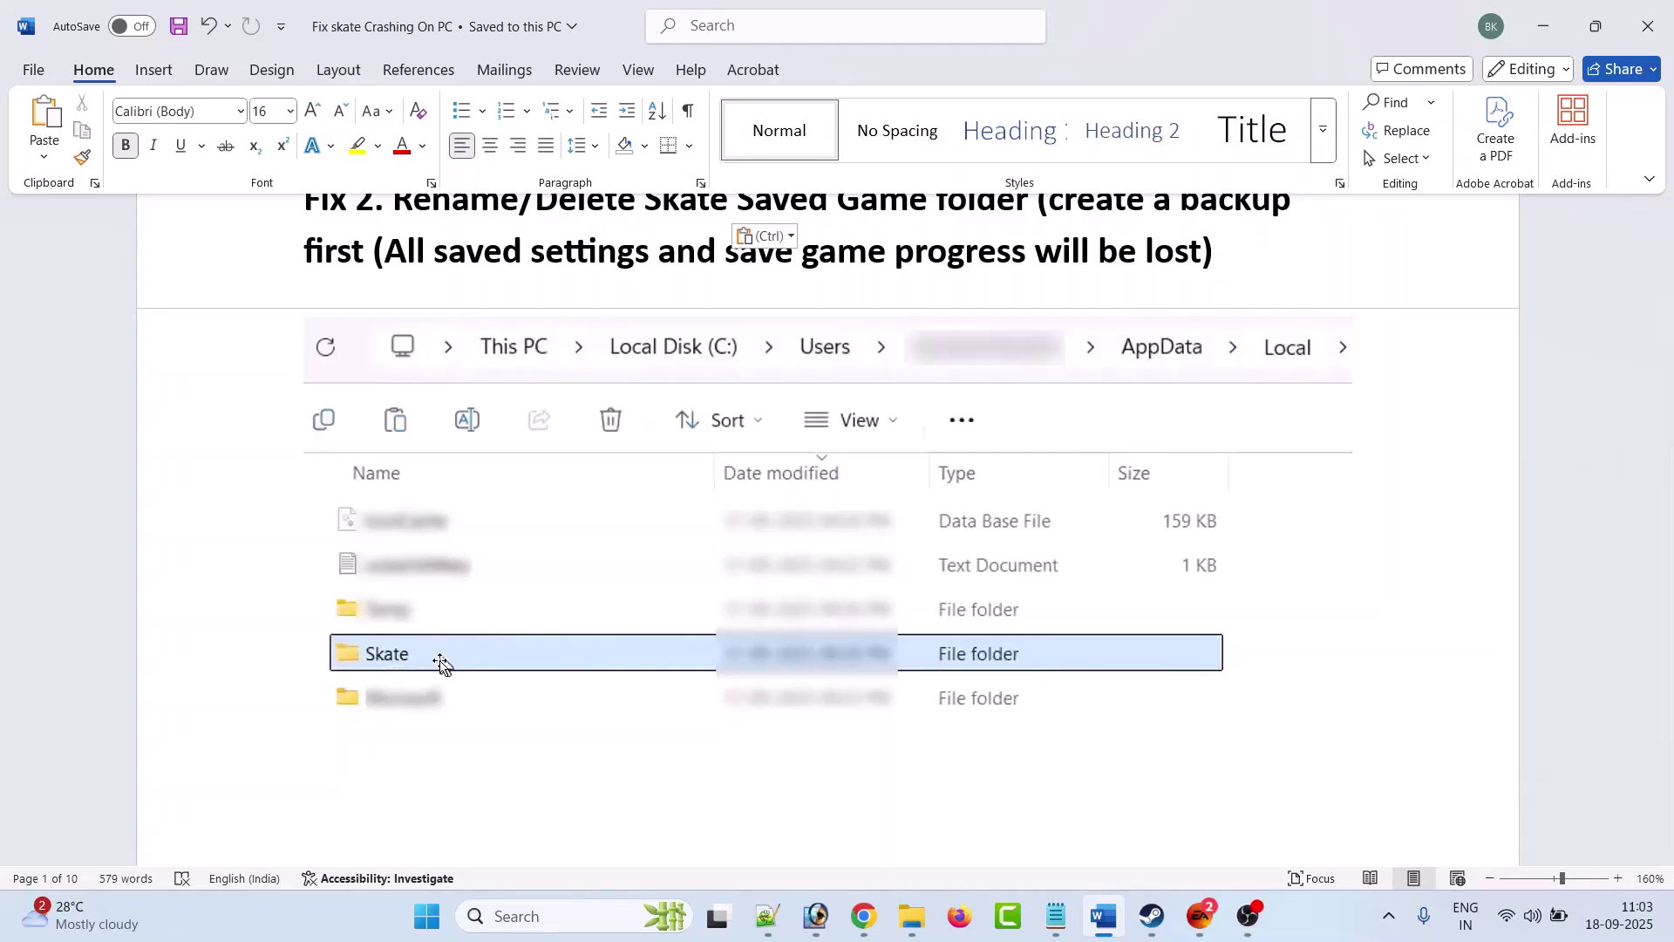
- Switch to Steam and turn off the in-game Steam Overlay in the properties of skate
{"action": "left_click", "coordinate": [1156, 928]}
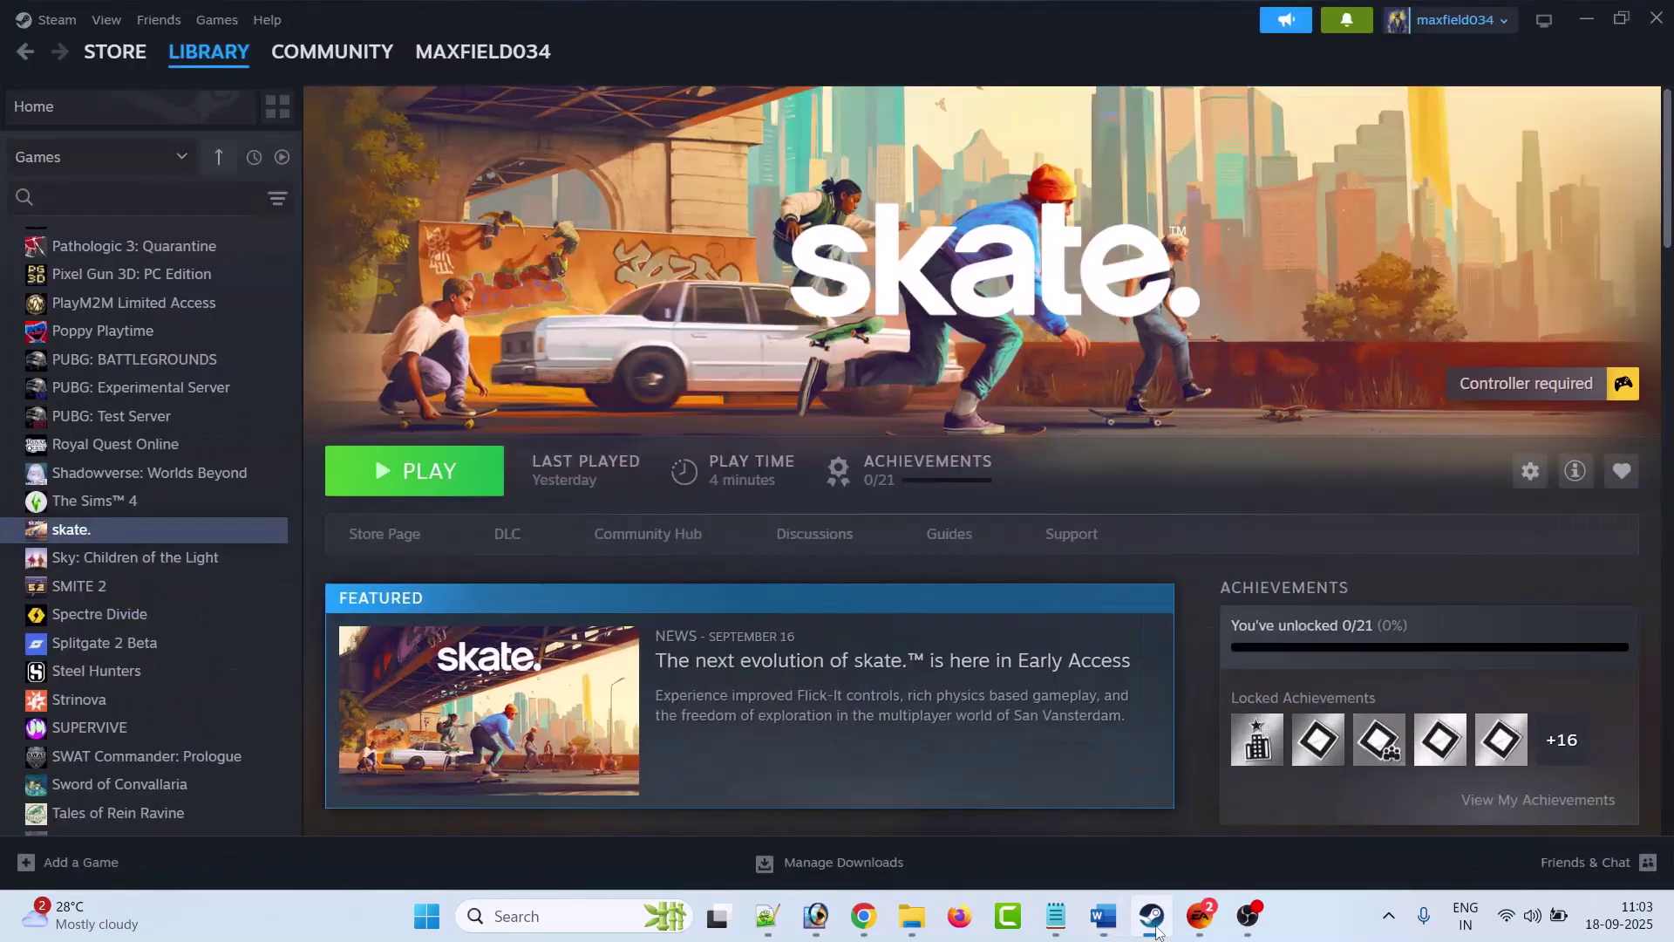
{"action": "left_click", "coordinate": [1154, 927]}
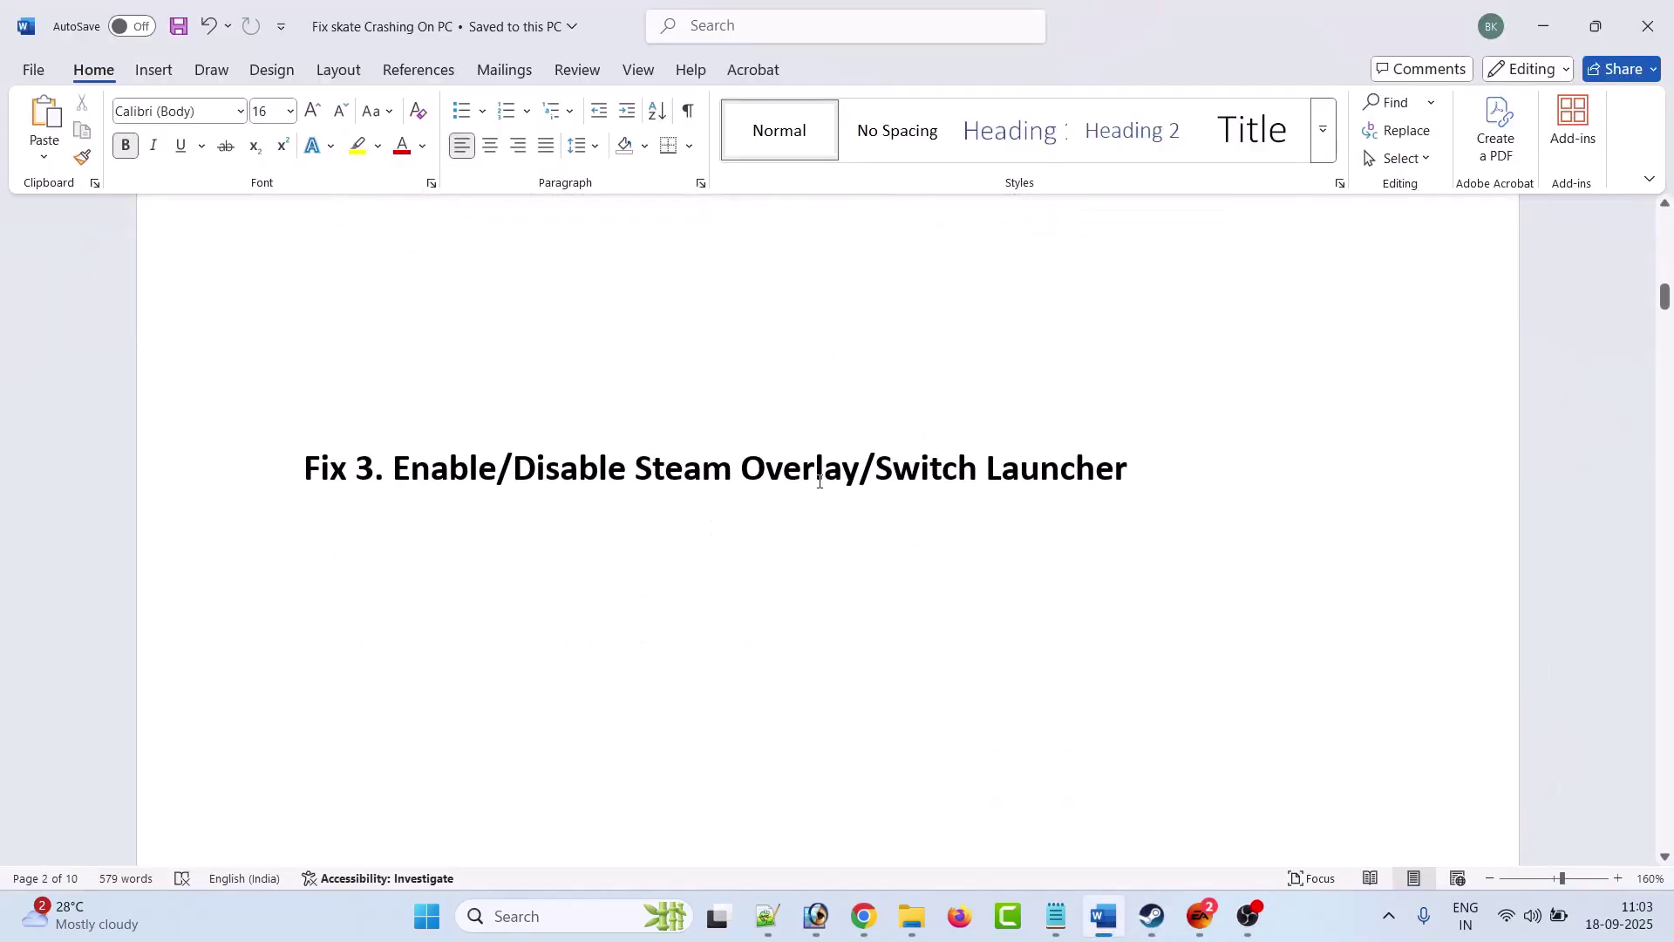
{"action": "left_click", "coordinate": [1153, 917]}
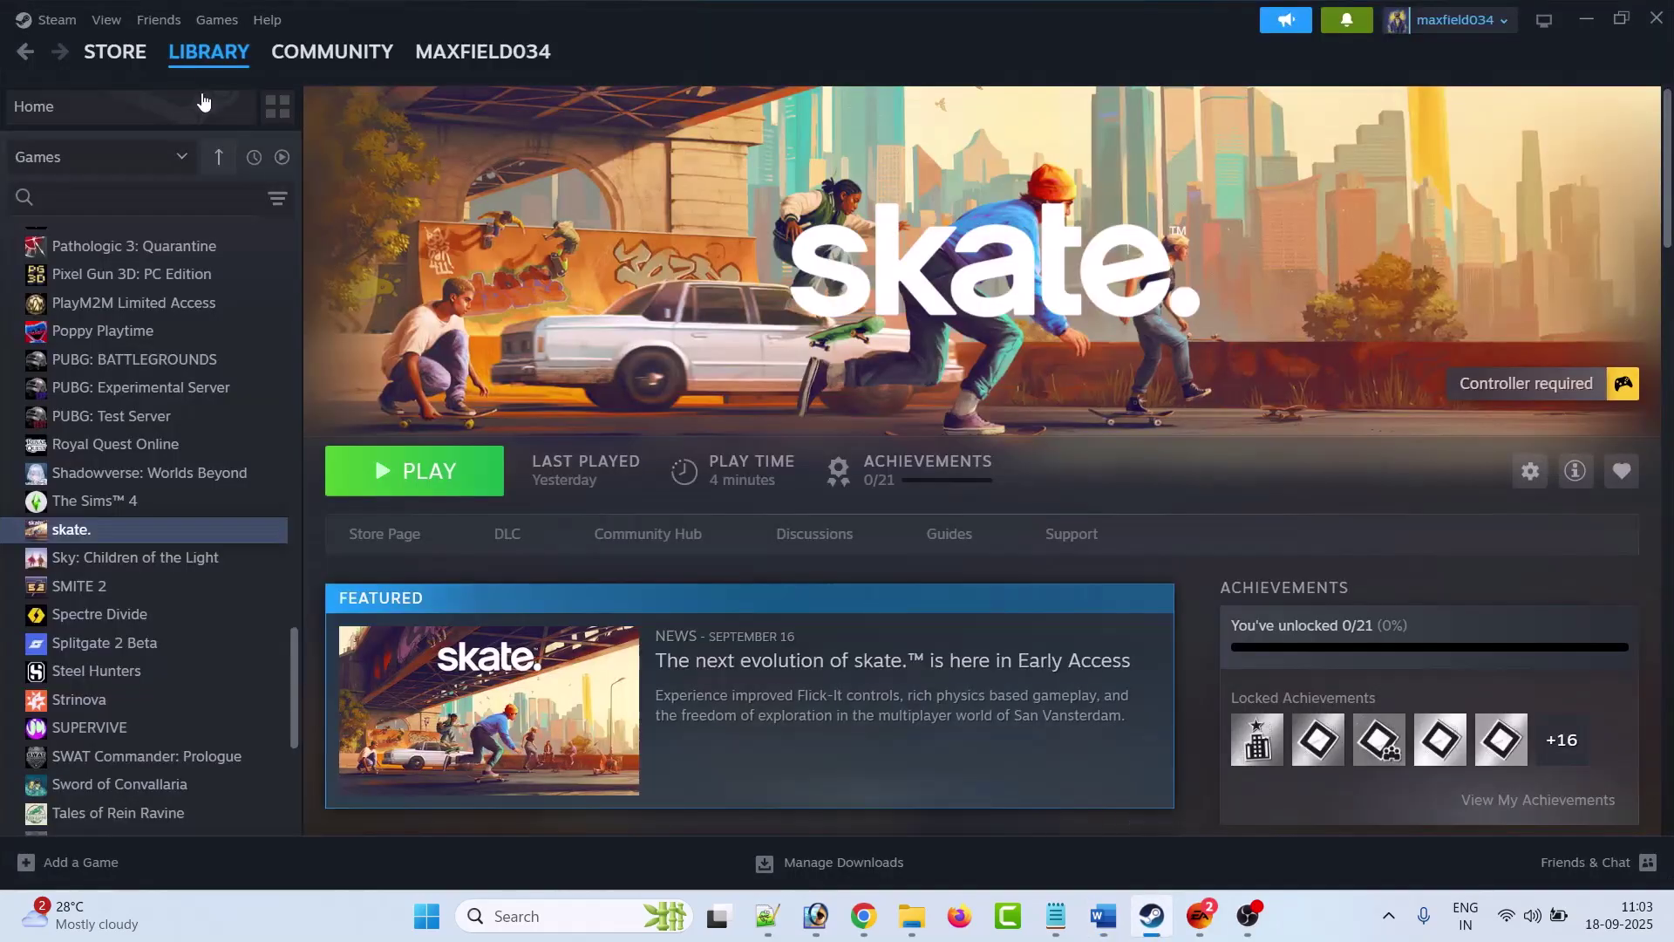
{"action": "mouse_move", "coordinate": [205, 70]}
{"action": "right_click", "coordinate": [129, 536]}
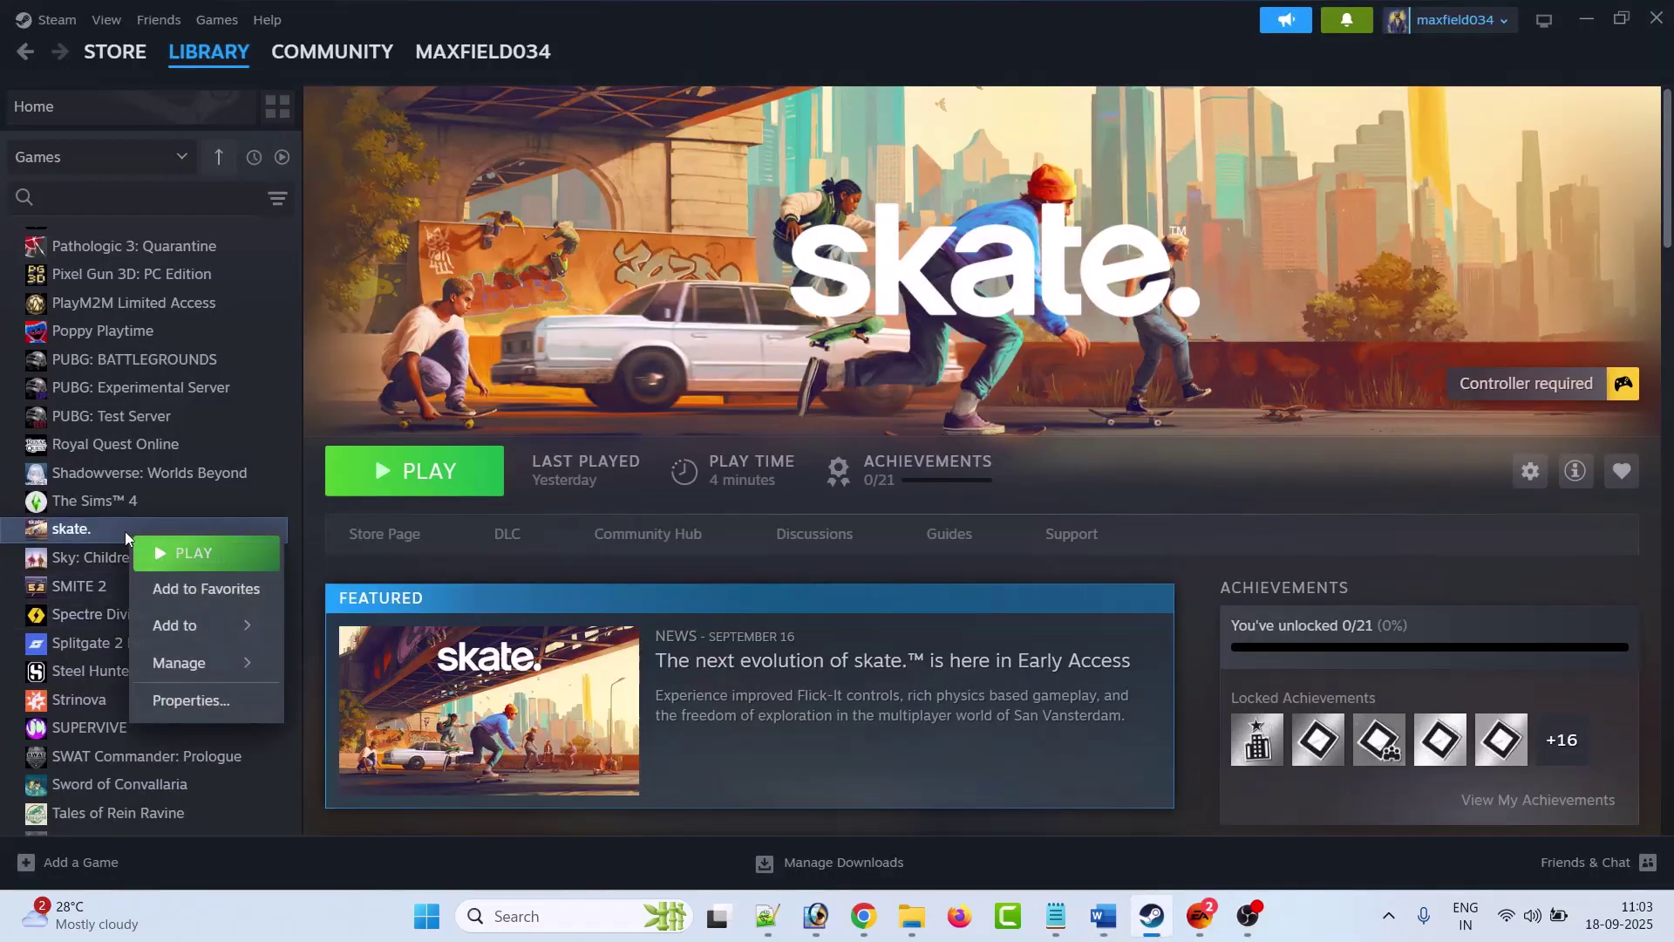
{"action": "left_click", "coordinate": [192, 702]}
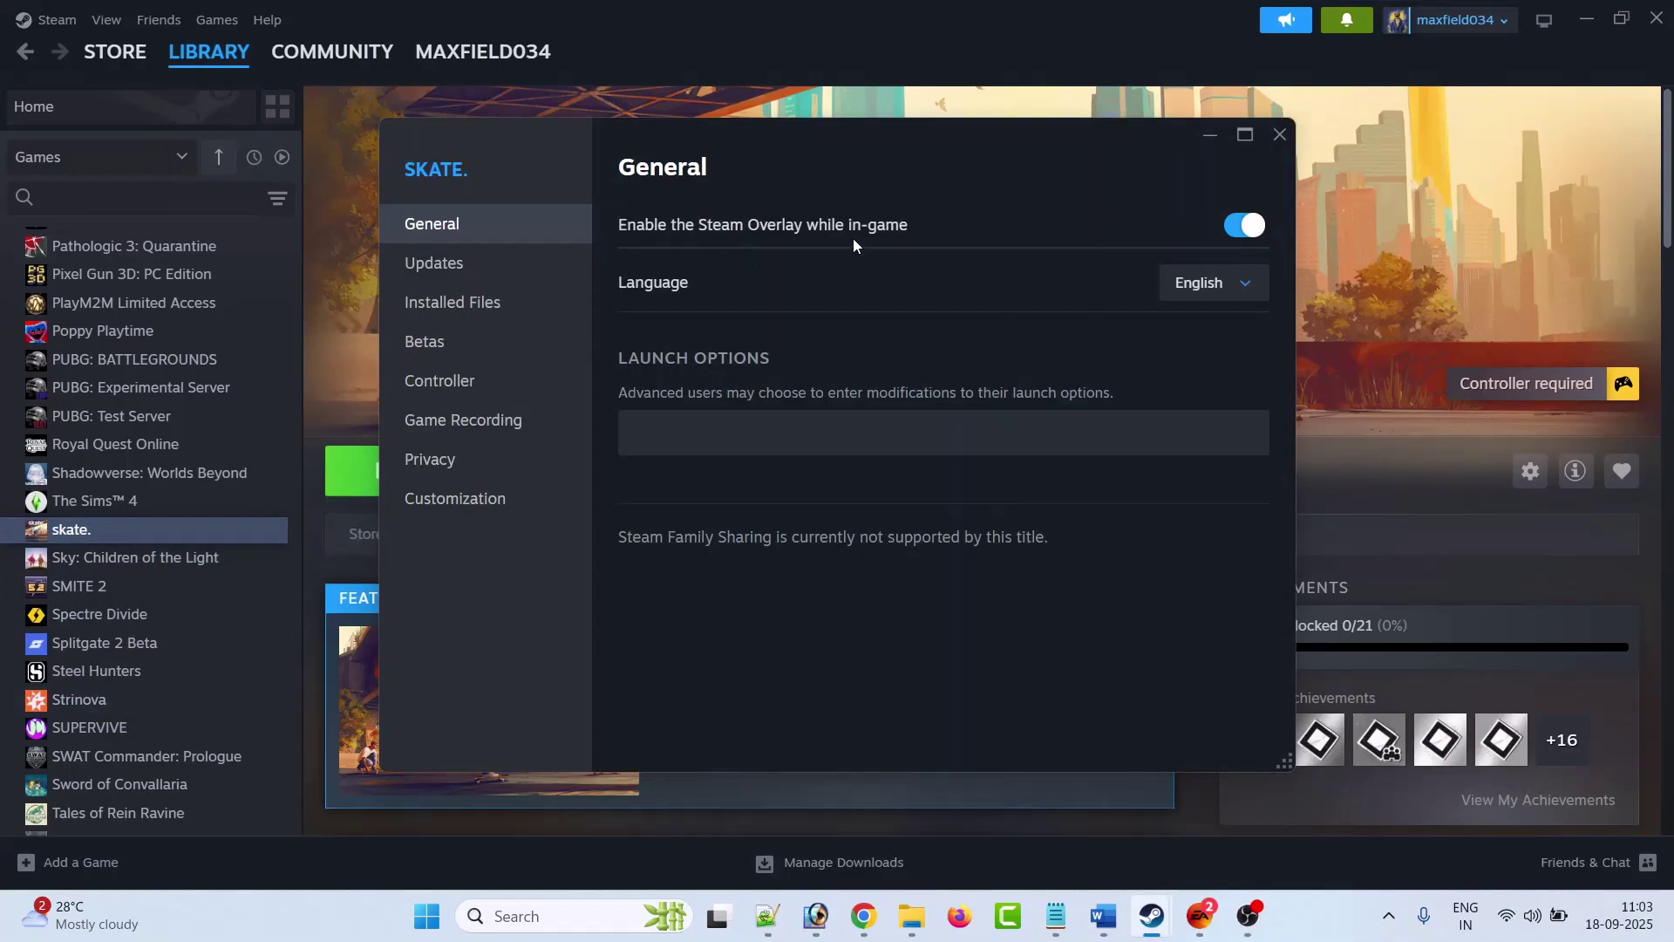
{"action": "left_click", "coordinate": [1233, 235]}
{"action": "left_click", "coordinate": [1279, 145]}
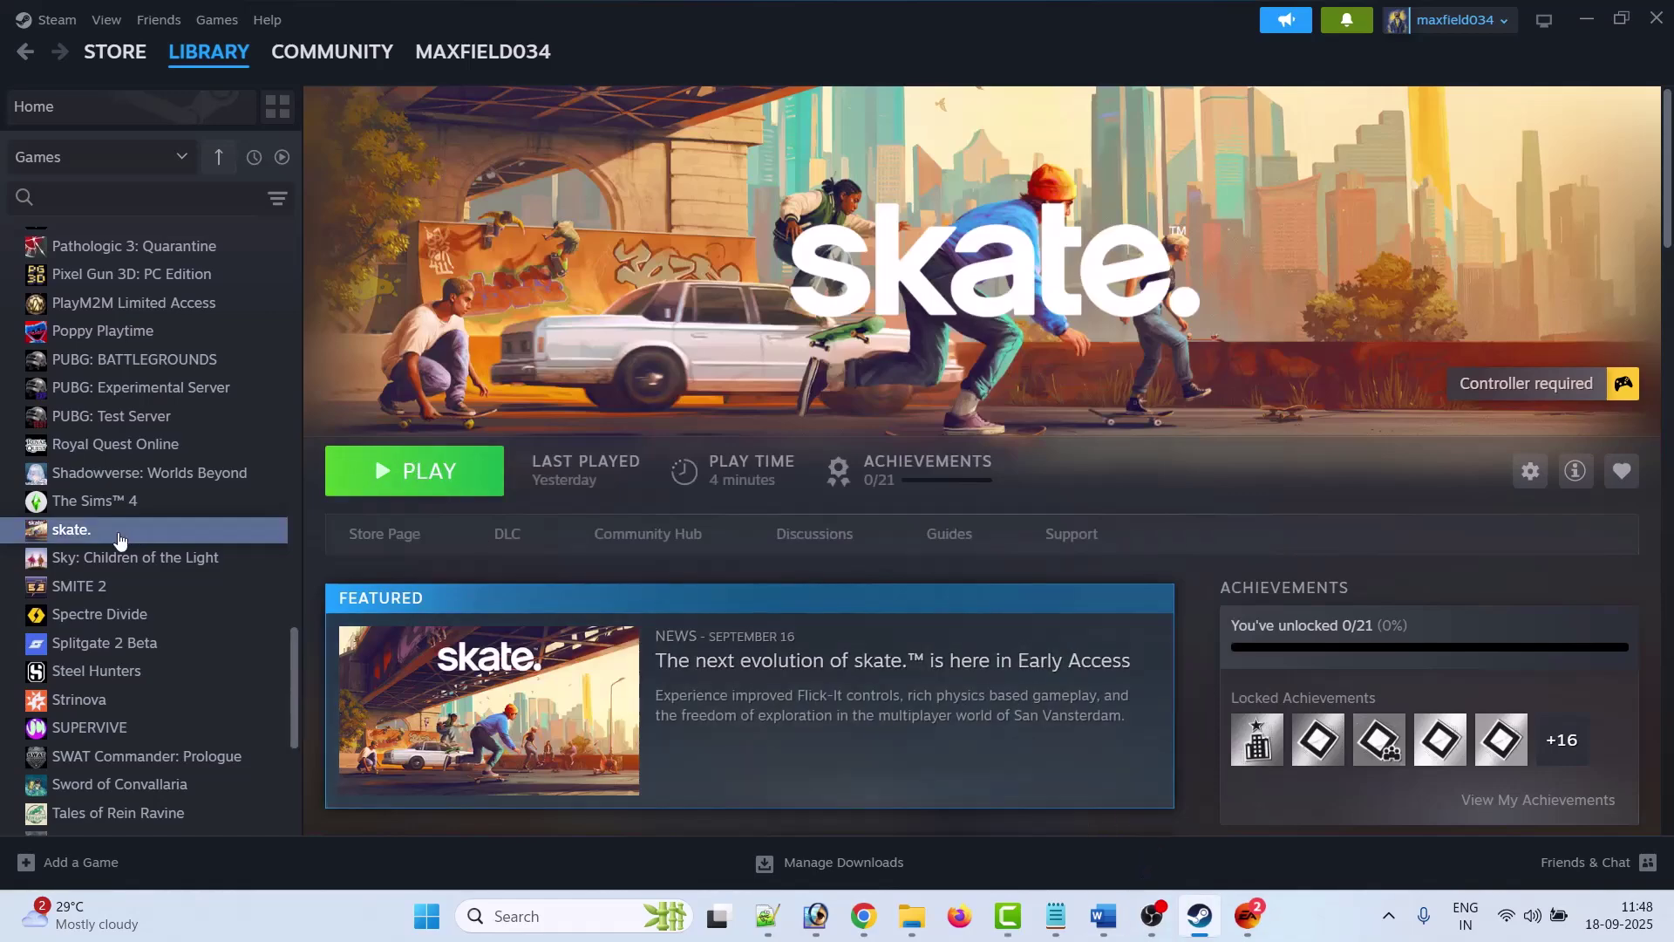
- Reopen the properties of skate. and toggle the in-game Steam Overlay back on
{"action": "right_click", "coordinate": [122, 533]}
{"action": "left_click", "coordinate": [179, 698]}
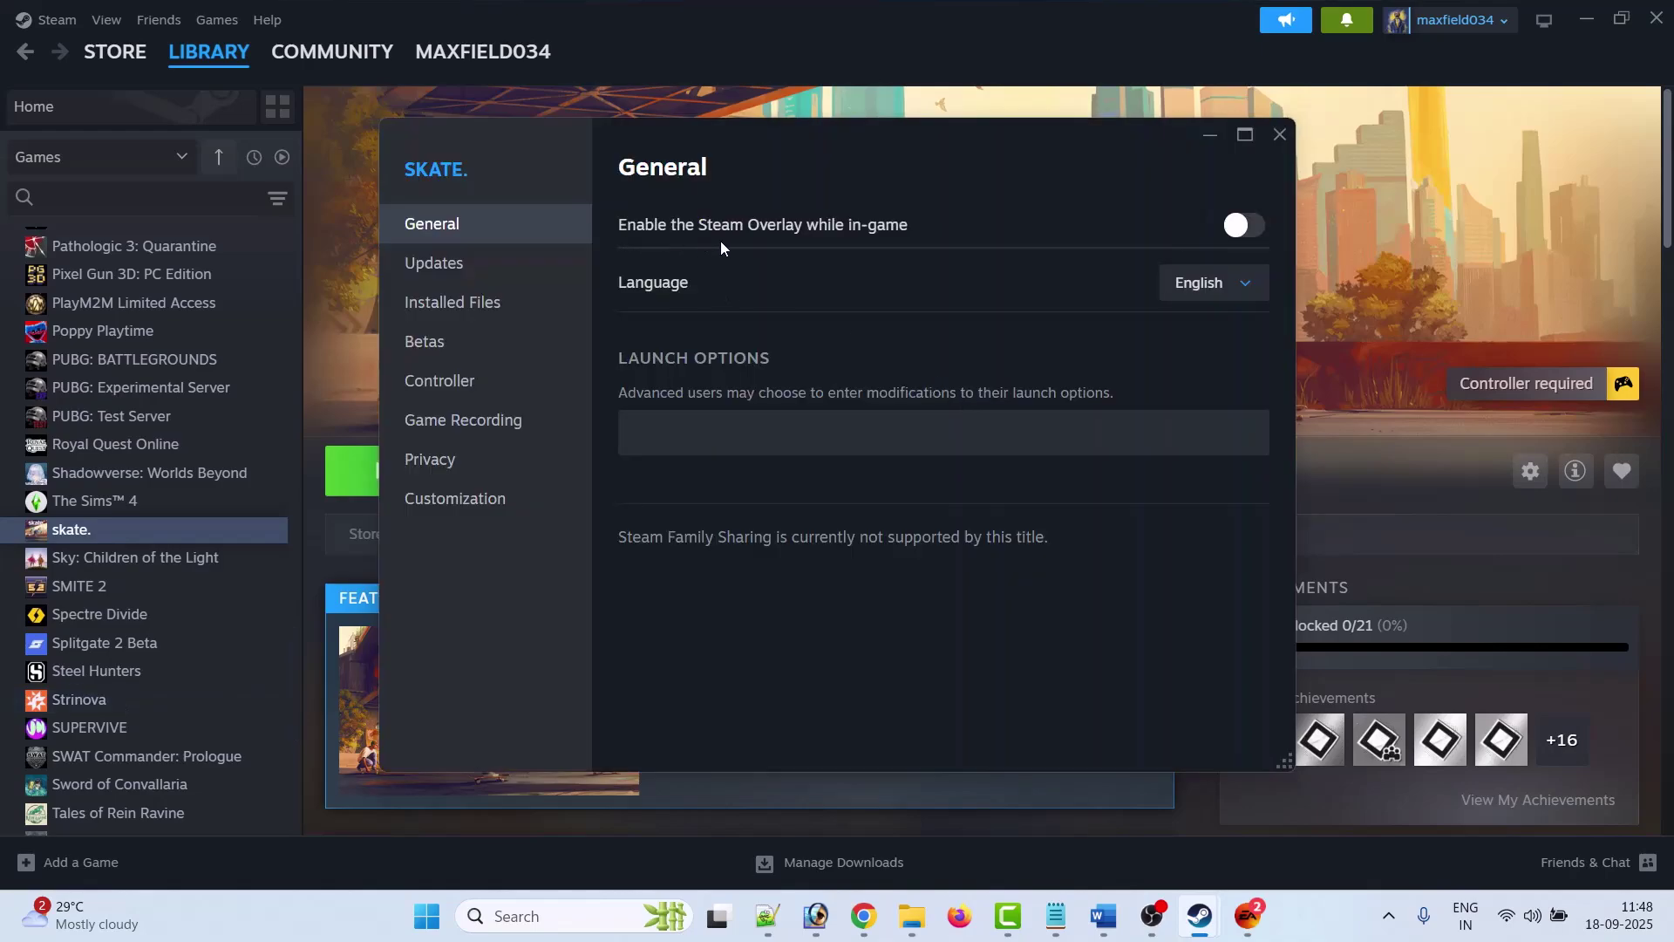
{"action": "left_click", "coordinate": [1243, 225]}
{"action": "left_click", "coordinate": [1279, 135]}
{"action": "left_click", "coordinate": [1243, 226]}
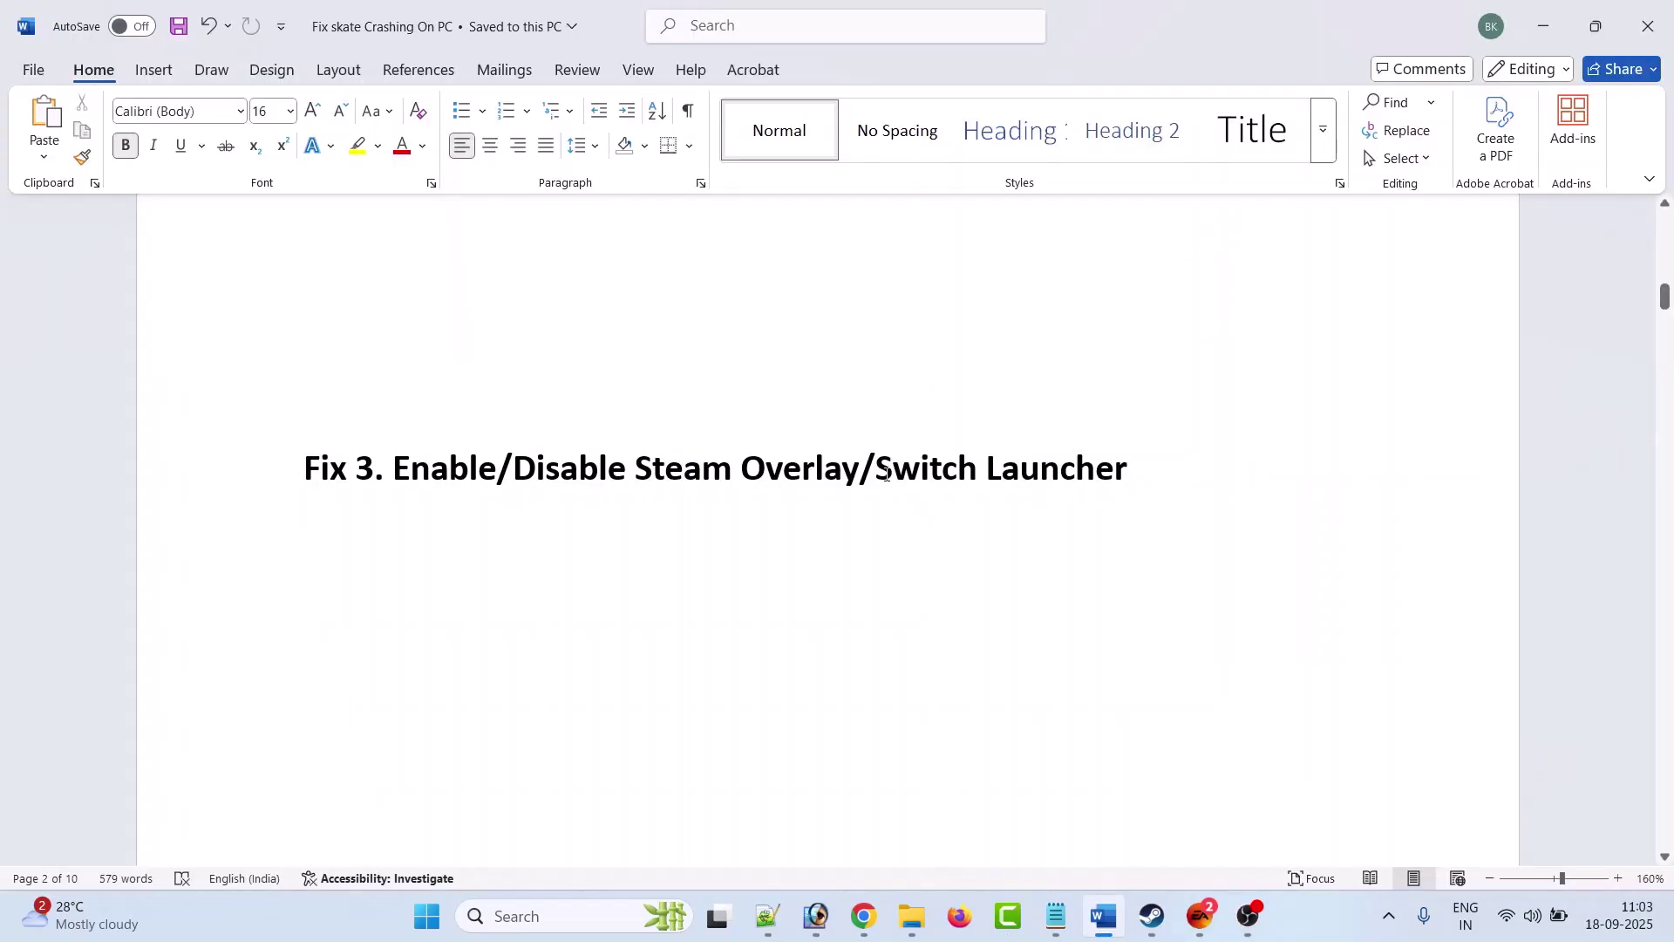
- Highlight "Switch Launcher" in the Fix 3 heading and launch skate. from the EA app
{"action": "left_click_drag", "start_coordinate": [889, 470], "coordinate": [1127, 470]}
{"action": "left_click", "coordinate": [938, 695]}
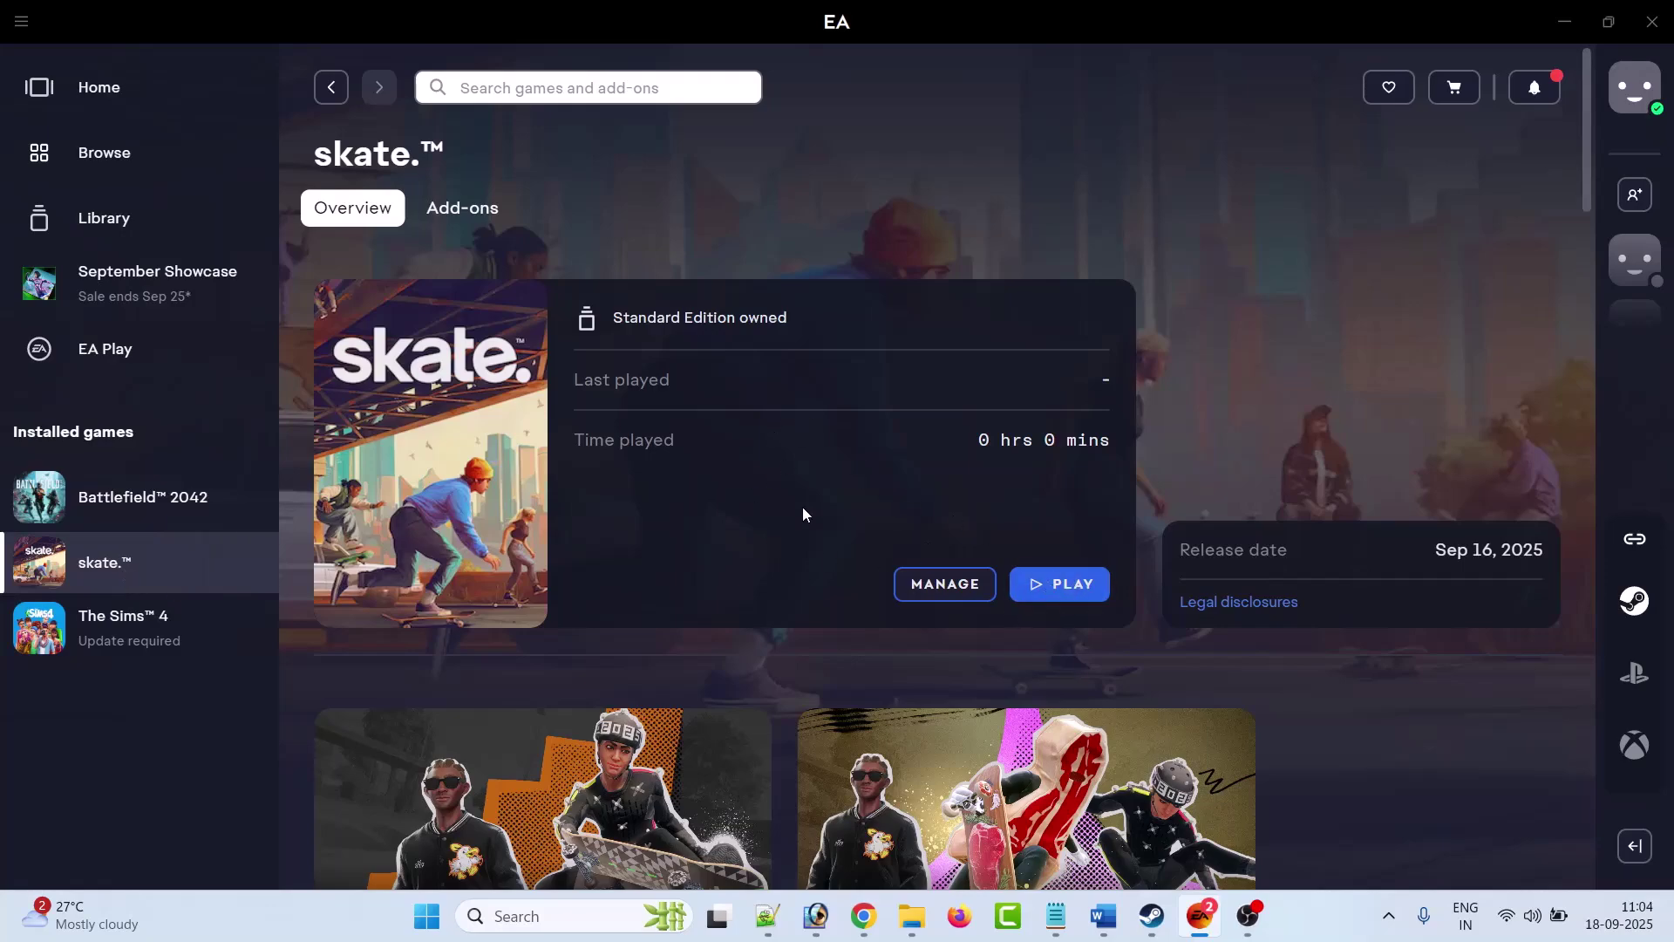
{"action": "left_click", "coordinate": [1104, 596]}
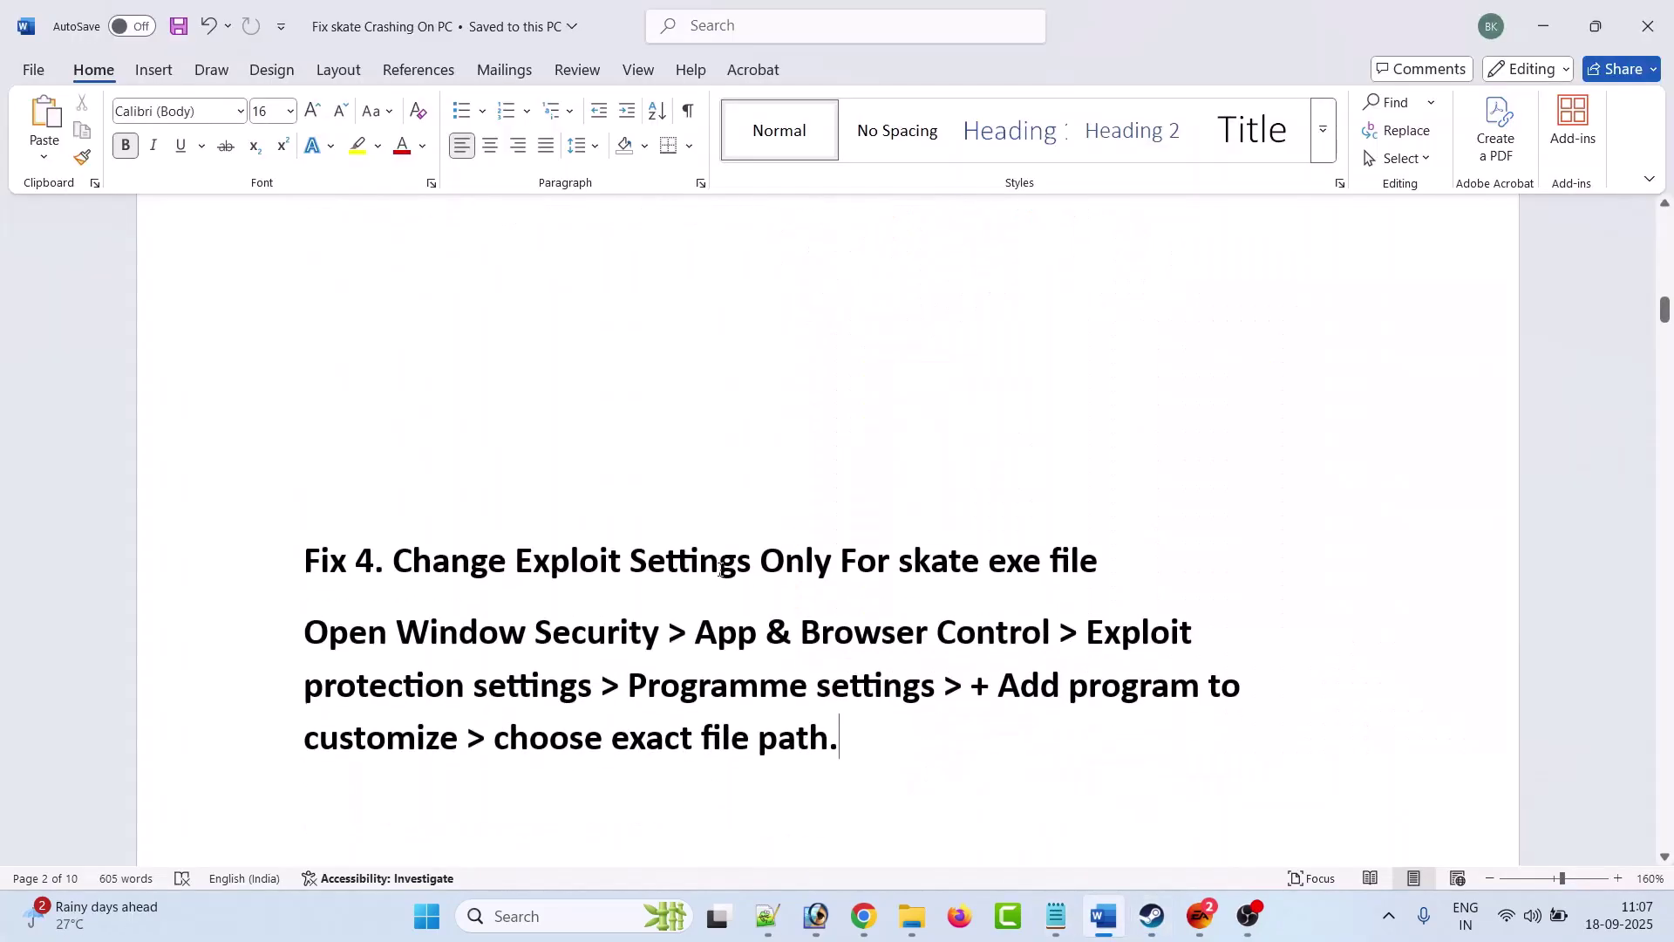
- Open Windows Security and go to the programme settings of Exploit protection under App & browser control
{"action": "scroll", "coordinate": [720, 571], "scroll_direction": "down", "scroll_amount": 1}
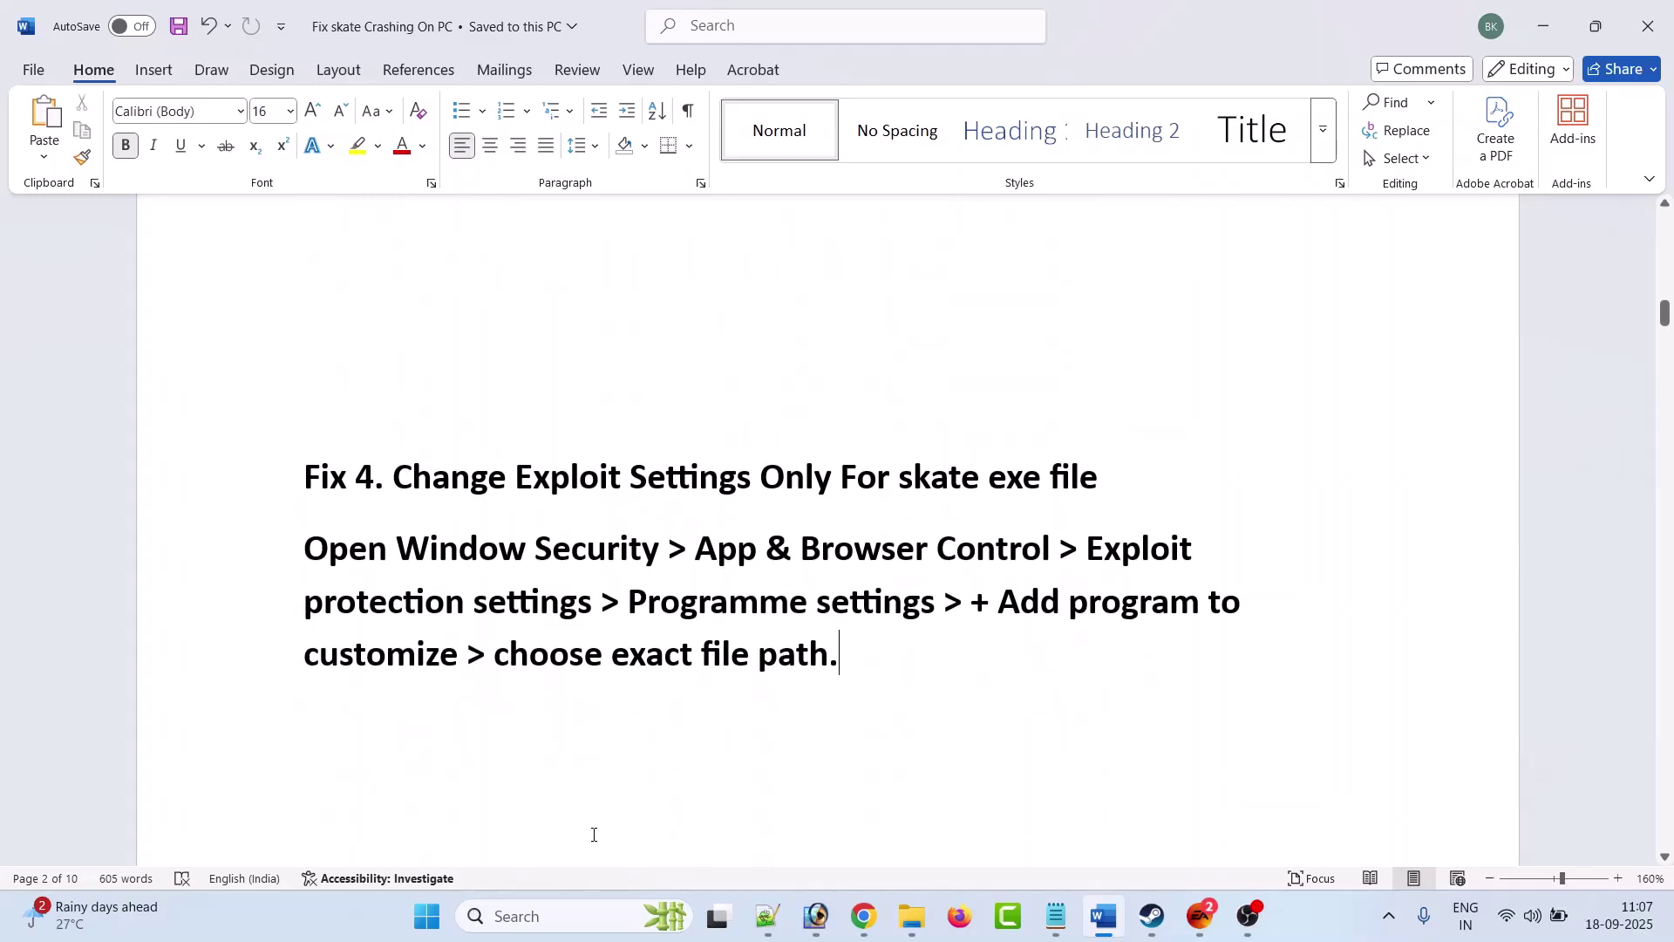
{"action": "left_click", "coordinate": [571, 917]}
{"action": "type", "text": "win"}
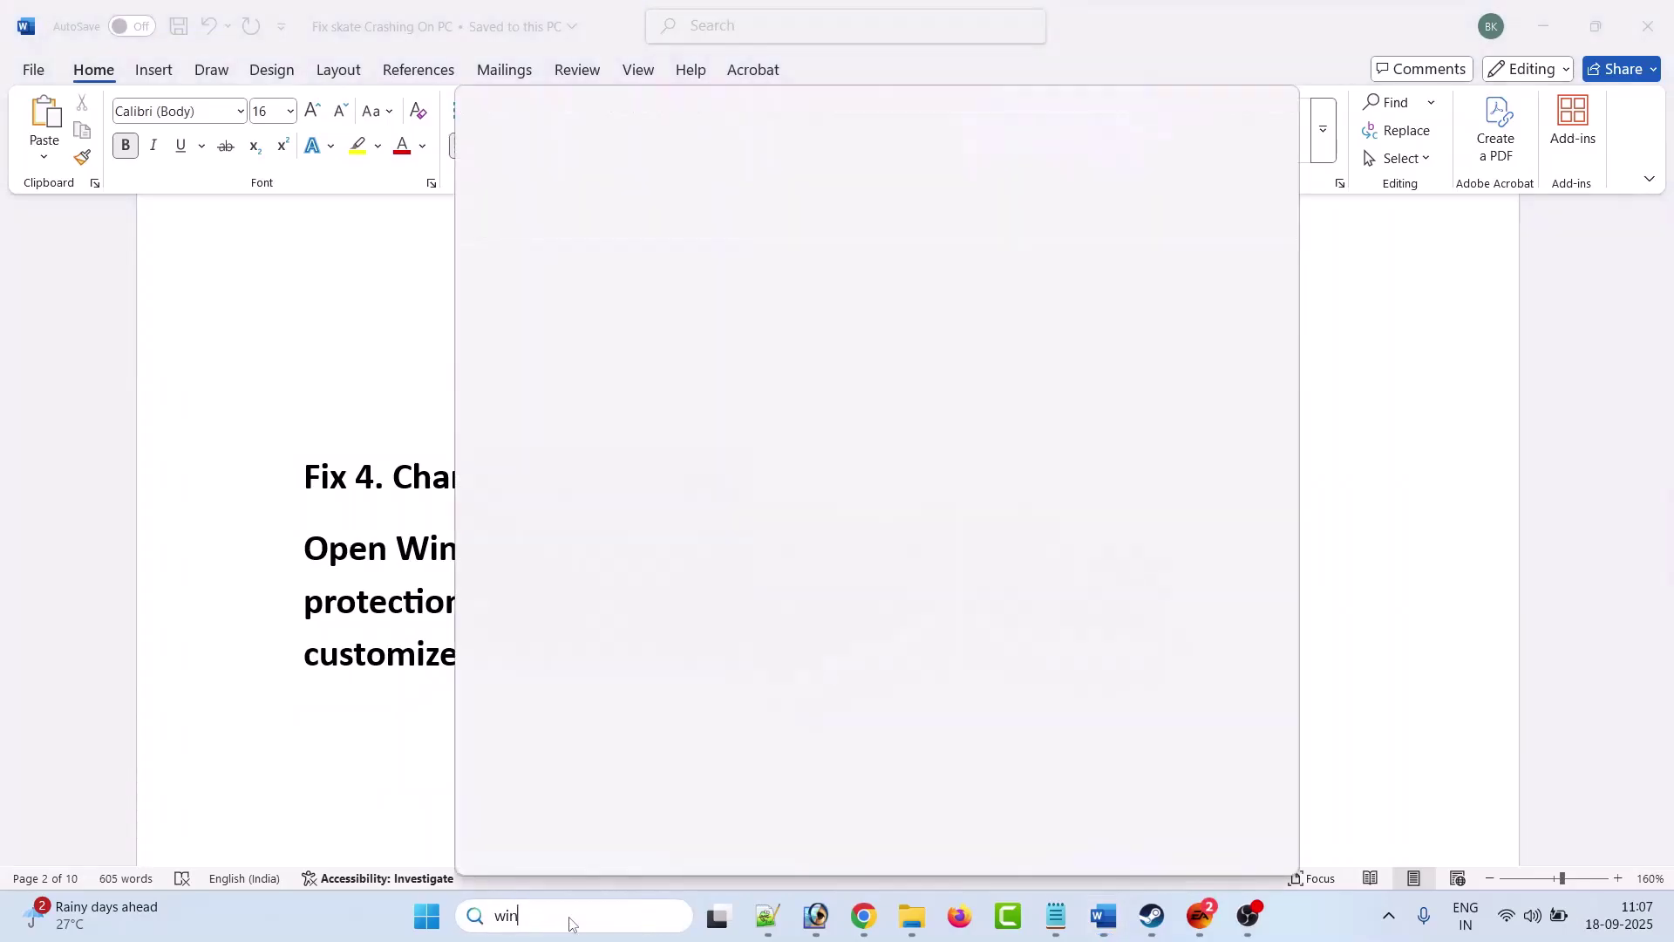
{"action": "type", "text": "dows security"}
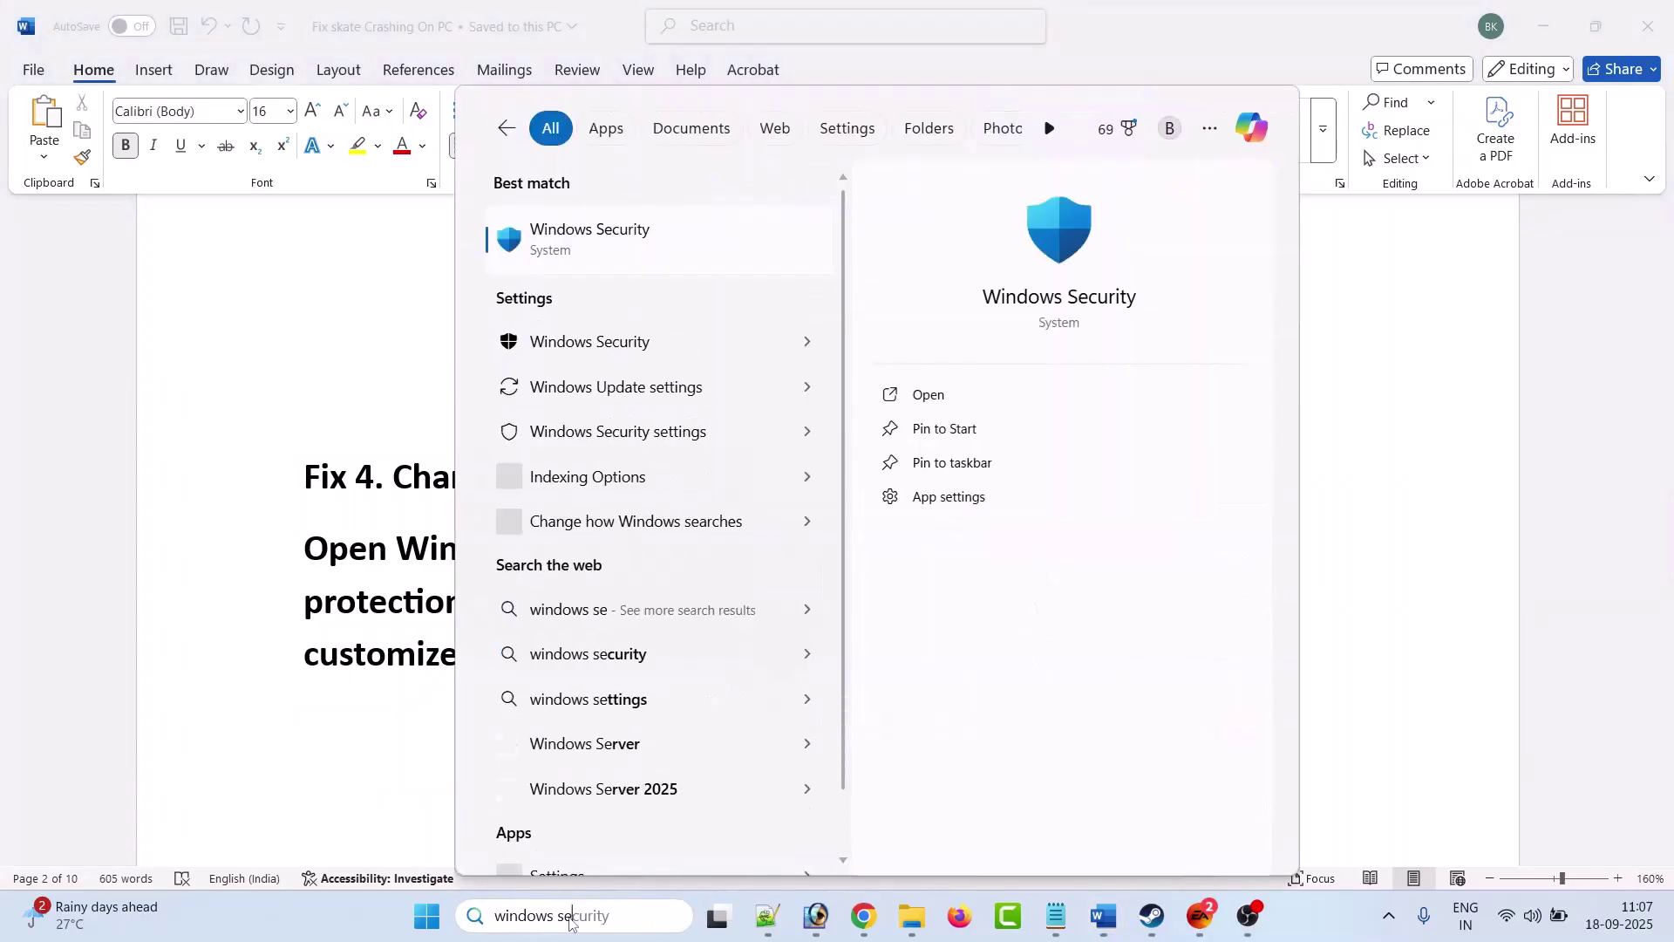
{"action": "key", "text": "Return"}
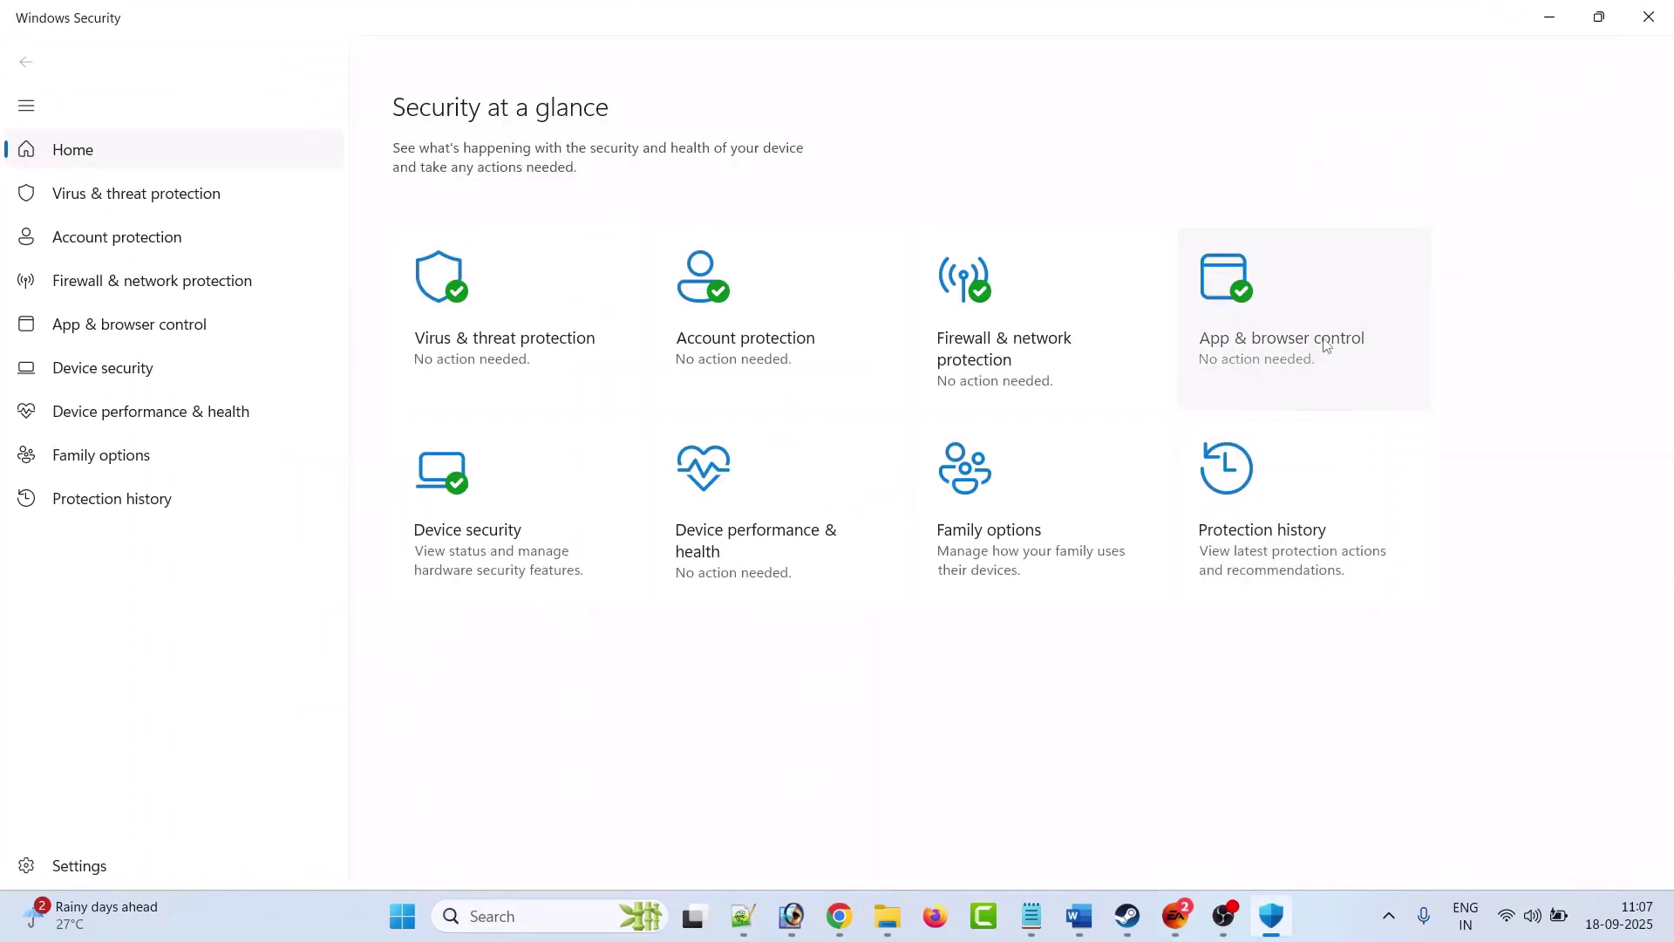
{"action": "left_click", "coordinate": [1325, 345]}
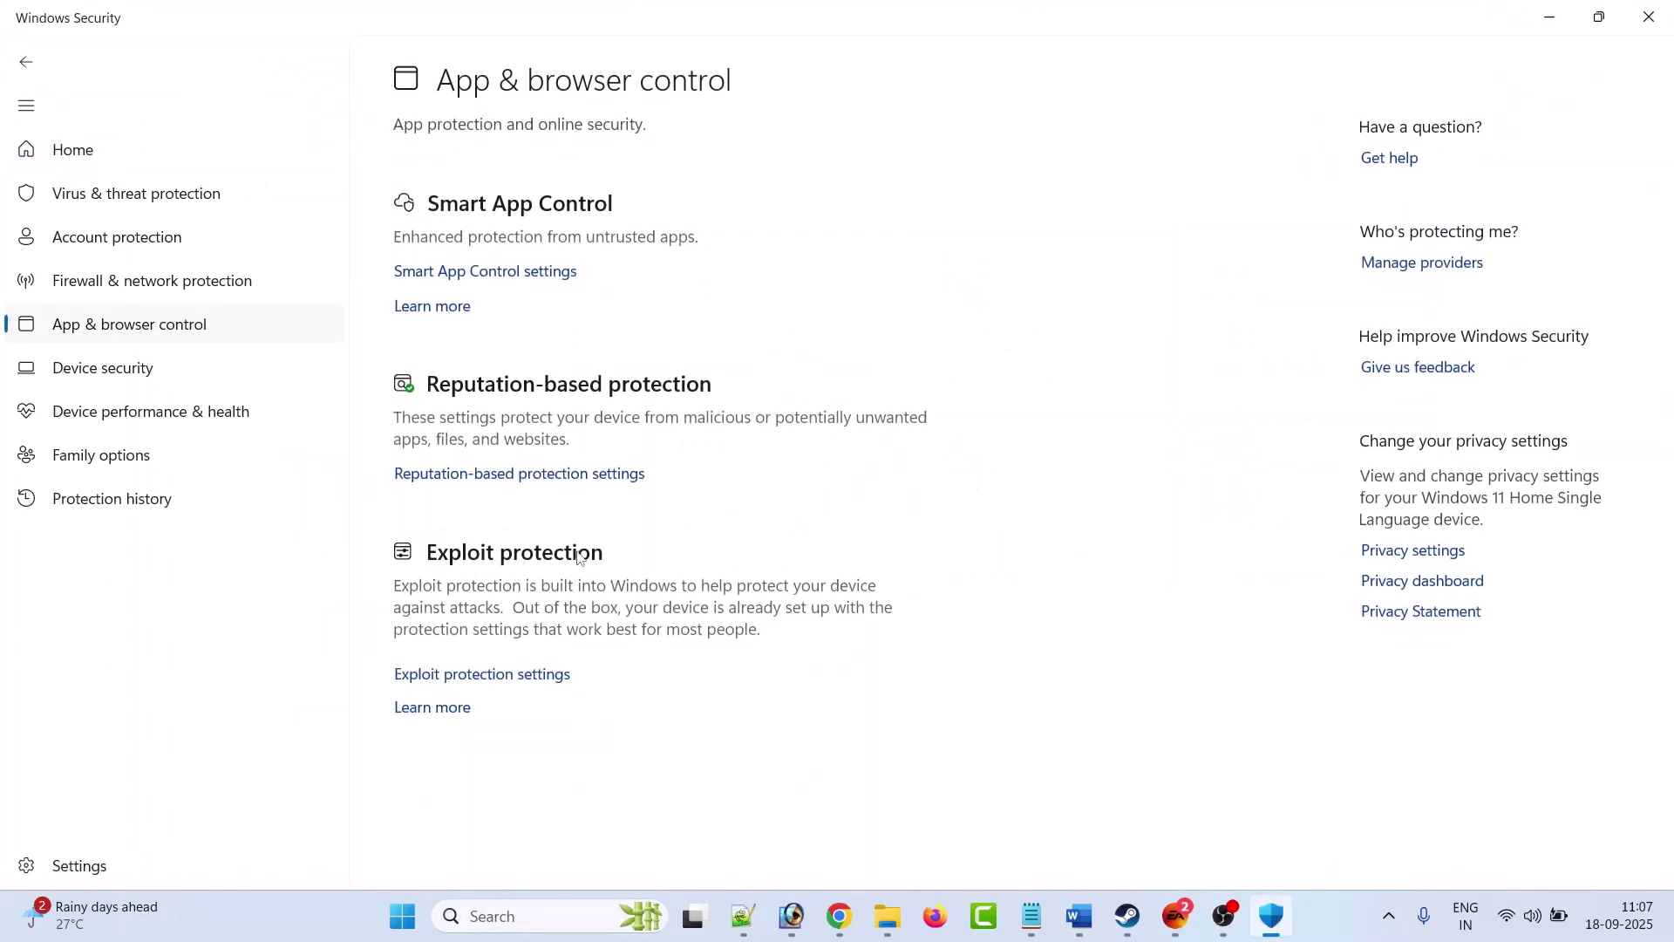
{"action": "left_click", "coordinate": [525, 680]}
{"action": "left_click", "coordinate": [747, 215]}
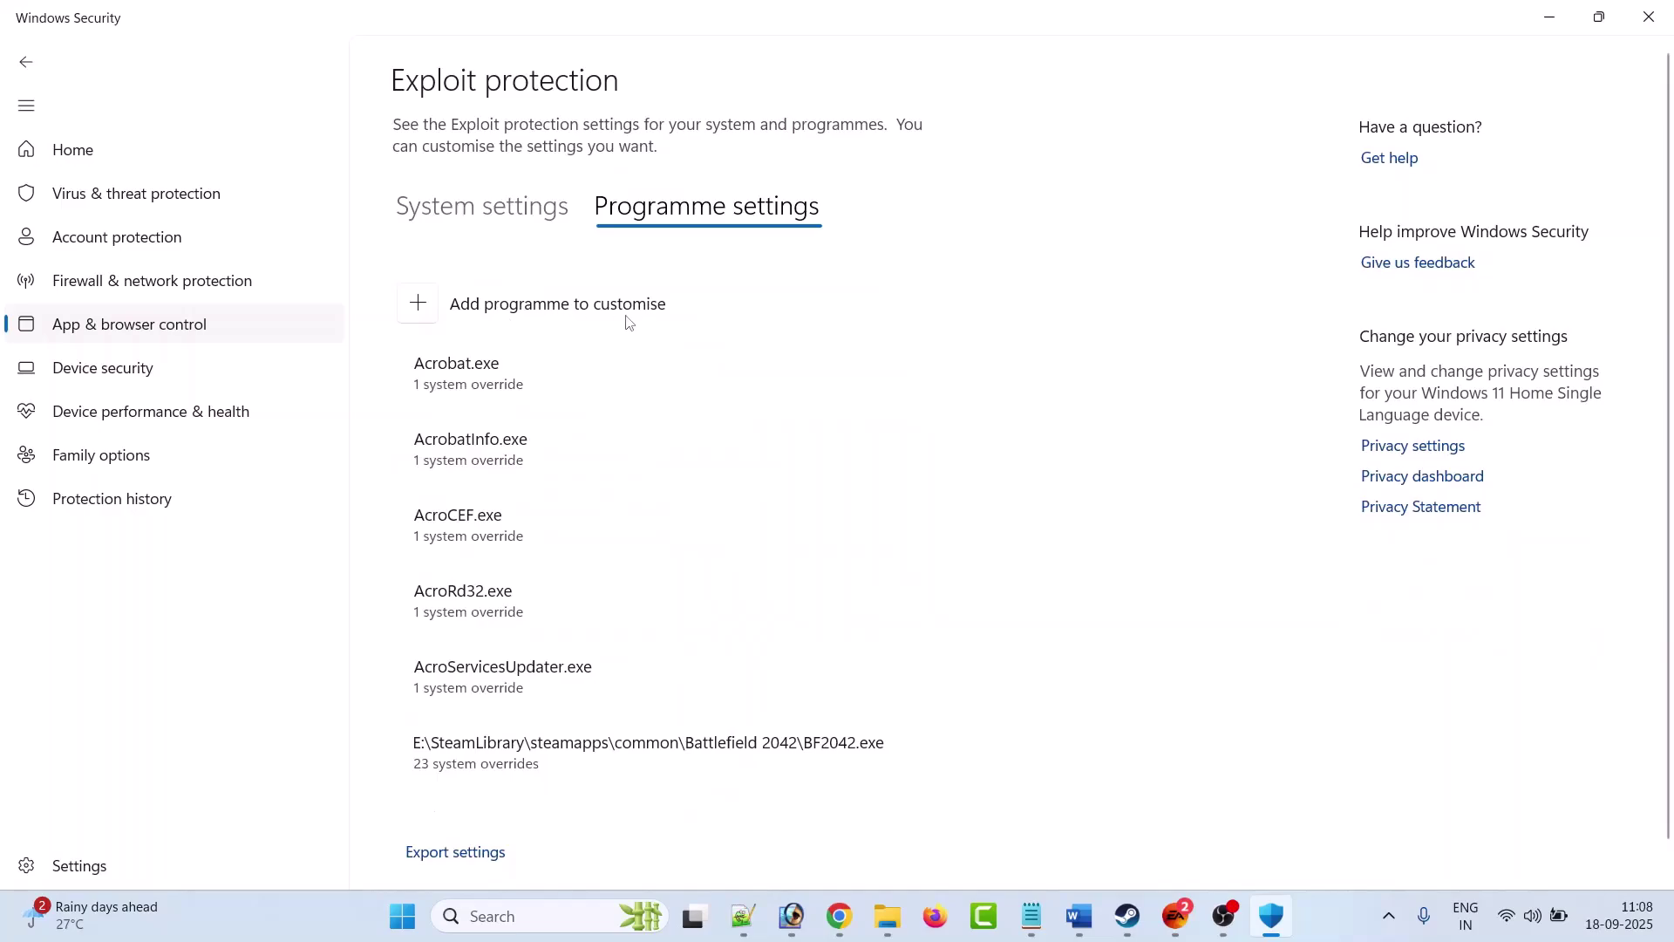
- Add the Skate application from steamapps\common\Skate as a programme to customise, using its exact file path
{"action": "left_click", "coordinate": [419, 311]}
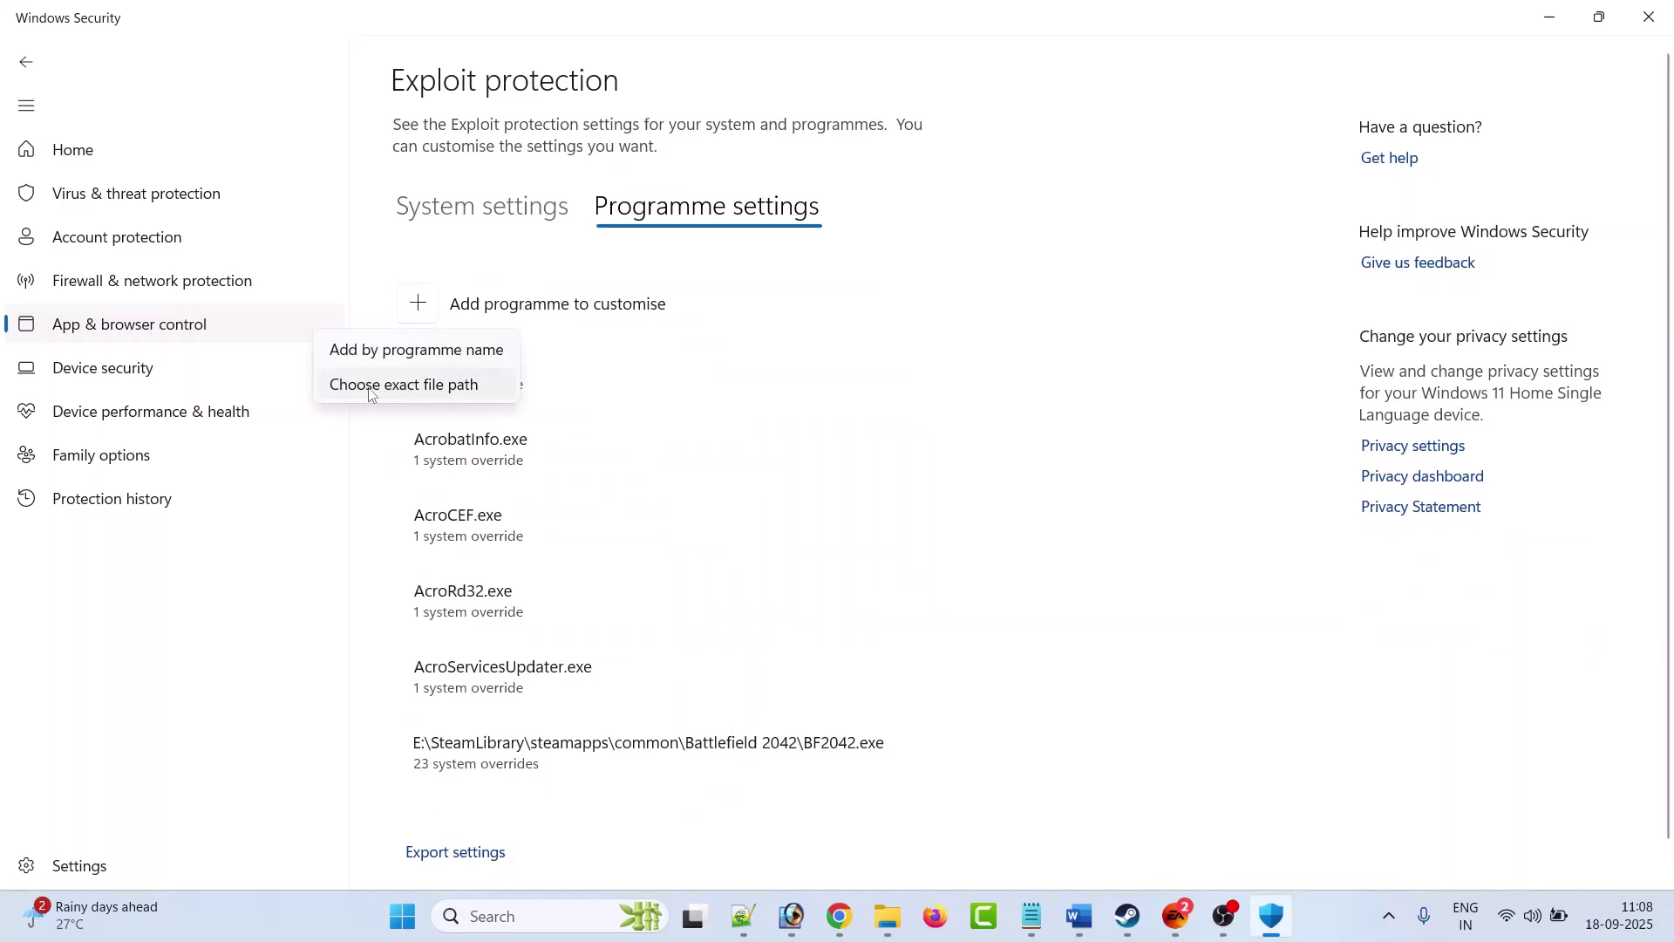
{"action": "left_click", "coordinate": [429, 386]}
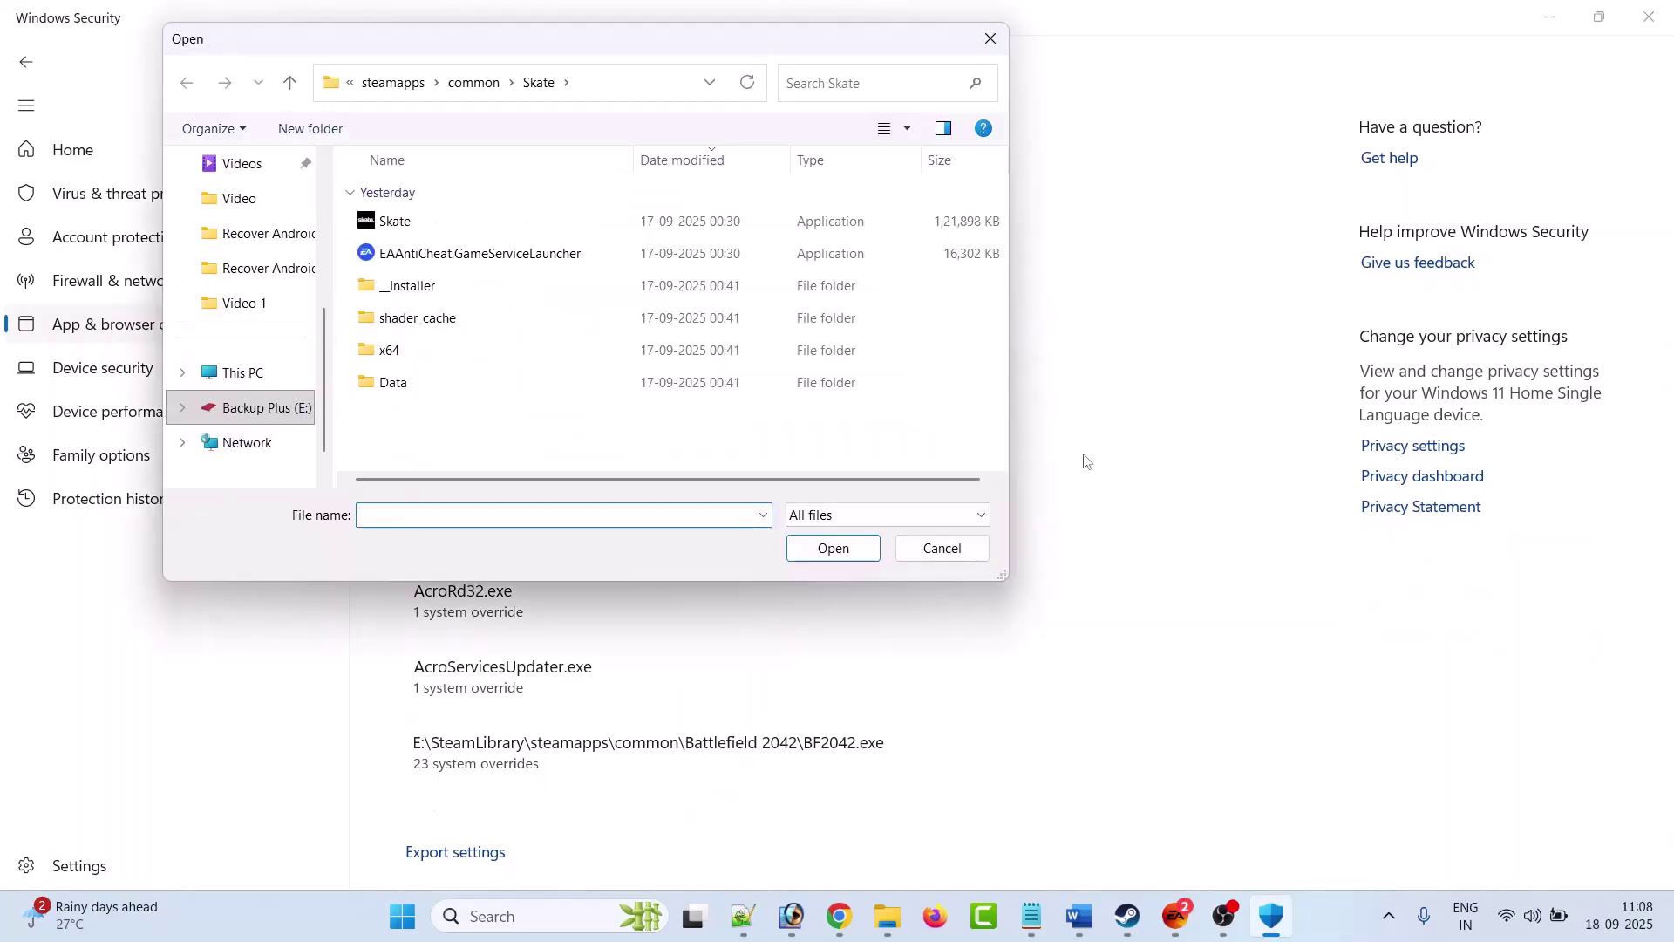
{"action": "left_click", "coordinate": [472, 82]}
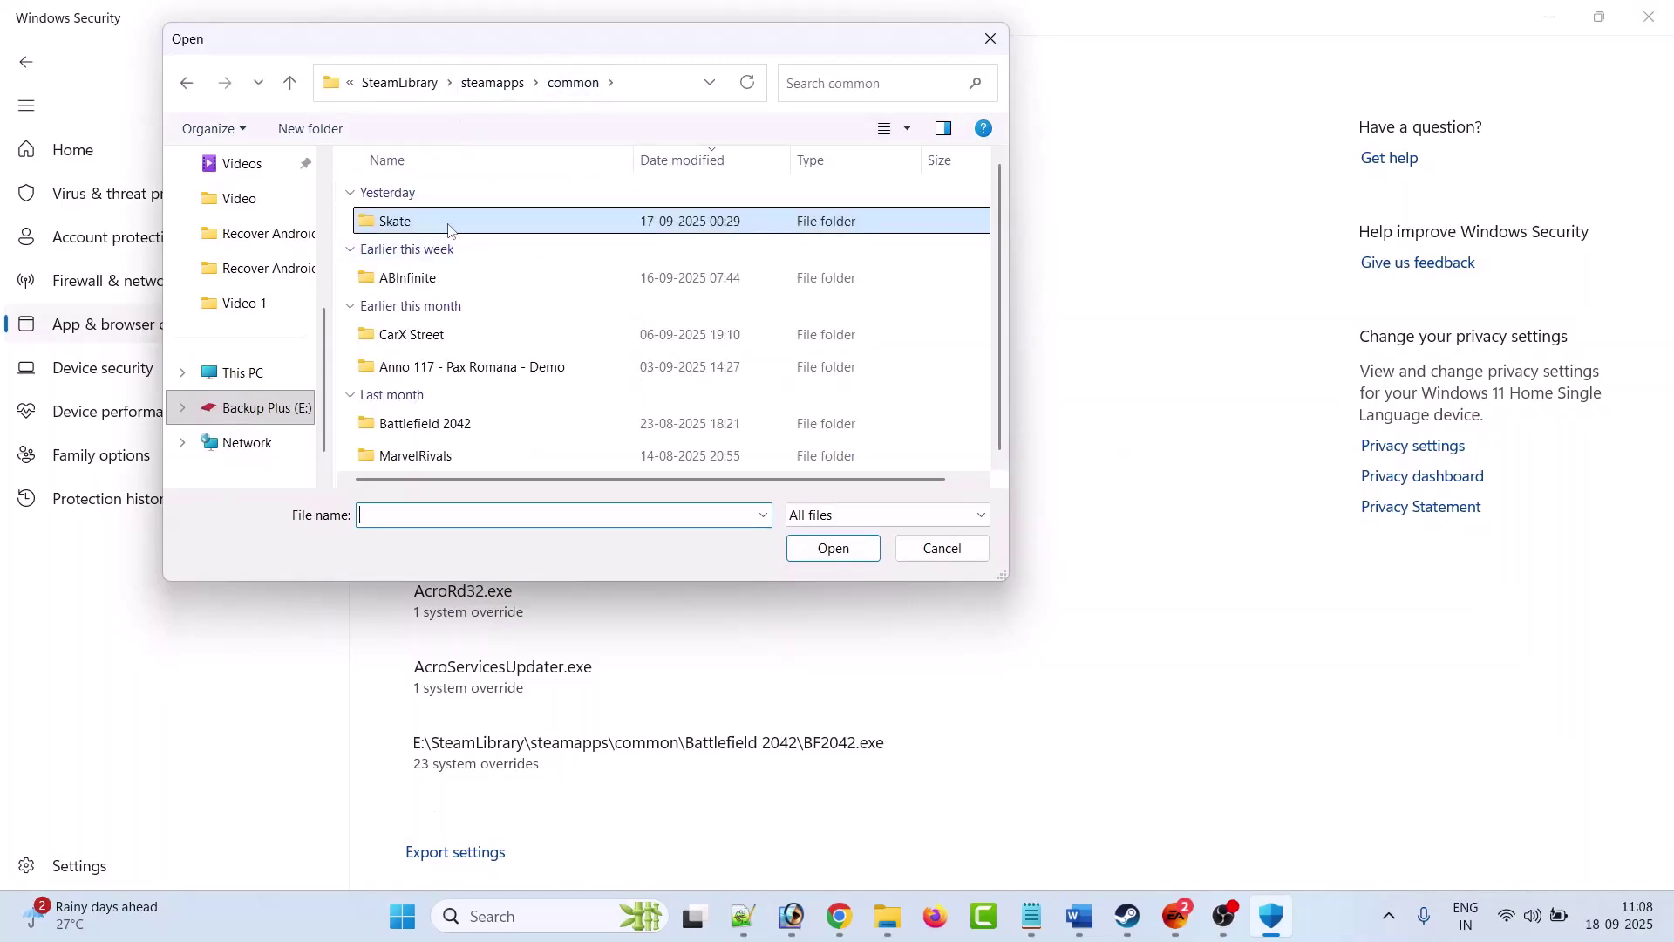
{"action": "double_click", "coordinate": [395, 222]}
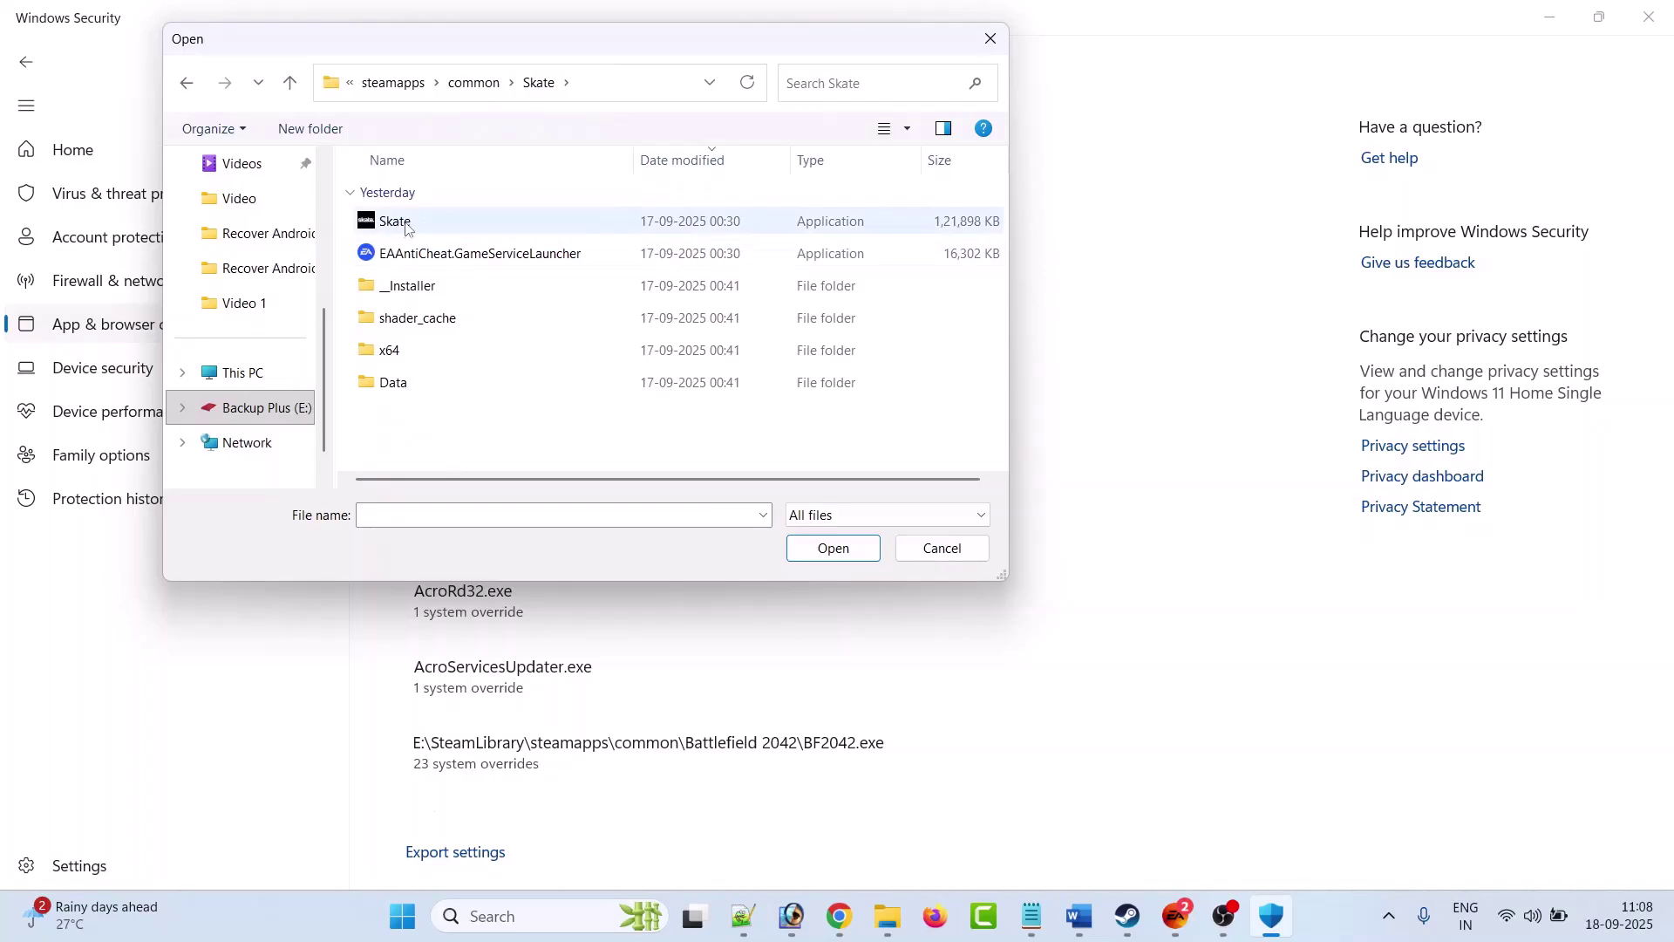
{"action": "left_click", "coordinate": [406, 225]}
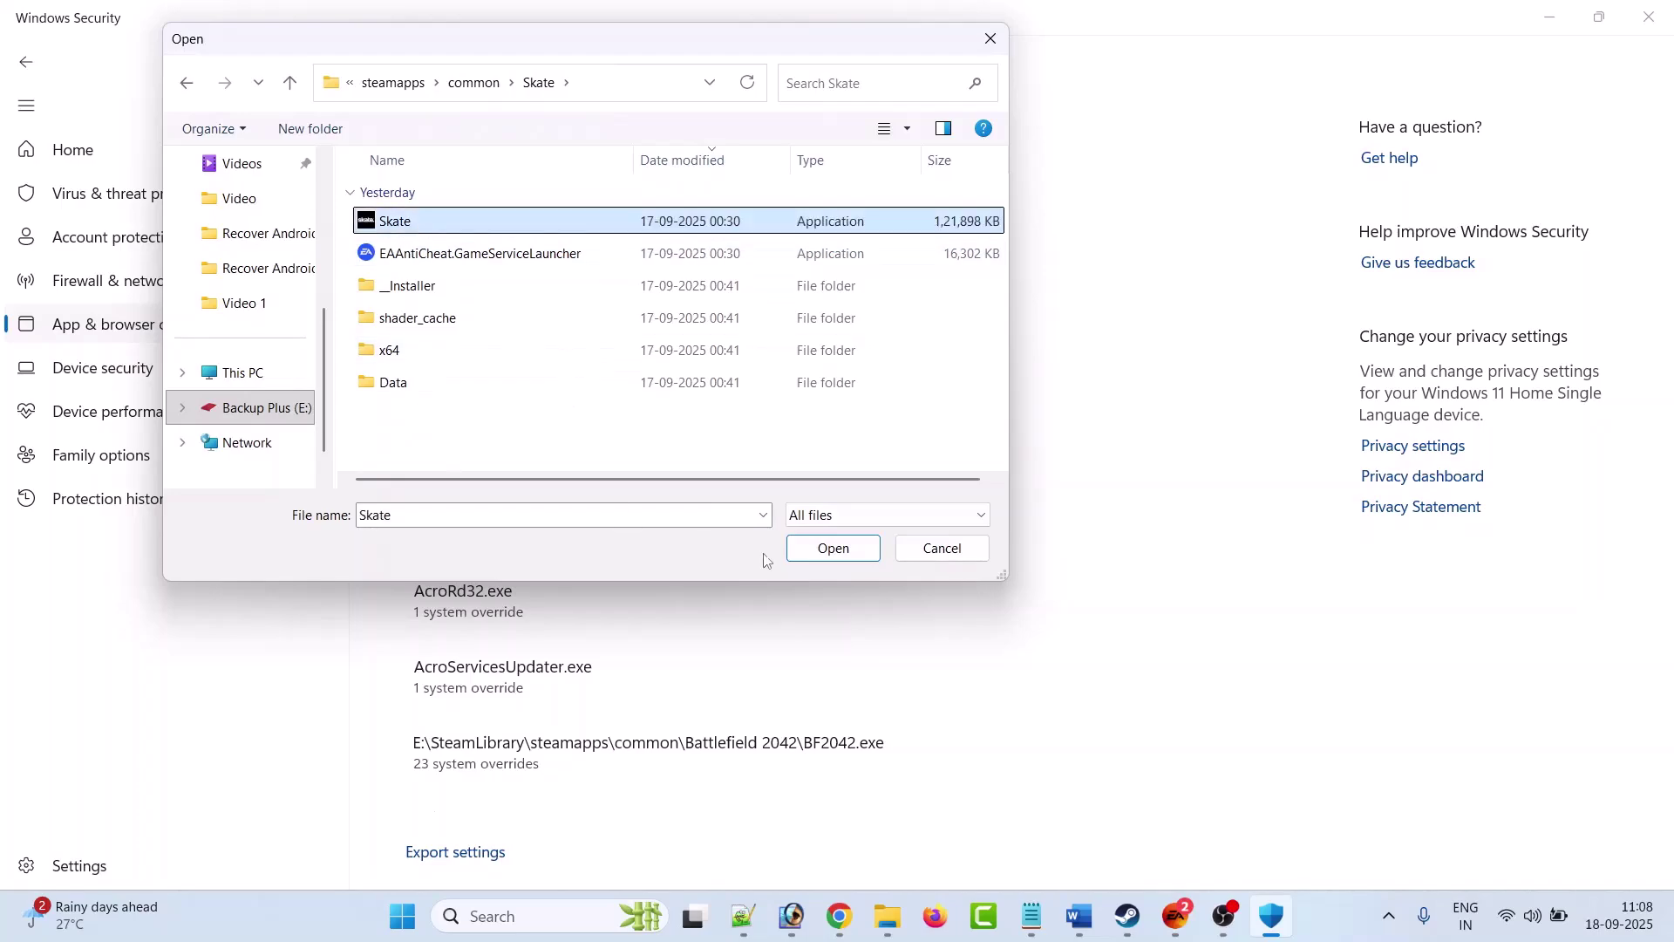
{"action": "left_click", "coordinate": [816, 549]}
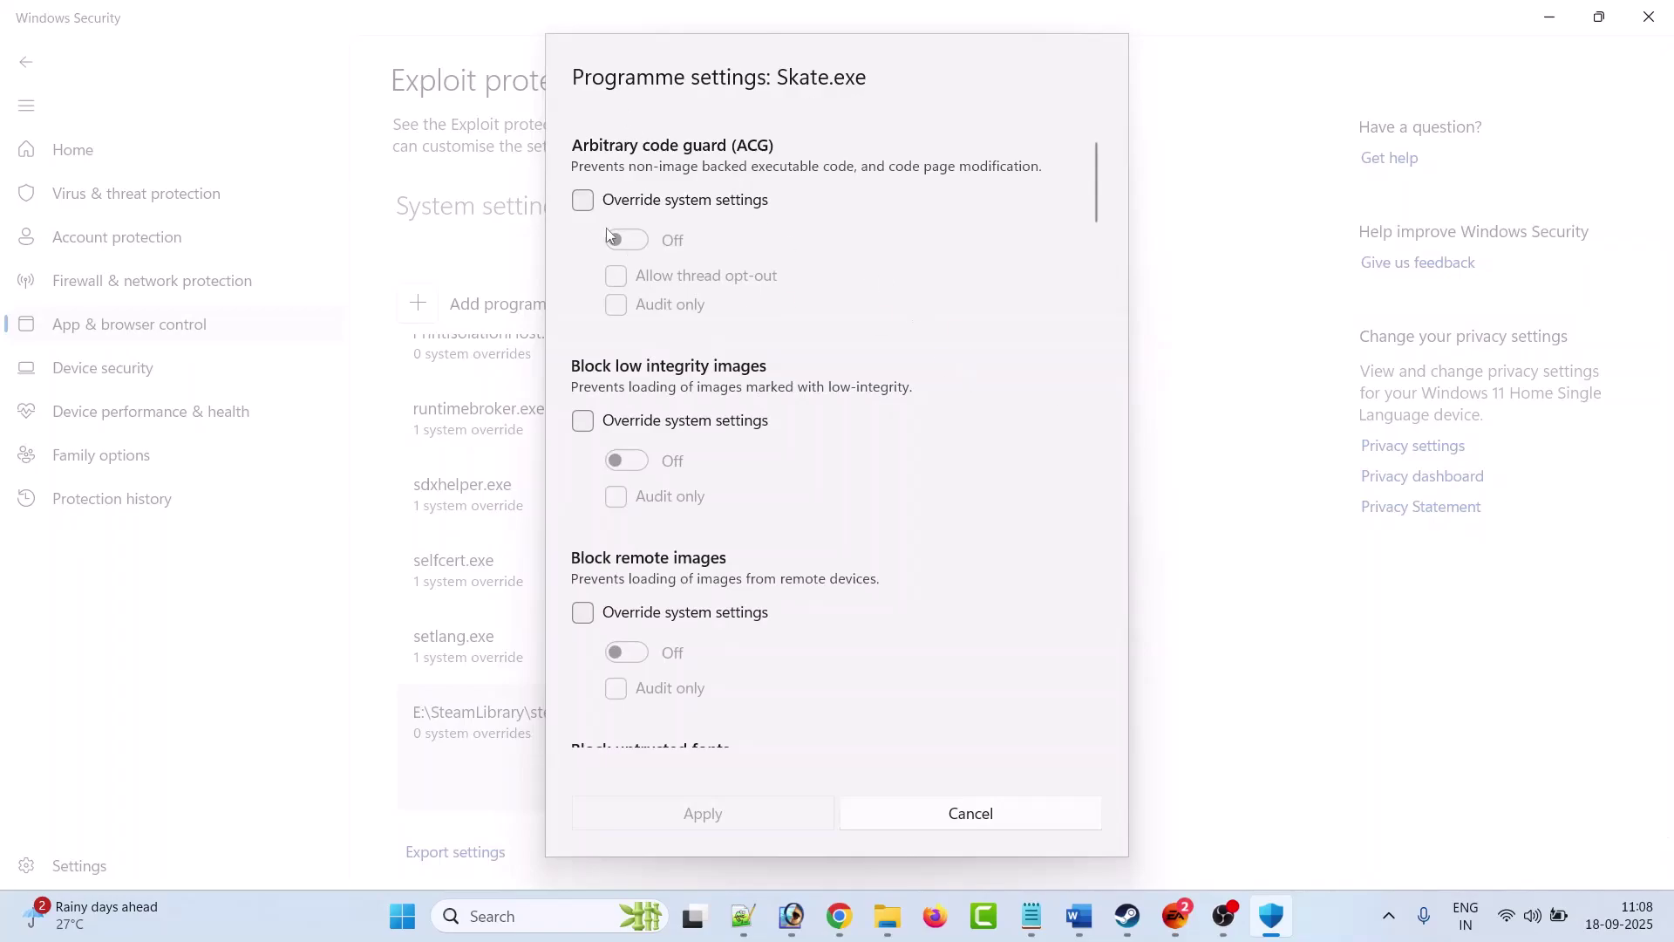
- Override system settings for Arbitrary code guard, low integrity images, remote images, untrusted fonts and Code integrity guard, leaving each off
{"action": "left_click", "coordinate": [583, 201]}
{"action": "left_click", "coordinate": [582, 420]}
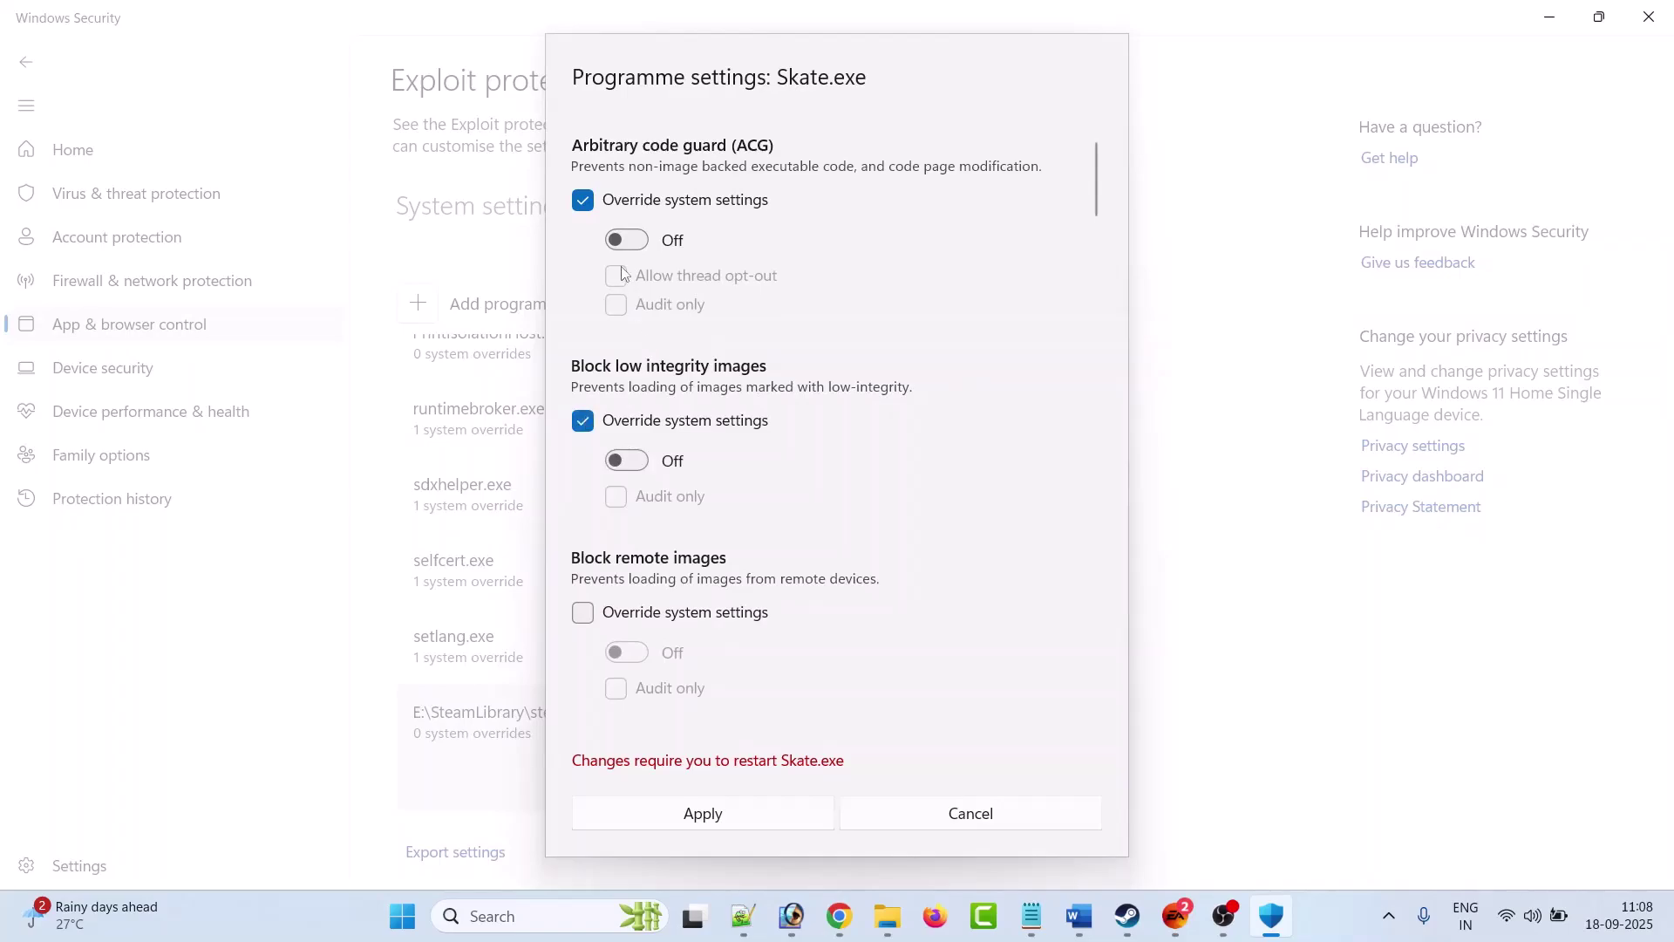
{"action": "scroll", "coordinate": [730, 460], "scroll_direction": "down", "scroll_amount": 2}
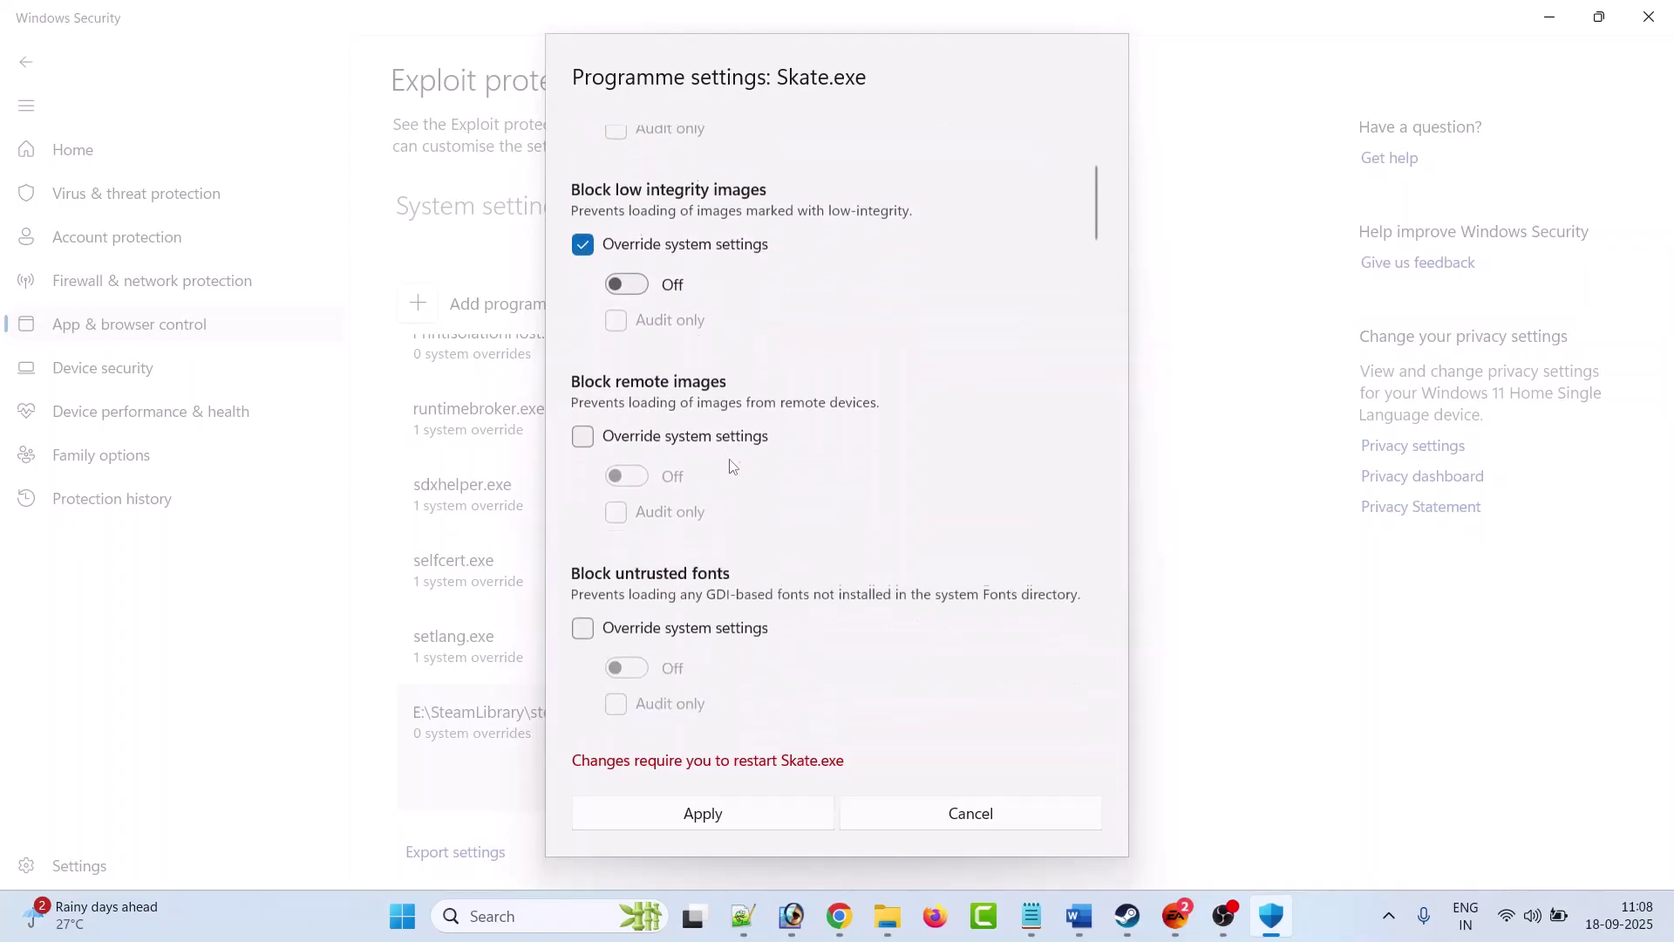
{"action": "left_click", "coordinate": [584, 433]}
{"action": "scroll", "coordinate": [743, 438], "scroll_direction": "down", "scroll_amount": 3}
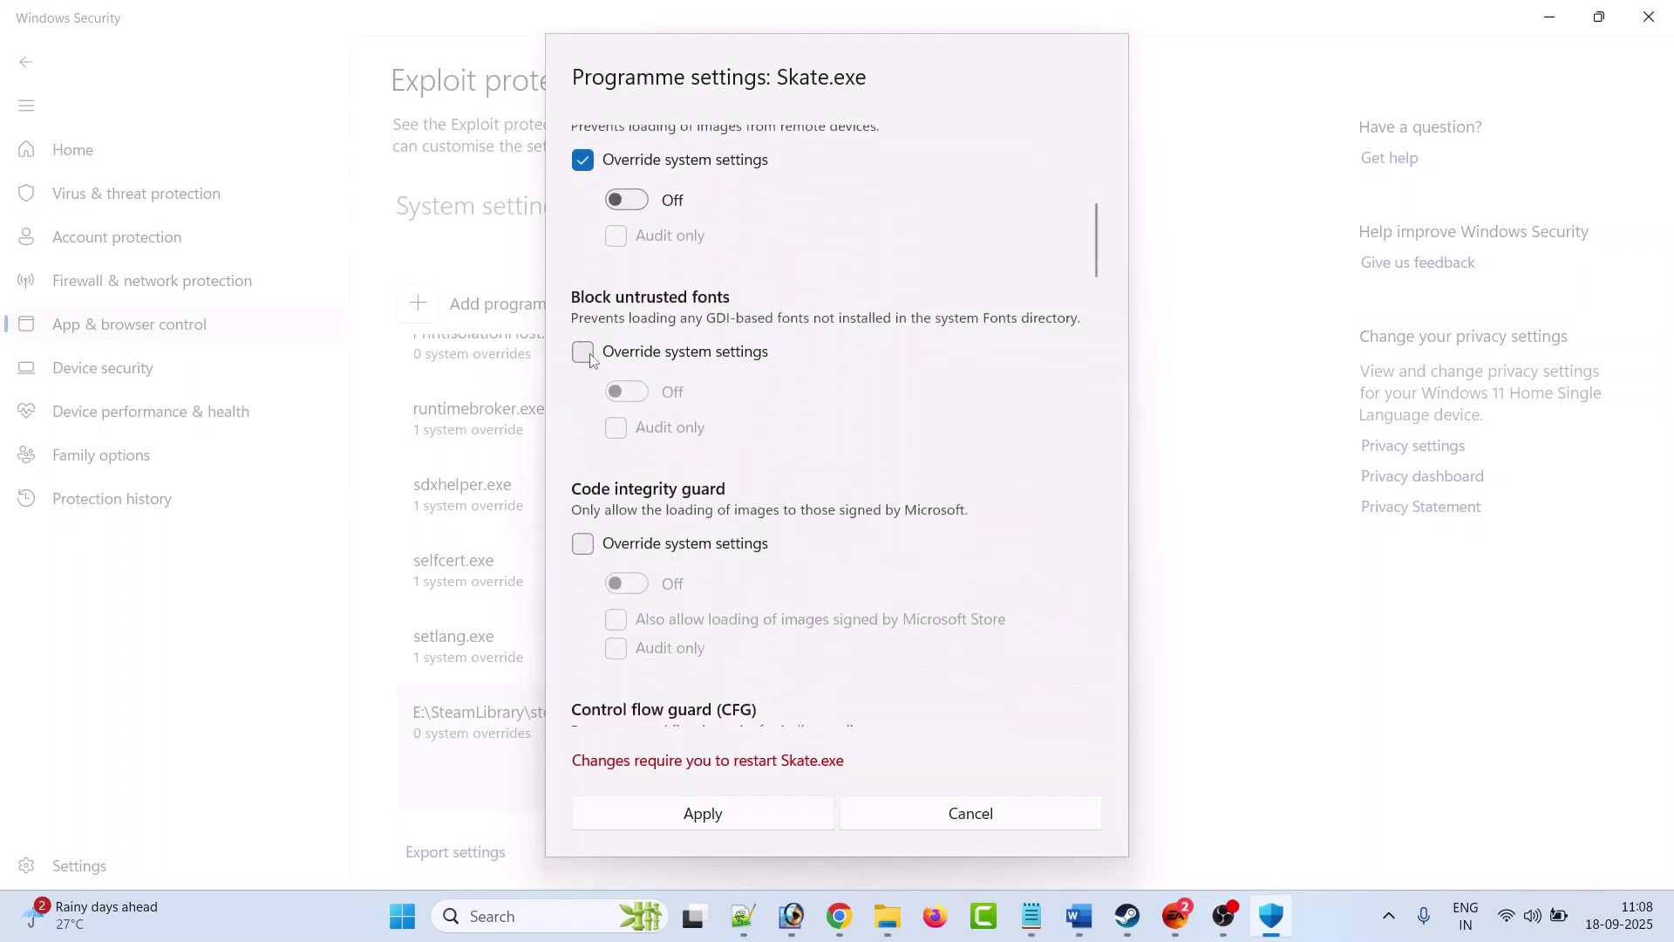
{"action": "left_click", "coordinate": [584, 352]}
{"action": "scroll", "coordinate": [780, 405], "scroll_direction": "down", "scroll_amount": 1}
{"action": "left_click", "coordinate": [583, 454]}
- Override the system settings for Control flow guard (CFG) and turn it off for Skate.exe
{"action": "scroll", "coordinate": [610, 458], "scroll_direction": "down", "scroll_amount": 2}
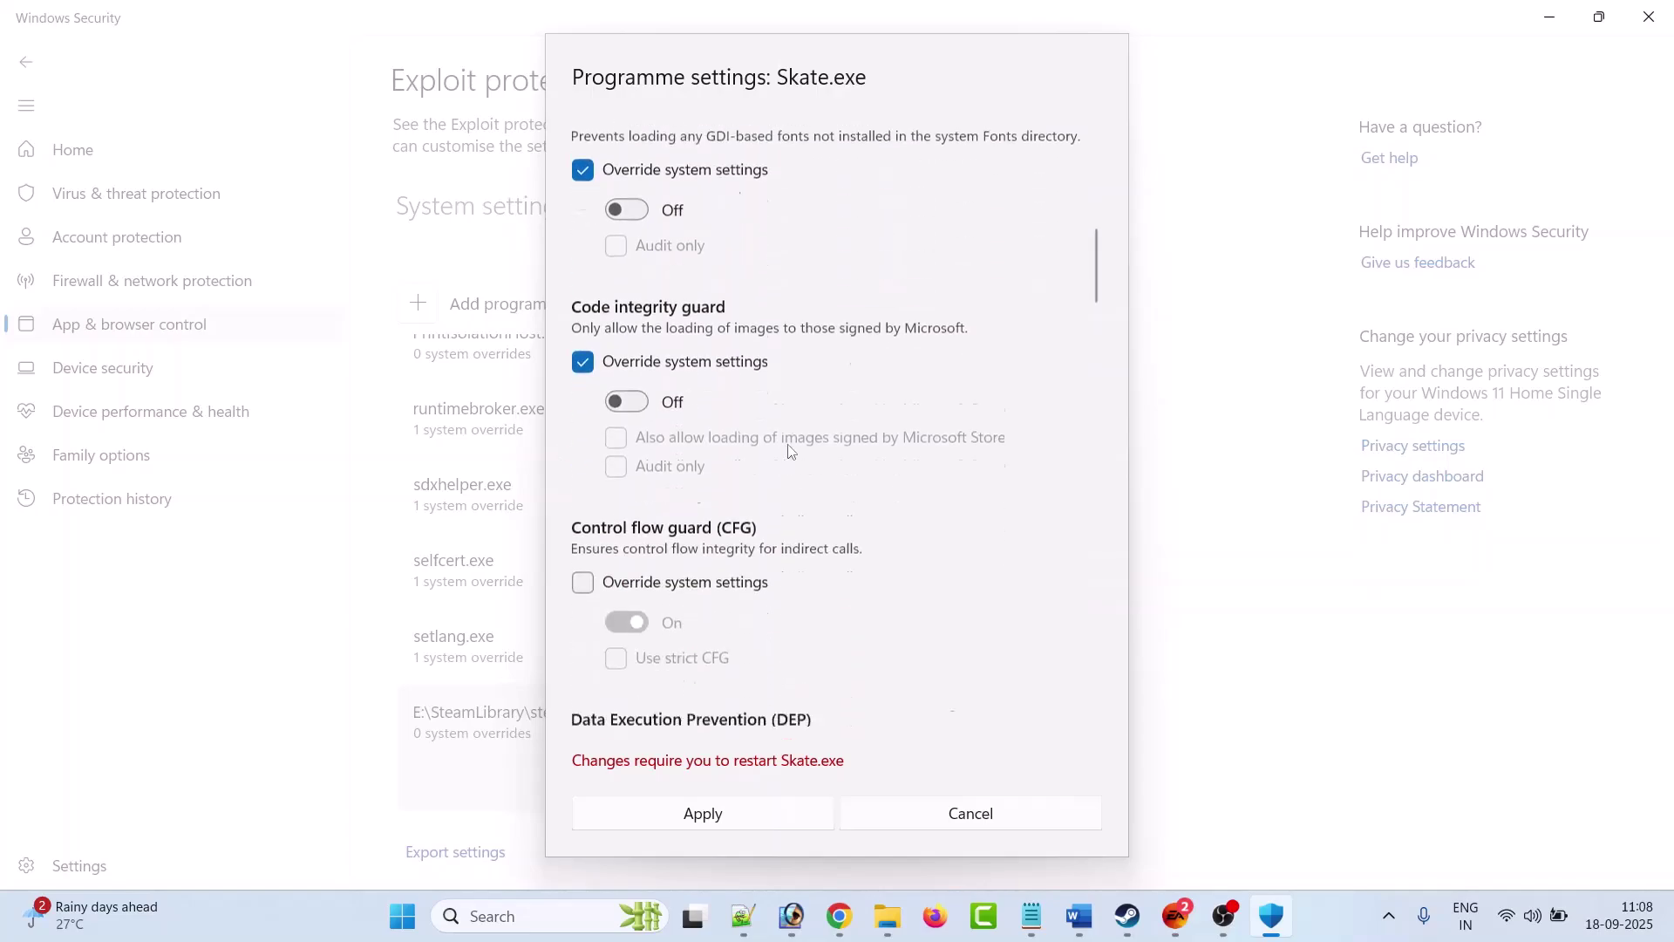
{"action": "left_click", "coordinate": [583, 491]}
{"action": "scroll", "coordinate": [741, 489], "scroll_direction": "down", "scroll_amount": 2}
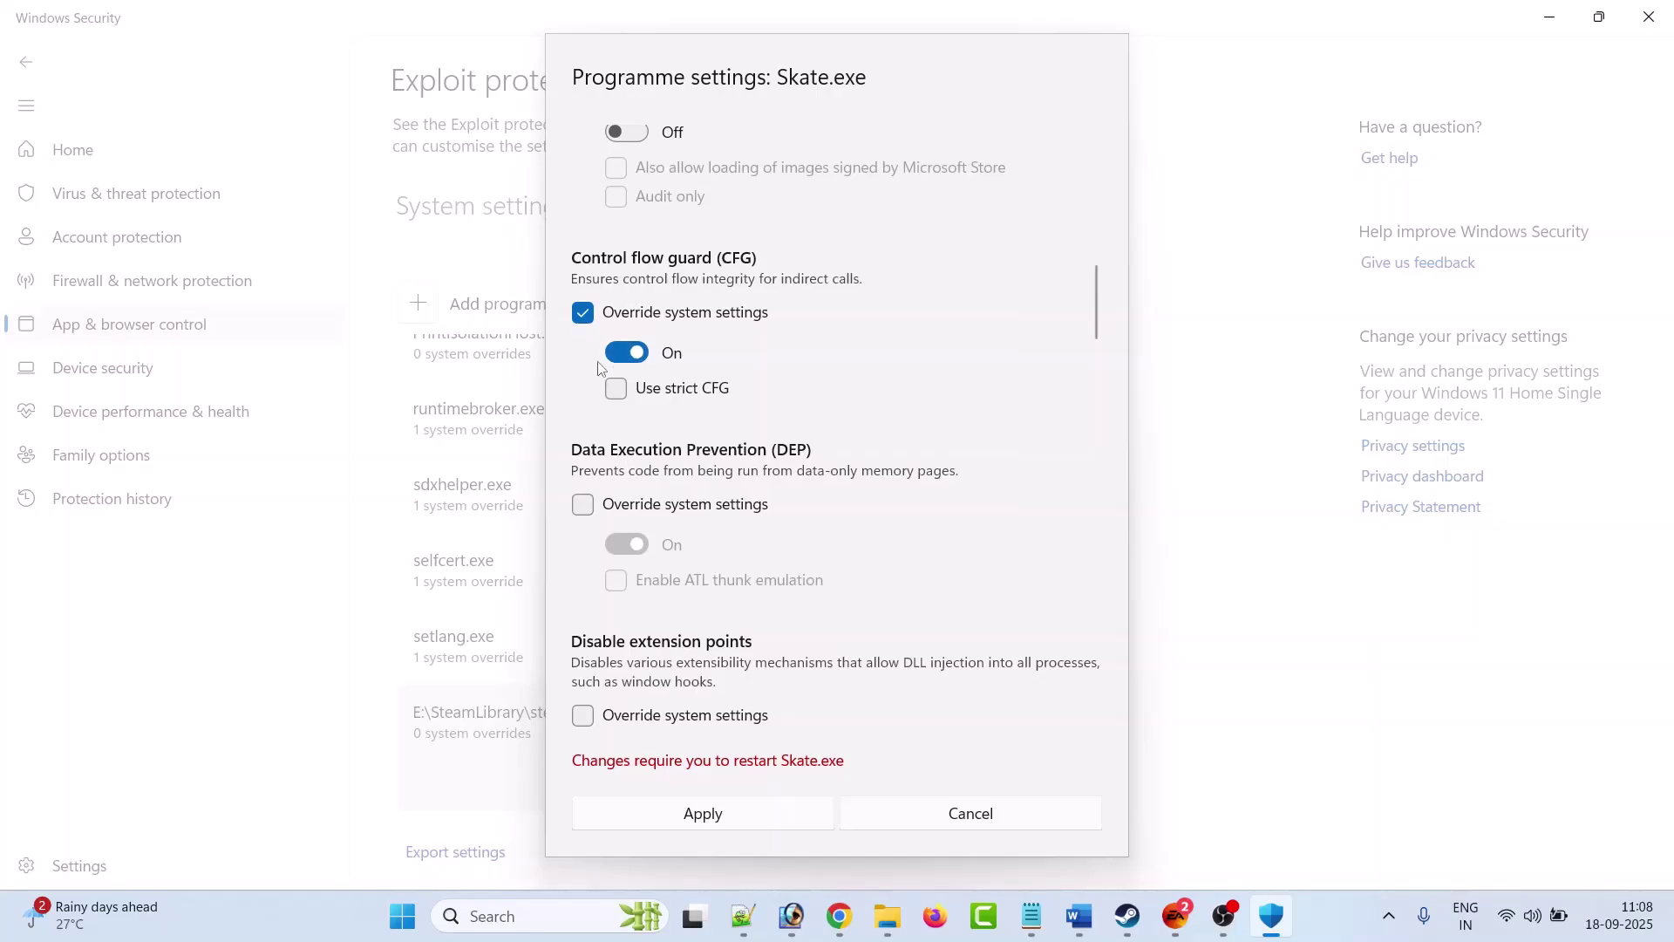
{"action": "left_click", "coordinate": [626, 352]}
{"action": "scroll", "coordinate": [626, 358], "scroll_direction": "down", "scroll_amount": 2}
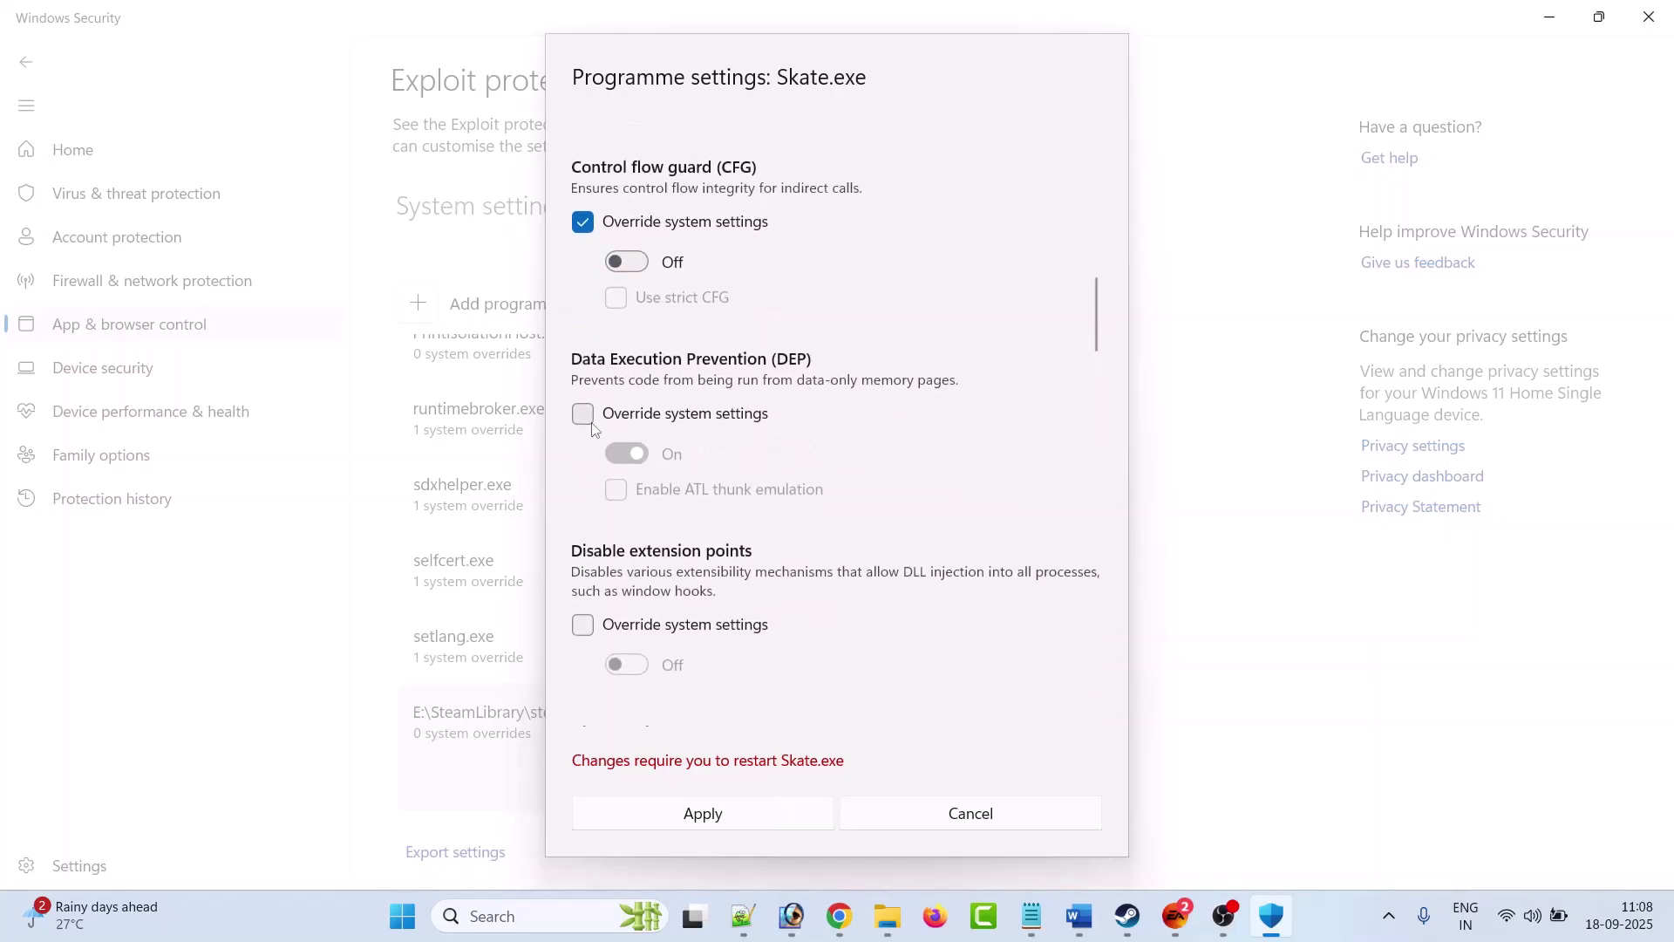
- Override system settings for Data Execution Prevention (DEP) and Disable extension points, with both switched off for Skate.exe
{"action": "left_click", "coordinate": [583, 411]}
{"action": "scroll", "coordinate": [730, 419], "scroll_direction": "down", "scroll_amount": 2}
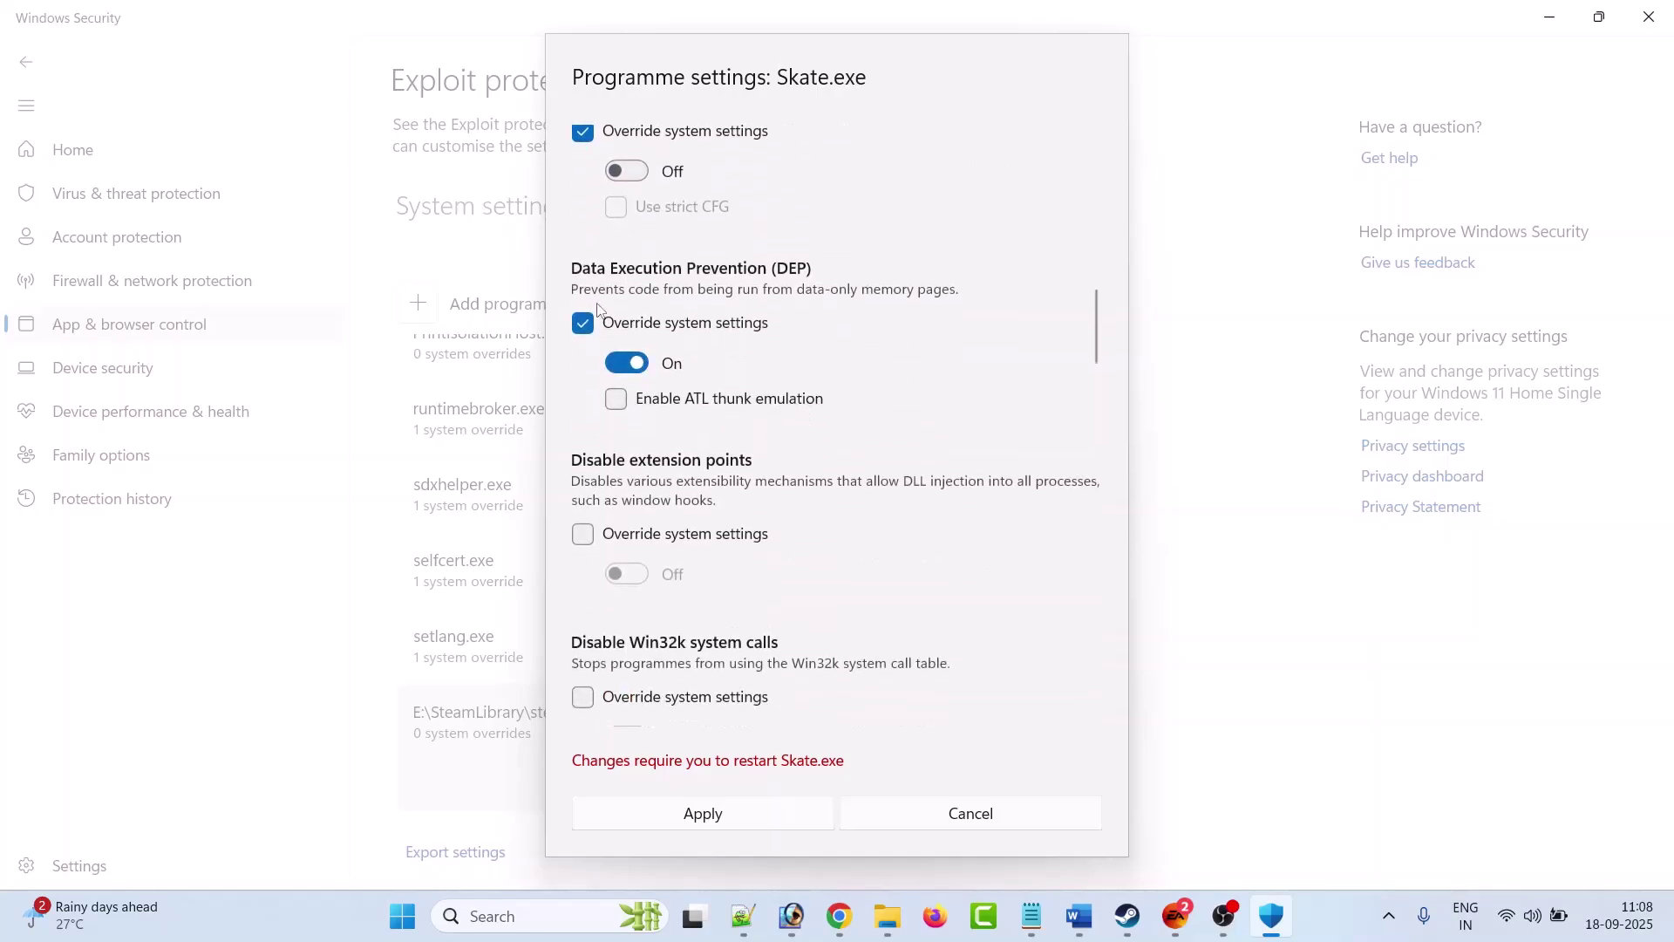
{"action": "left_click", "coordinate": [626, 363]}
{"action": "left_click", "coordinate": [583, 535]}
{"action": "scroll", "coordinate": [610, 523], "scroll_direction": "down", "scroll_amount": 3}
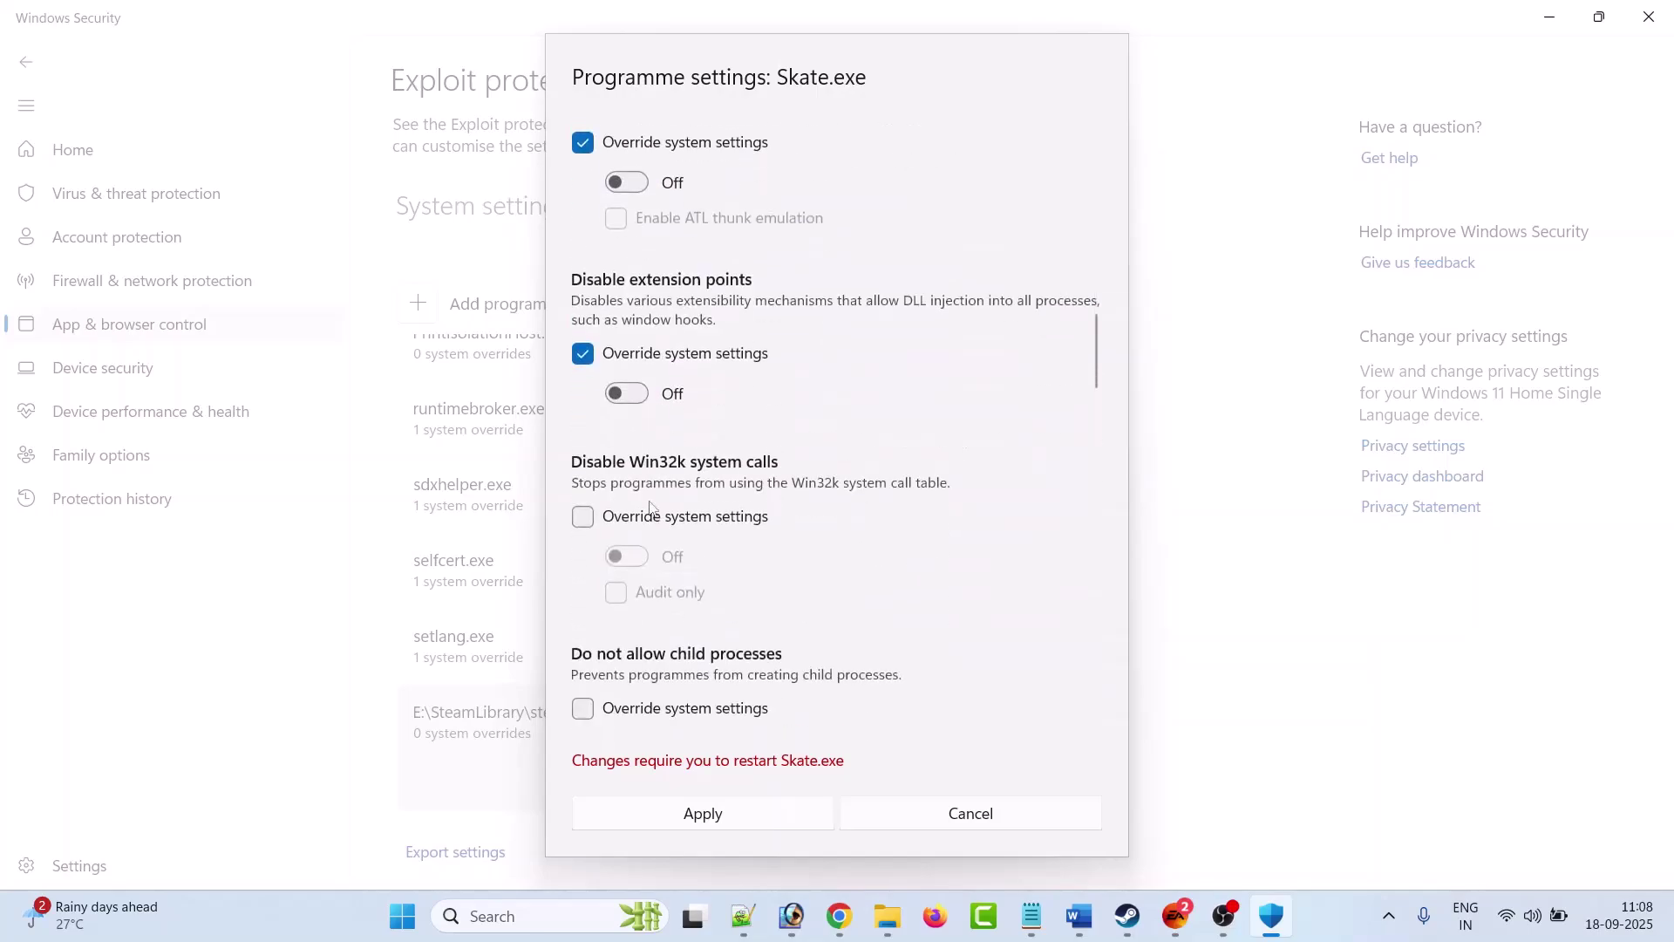
- Override system settings for Disable Win32k system calls, Do not allow child processes and Export address filtering (EAF), leaving each off
{"action": "left_click", "coordinate": [582, 516]}
{"action": "scroll", "coordinate": [591, 521], "scroll_direction": "down", "scroll_amount": 3}
{"action": "left_click", "coordinate": [582, 527]}
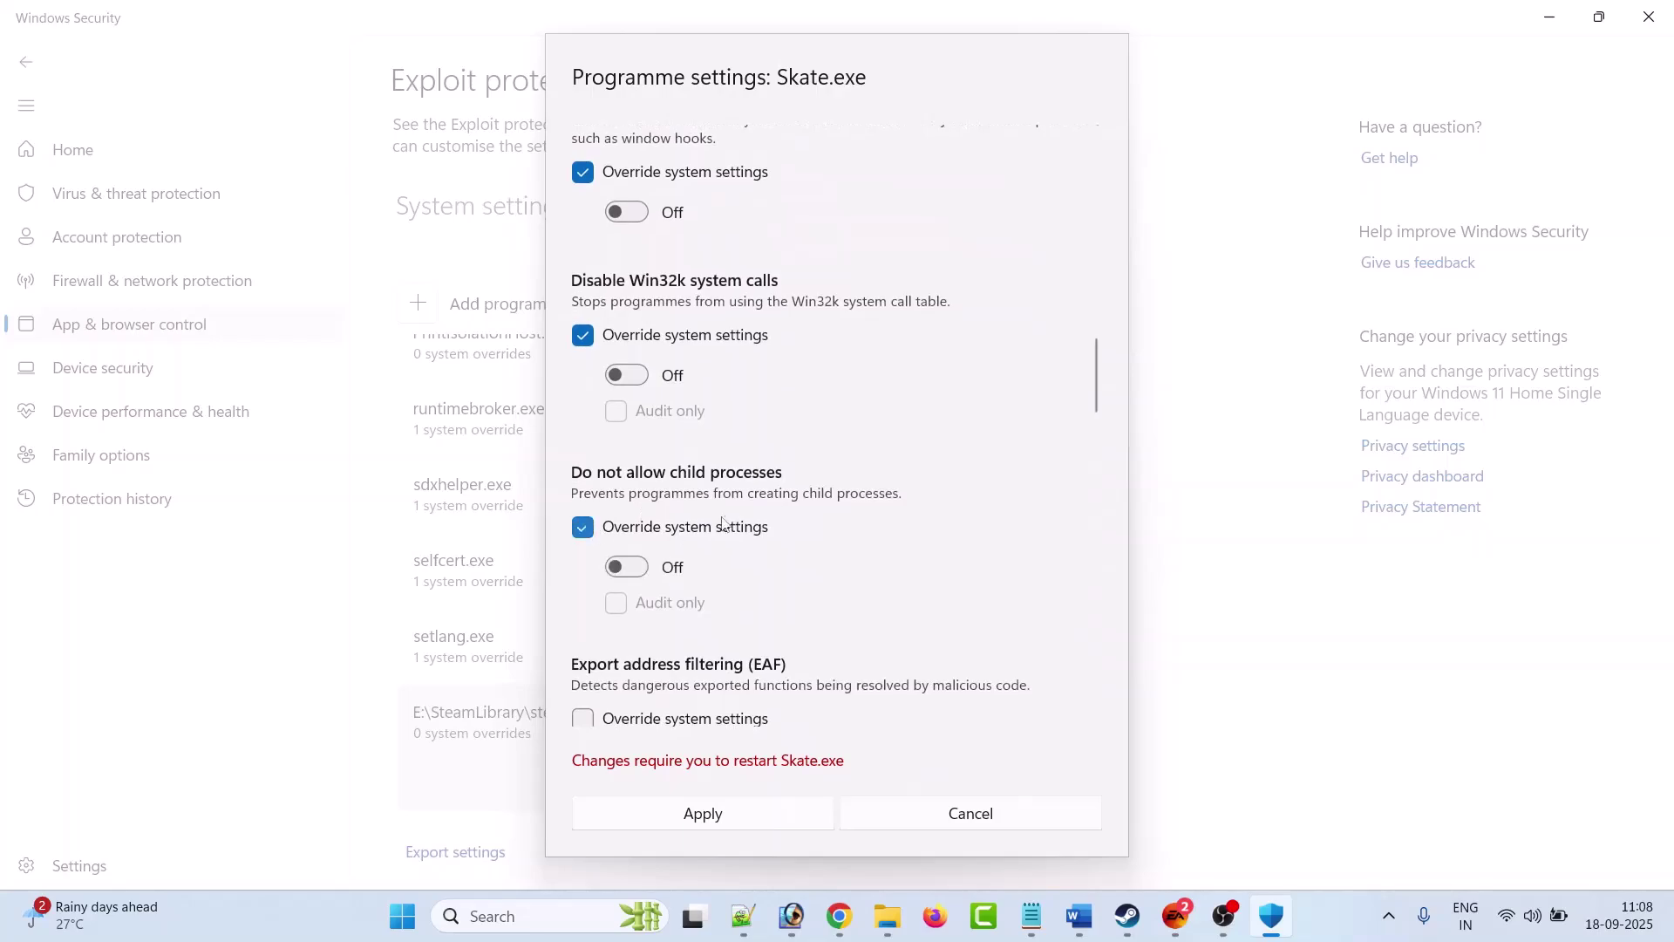
{"action": "scroll", "coordinate": [589, 514], "scroll_direction": "down", "scroll_amount": 3}
{"action": "left_click", "coordinate": [582, 538]}
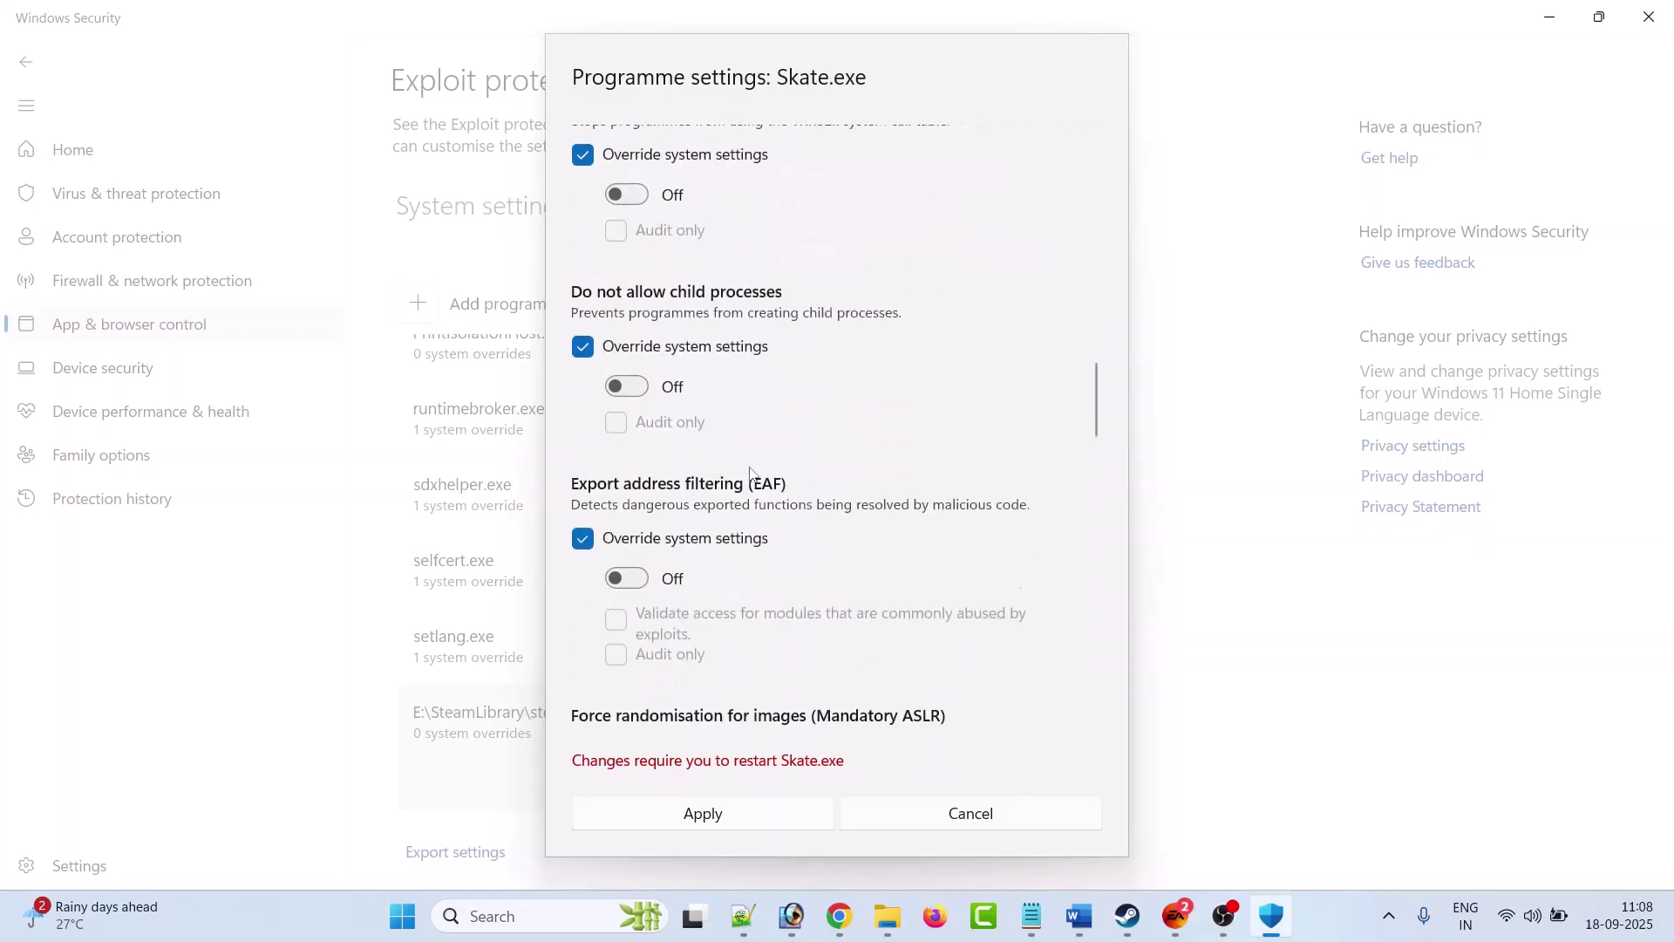
- Override system settings for Mandatory ASLR, Hardware-enforced Stack Protection and Import address filtering (IAF), leaving each off
{"action": "scroll", "coordinate": [586, 536], "scroll_direction": "down", "scroll_amount": 3}
{"action": "left_click", "coordinate": [583, 497]}
{"action": "scroll", "coordinate": [582, 497], "scroll_direction": "down", "scroll_amount": 3}
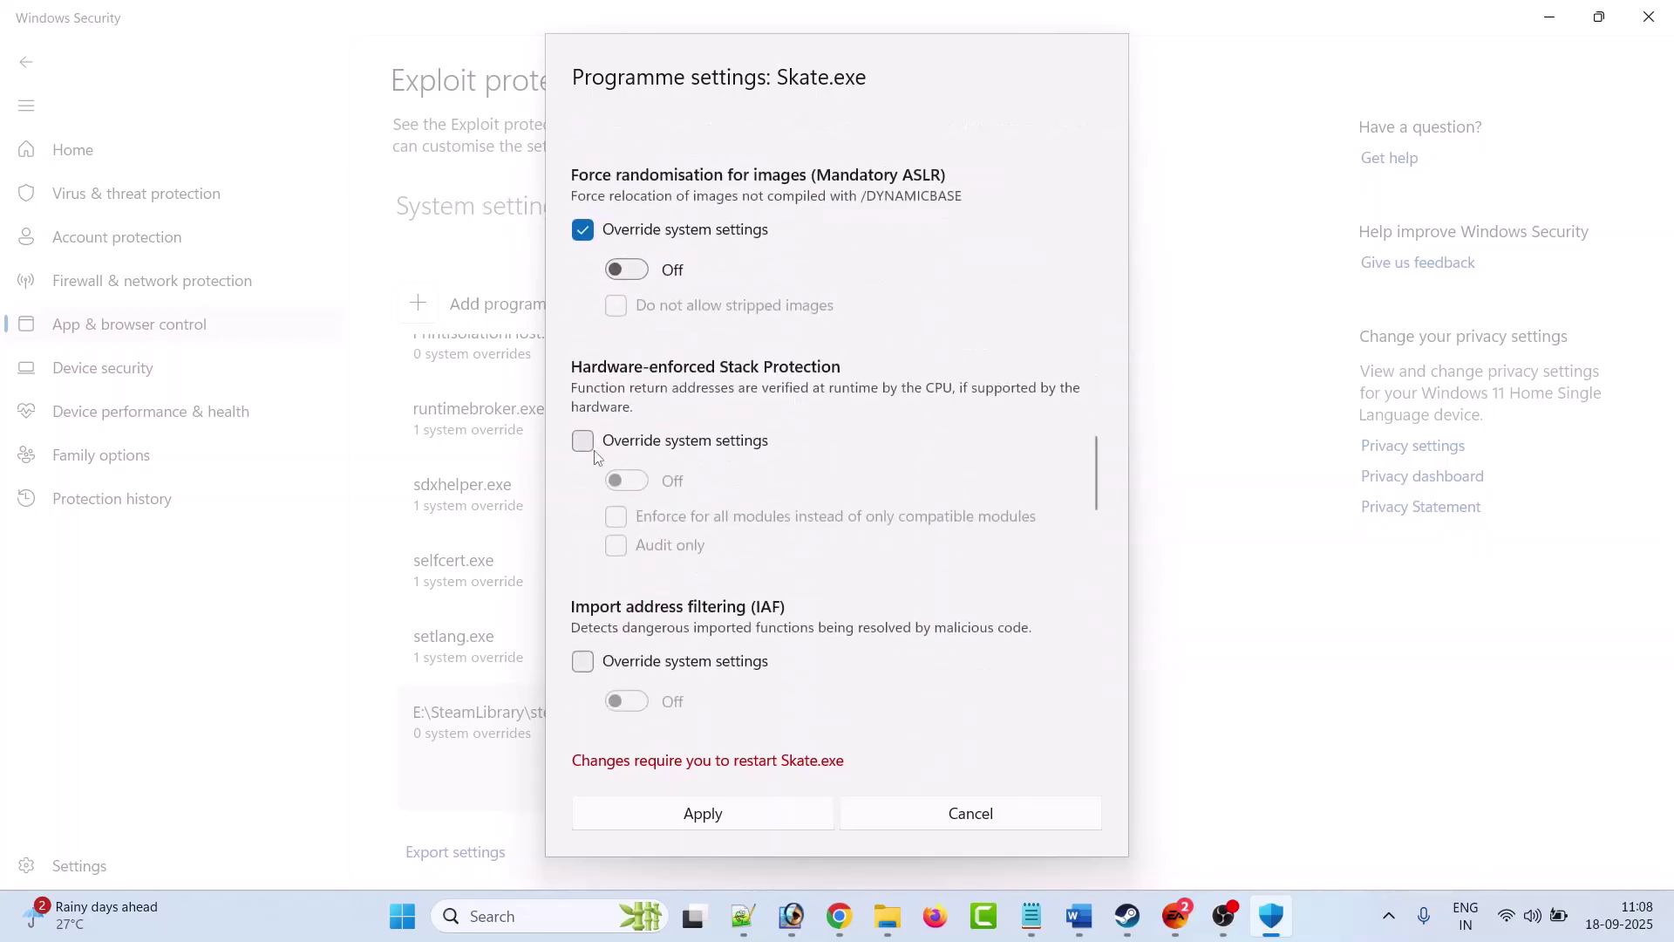
{"action": "left_click", "coordinate": [583, 435]}
{"action": "scroll", "coordinate": [584, 440], "scroll_direction": "down", "scroll_amount": 3}
{"action": "left_click", "coordinate": [583, 480]}
{"action": "scroll", "coordinate": [582, 485], "scroll_direction": "down", "scroll_amount": 3}
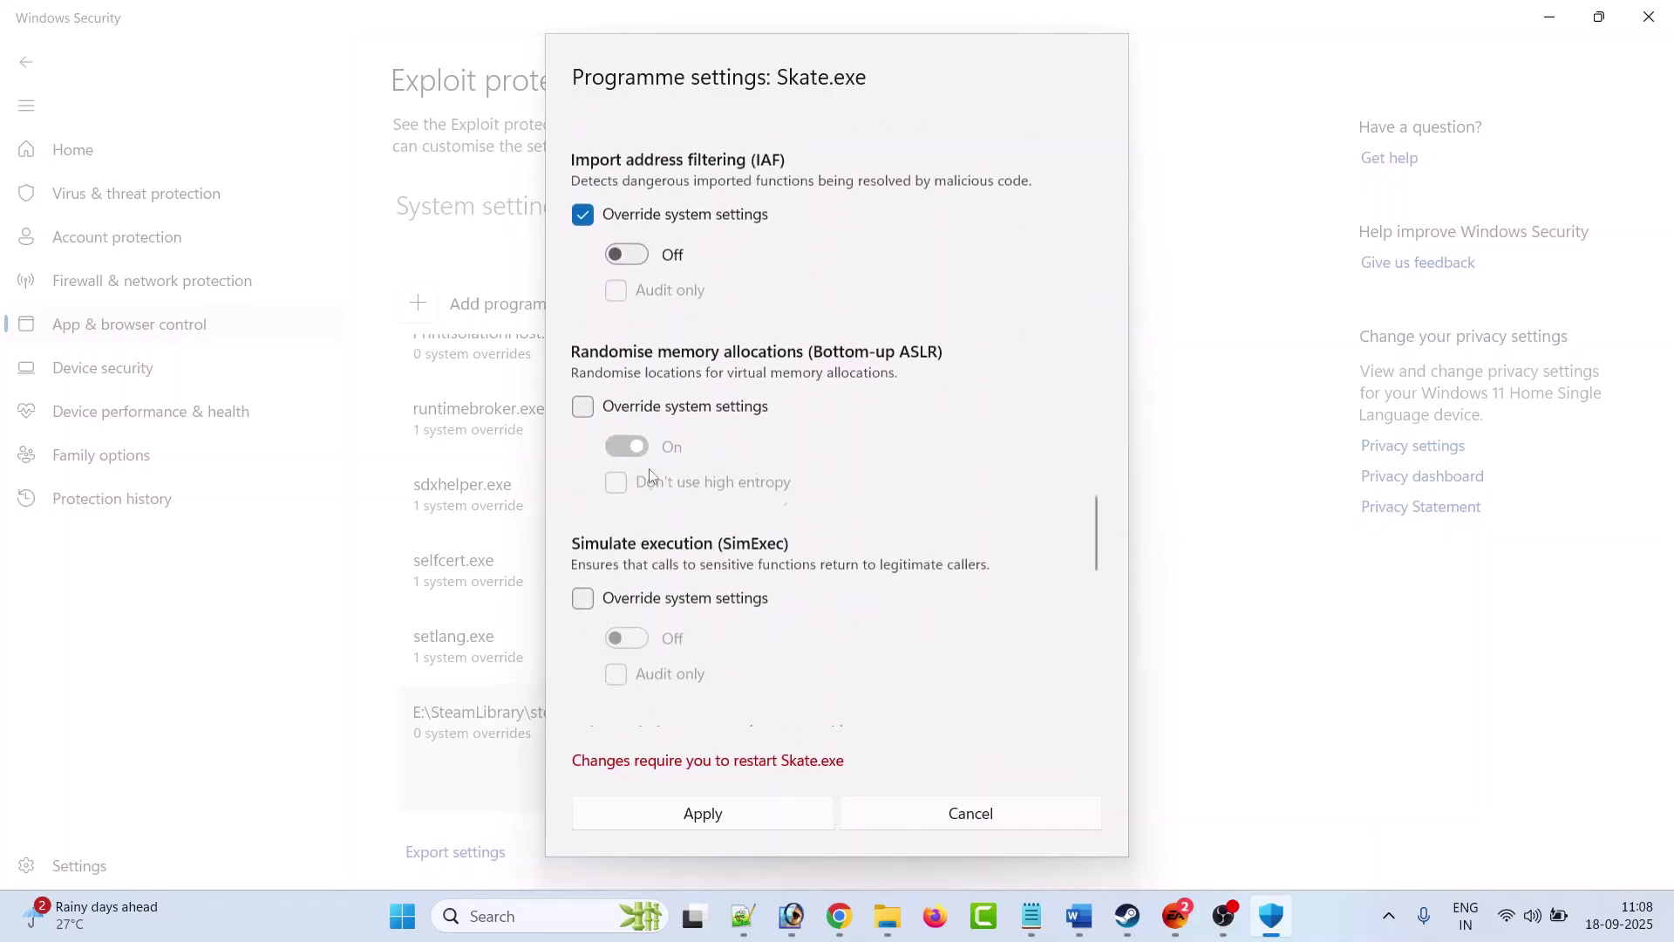
- Override system settings for Randomise memory allocations (Bottom-up ASLR) and Simulate execution (SimExec), with both off
{"action": "left_click", "coordinate": [582, 401]}
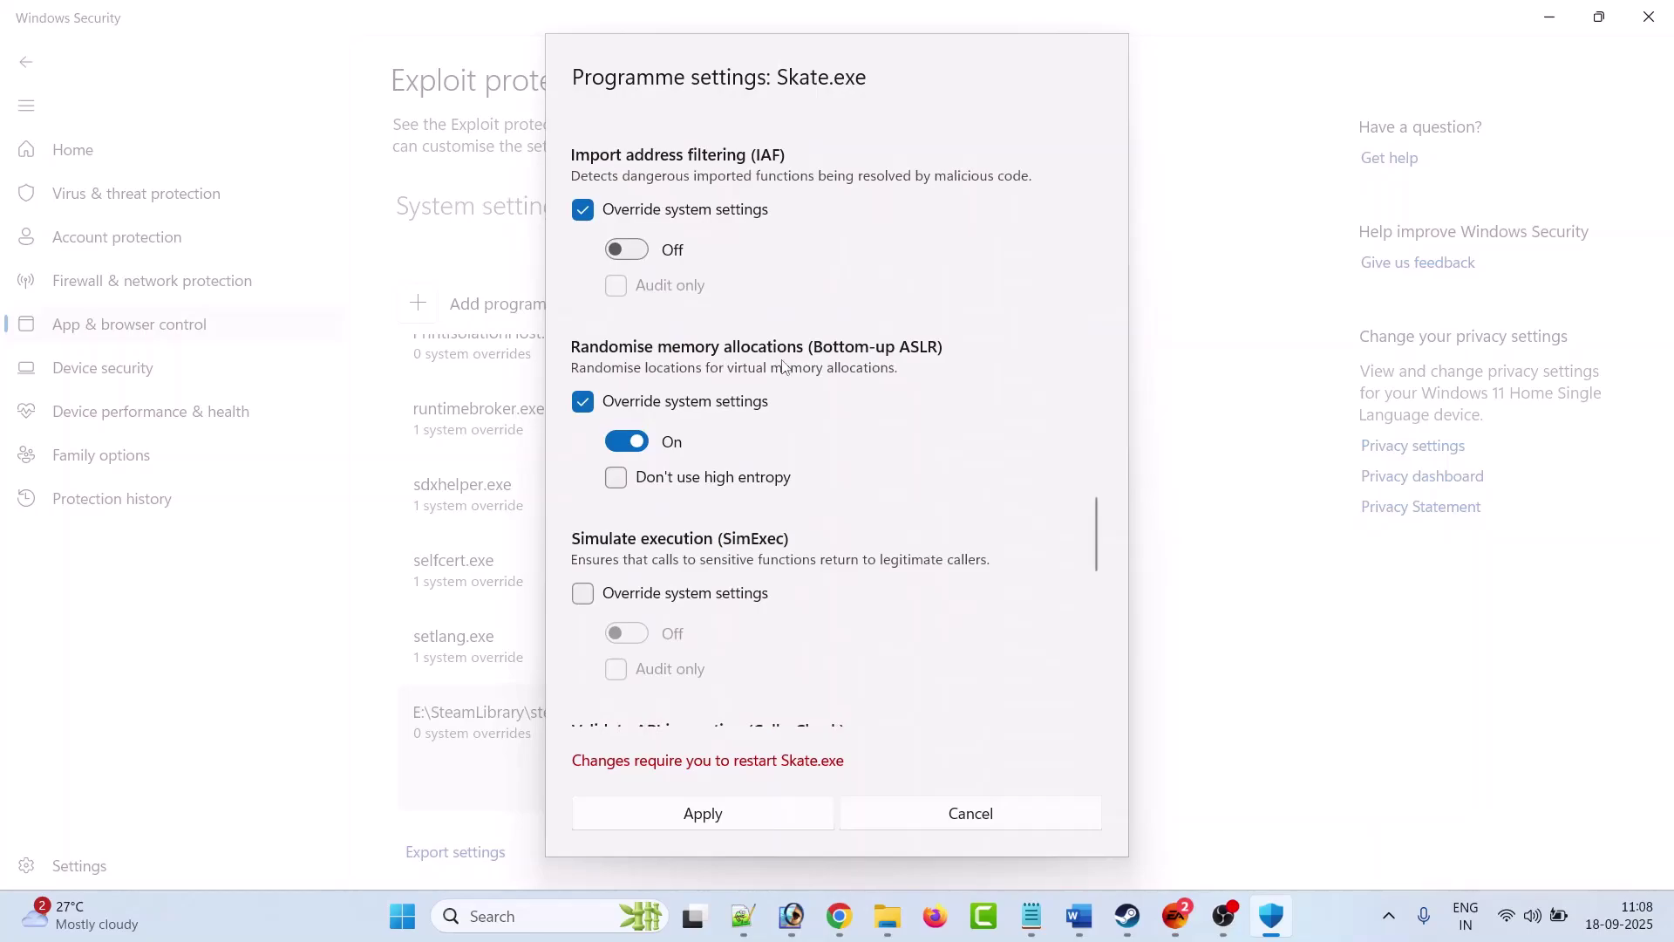
{"action": "left_click", "coordinate": [627, 441]}
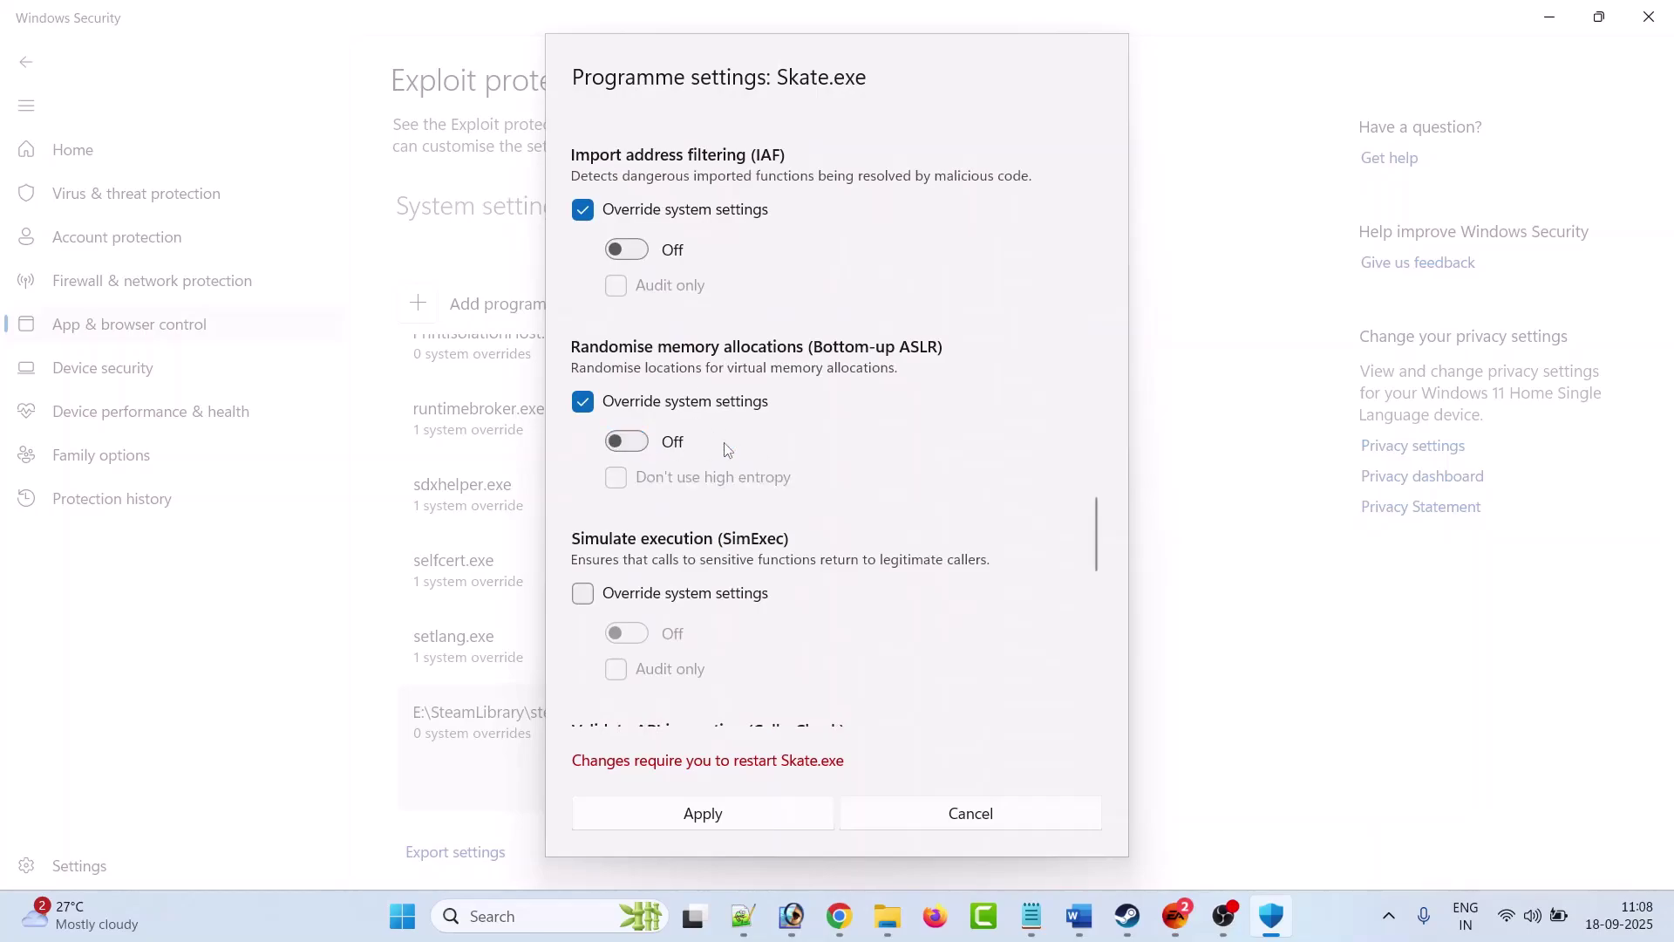
{"action": "scroll", "coordinate": [622, 449], "scroll_direction": "down", "scroll_amount": 2}
{"action": "left_click", "coordinate": [585, 416]}
{"action": "scroll", "coordinate": [593, 419], "scroll_direction": "down", "scroll_amount": 1}
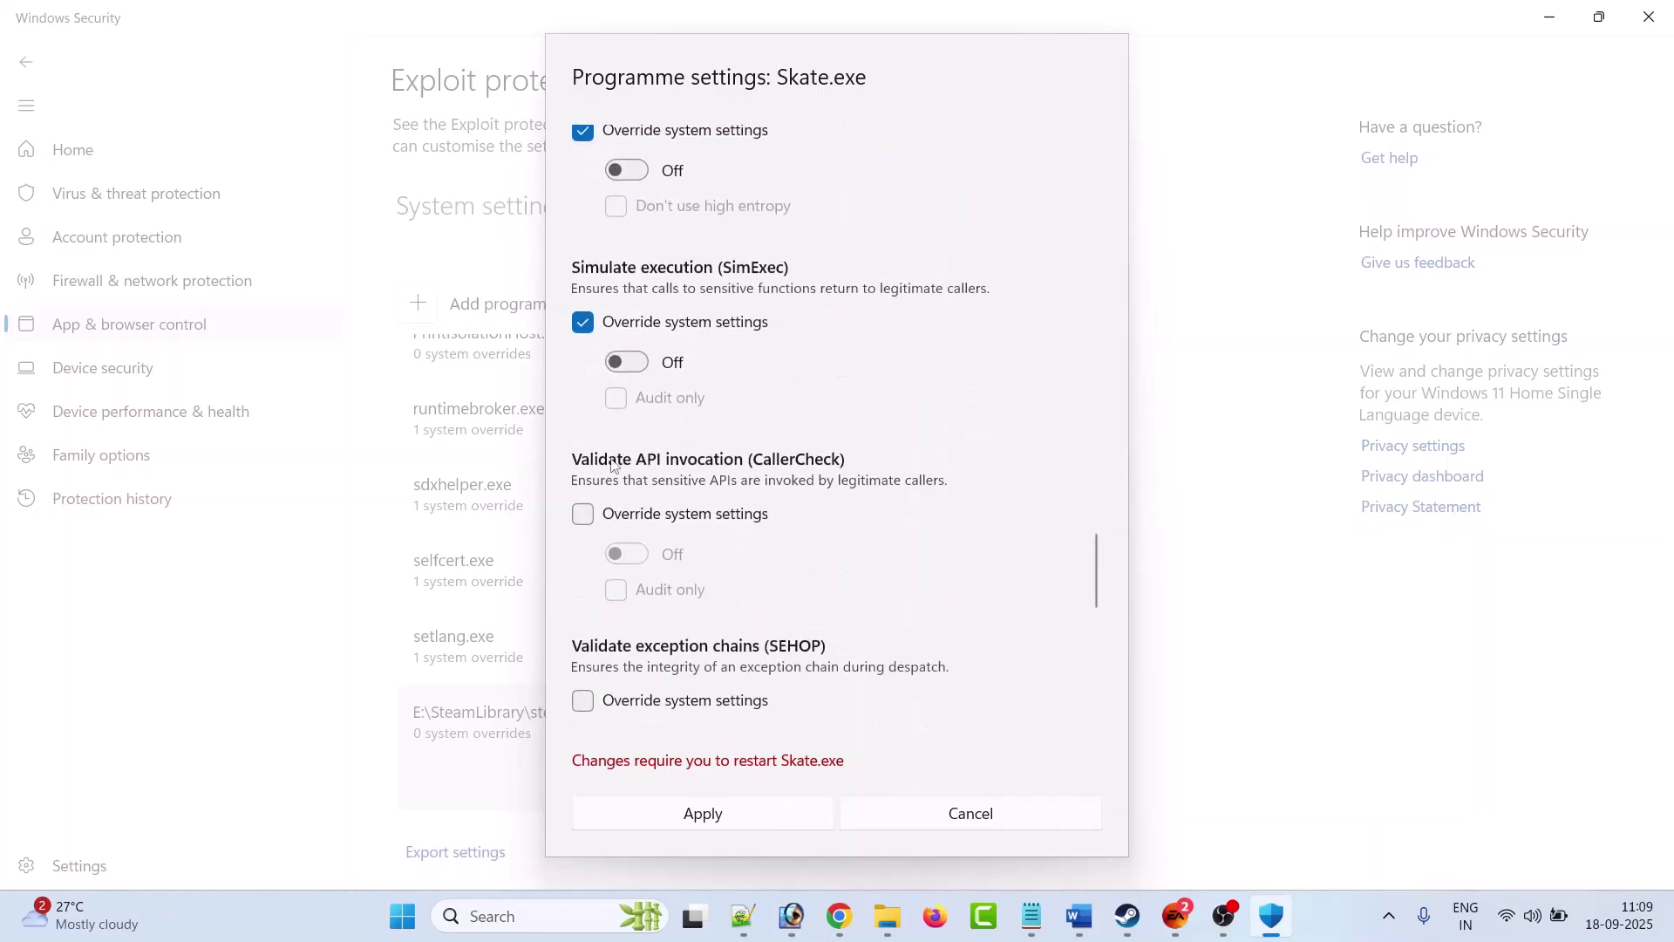
- Override system settings for Validate API invocation (CallerCheck) and Validate exception chains (SEHOP), with both off
{"action": "left_click", "coordinate": [595, 521]}
{"action": "scroll", "coordinate": [676, 478], "scroll_direction": "down", "scroll_amount": 2}
{"action": "left_click", "coordinate": [579, 523]}
{"action": "scroll", "coordinate": [618, 514], "scroll_direction": "down", "scroll_amount": 2}
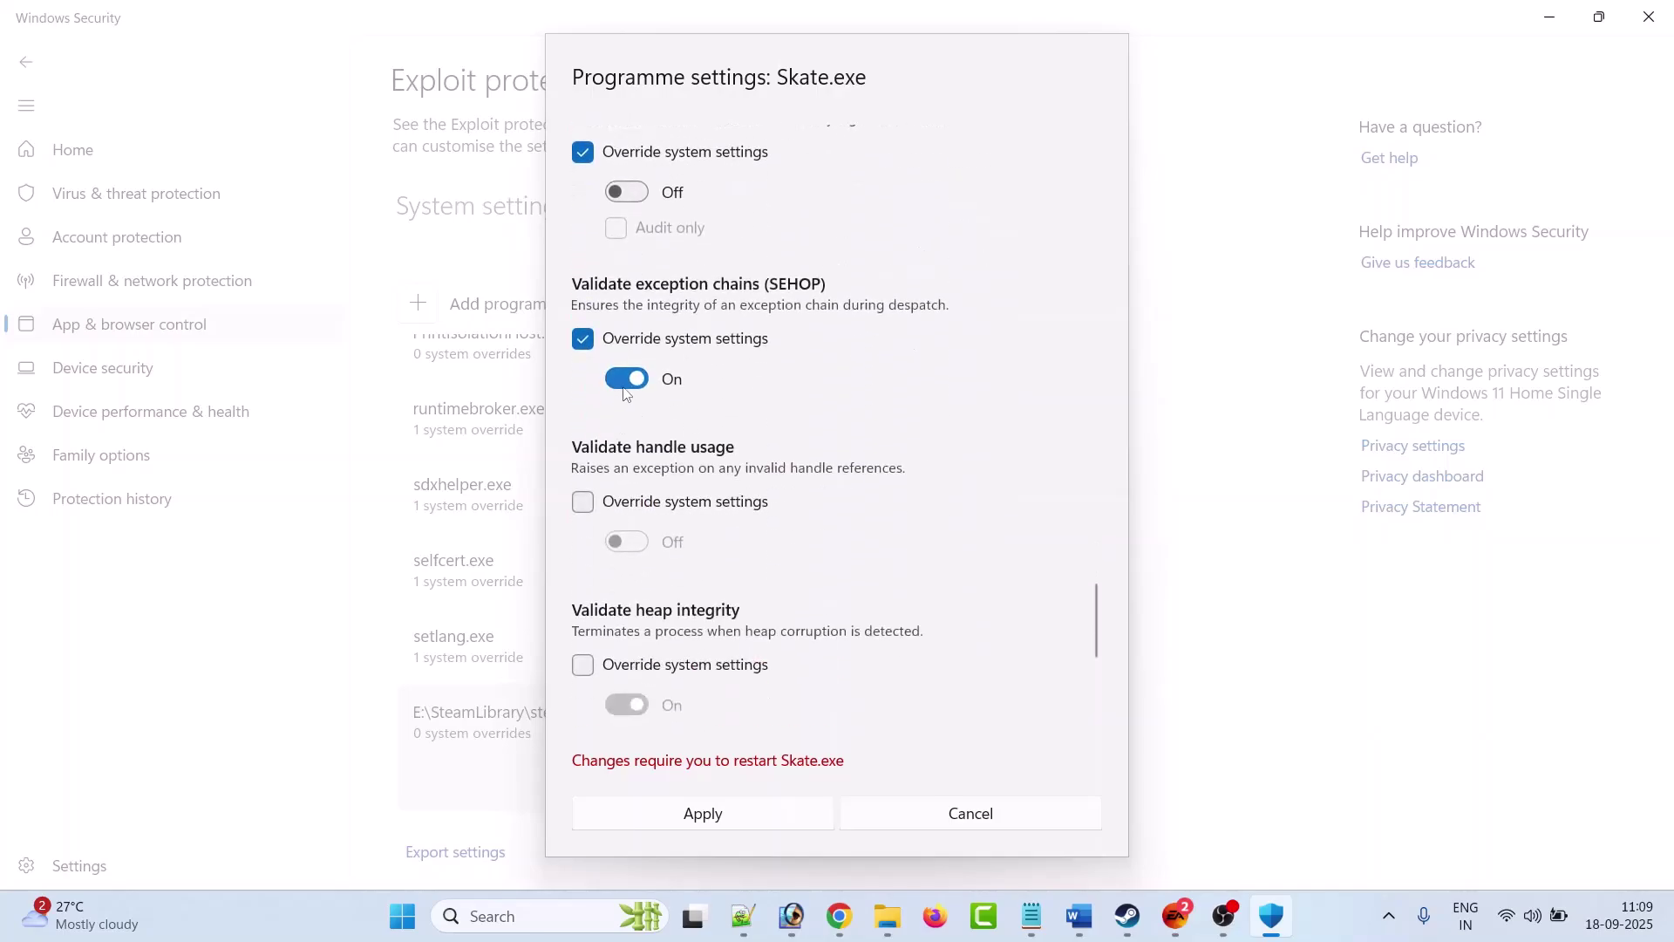
{"action": "left_click", "coordinate": [627, 380]}
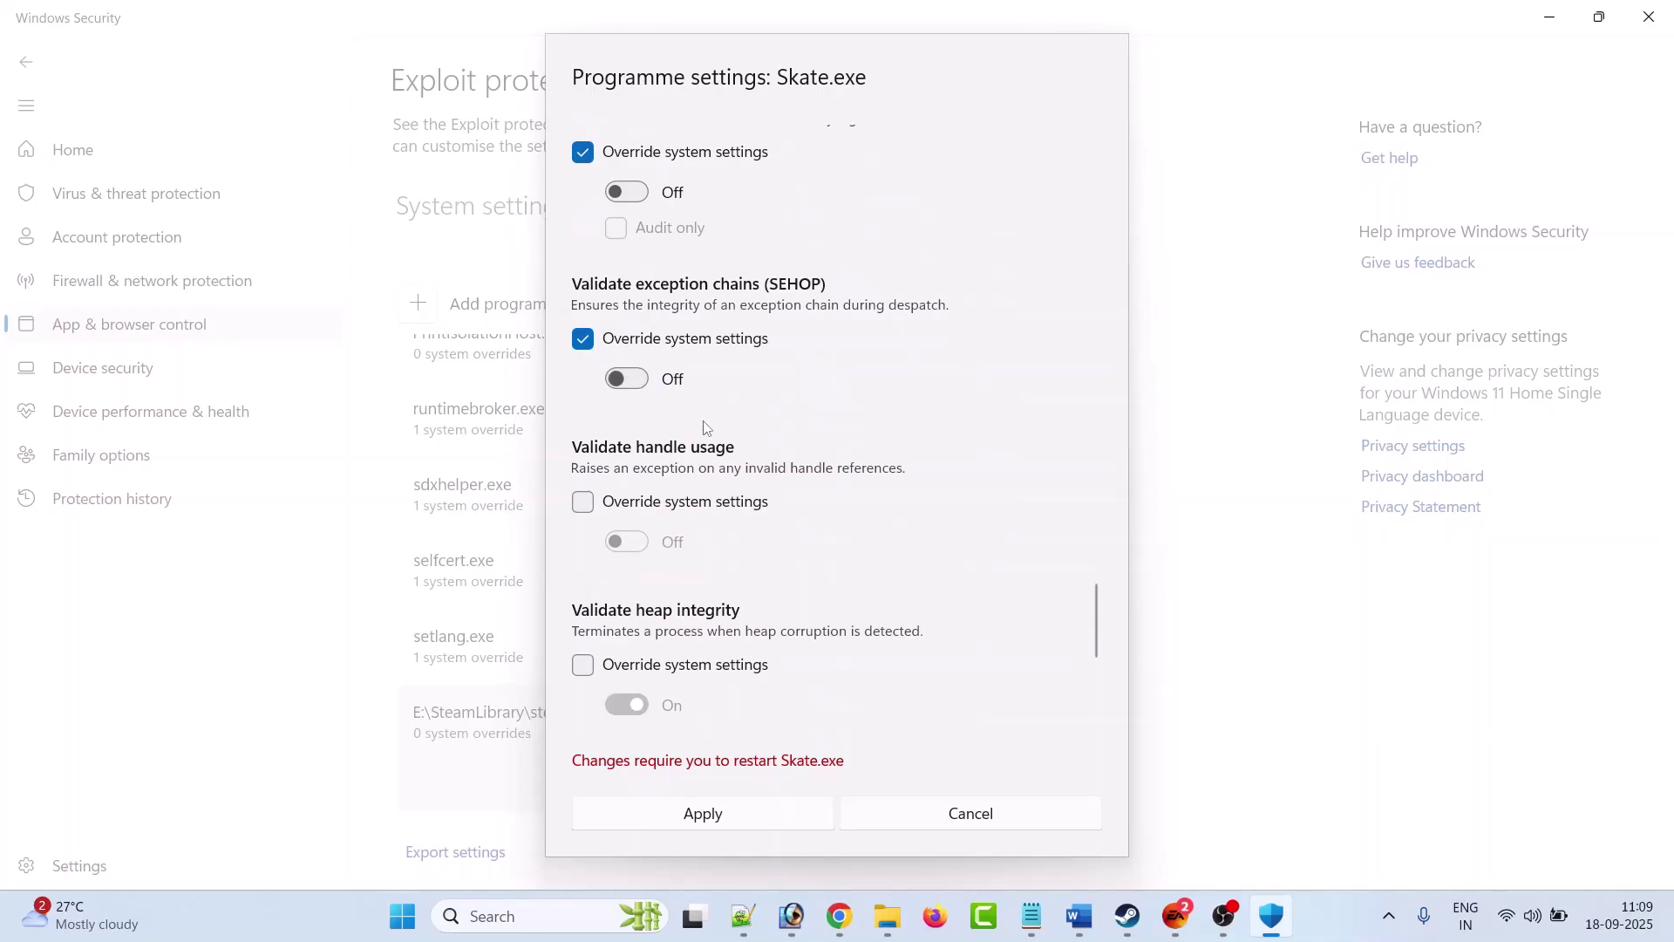
- Override system settings for Validate handle usage, heap integrity, image dependency integrity and stack integrity (StackPivot), with all four off
{"action": "left_click", "coordinate": [582, 503]}
{"action": "scroll", "coordinate": [581, 470], "scroll_direction": "down", "scroll_amount": 3}
{"action": "left_click", "coordinate": [583, 306]}
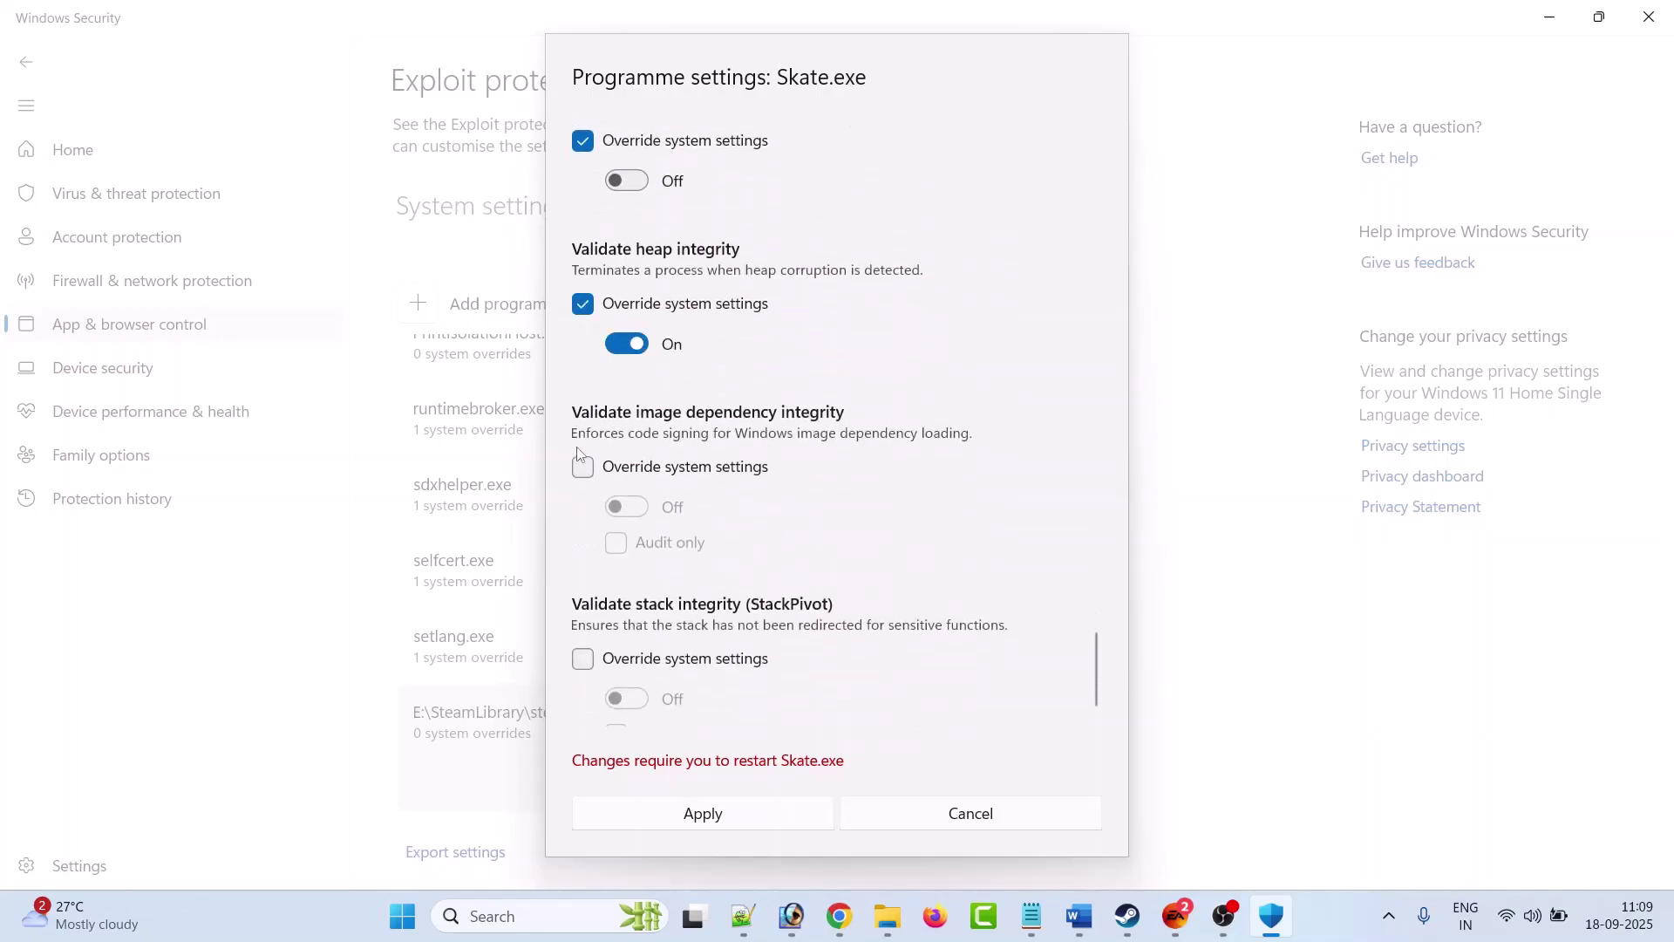
{"action": "left_click", "coordinate": [582, 467]}
{"action": "scroll", "coordinate": [583, 471], "scroll_direction": "down", "scroll_amount": 1}
{"action": "left_click", "coordinate": [593, 635]}
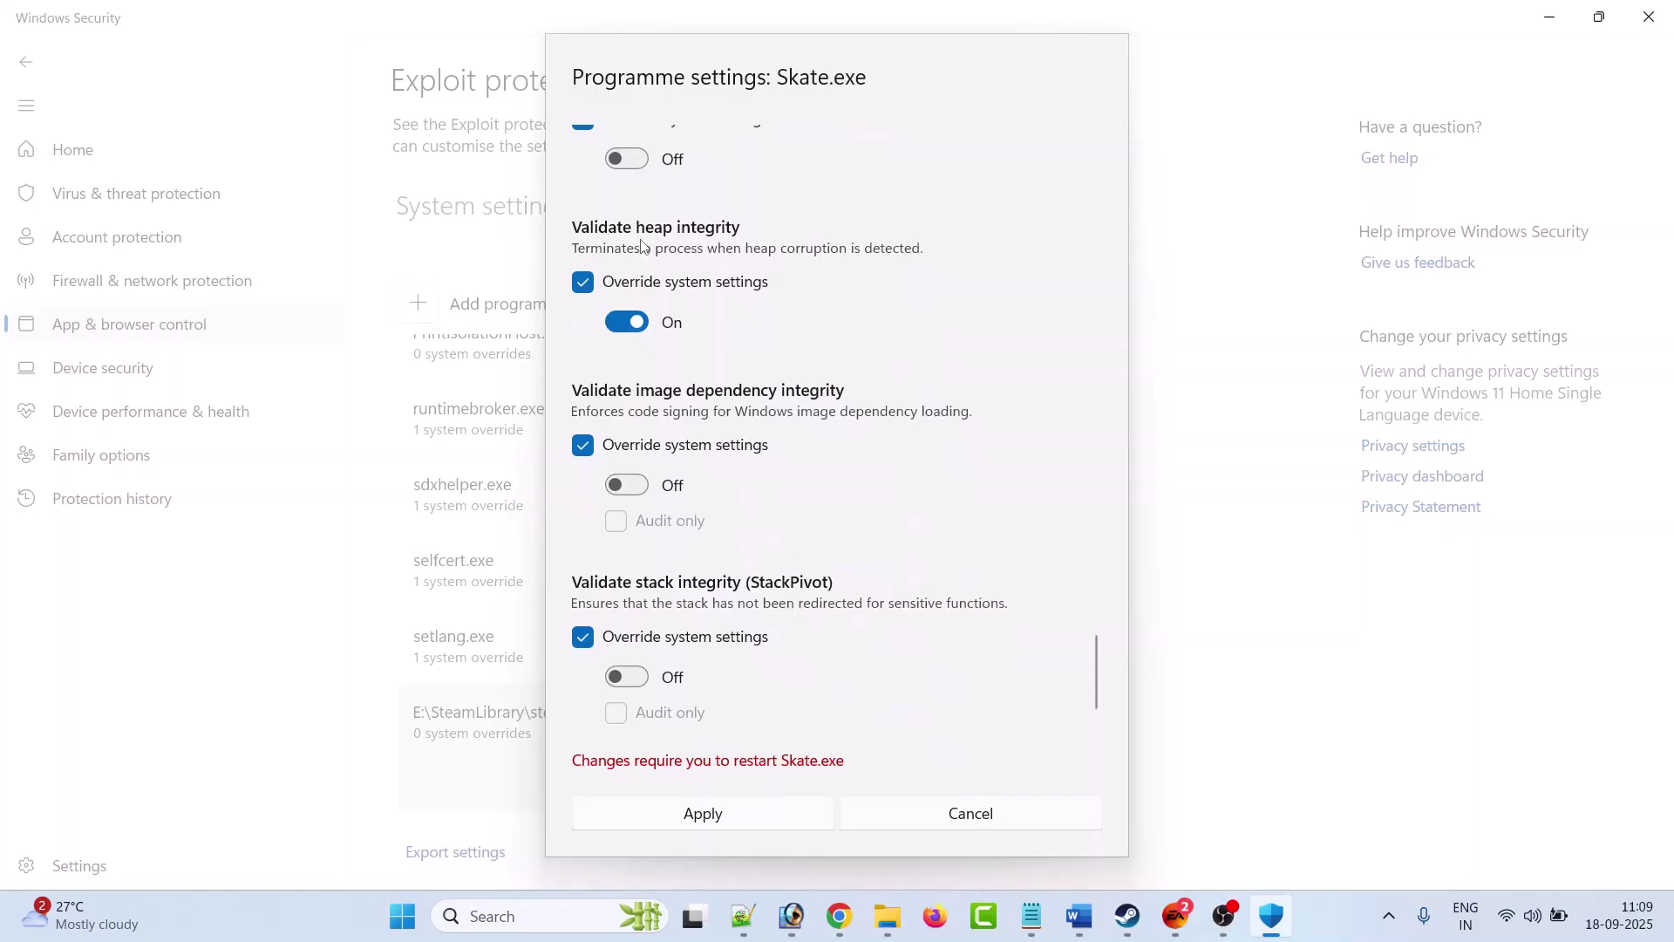
{"action": "left_click", "coordinate": [627, 322]}
- Review the full list of Skate.exe mitigations, checking that each one is overridden and switched off
{"action": "scroll", "coordinate": [927, 592], "scroll_direction": "up", "scroll_amount": 20}
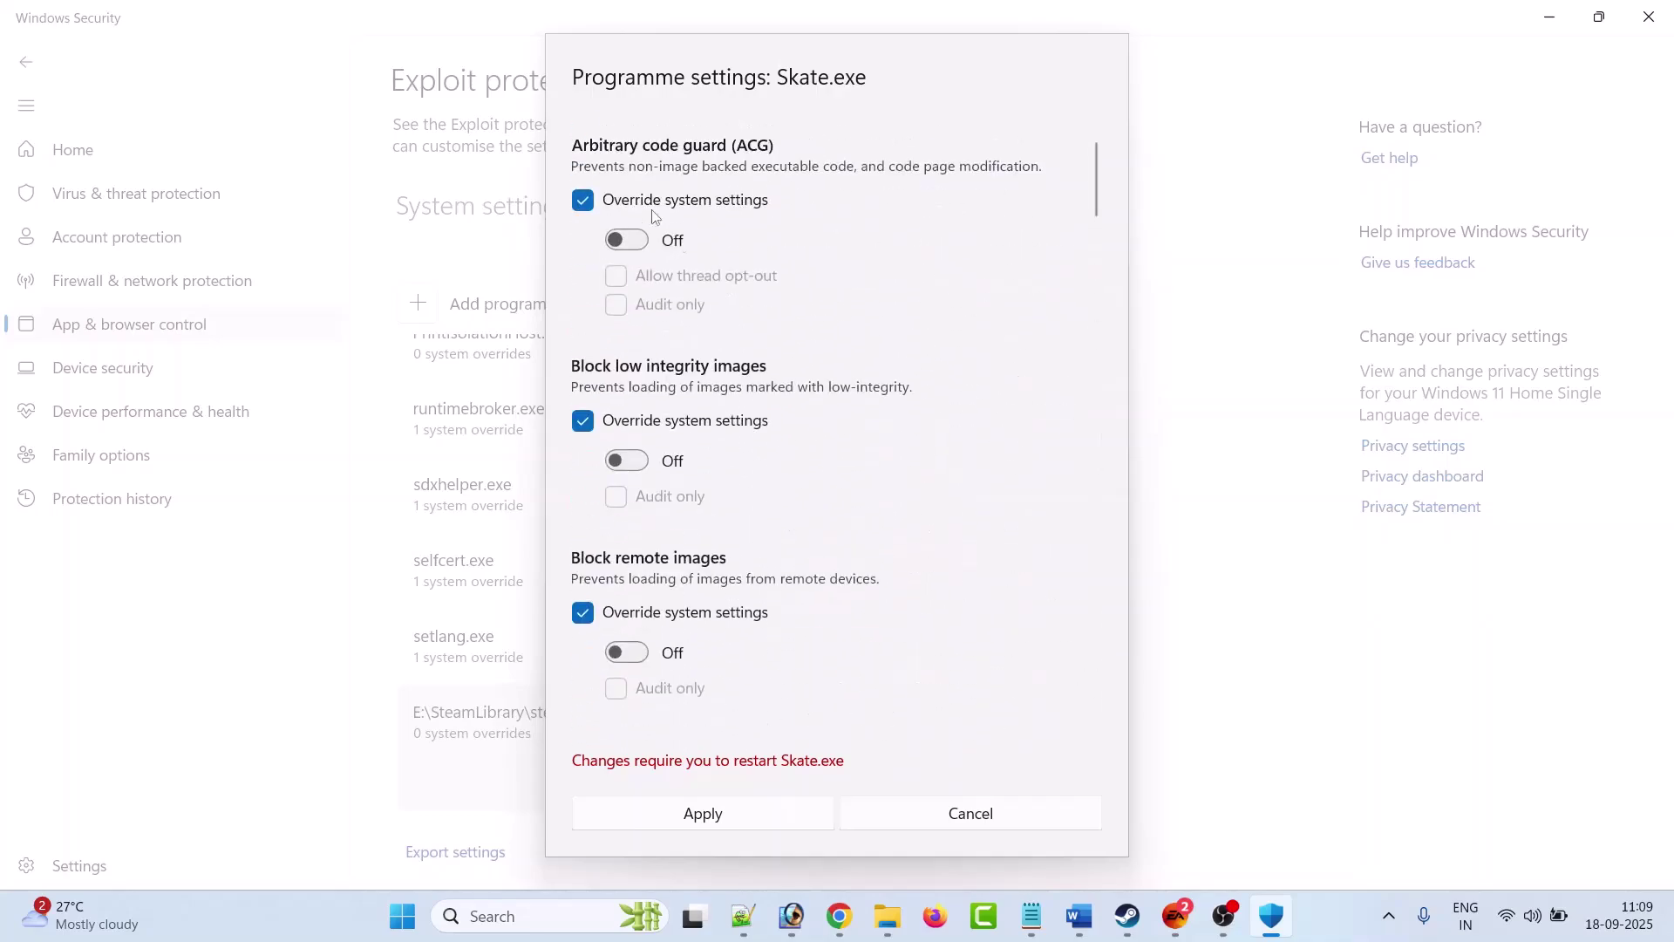
{"action": "scroll", "coordinate": [621, 297], "scroll_direction": "down", "scroll_amount": 3}
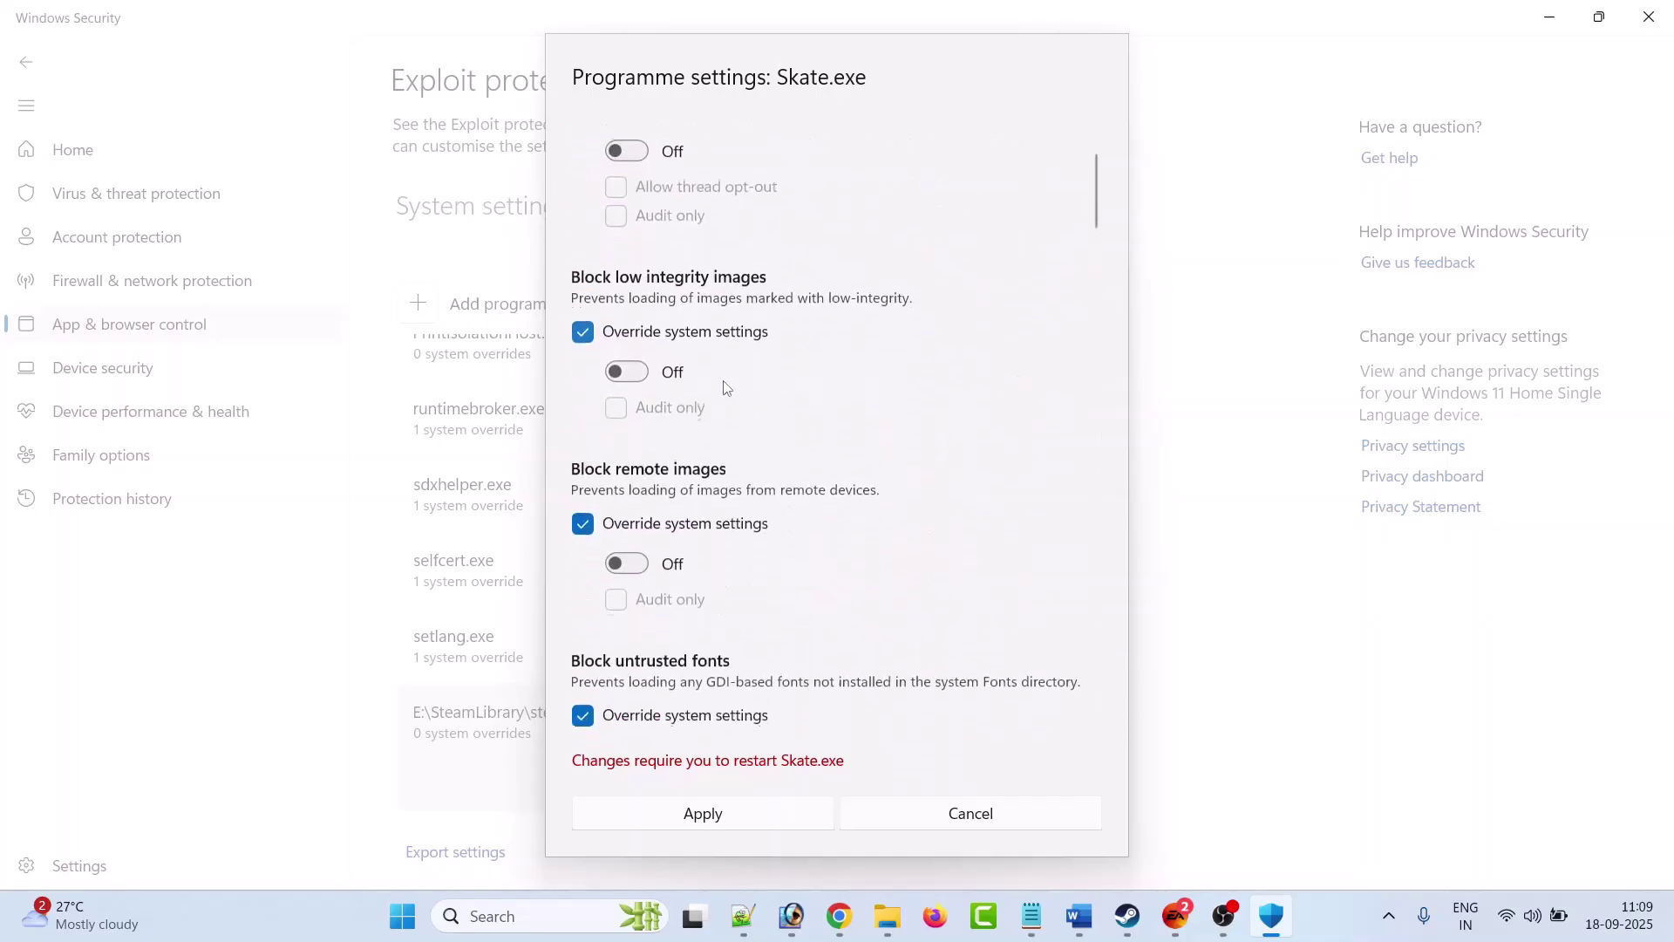
{"action": "scroll", "coordinate": [727, 382], "scroll_direction": "down", "scroll_amount": 12}
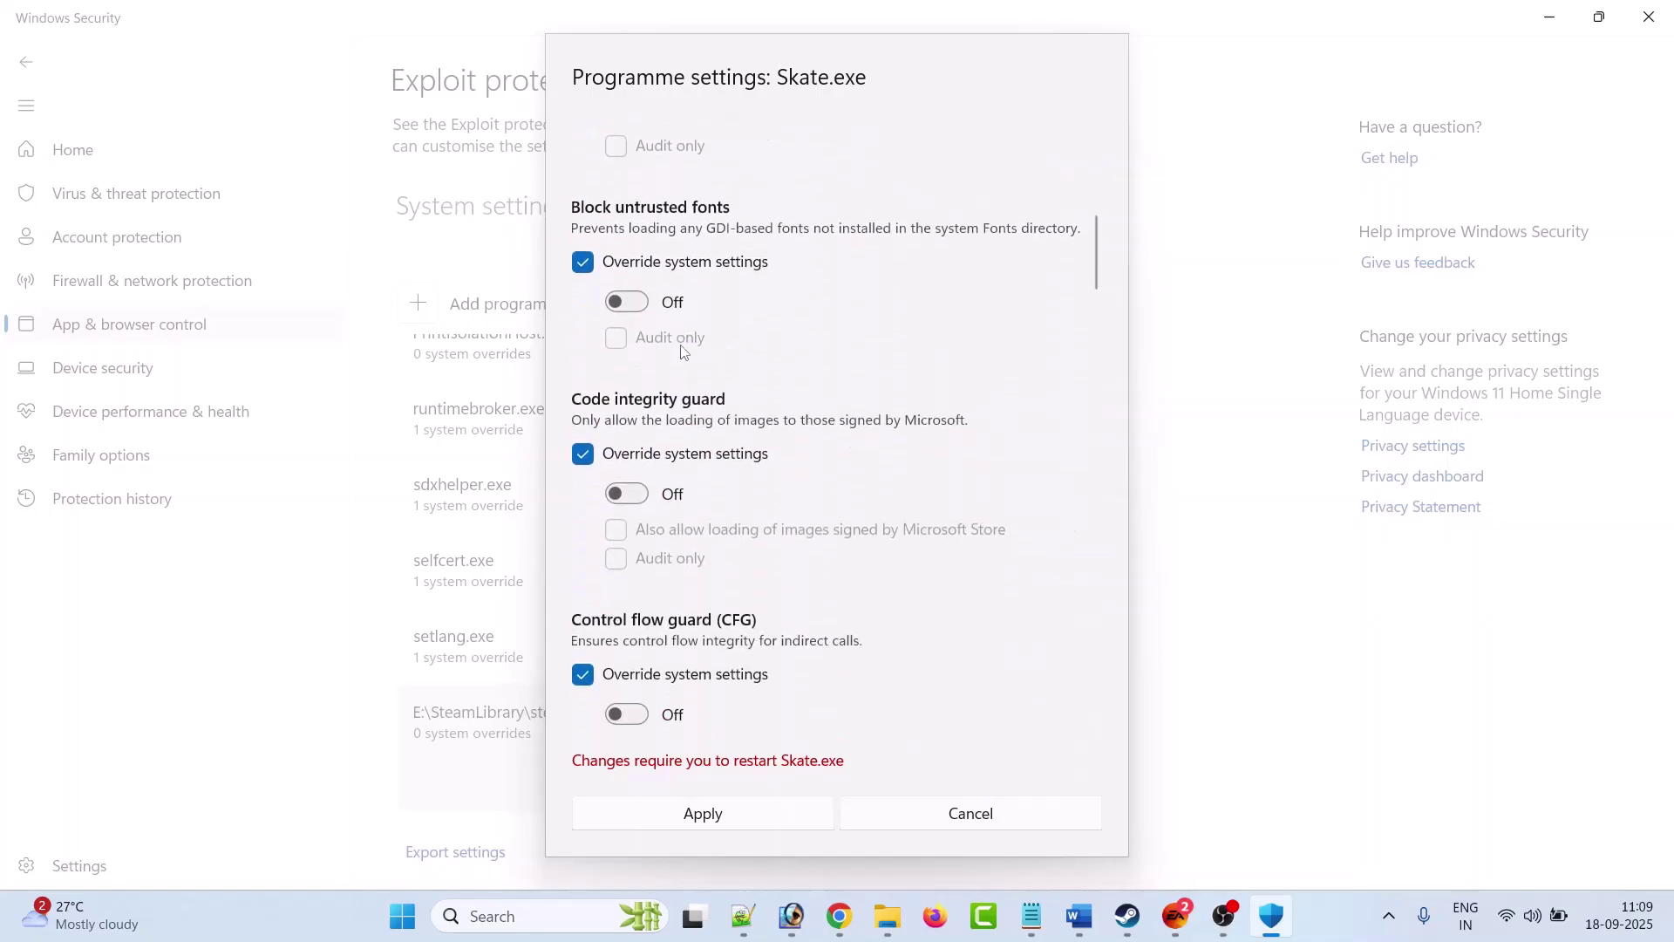
{"action": "scroll", "coordinate": [770, 408], "scroll_direction": "down", "scroll_amount": 12}
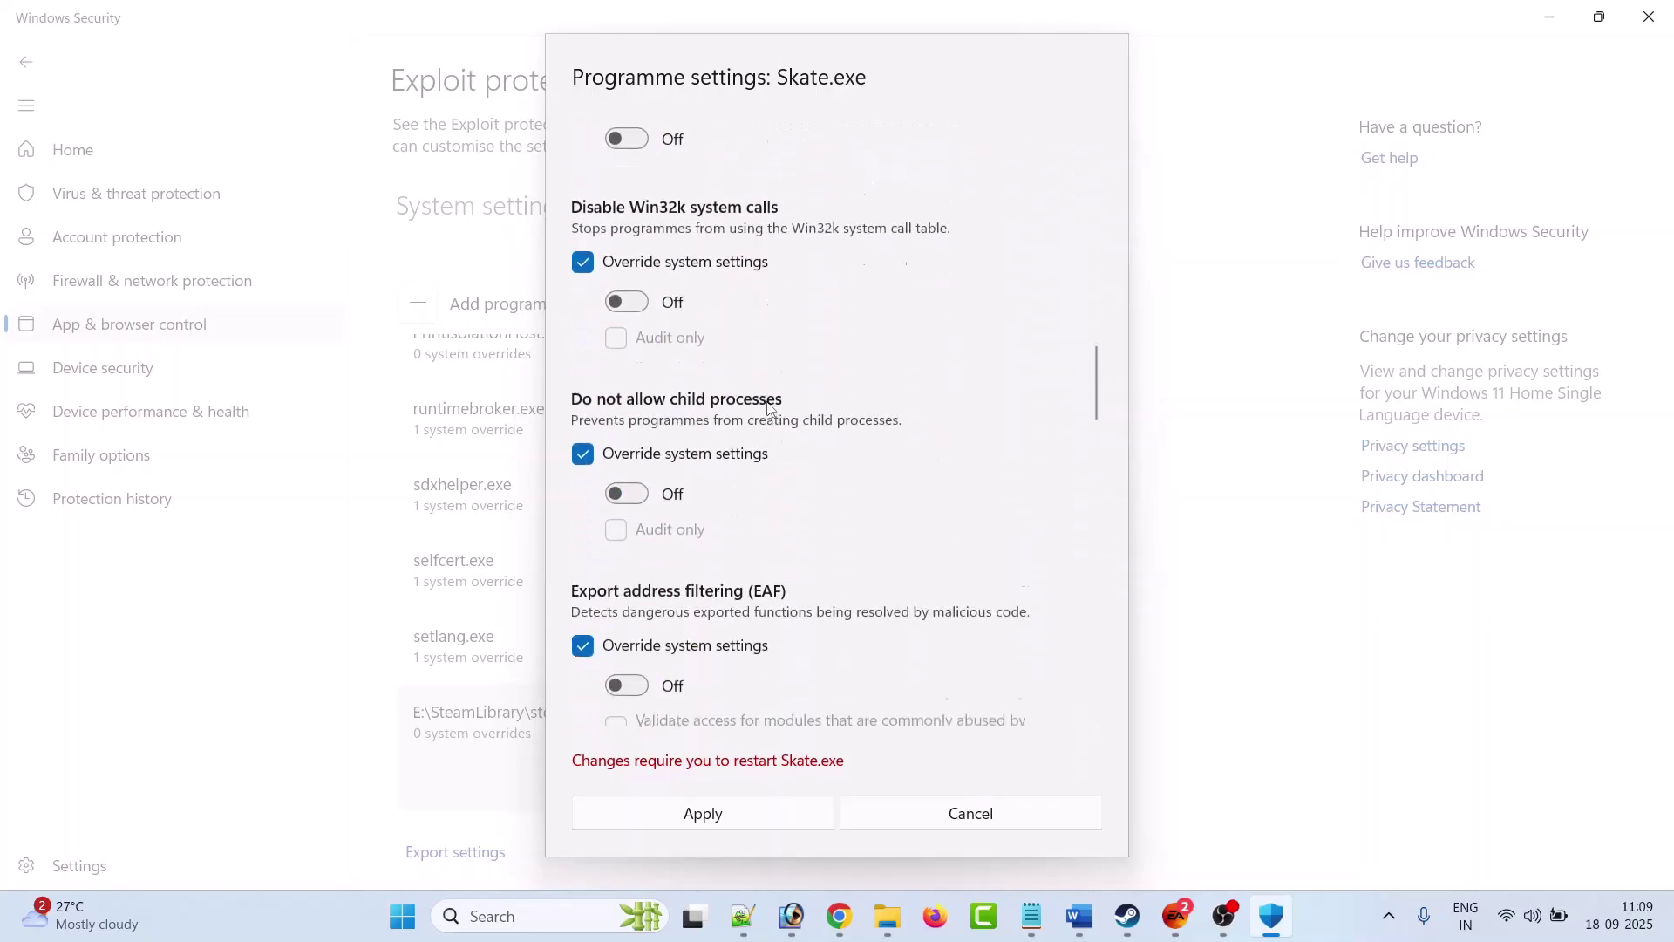
{"action": "scroll", "coordinate": [769, 408], "scroll_direction": "down", "scroll_amount": 12}
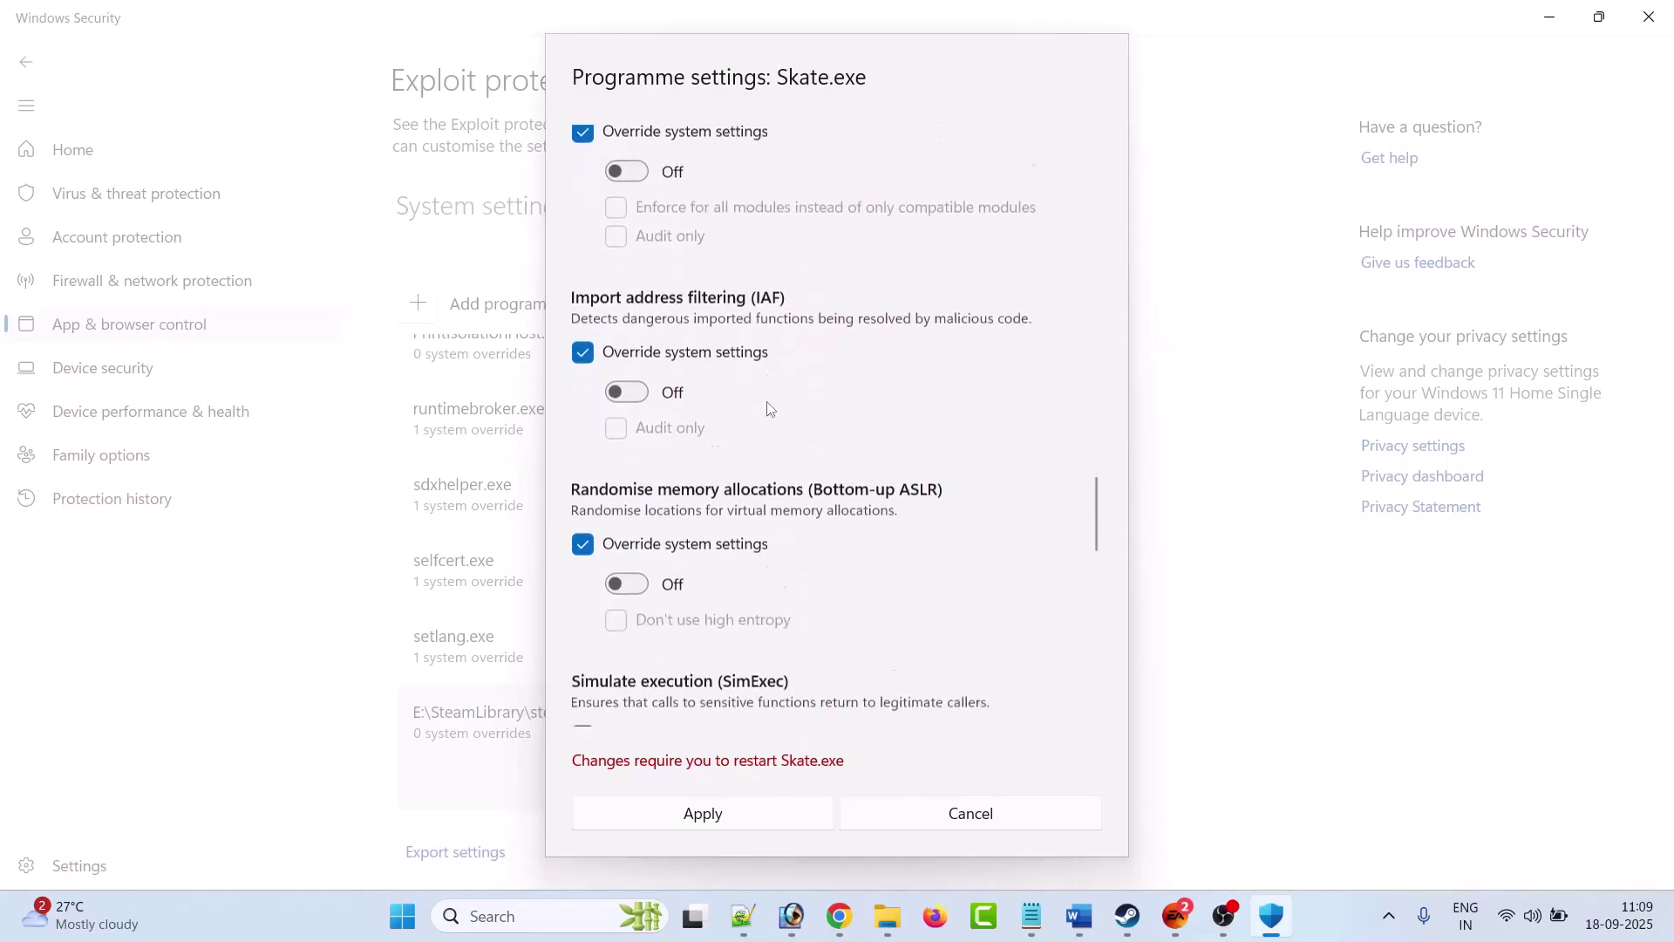
{"action": "scroll", "coordinate": [770, 408], "scroll_direction": "down", "scroll_amount": 6}
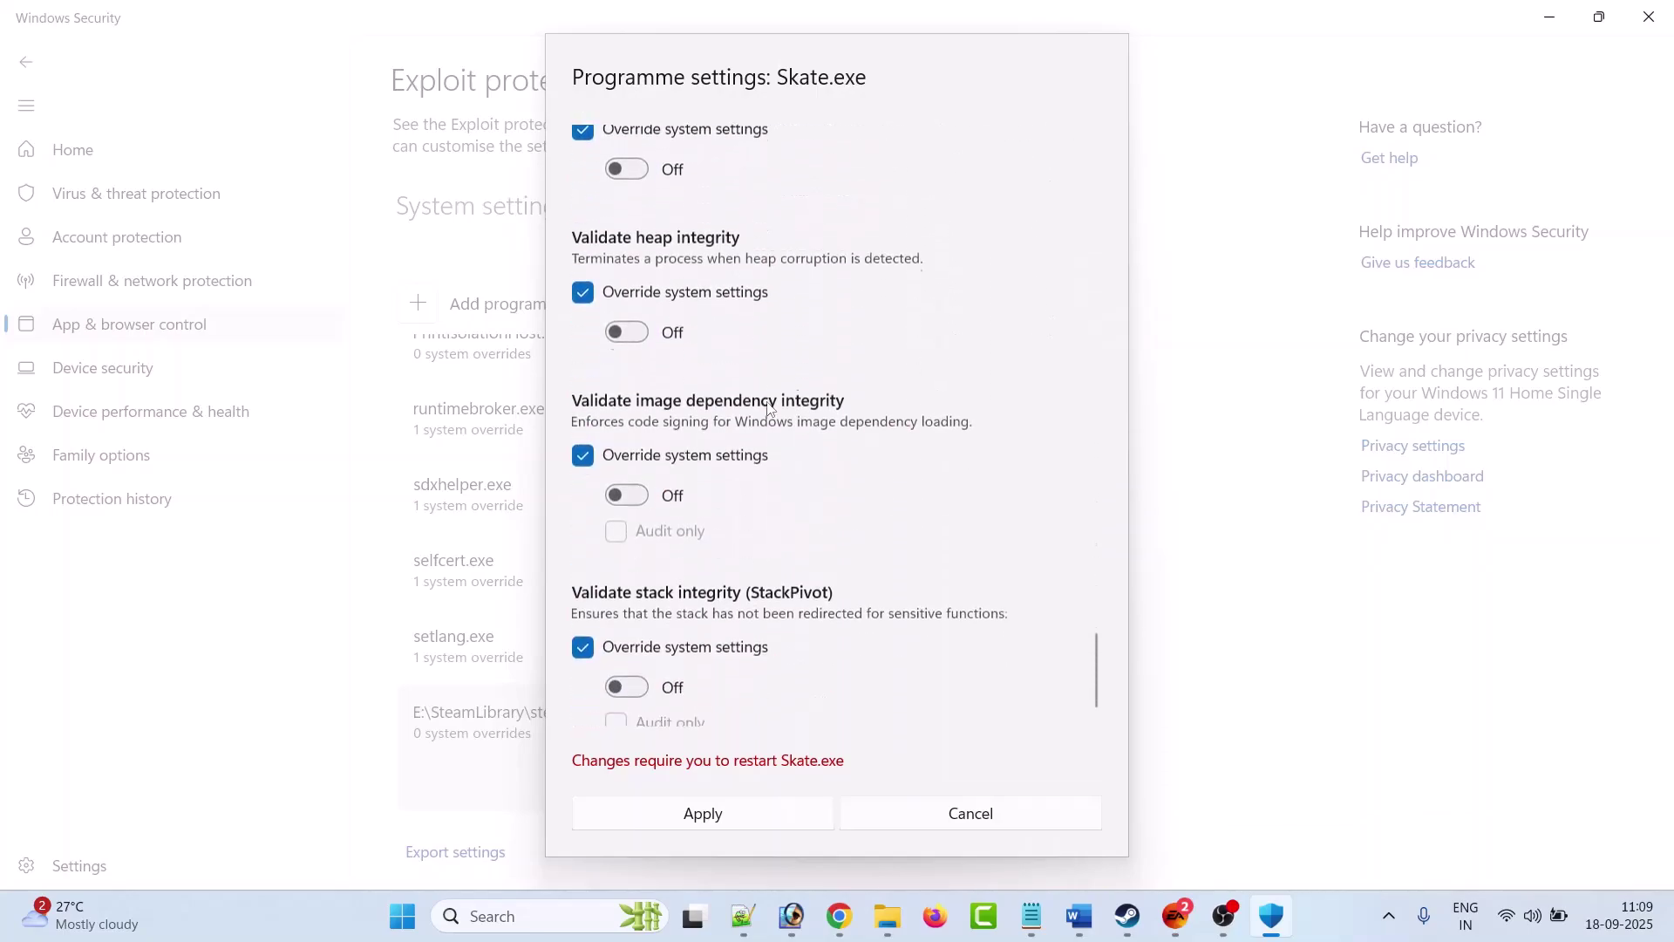
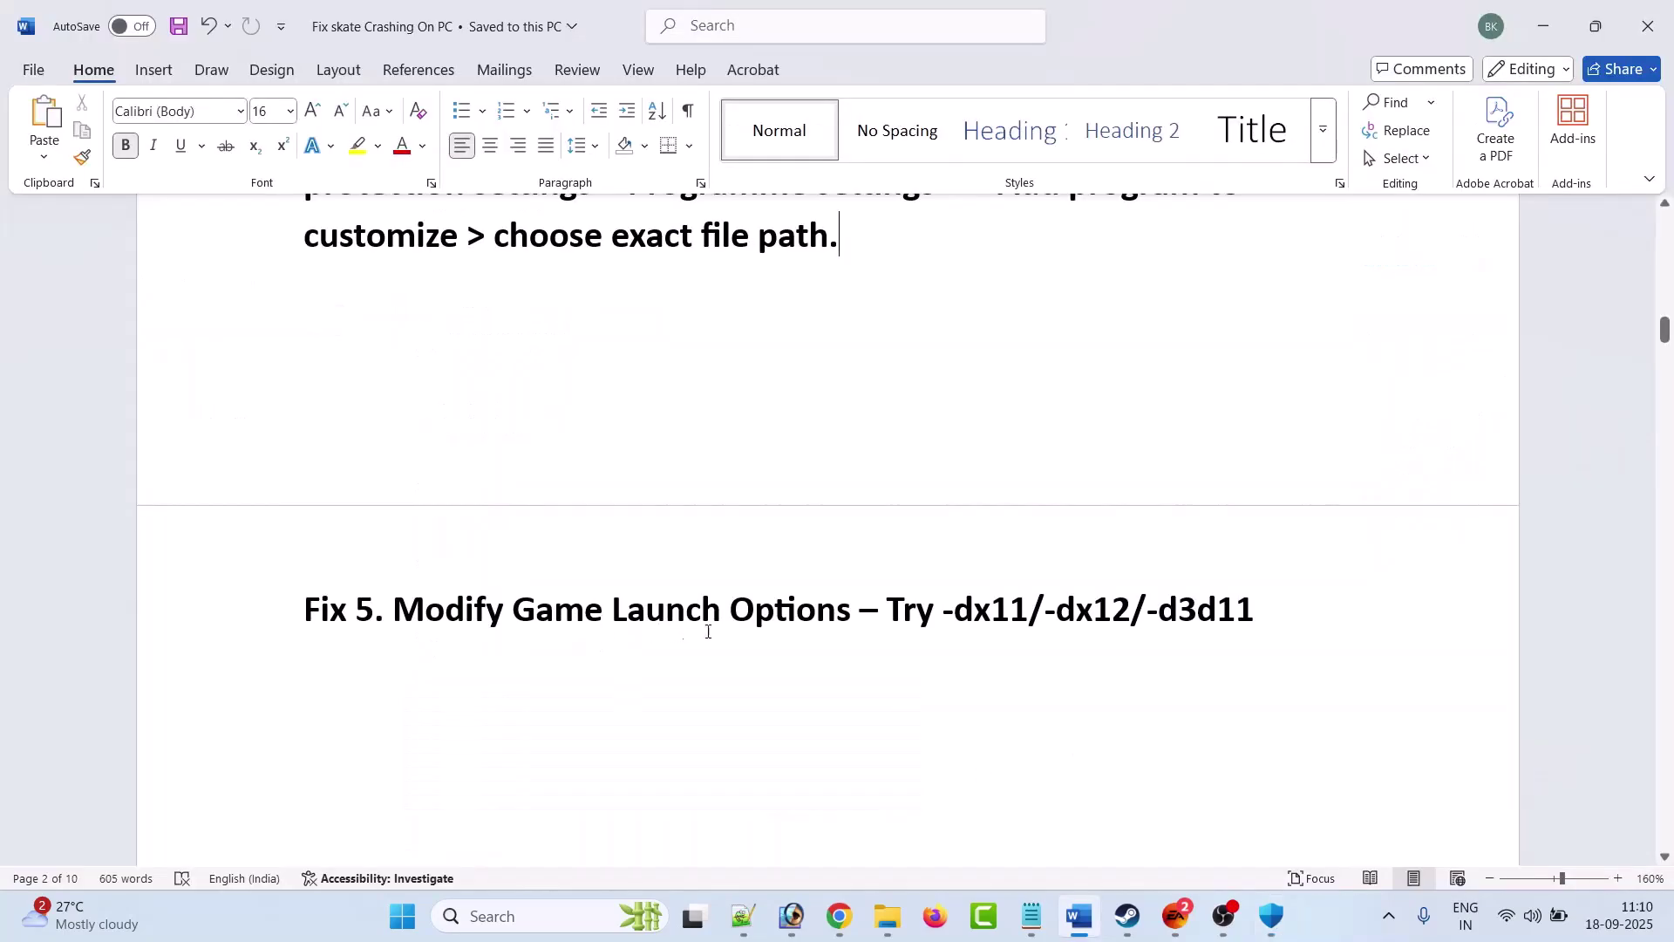
- Switch to Steam and set the launch options in skate.'s properties to -dx11
{"action": "left_click", "coordinate": [1127, 915]}
{"action": "mouse_move", "coordinate": [212, 54]}
{"action": "right_click", "coordinate": [131, 530]}
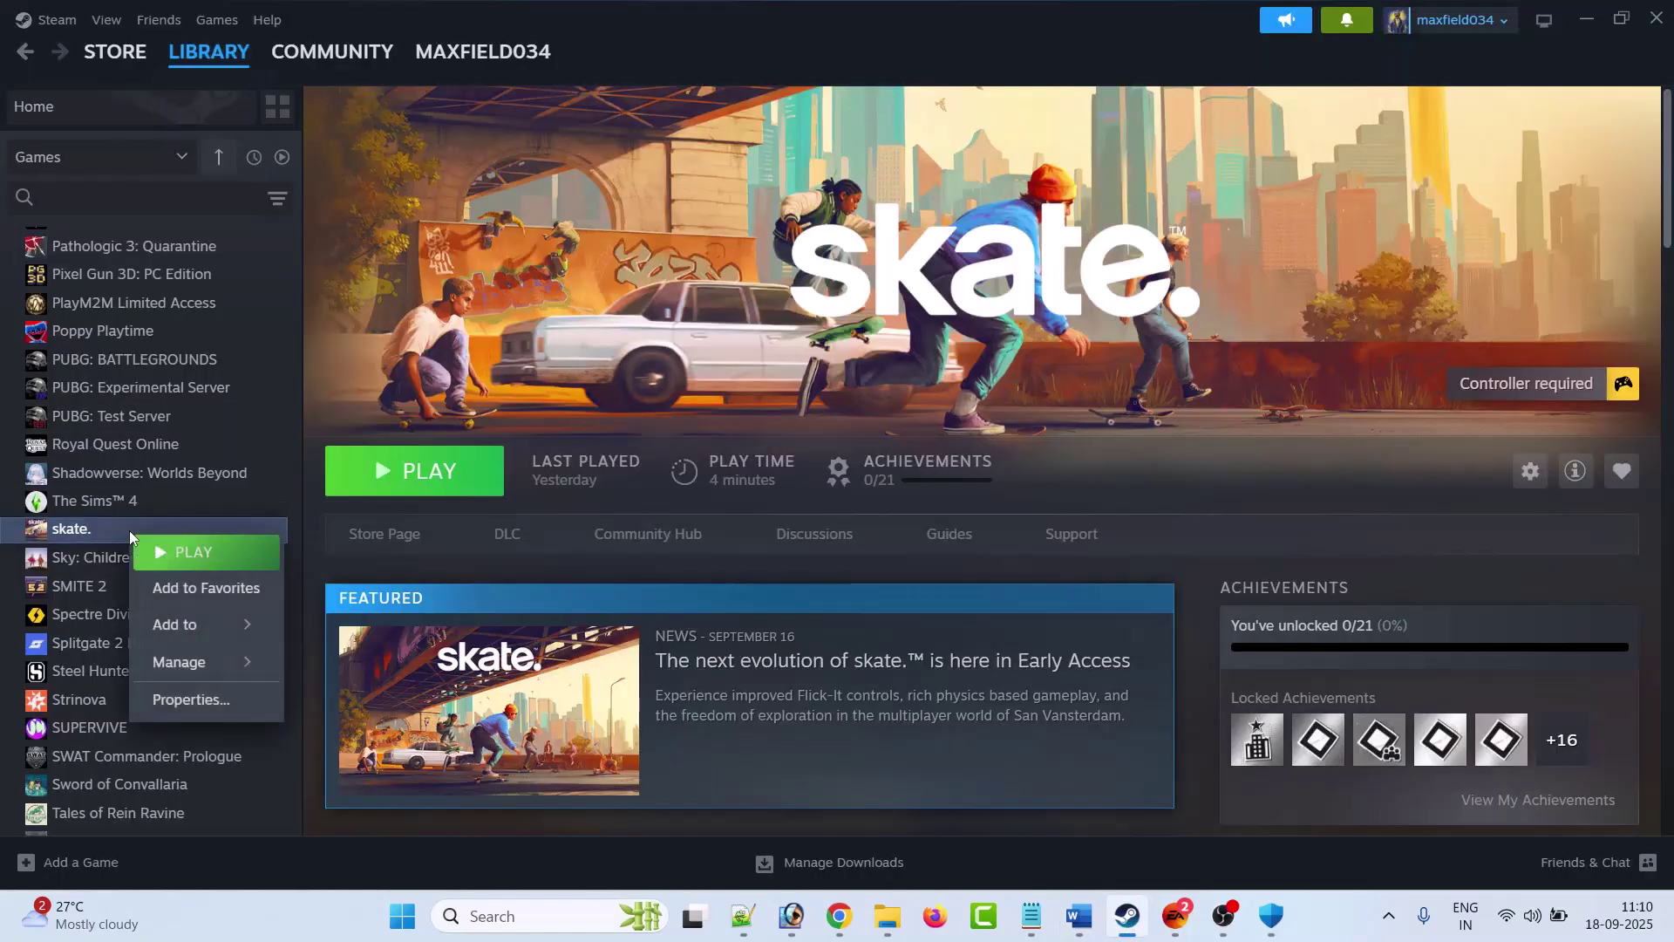
{"action": "left_click", "coordinate": [209, 704]}
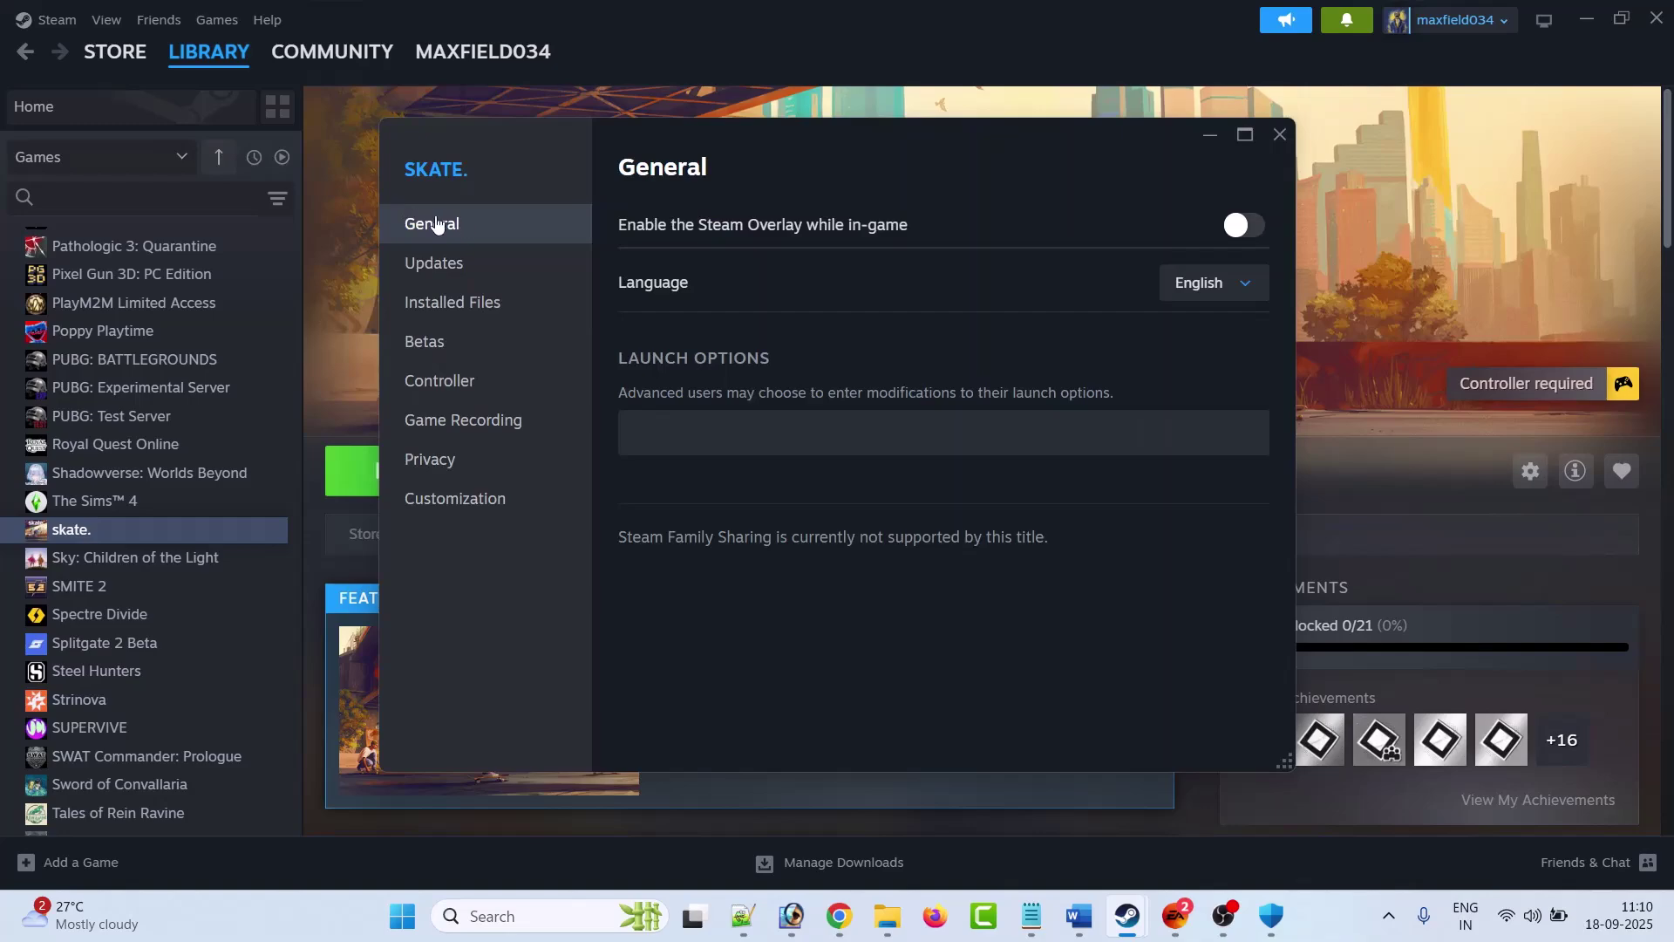
{"action": "left_click", "coordinate": [707, 436]}
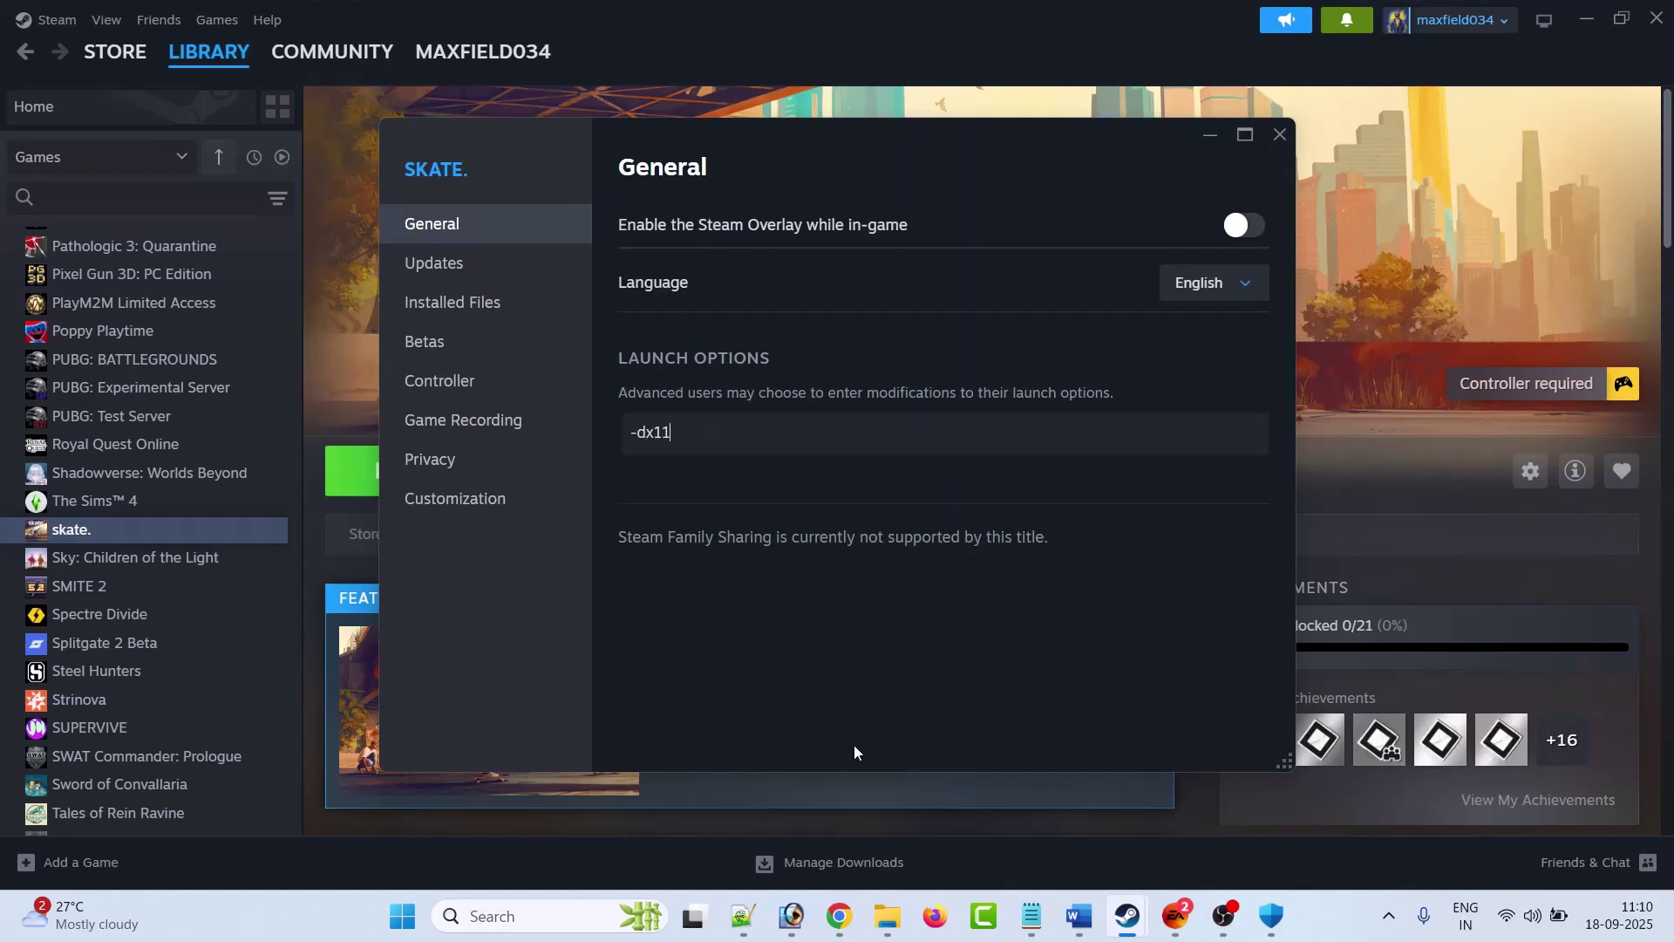
{"action": "left_click", "coordinate": [1279, 133]}
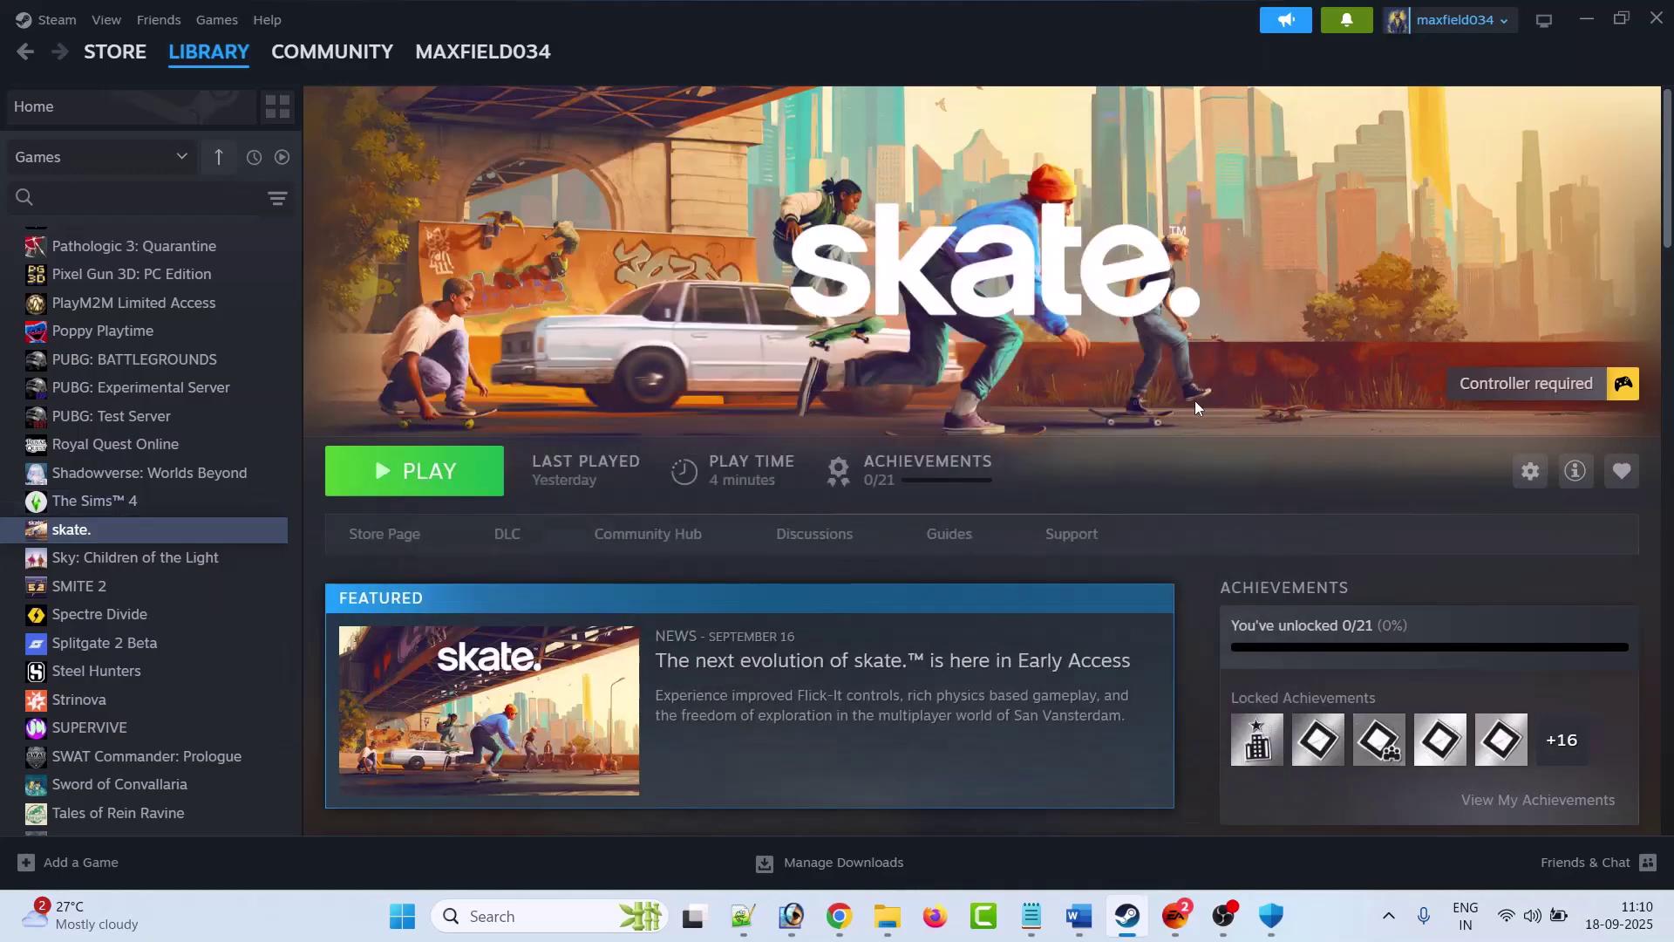
- Replace skate.'s launch option with -dx12 in its properties
{"action": "right_click", "coordinate": [137, 535]}
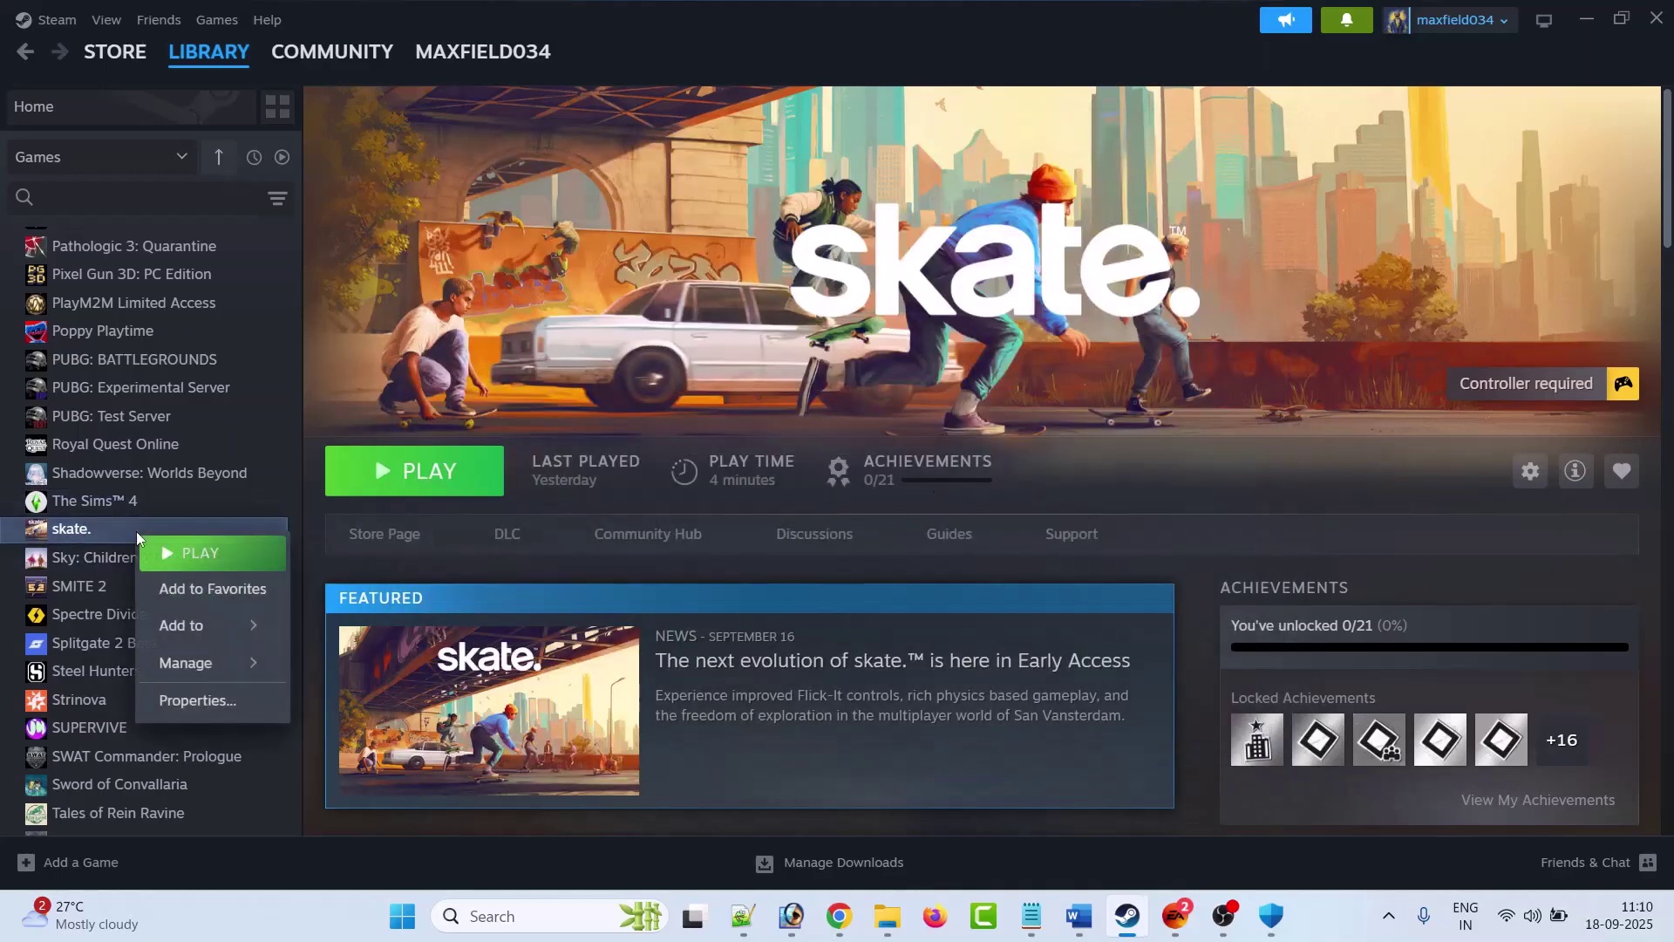
{"action": "left_click", "coordinate": [206, 700]}
{"action": "left_click", "coordinate": [752, 436]}
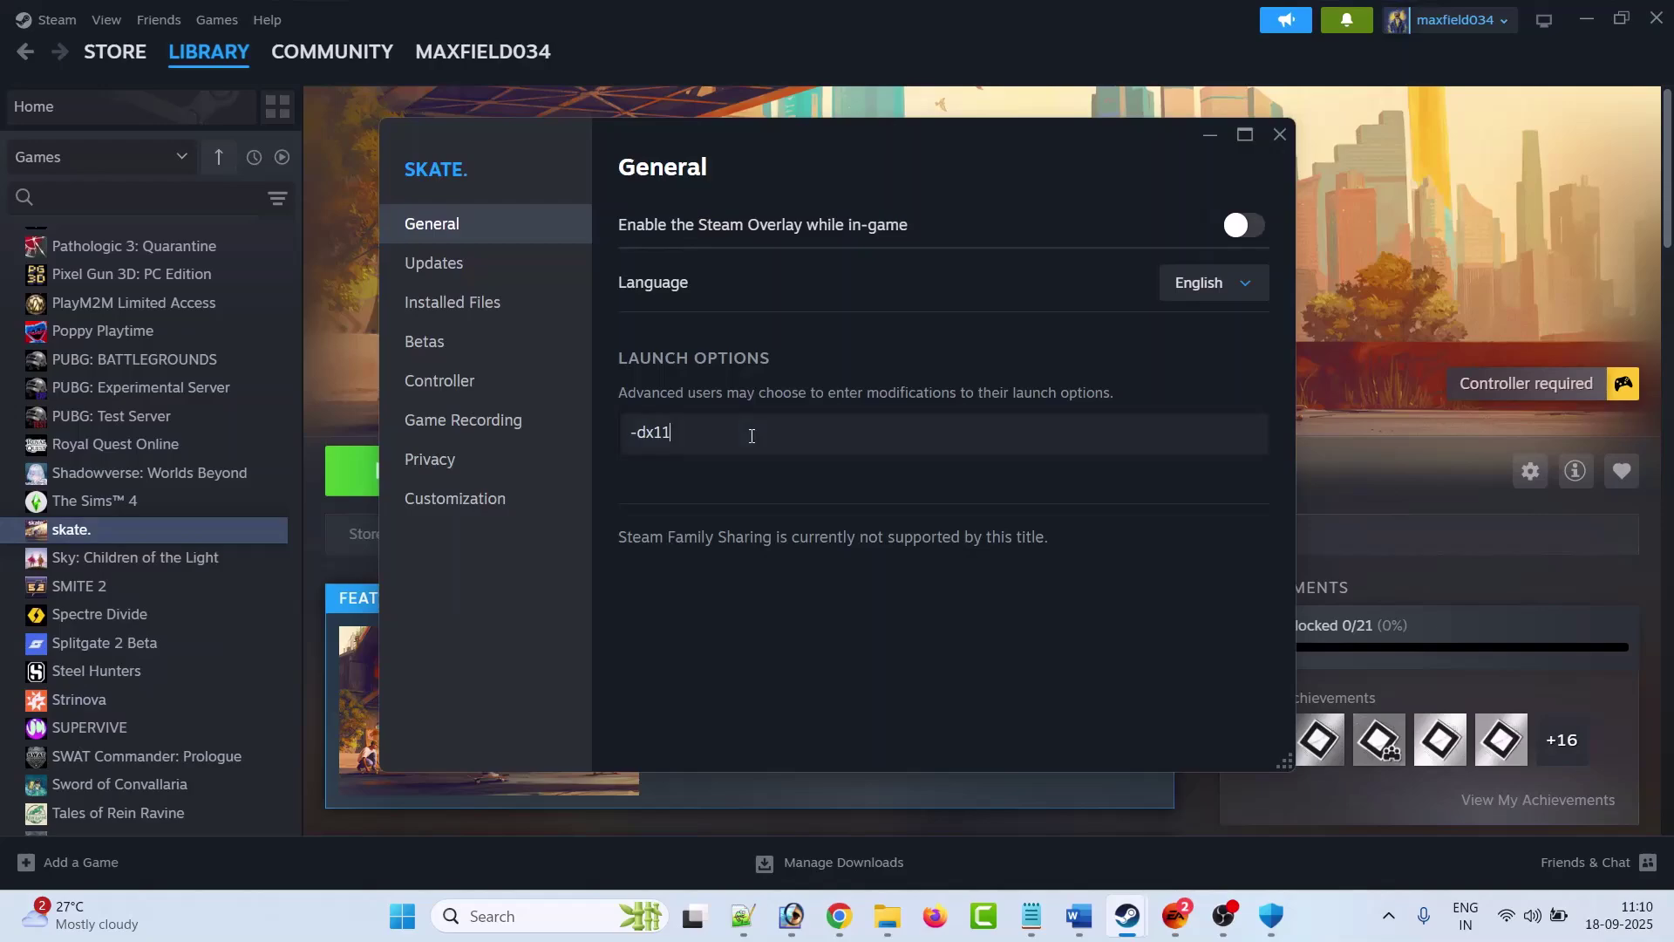
{"action": "left_click", "coordinate": [1280, 134]}
- Change skate.'s launch option to -d3d11 in its properties
{"action": "right_click", "coordinate": [114, 530]}
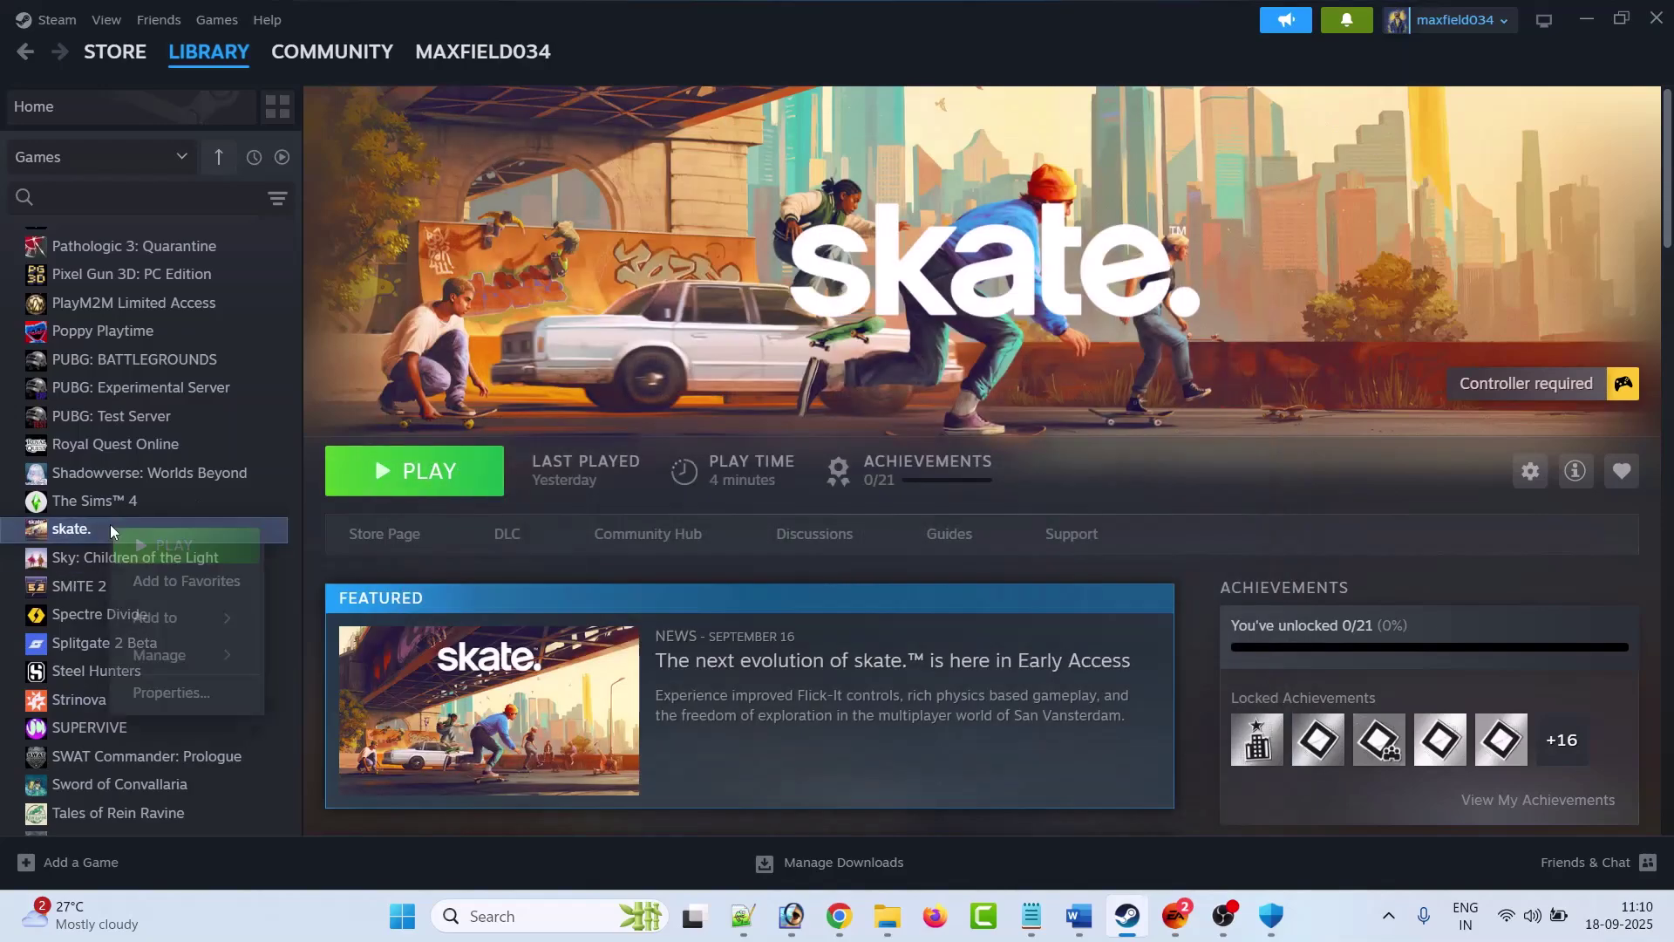
{"action": "left_click", "coordinate": [168, 700]}
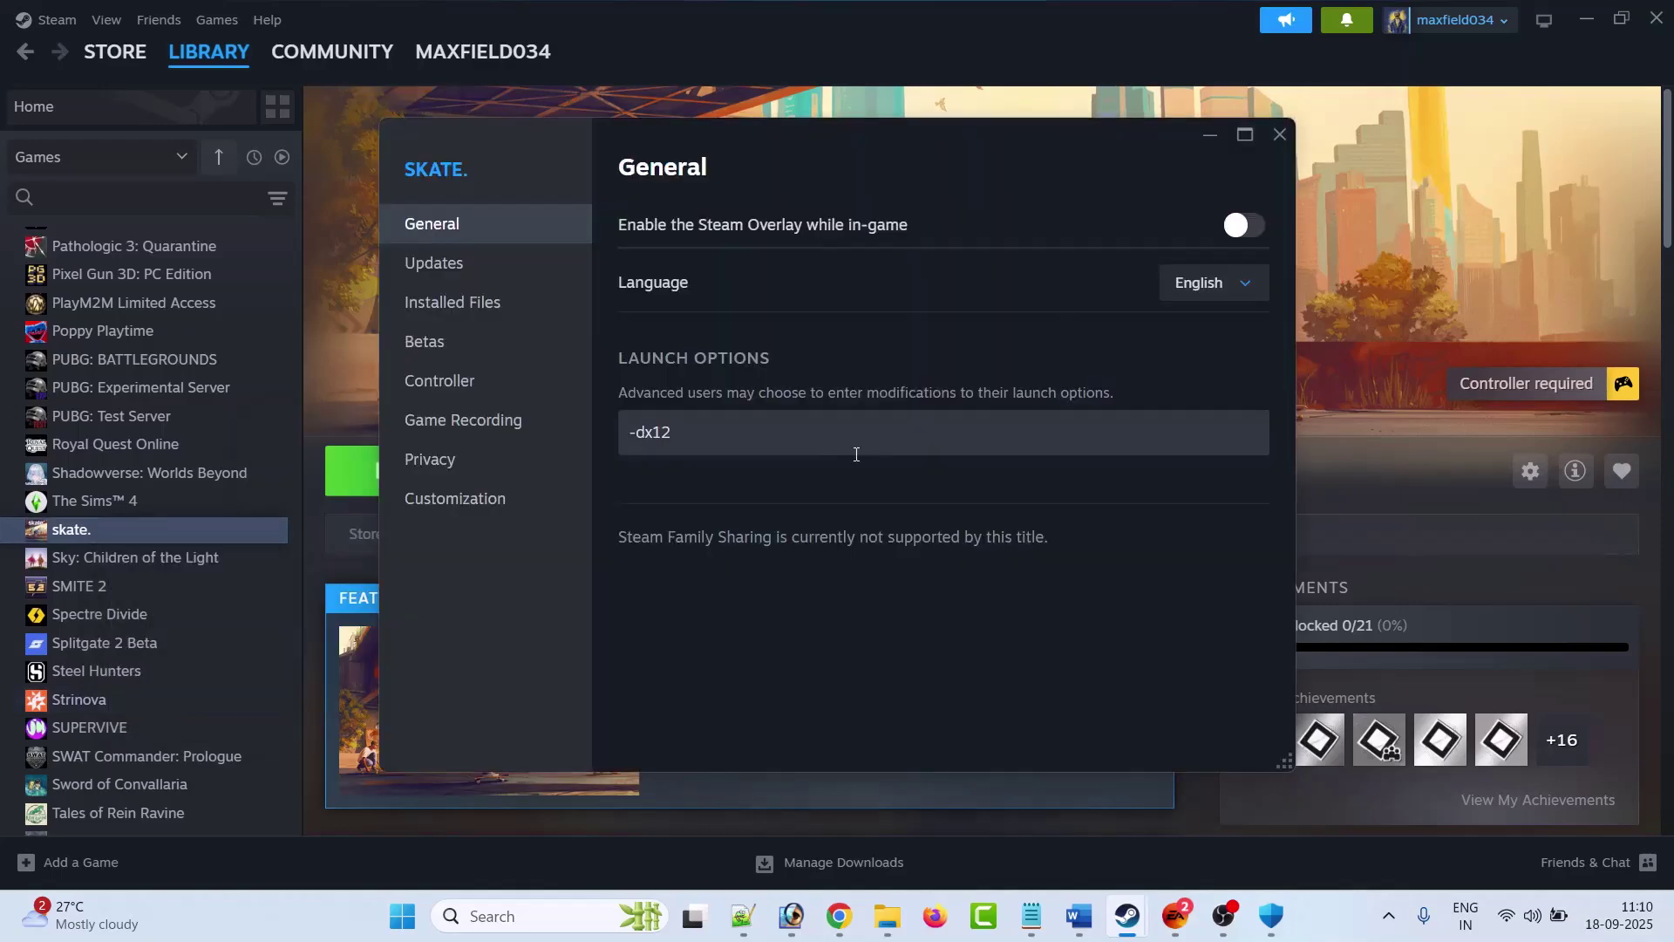
{"action": "left_click", "coordinate": [759, 444]}
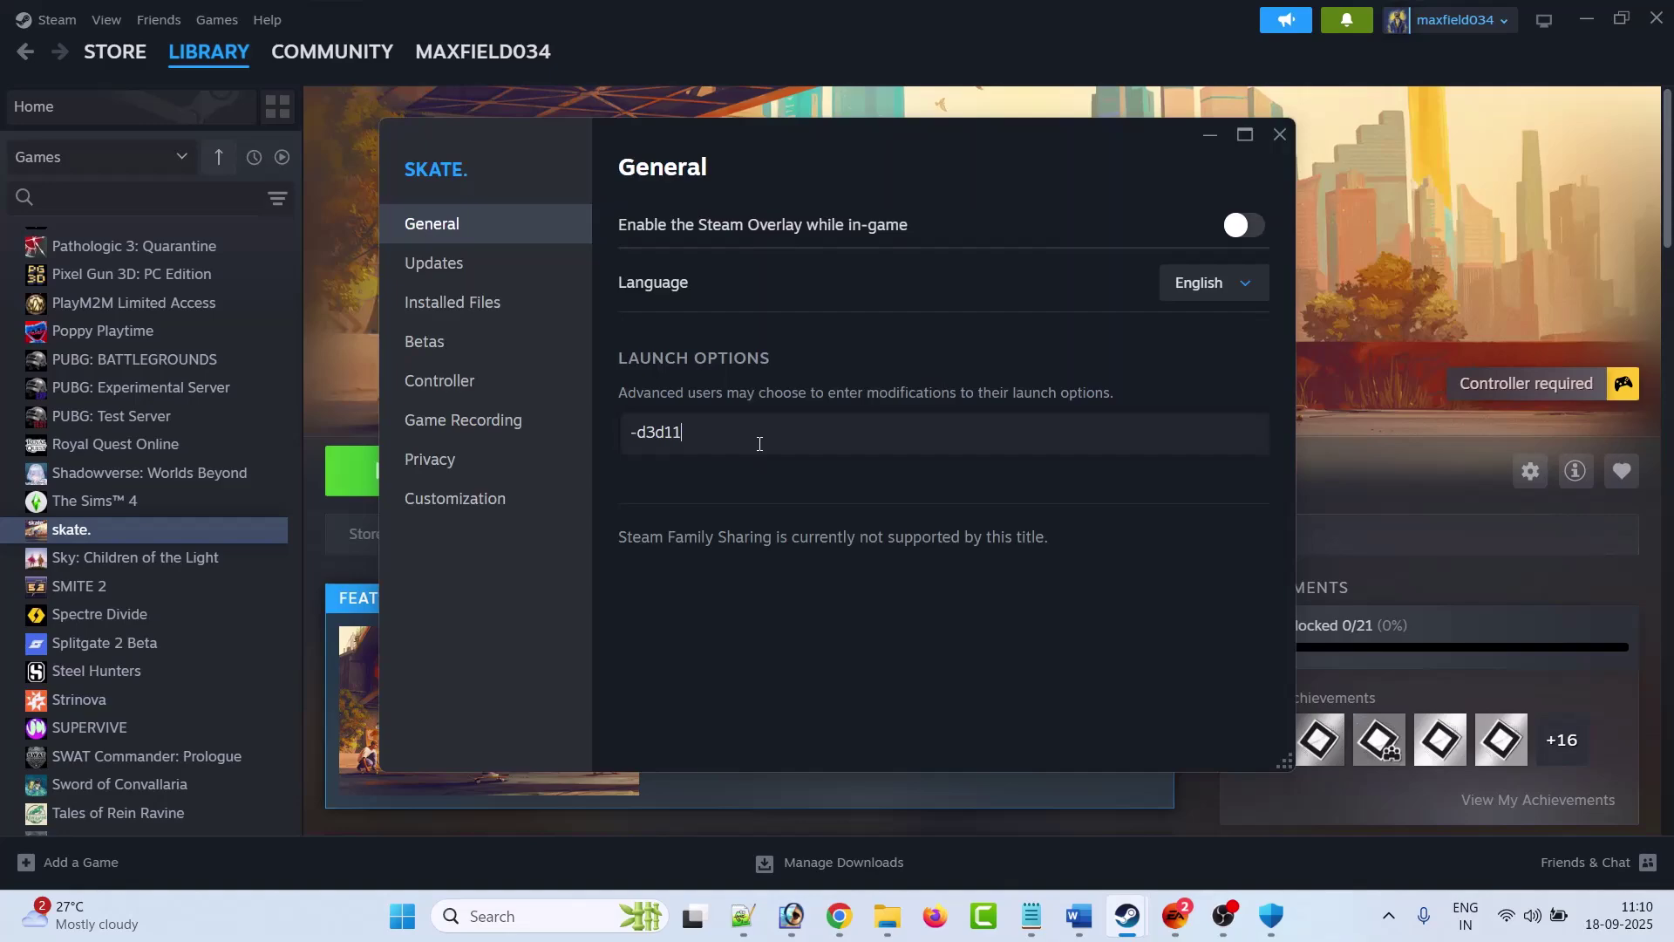
{"action": "left_click", "coordinate": [1279, 133]}
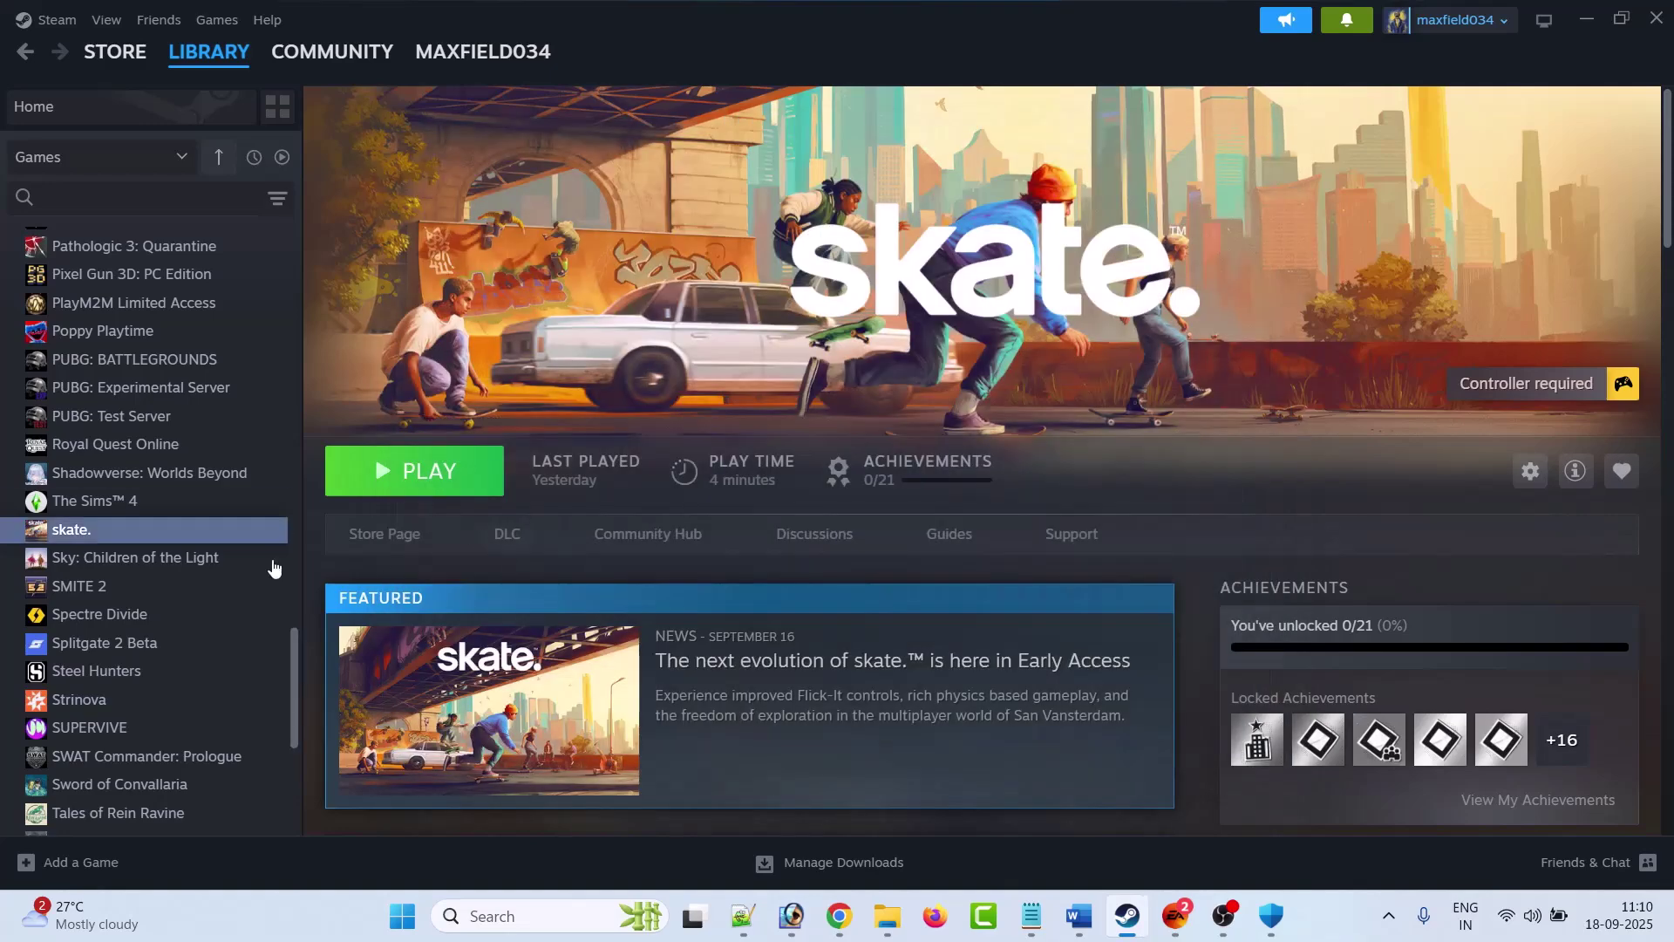
- Clear the launch option in skate.'s properties and close them
{"action": "right_click", "coordinate": [119, 531]}
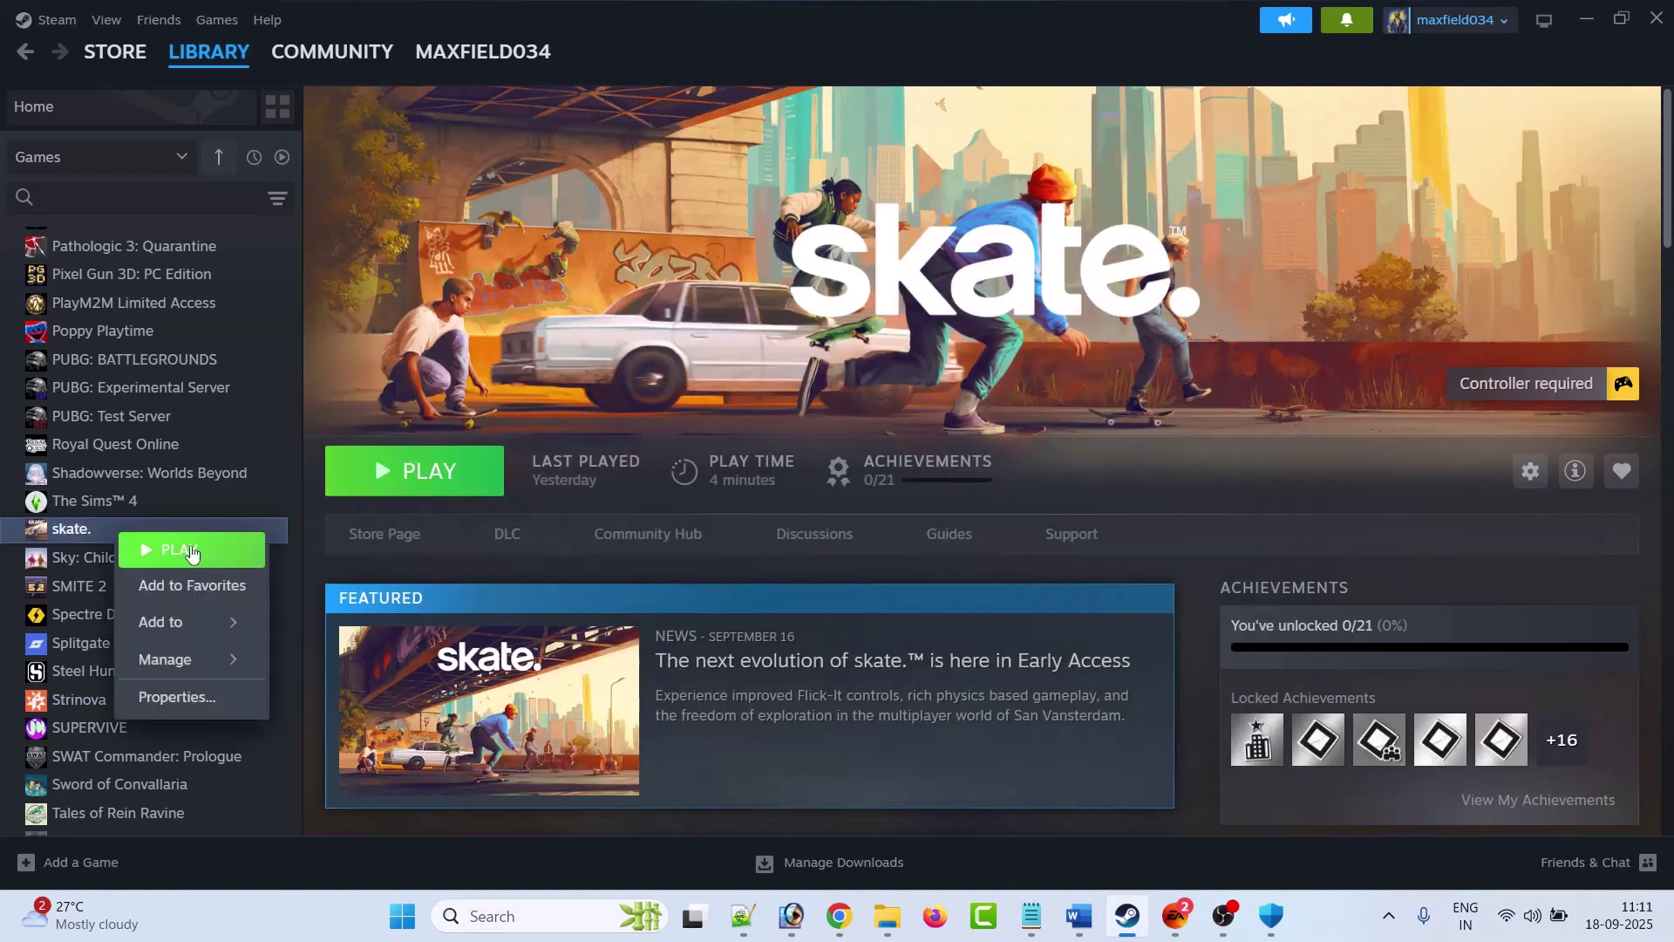
{"action": "left_click", "coordinate": [195, 705]}
{"action": "left_click_drag", "start_coordinate": [688, 431], "coordinate": [561, 437]}
{"action": "key", "text": "Escape"}
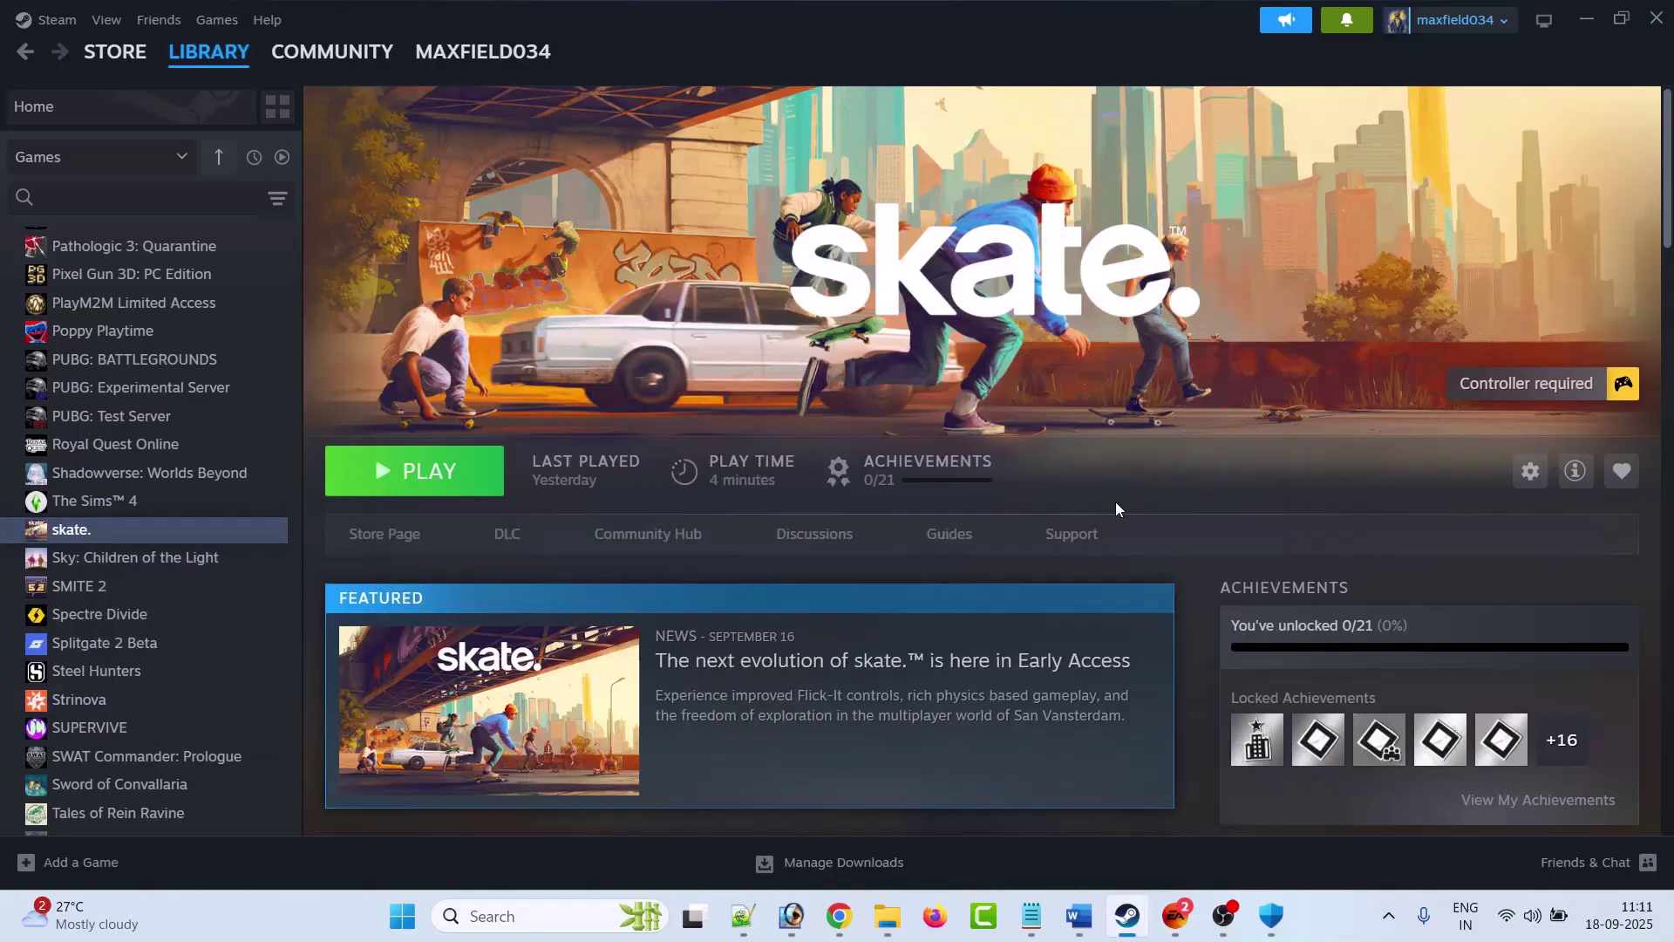
- Check Fix 6 in the Word document, then open skate.'s local installation folder from the Steam library
{"action": "left_click", "coordinate": [1079, 915]}
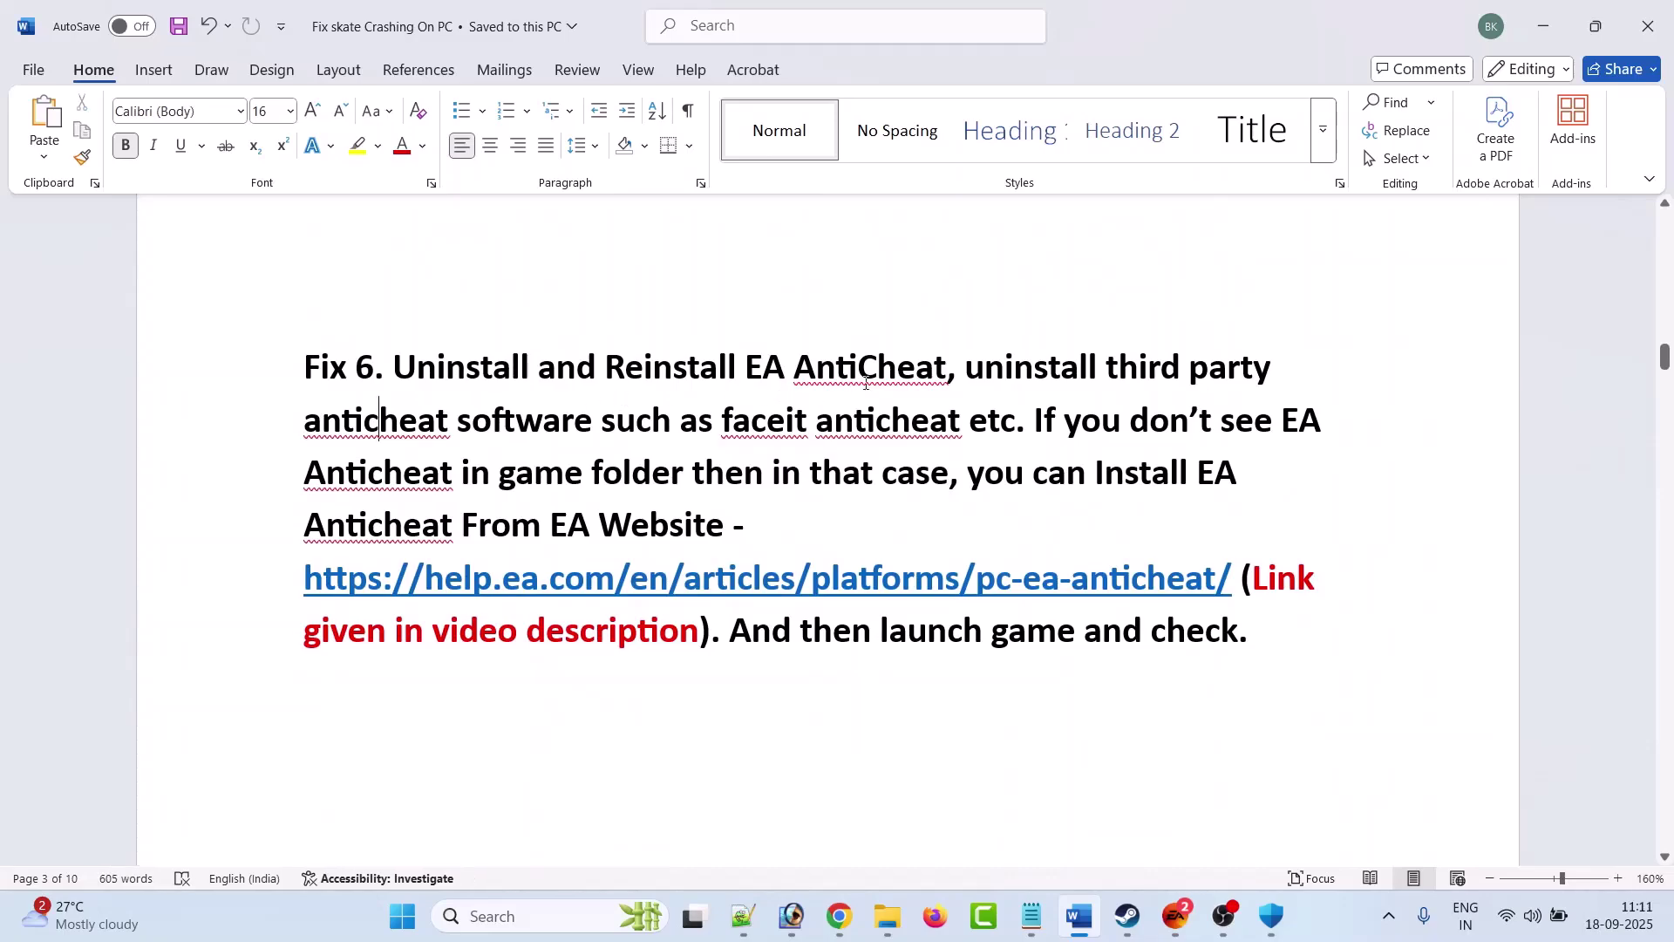
{"action": "left_click", "coordinate": [1128, 916]}
{"action": "right_click", "coordinate": [104, 539]}
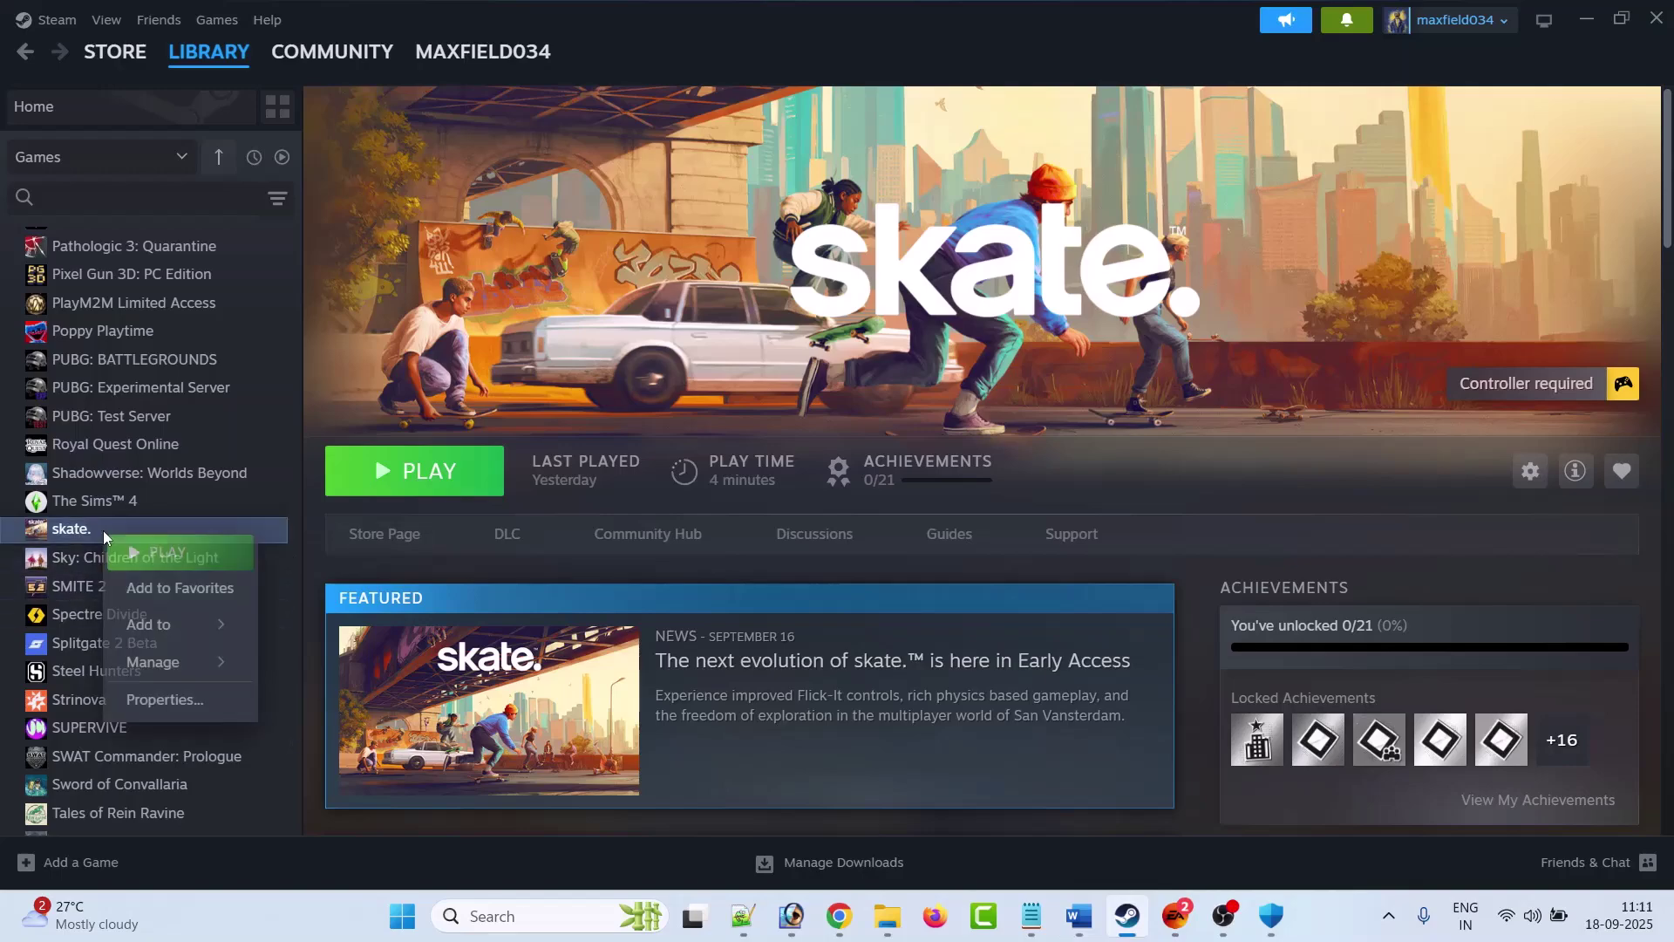
{"action": "mouse_move", "coordinate": [165, 660]}
{"action": "left_click", "coordinate": [358, 478]}
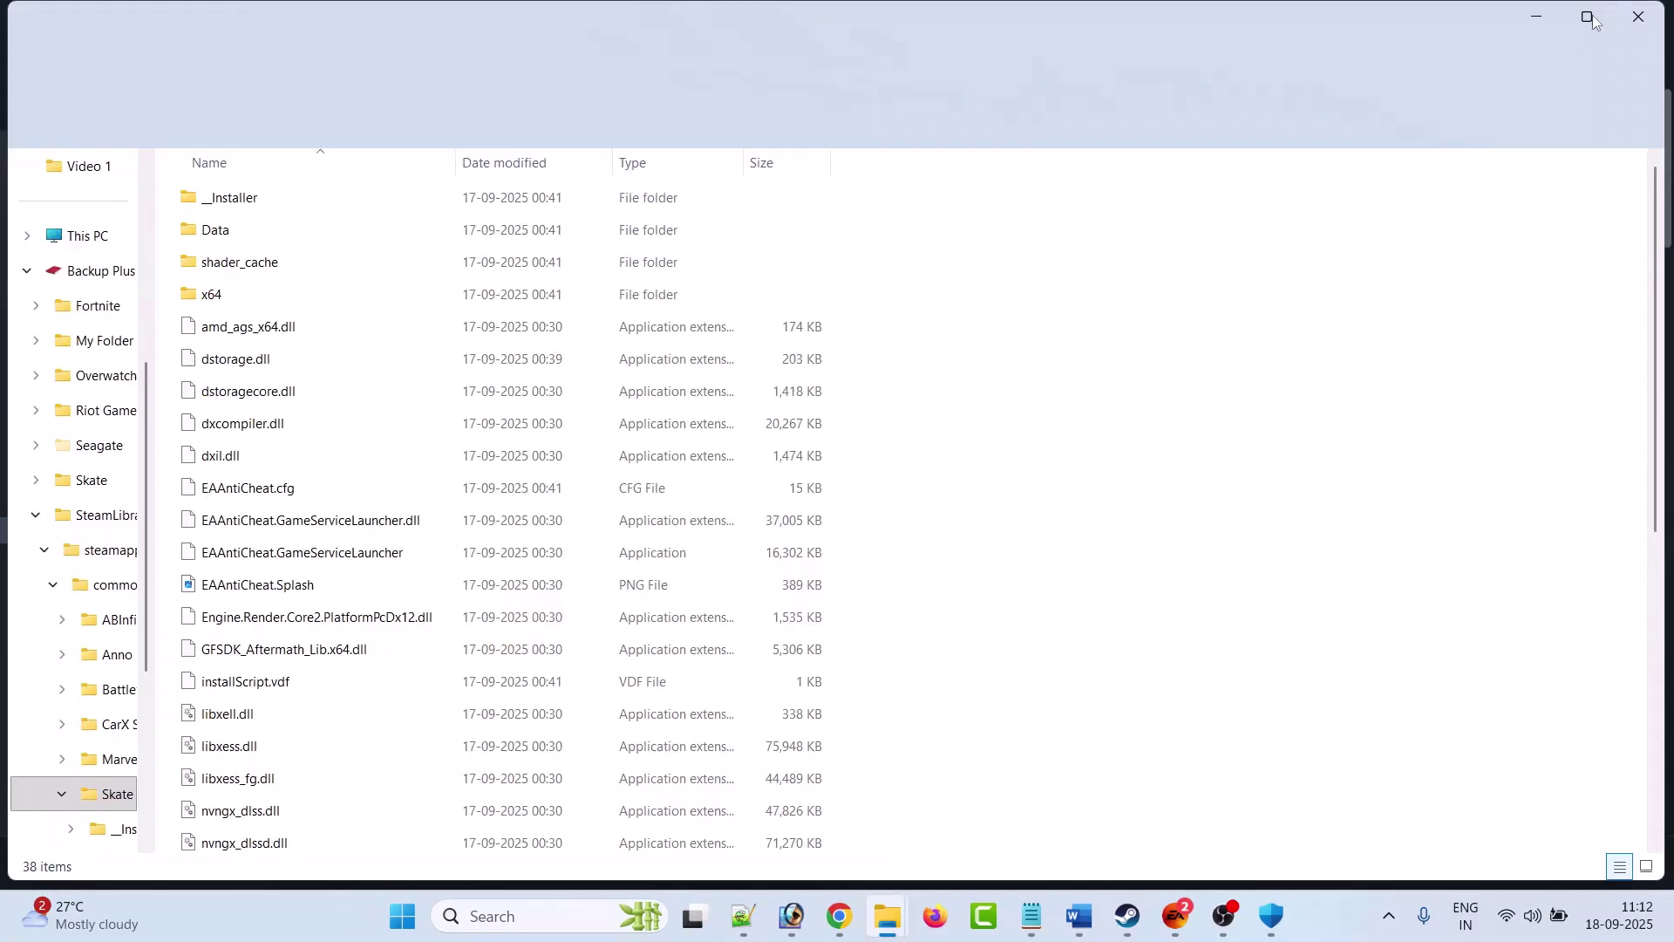
- Run EAAntiCheat.Installer from the EAAntiCheat subfolder of skate.'s __Installer folder
{"action": "left_click", "coordinate": [1587, 17]}
{"action": "double_click", "coordinate": [229, 194]}
{"action": "double_click", "coordinate": [237, 197]}
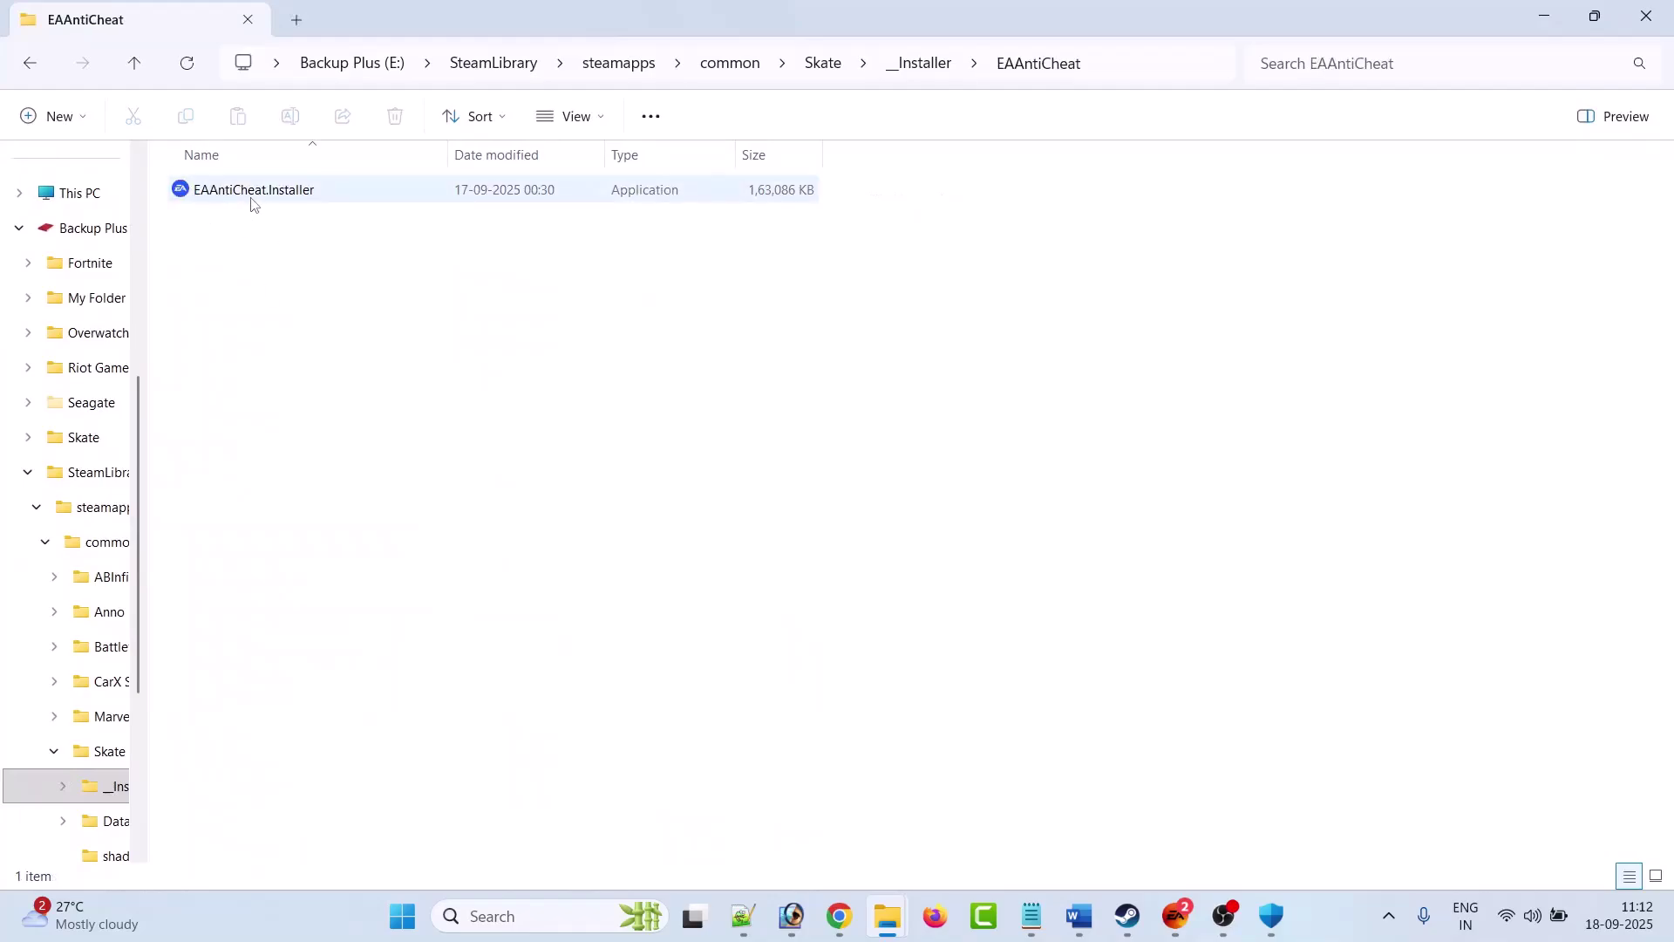
{"action": "left_click", "coordinate": [286, 201]}
{"action": "double_click", "coordinate": [286, 200]}
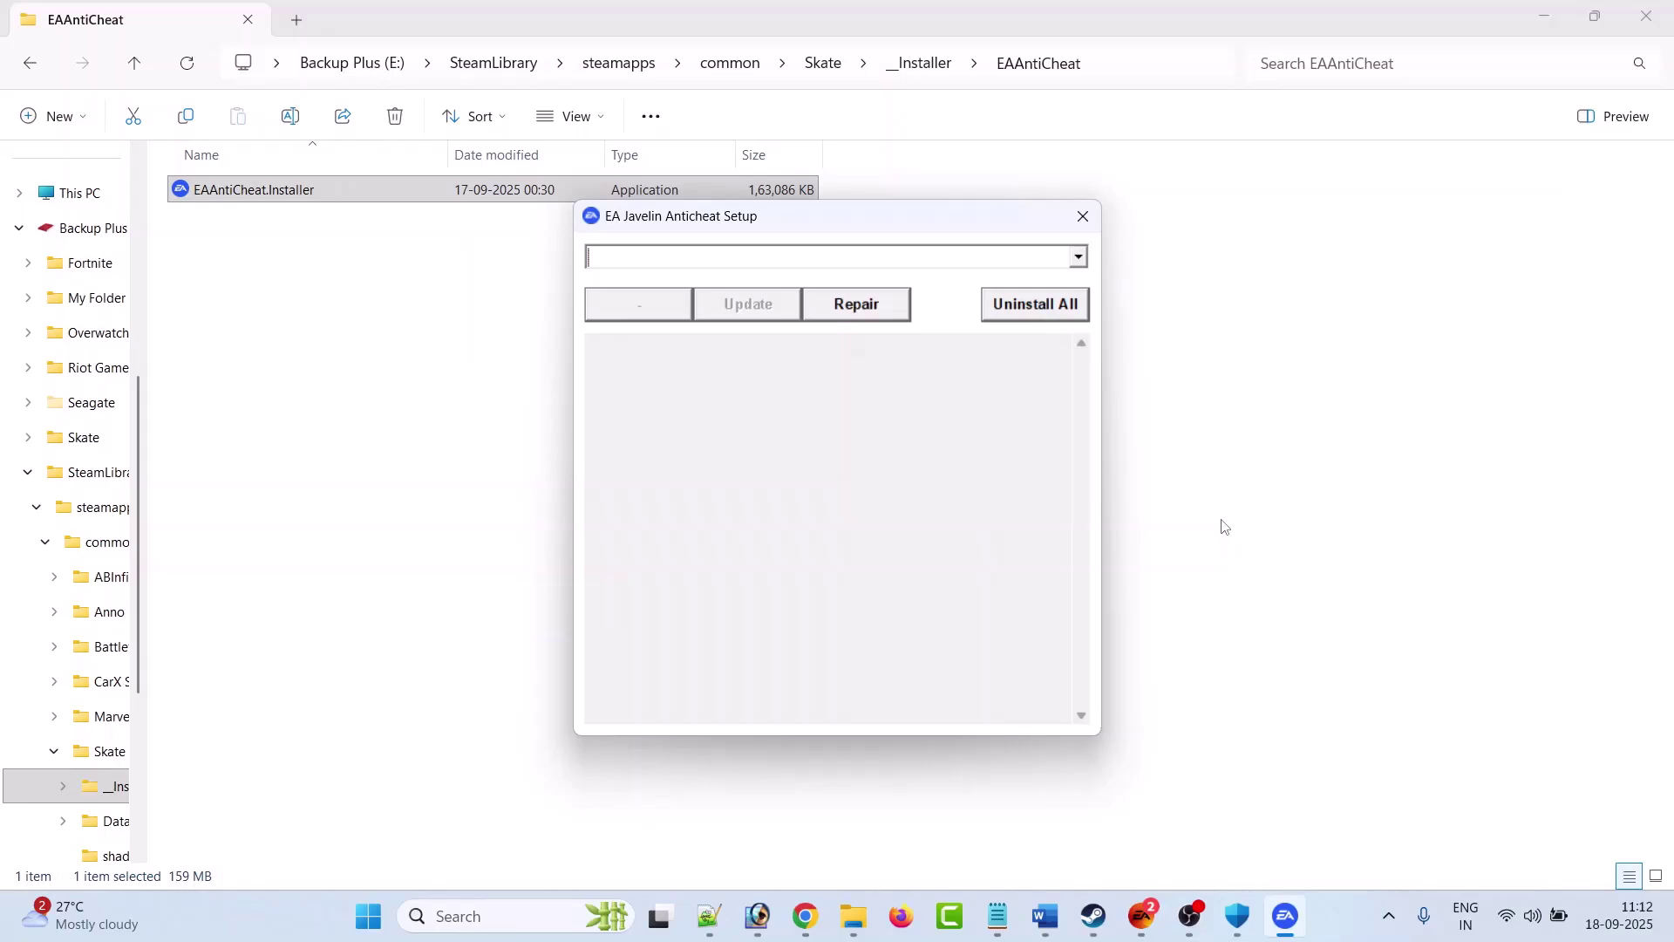
- Uninstall EA Javelin Anticheat for all games and close its setup
{"action": "left_click", "coordinate": [1032, 311]}
{"action": "left_click", "coordinate": [685, 719]}
{"action": "left_click_drag", "start_coordinate": [722, 700], "coordinate": [588, 691]}
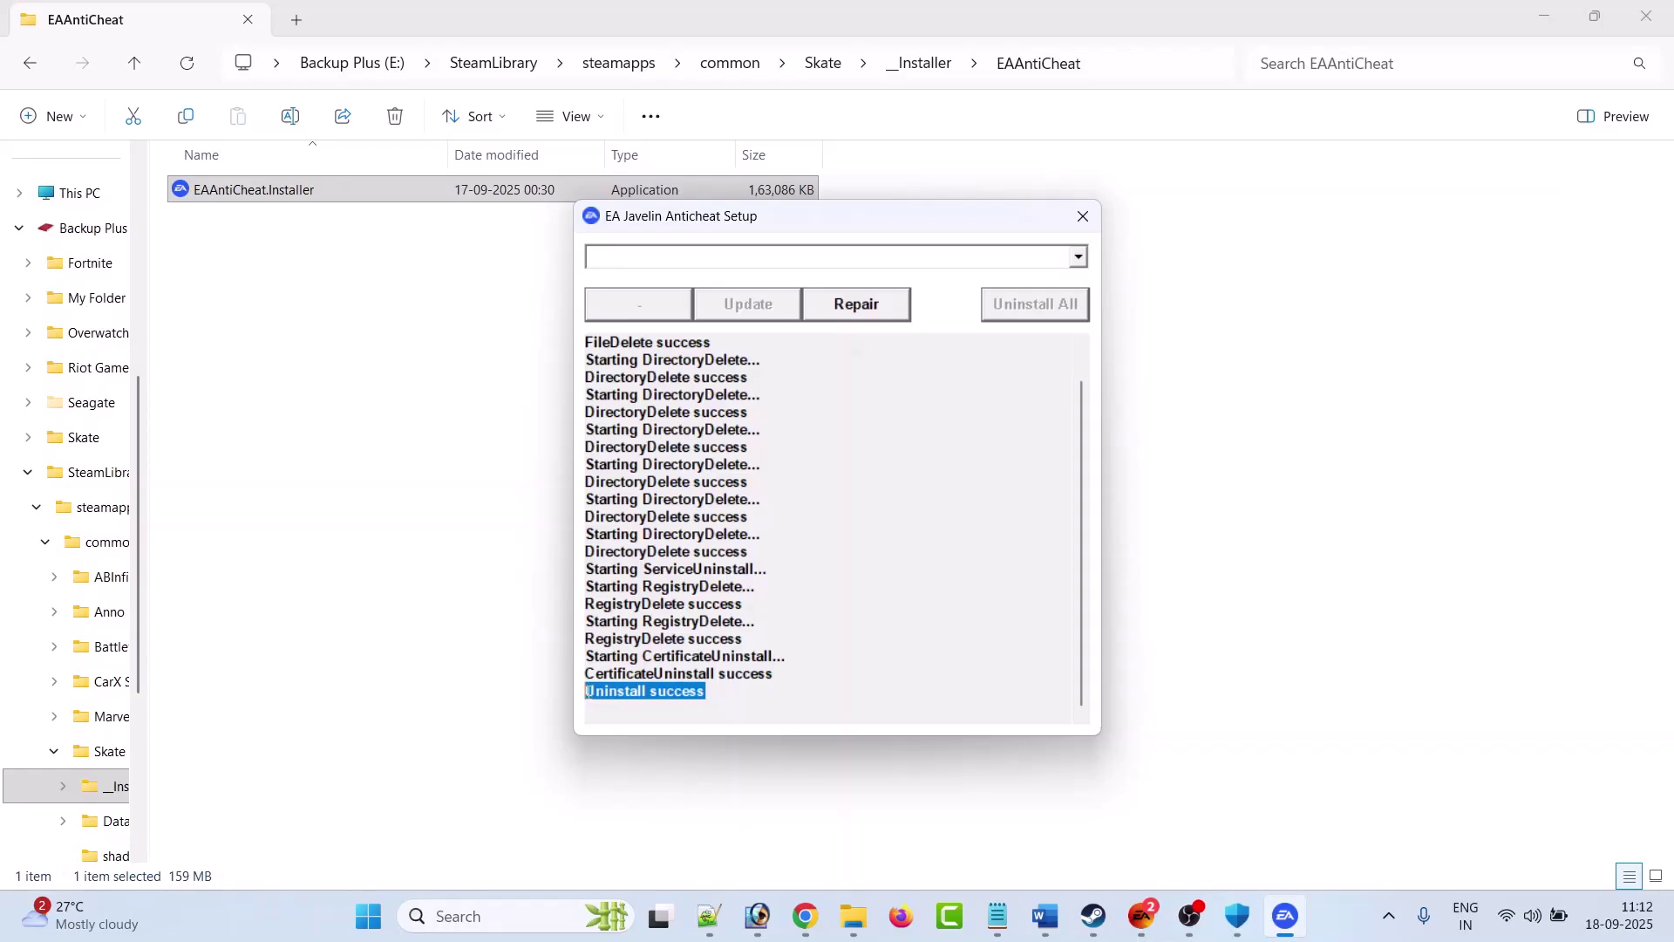
{"action": "left_click", "coordinate": [1082, 216]}
- Check skate.'s pages in Steam and the EA app, then review Fix 6 in the Word document
{"action": "left_click", "coordinate": [1128, 916]}
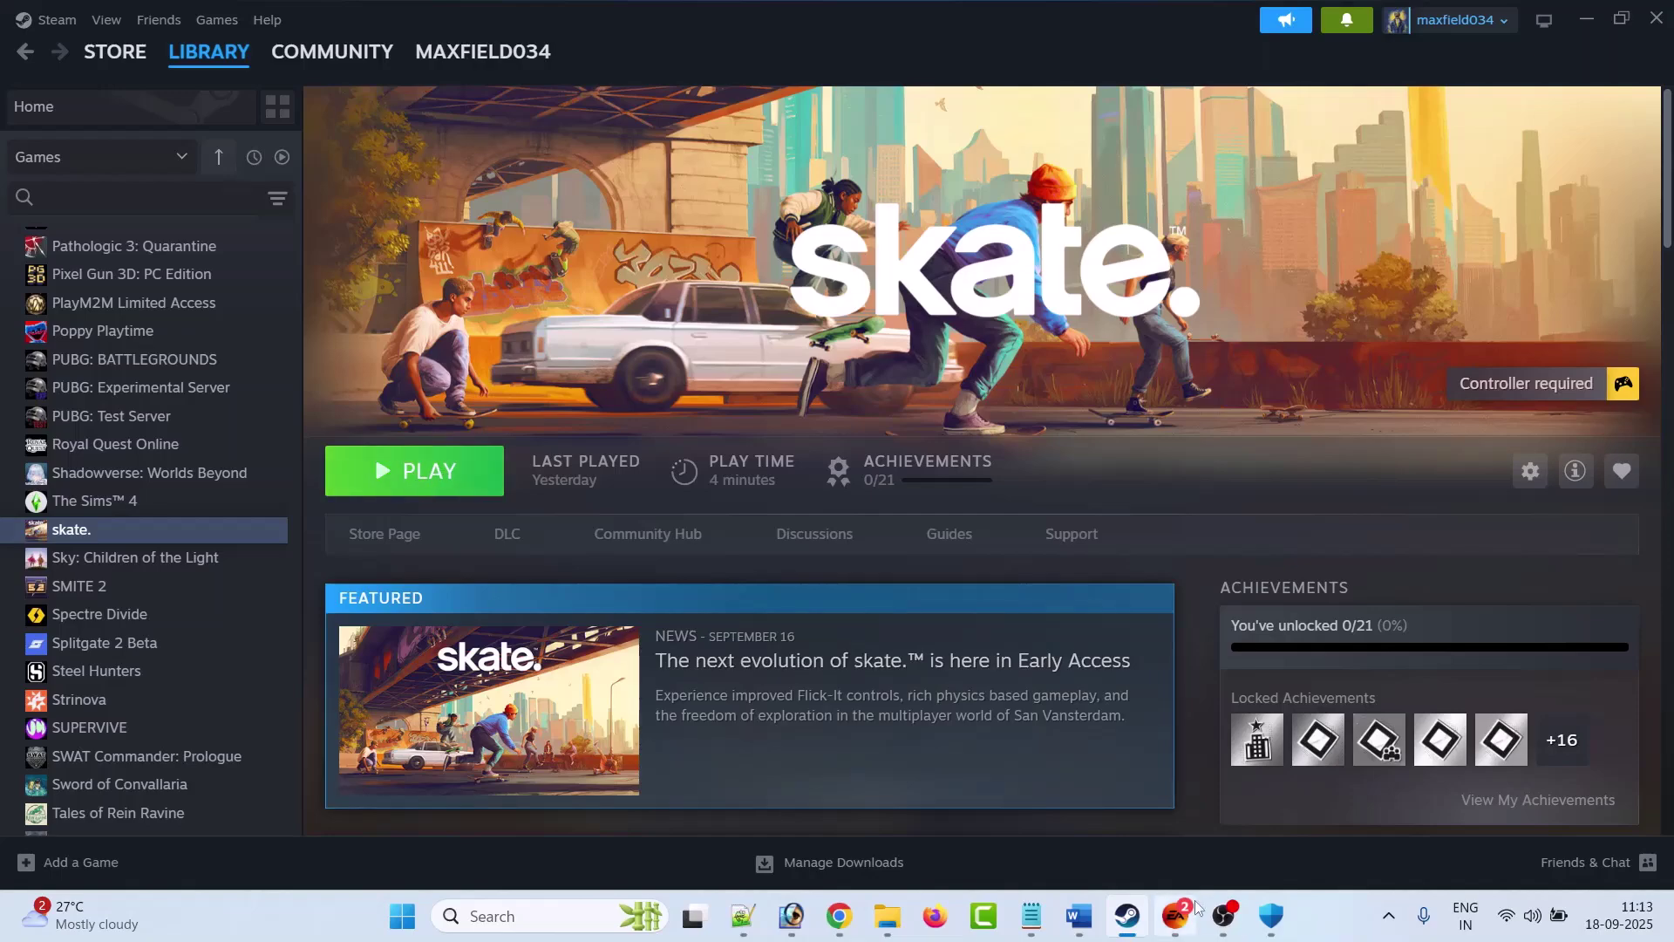
{"action": "left_click", "coordinate": [1169, 921]}
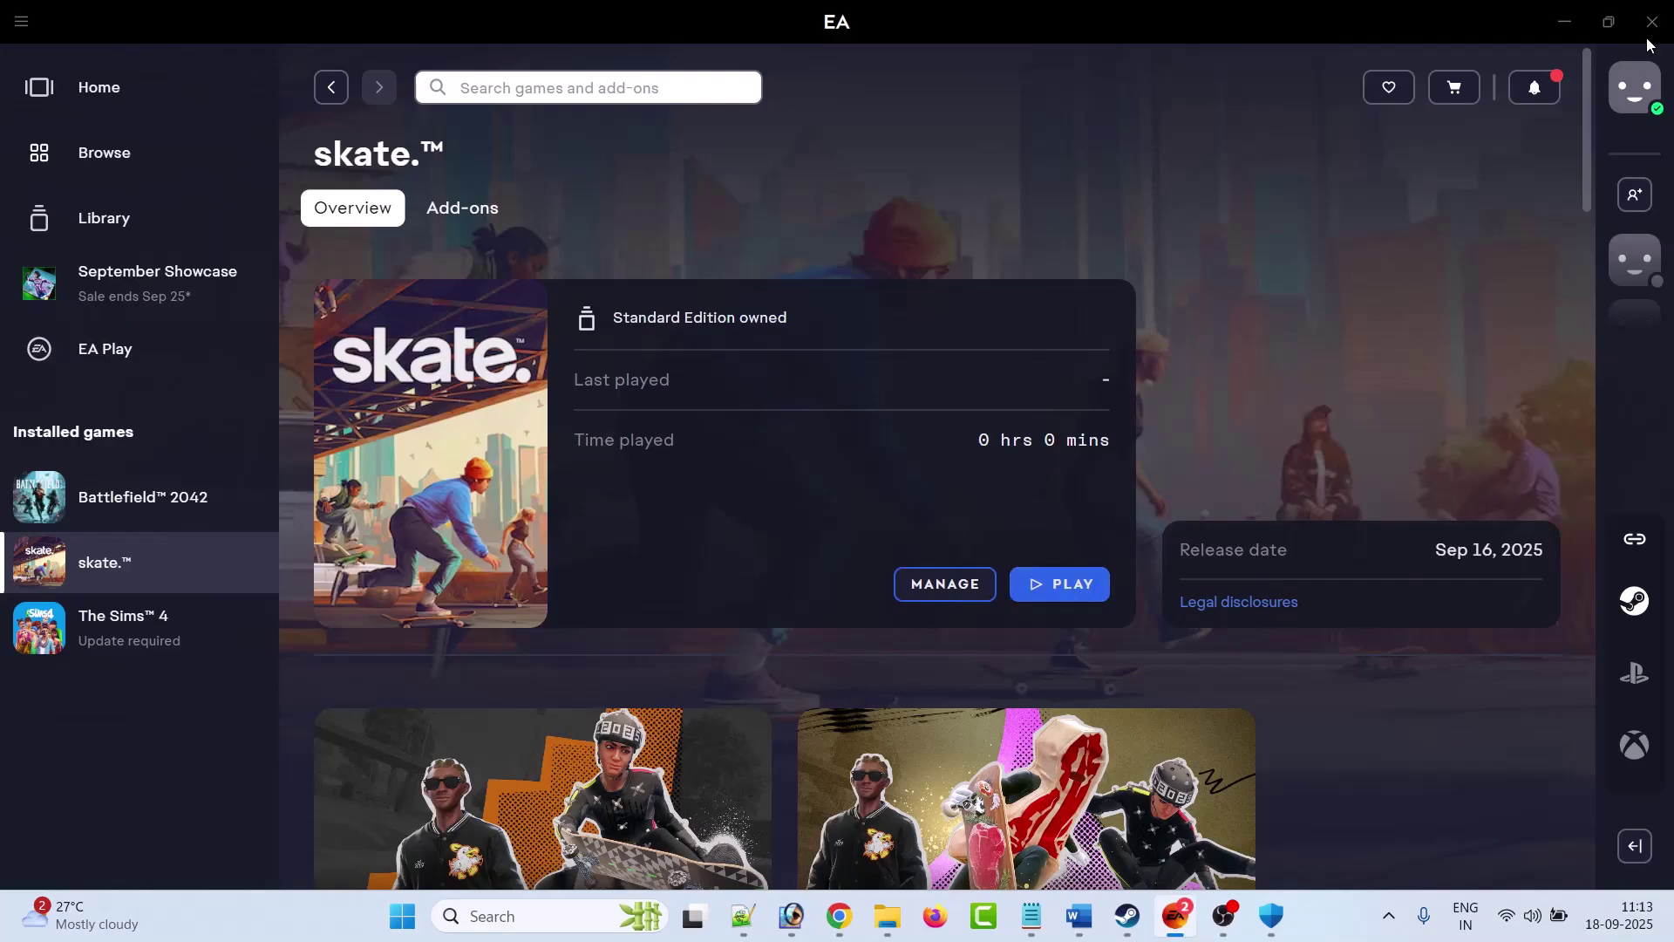
{"action": "left_click", "coordinate": [1566, 22]}
{"action": "key", "text": "alt+Tab"}
{"action": "left_click_drag", "start_coordinate": [965, 367], "coordinate": [1016, 423]}
{"action": "left_click", "coordinate": [1104, 472]}
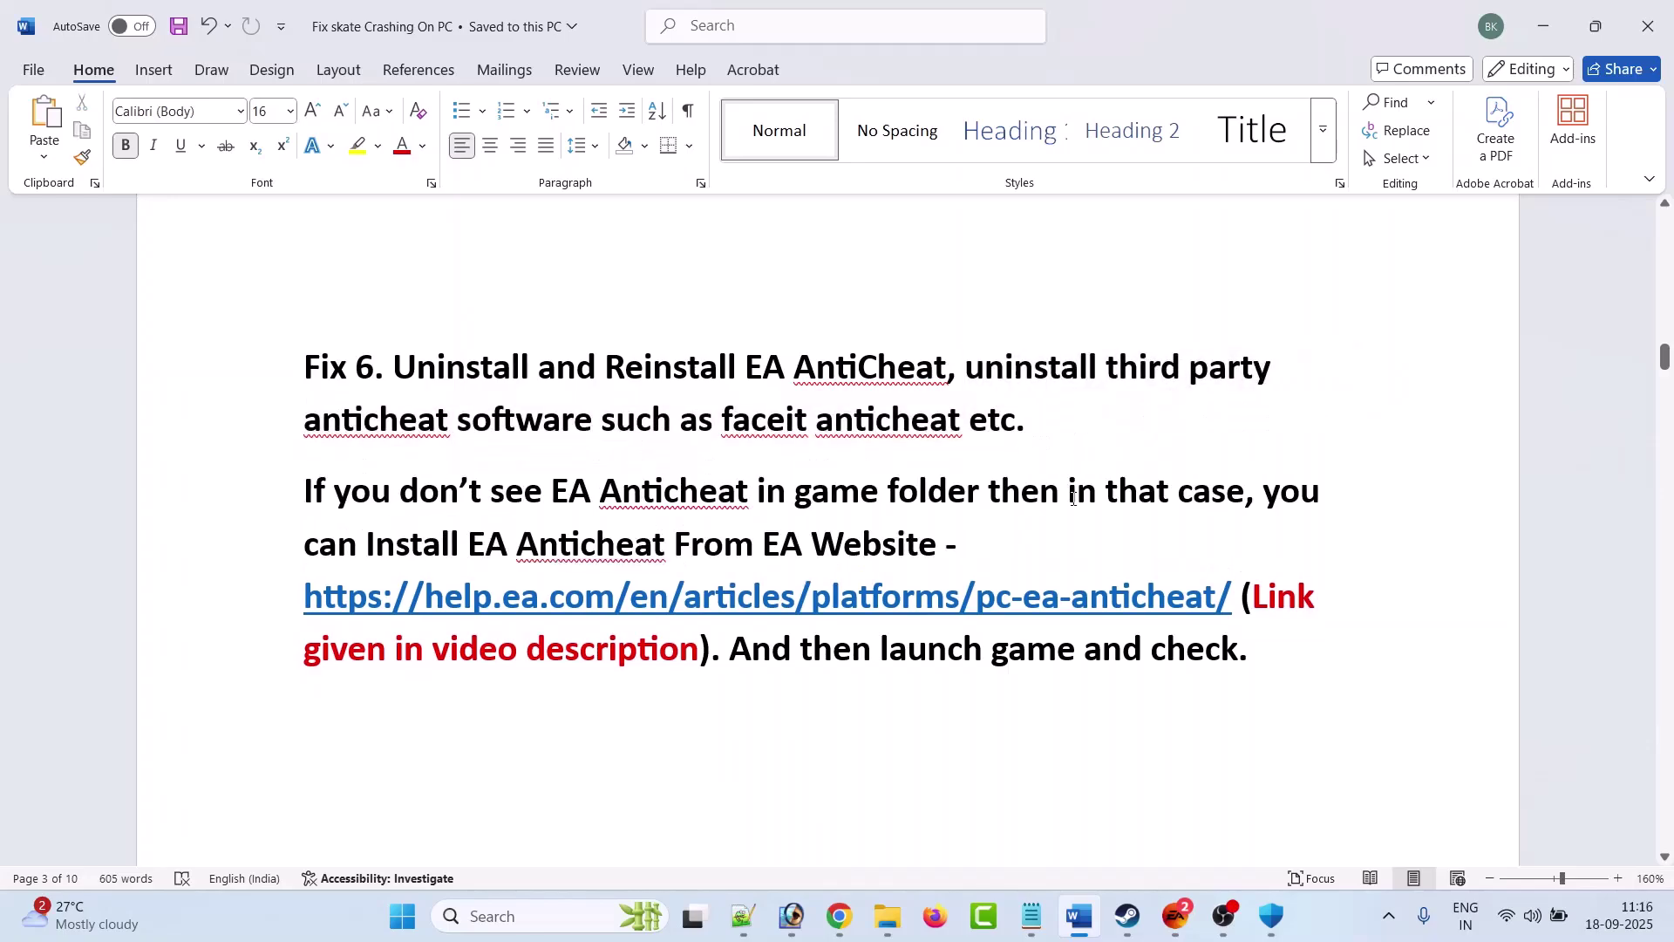
- Switch to Steam and open skate.'s local files folder from the library
{"action": "left_click", "coordinate": [1127, 915]}
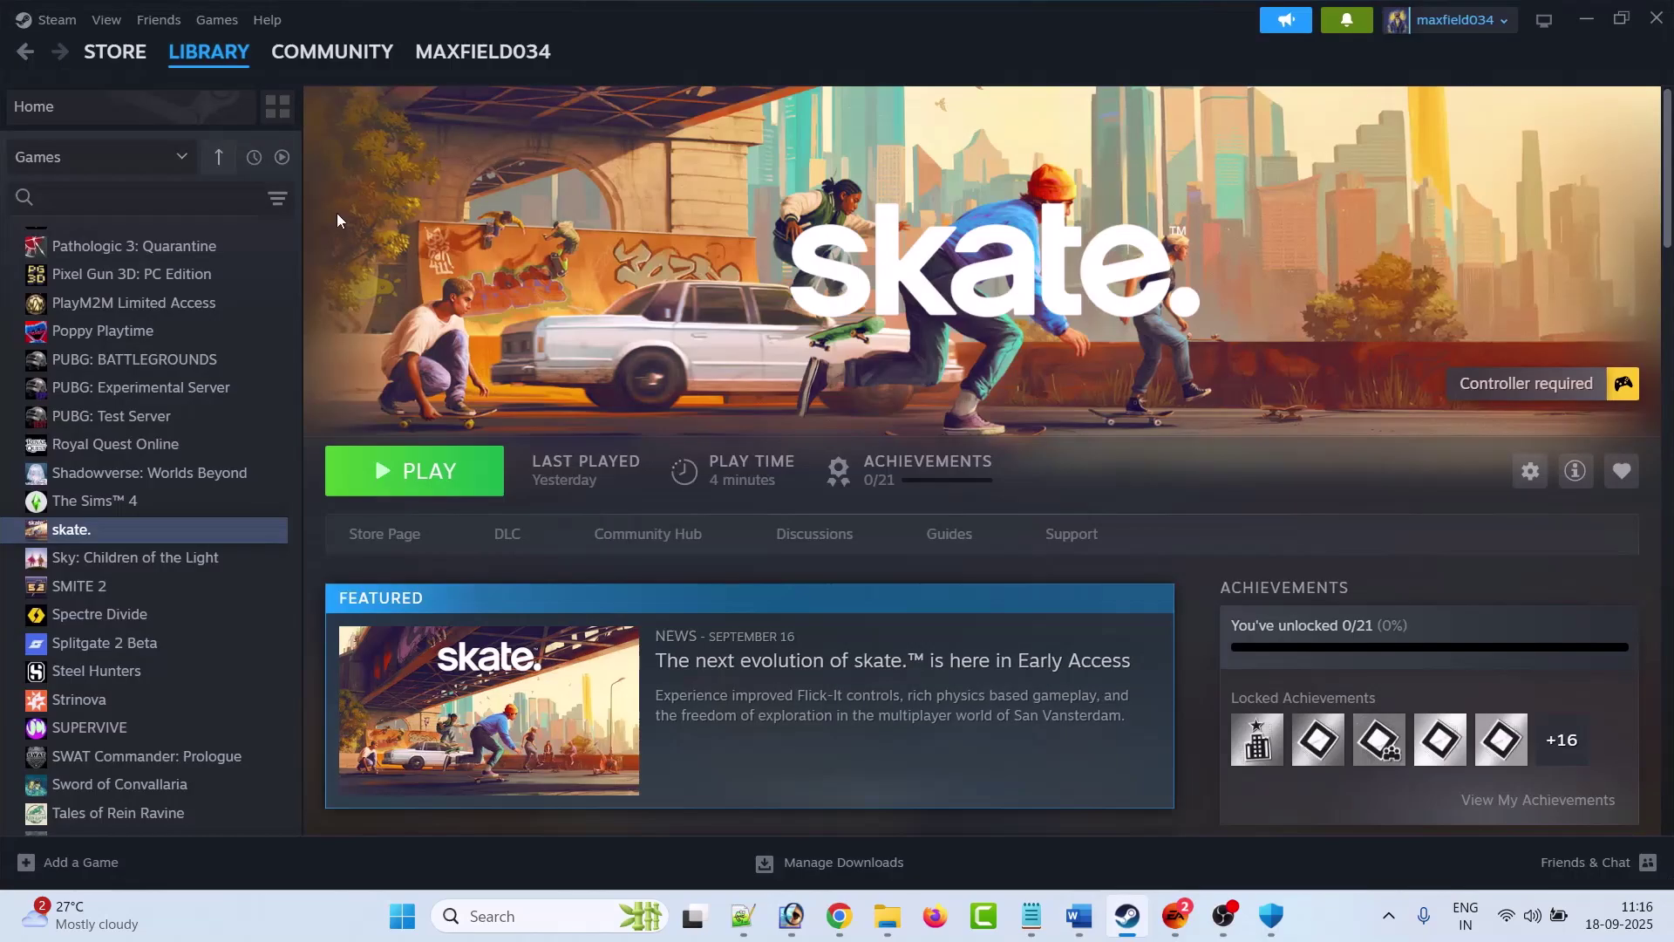
{"action": "right_click", "coordinate": [107, 537]}
{"action": "mouse_move", "coordinate": [231, 664]}
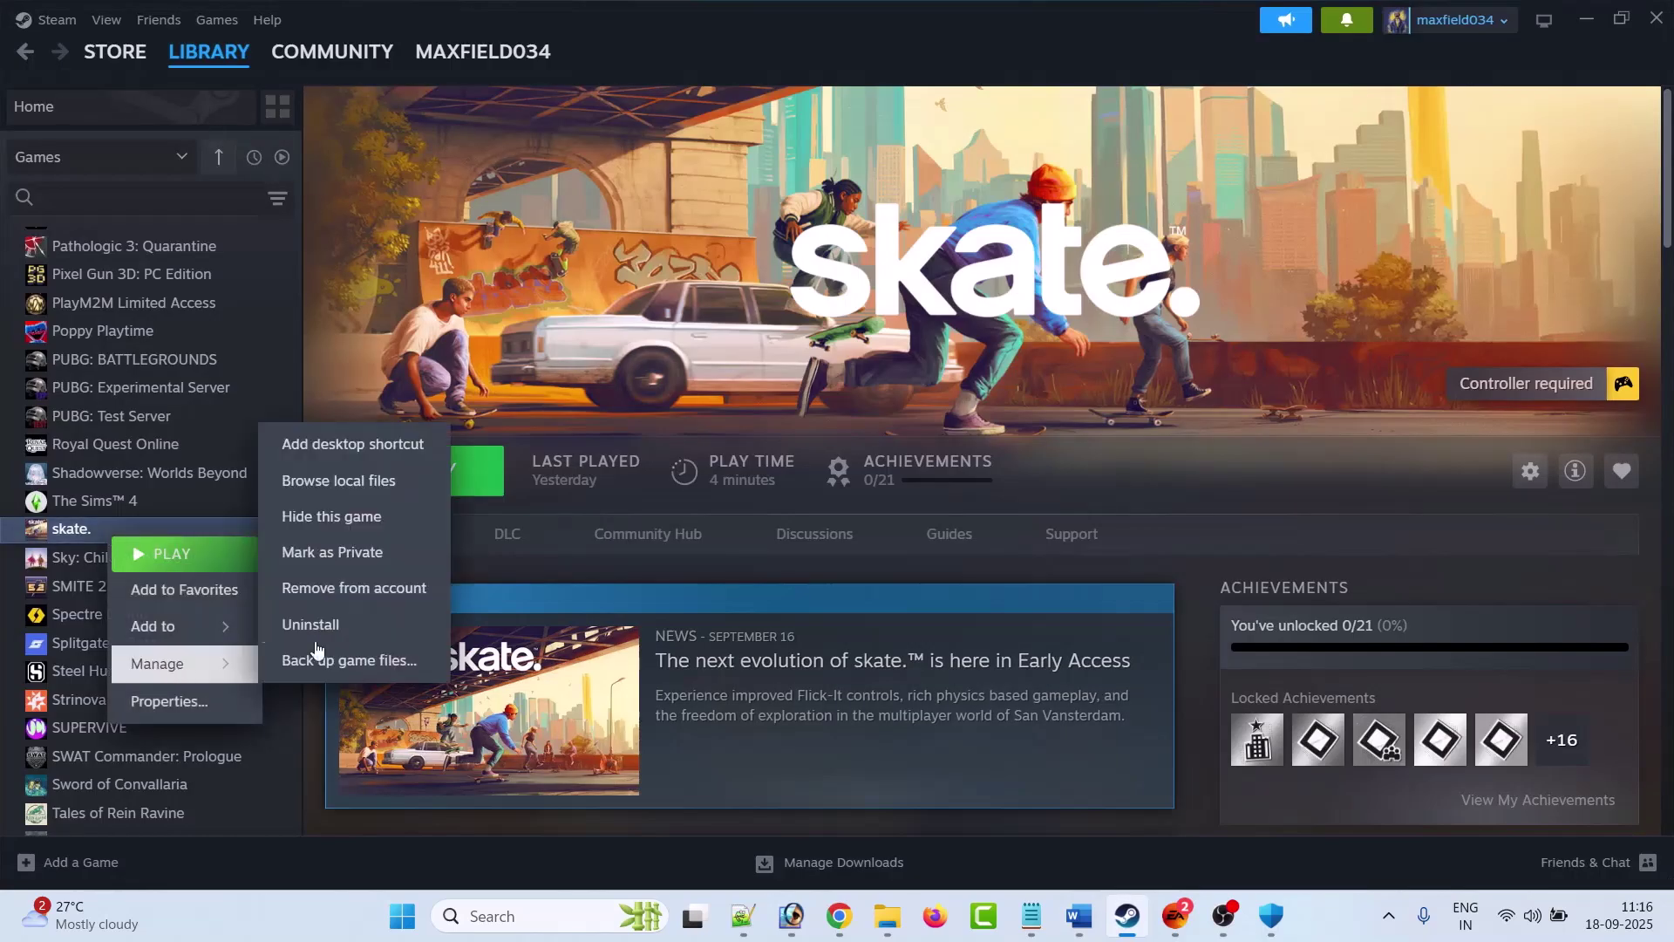
{"action": "left_click", "coordinate": [347, 494]}
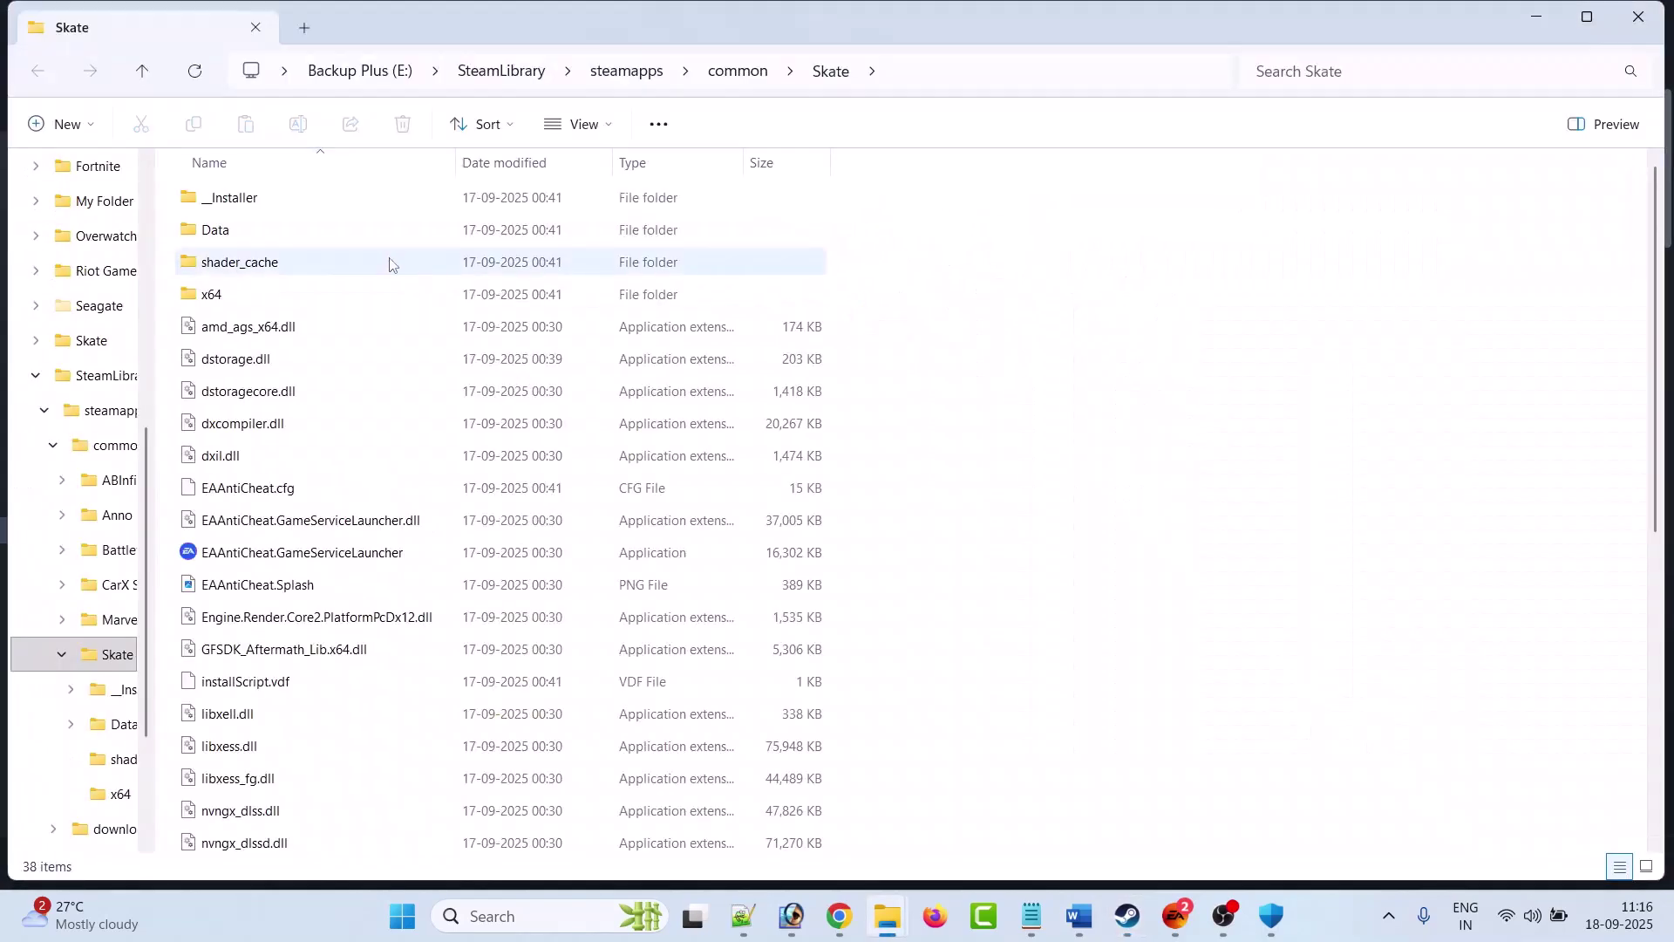
- Run EAAntiCheat.Installer from __Installer > EAAntiCheat again and use Uninstall All to remove the anticheat, closing the setup
{"action": "double_click", "coordinate": [268, 203]}
{"action": "double_click", "coordinate": [255, 201]}
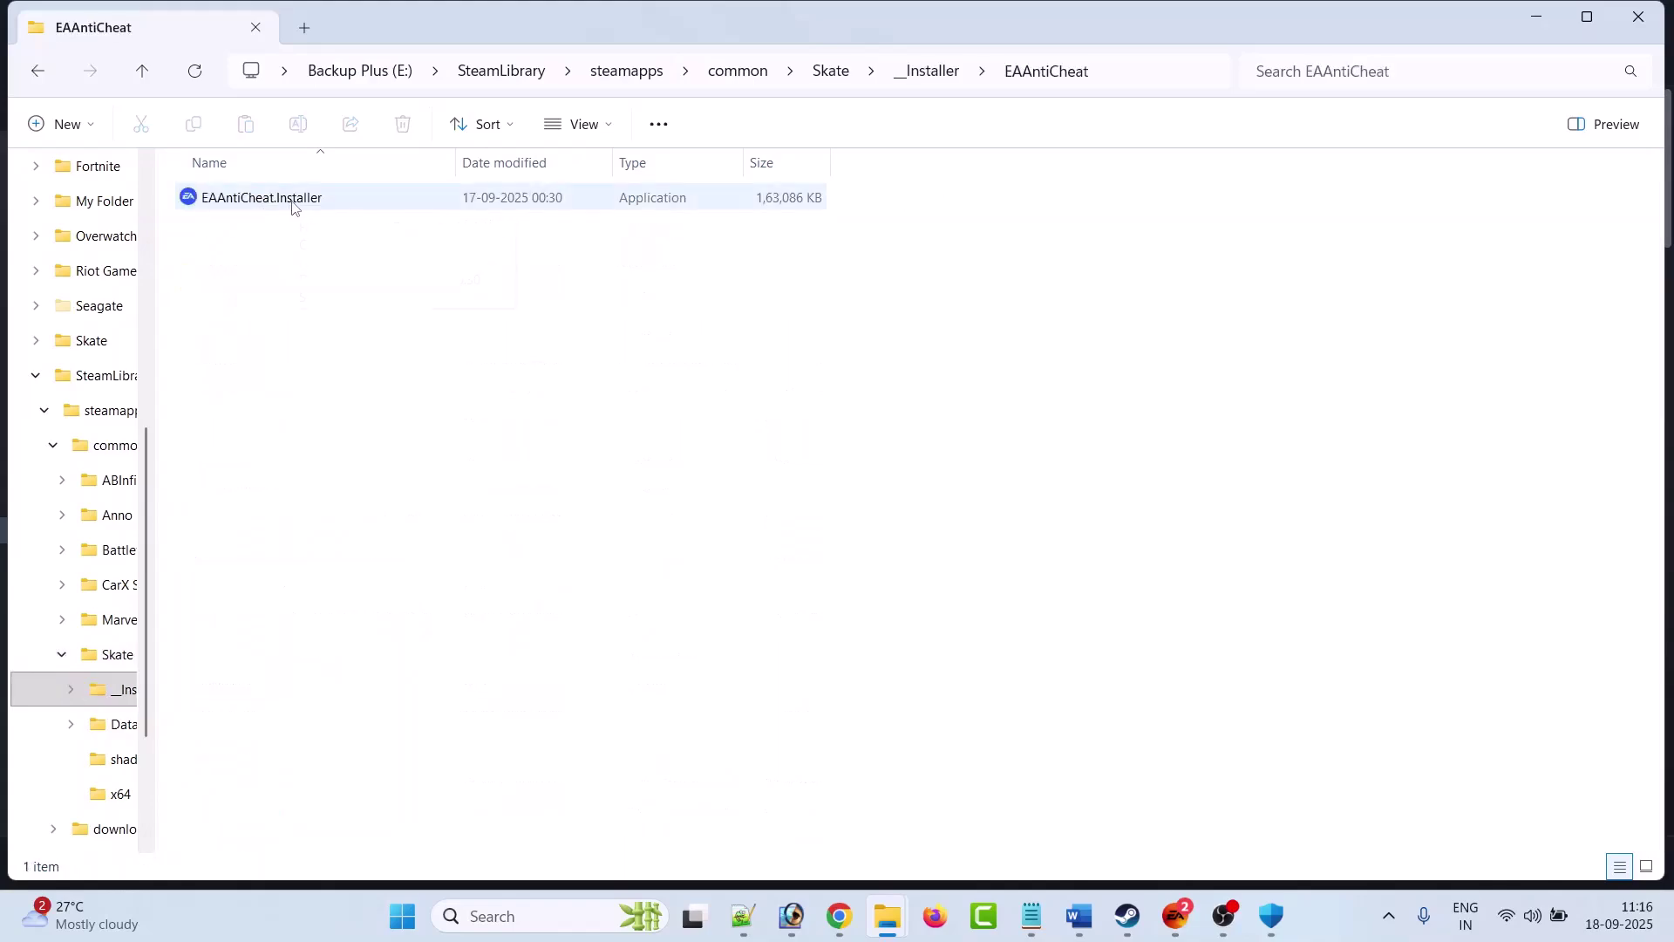
{"action": "double_click", "coordinate": [288, 203]}
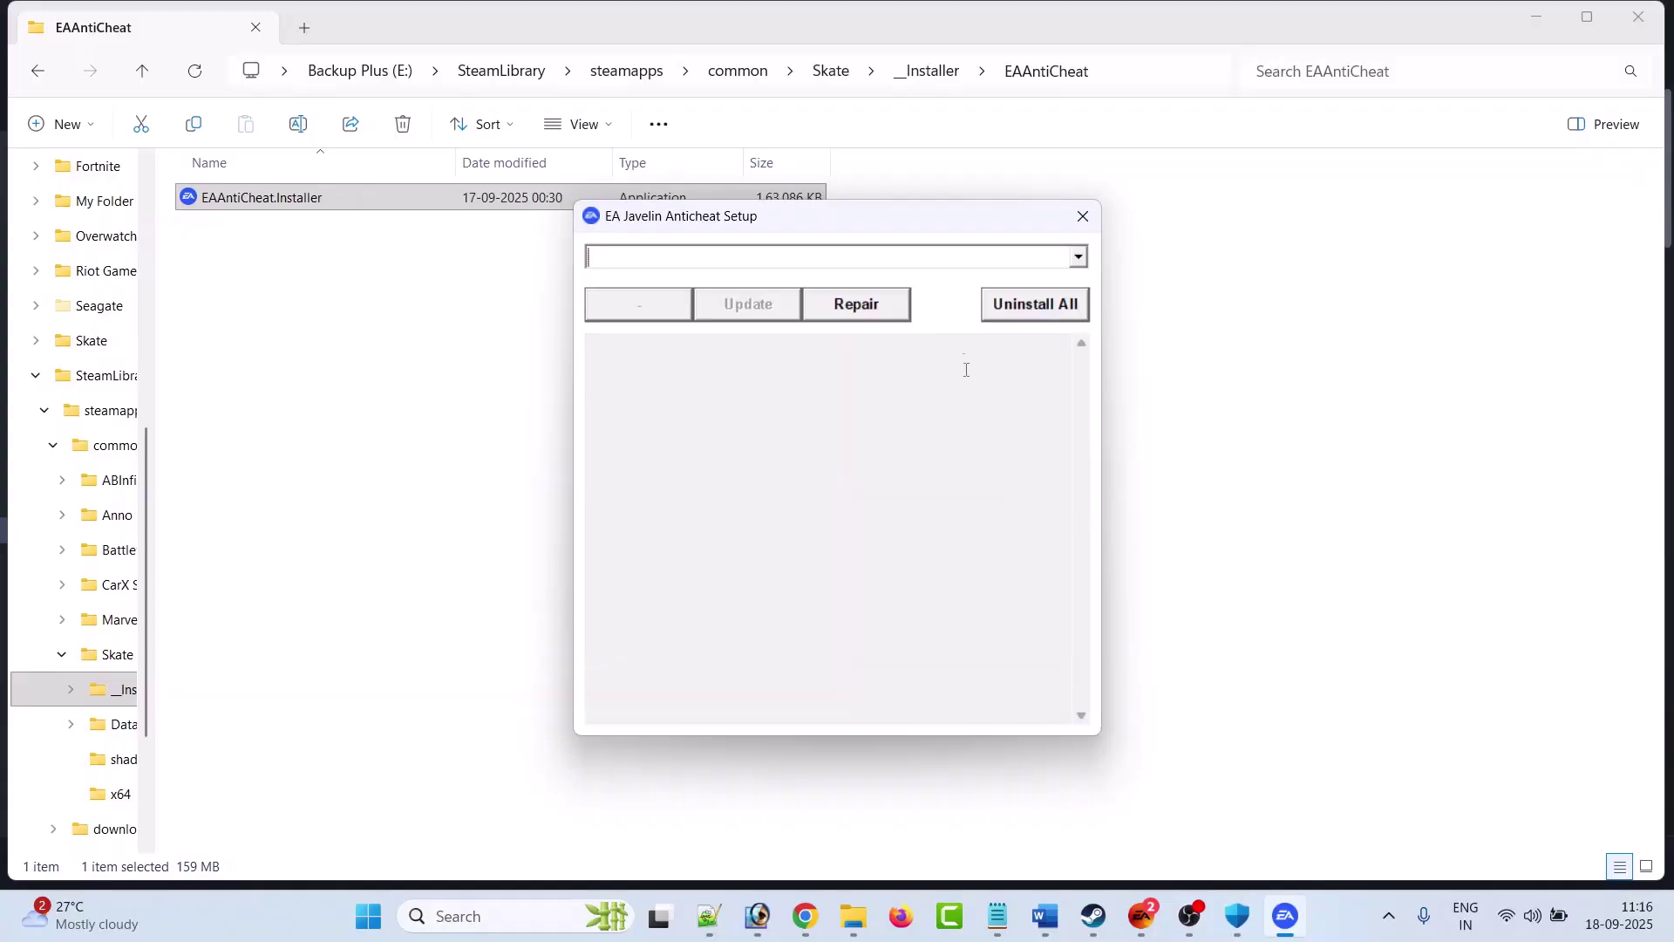
{"action": "left_click", "coordinate": [1035, 312]}
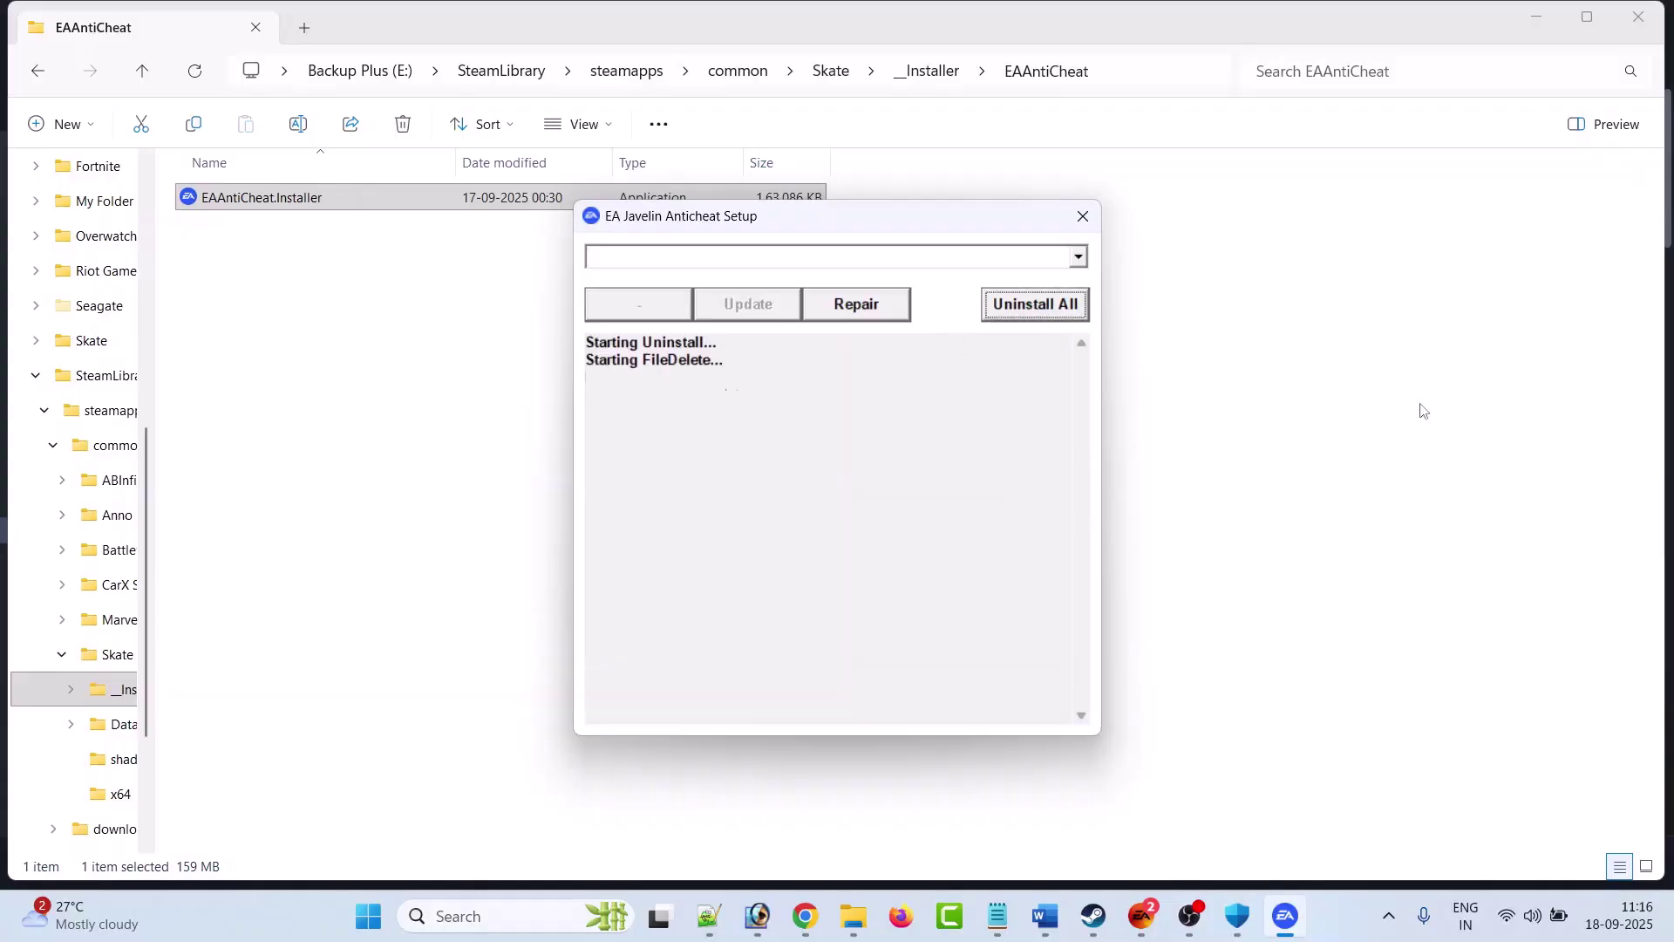
{"action": "left_click", "coordinate": [1082, 216]}
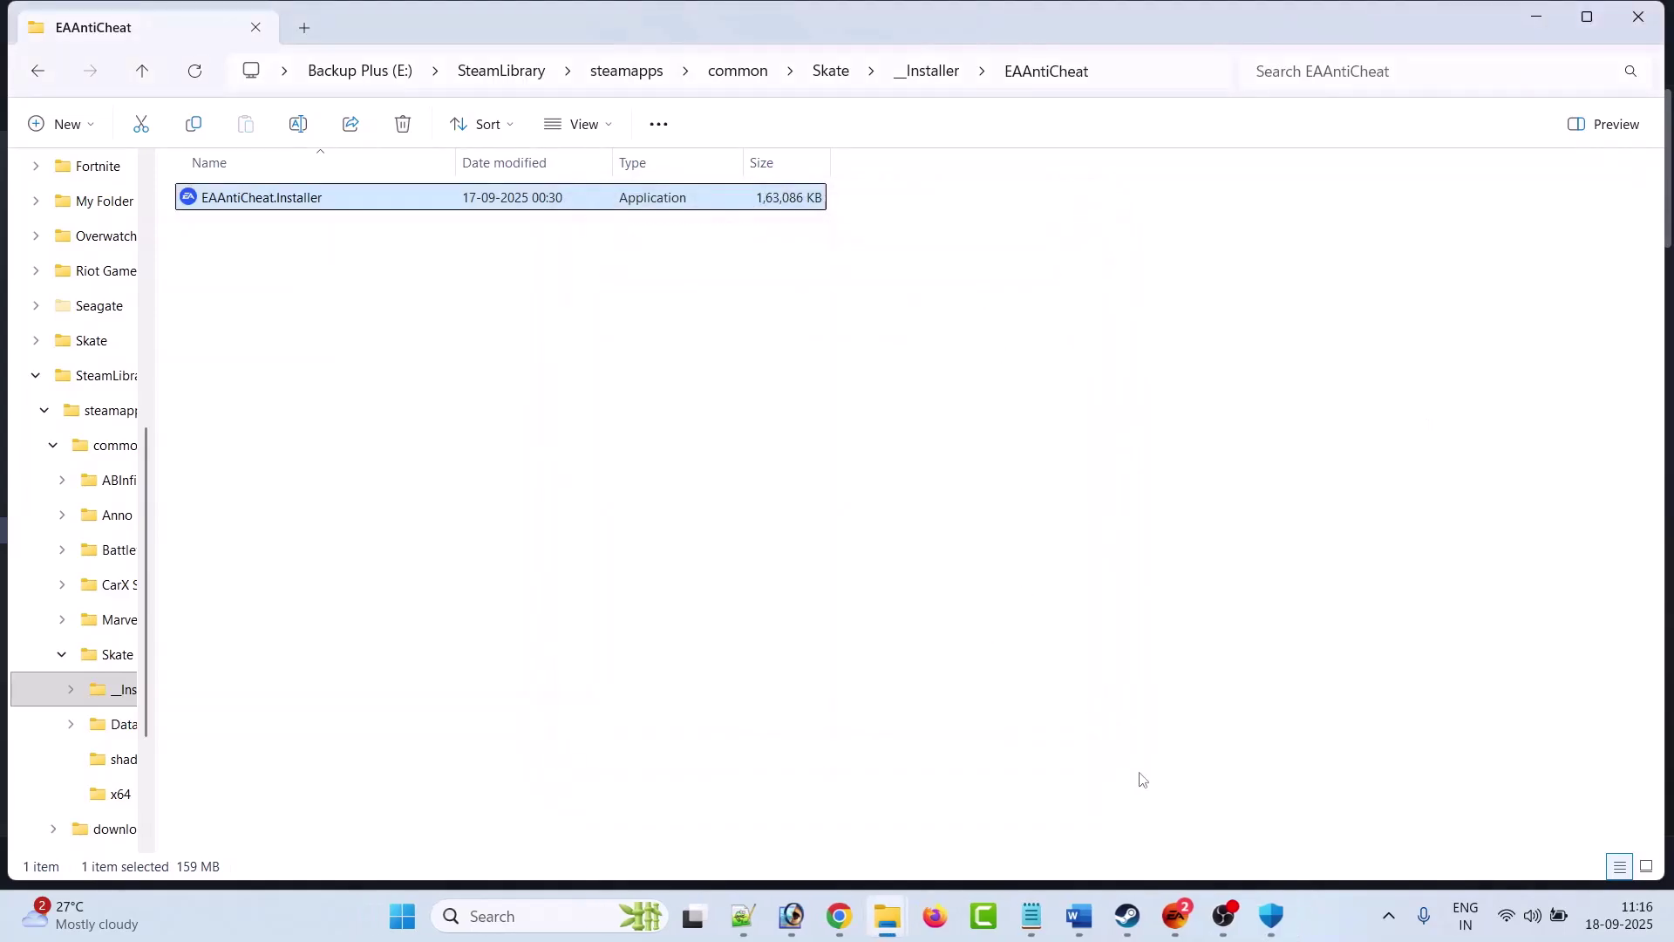
- Review the EA Help link in Fix 6, then examine the browser page's anticheat installer link and the recent download history
{"action": "left_click", "coordinate": [1078, 915]}
{"action": "left_click_drag", "start_coordinate": [305, 596], "coordinate": [1231, 596]}
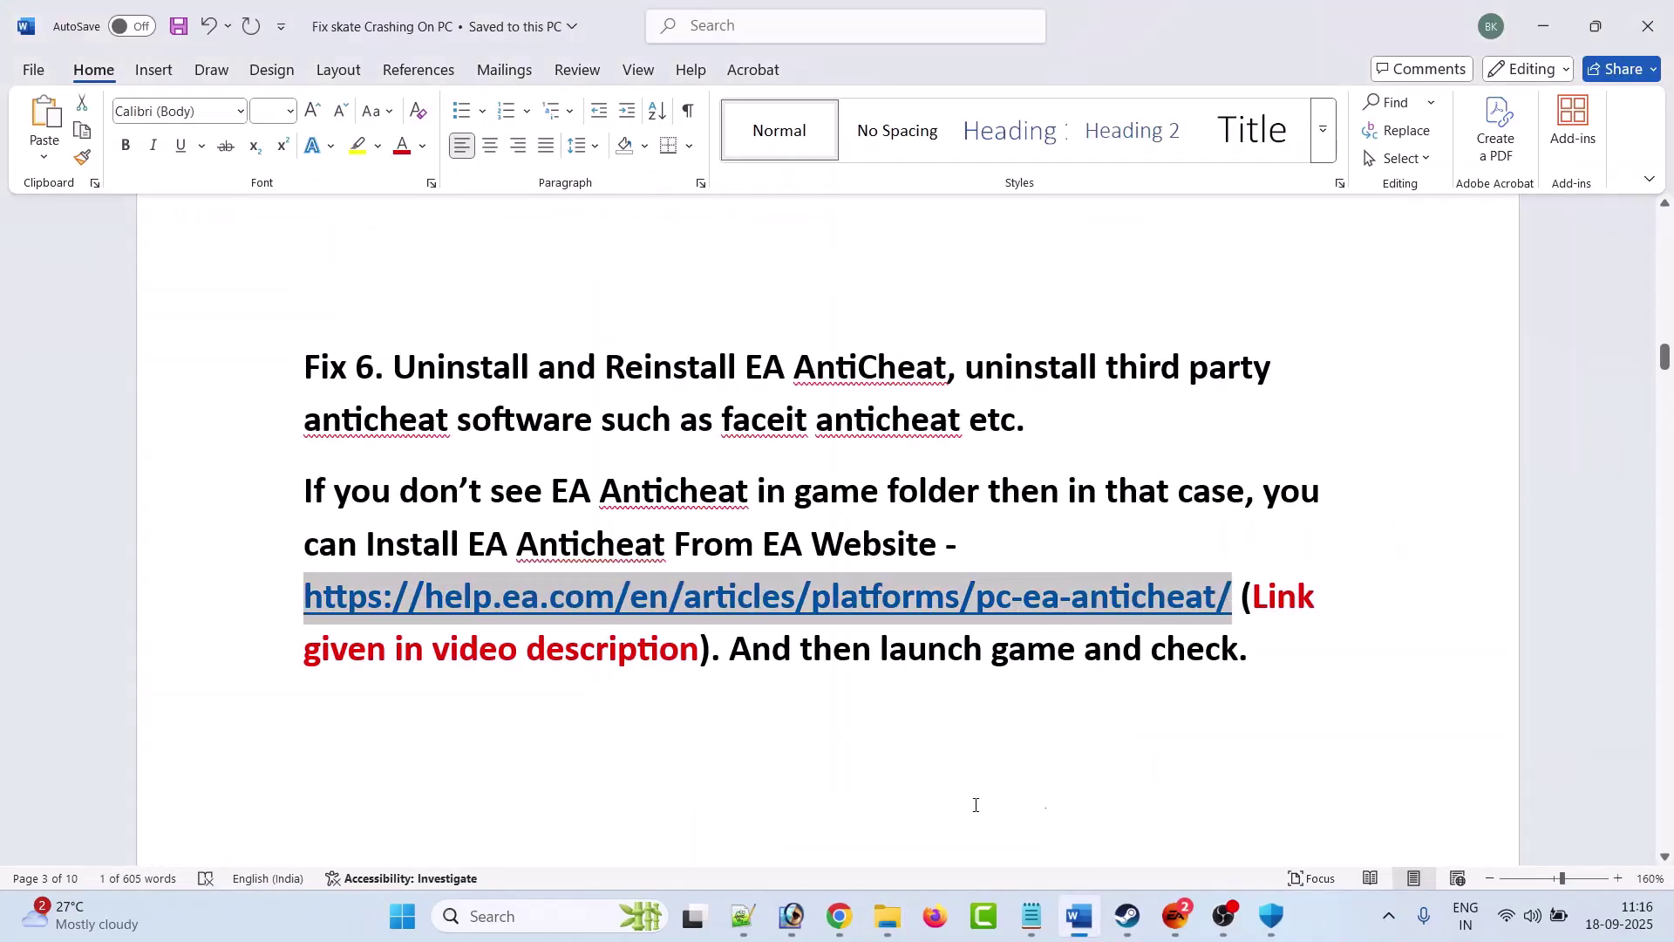
{"action": "key", "text": "alt+Tab"}
{"action": "scroll", "coordinate": [829, 445], "scroll_direction": "up", "scroll_amount": 8}
{"action": "scroll", "coordinate": [543, 436], "scroll_direction": "down", "scroll_amount": 8}
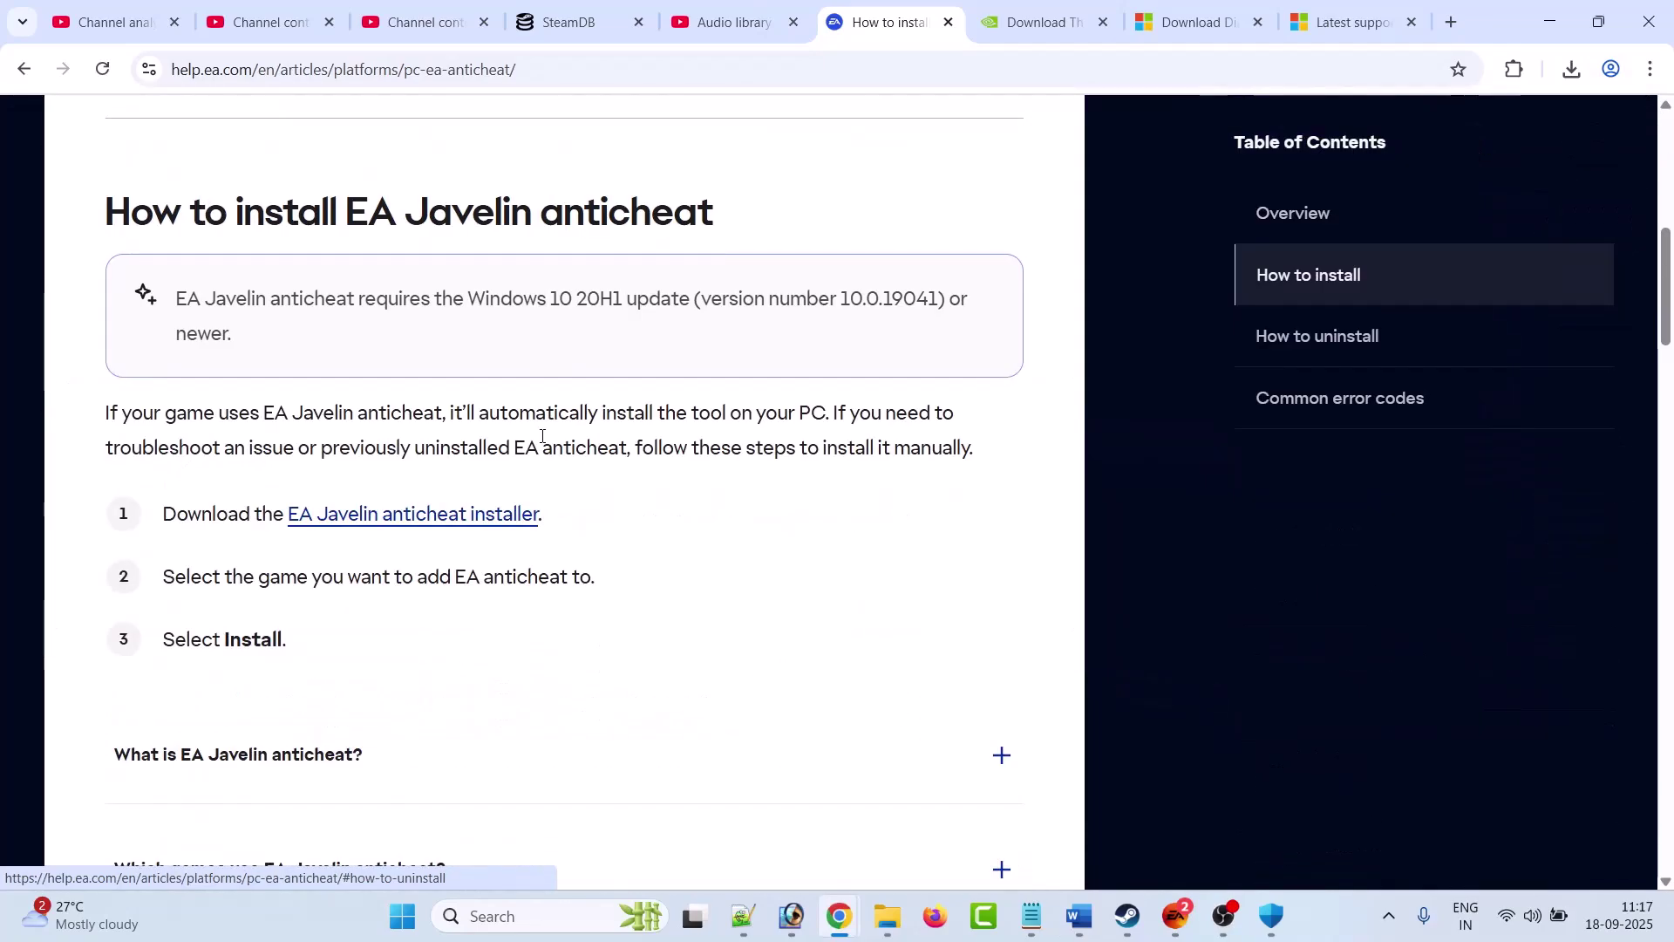
{"action": "scroll", "coordinate": [543, 436], "scroll_direction": "down", "scroll_amount": 1}
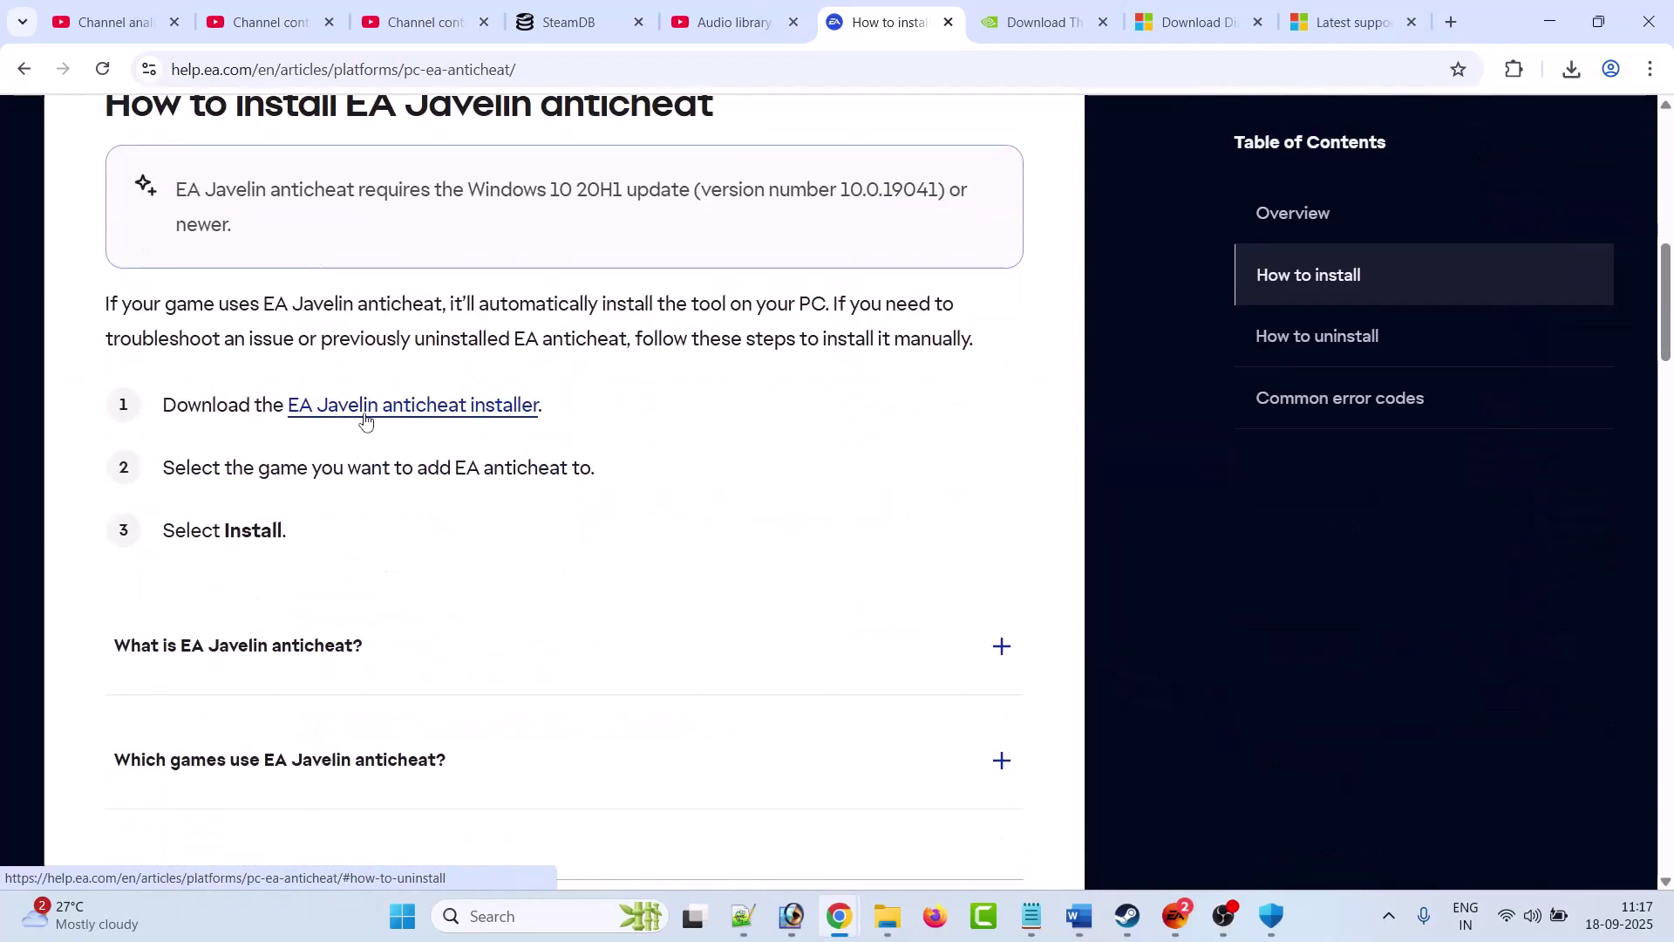
{"action": "left_click", "coordinate": [1569, 70]}
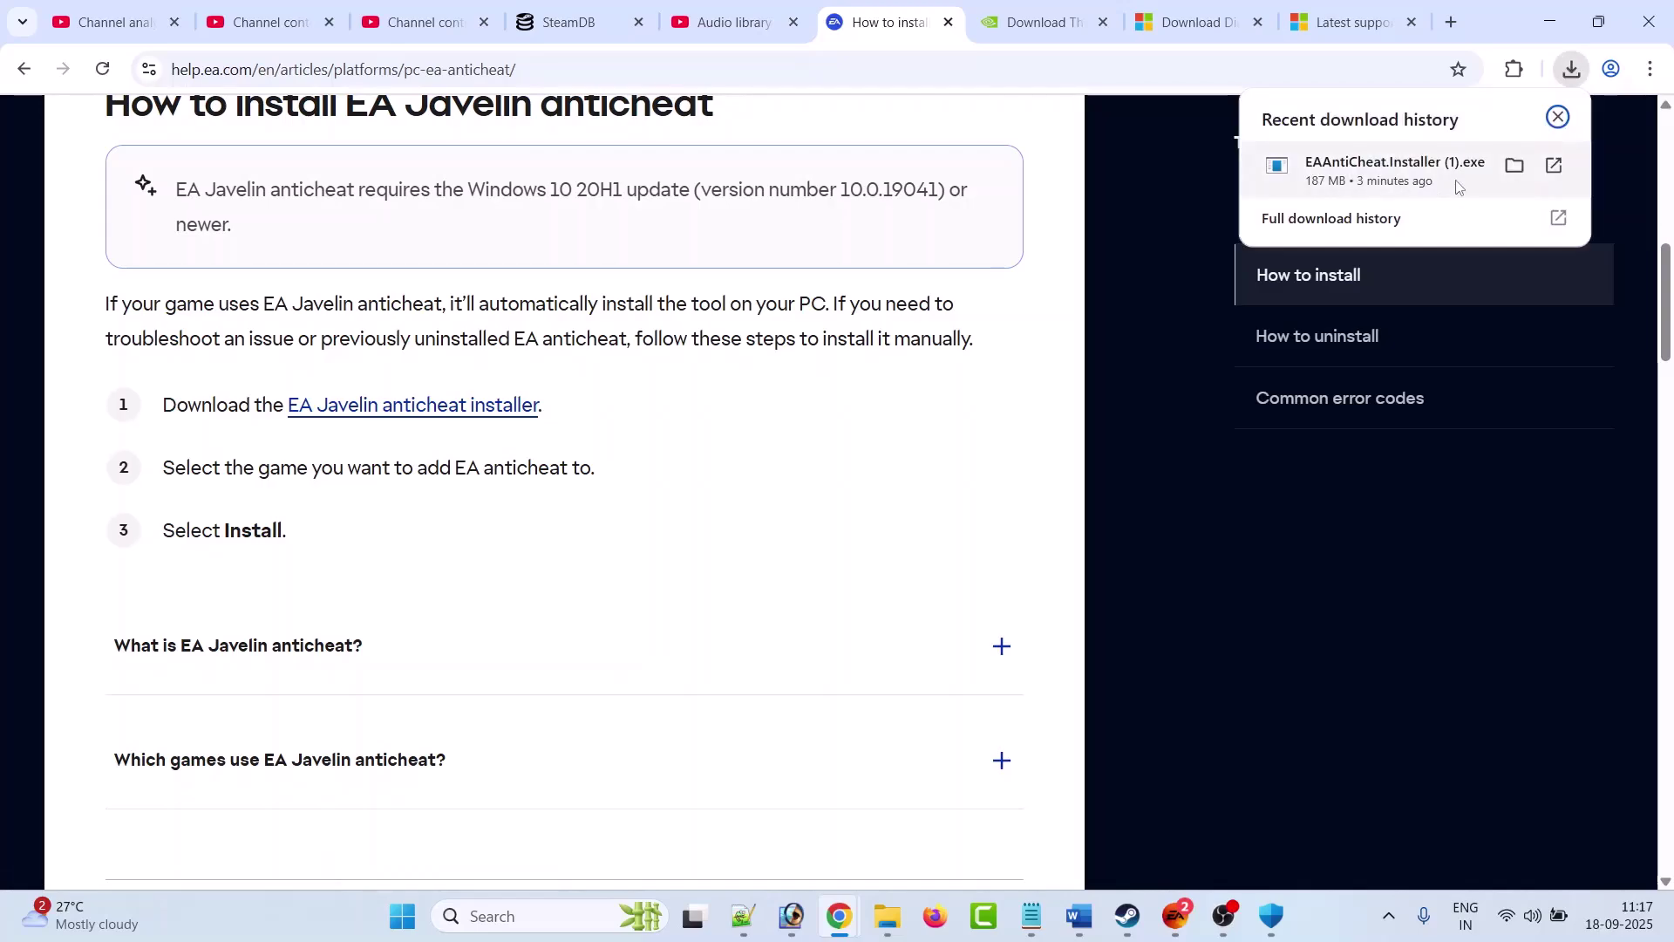
- Run the EAAntiCheat installer on the desktop, install EA Javelin Anticheat for skate., and close the setup
{"action": "key", "text": "super+d"}
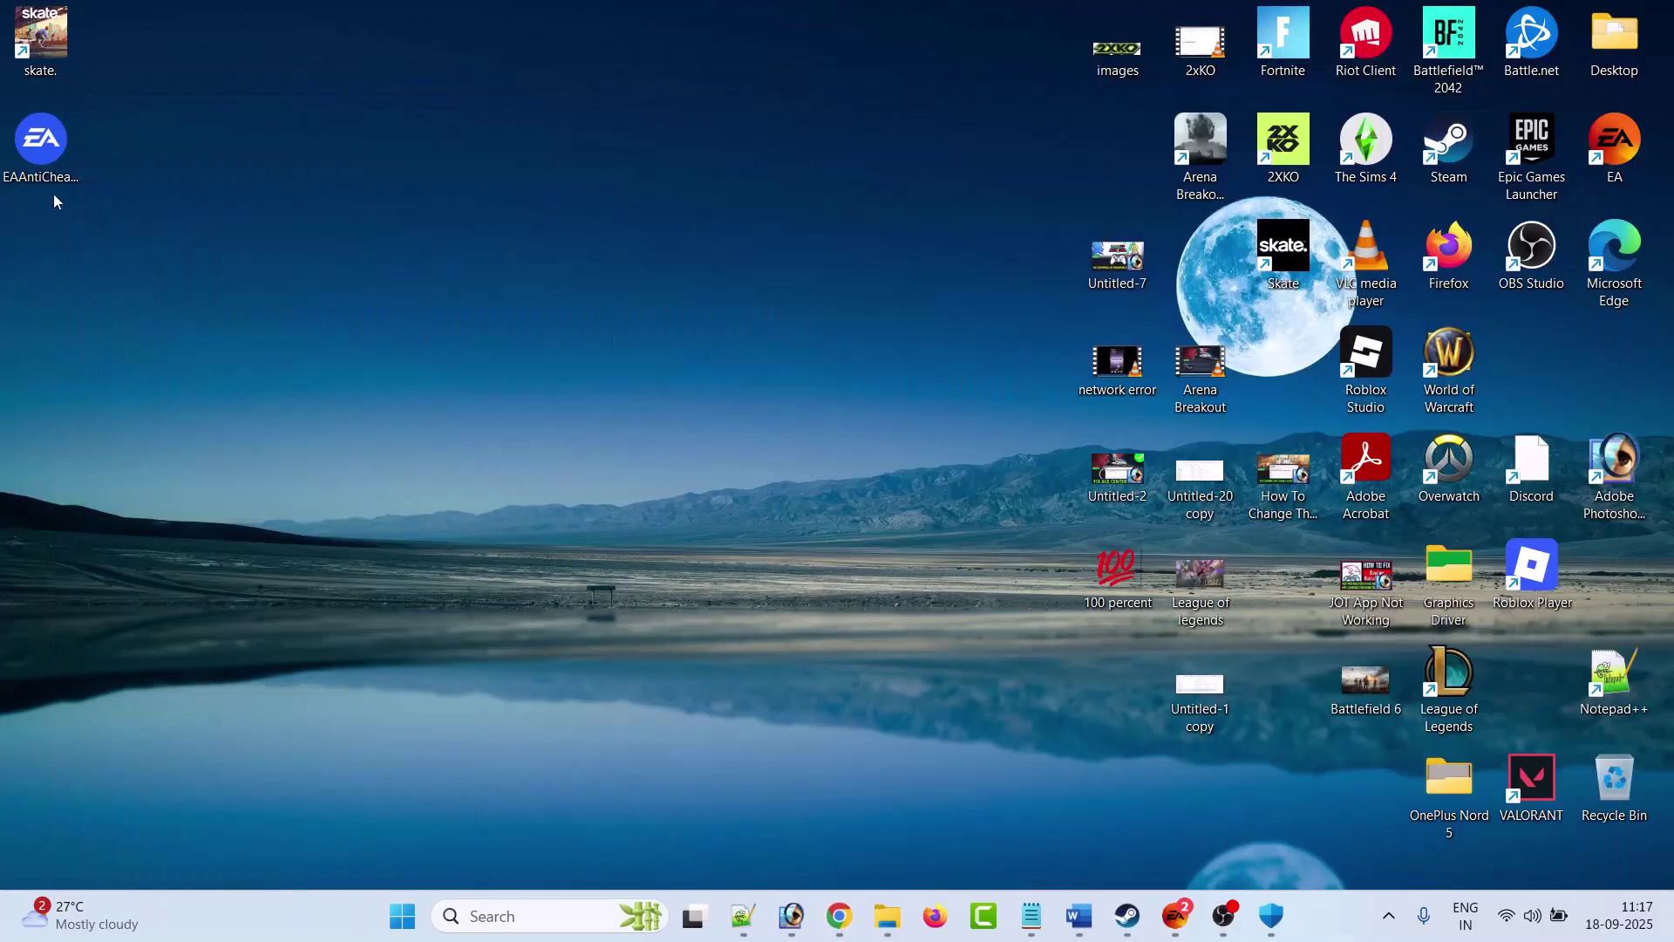
{"action": "left_click", "coordinate": [52, 155]}
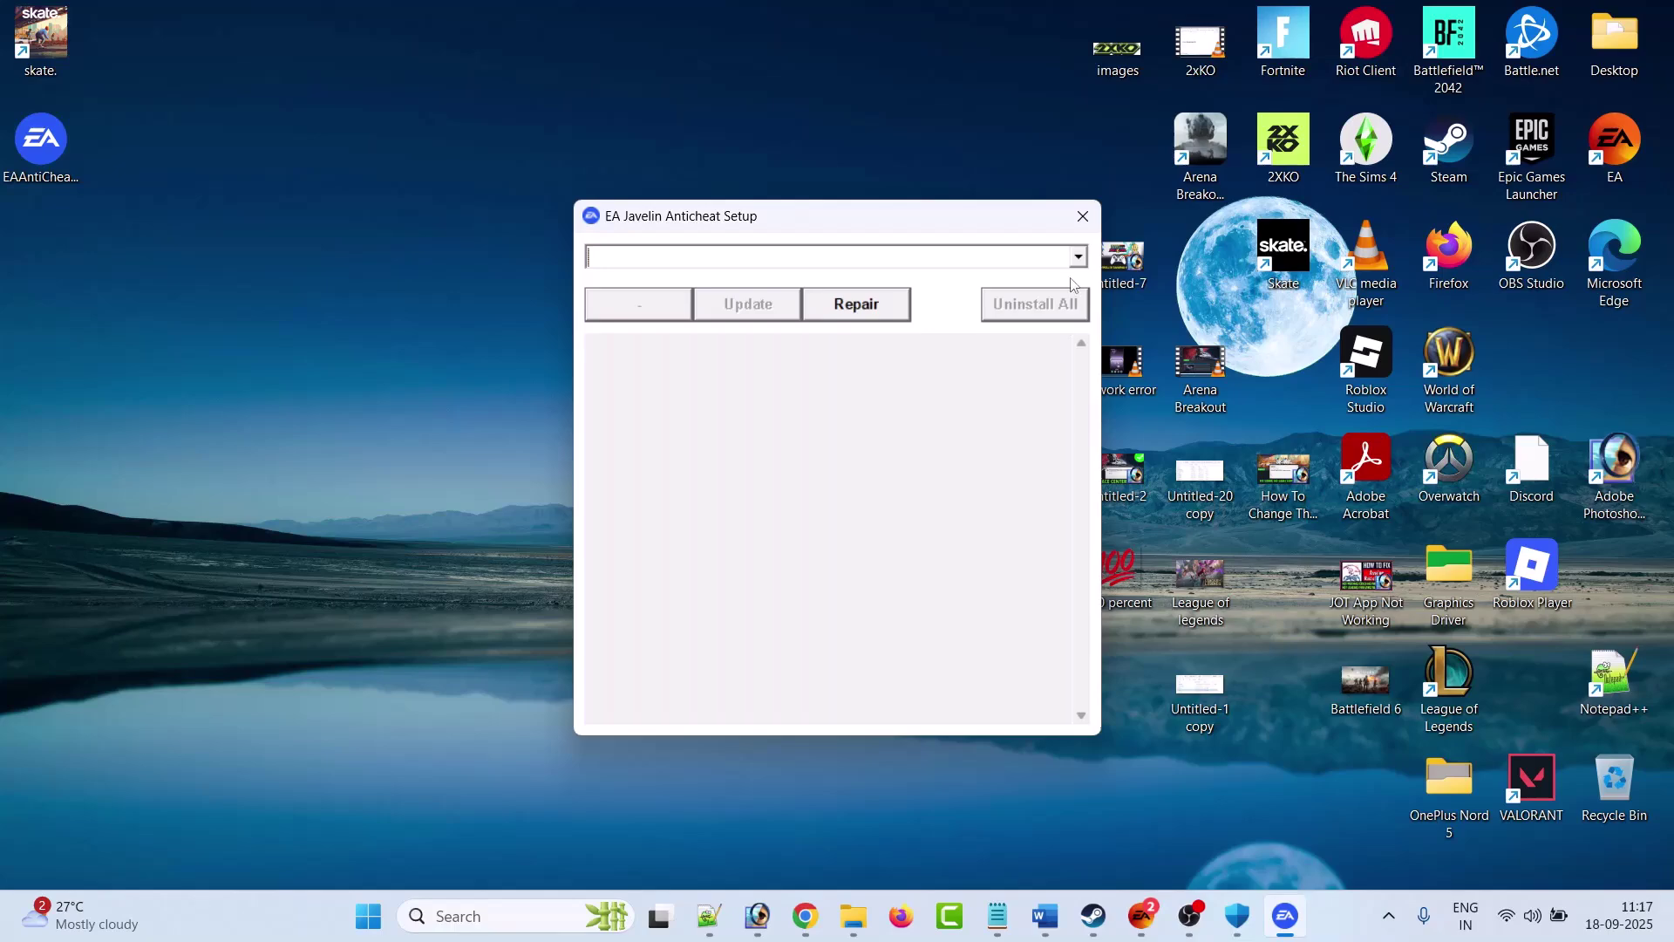
{"action": "left_click", "coordinate": [1078, 256]}
{"action": "scroll", "coordinate": [826, 352], "scroll_direction": "down", "scroll_amount": 5}
{"action": "scroll", "coordinate": [826, 351], "scroll_direction": "down", "scroll_amount": 1}
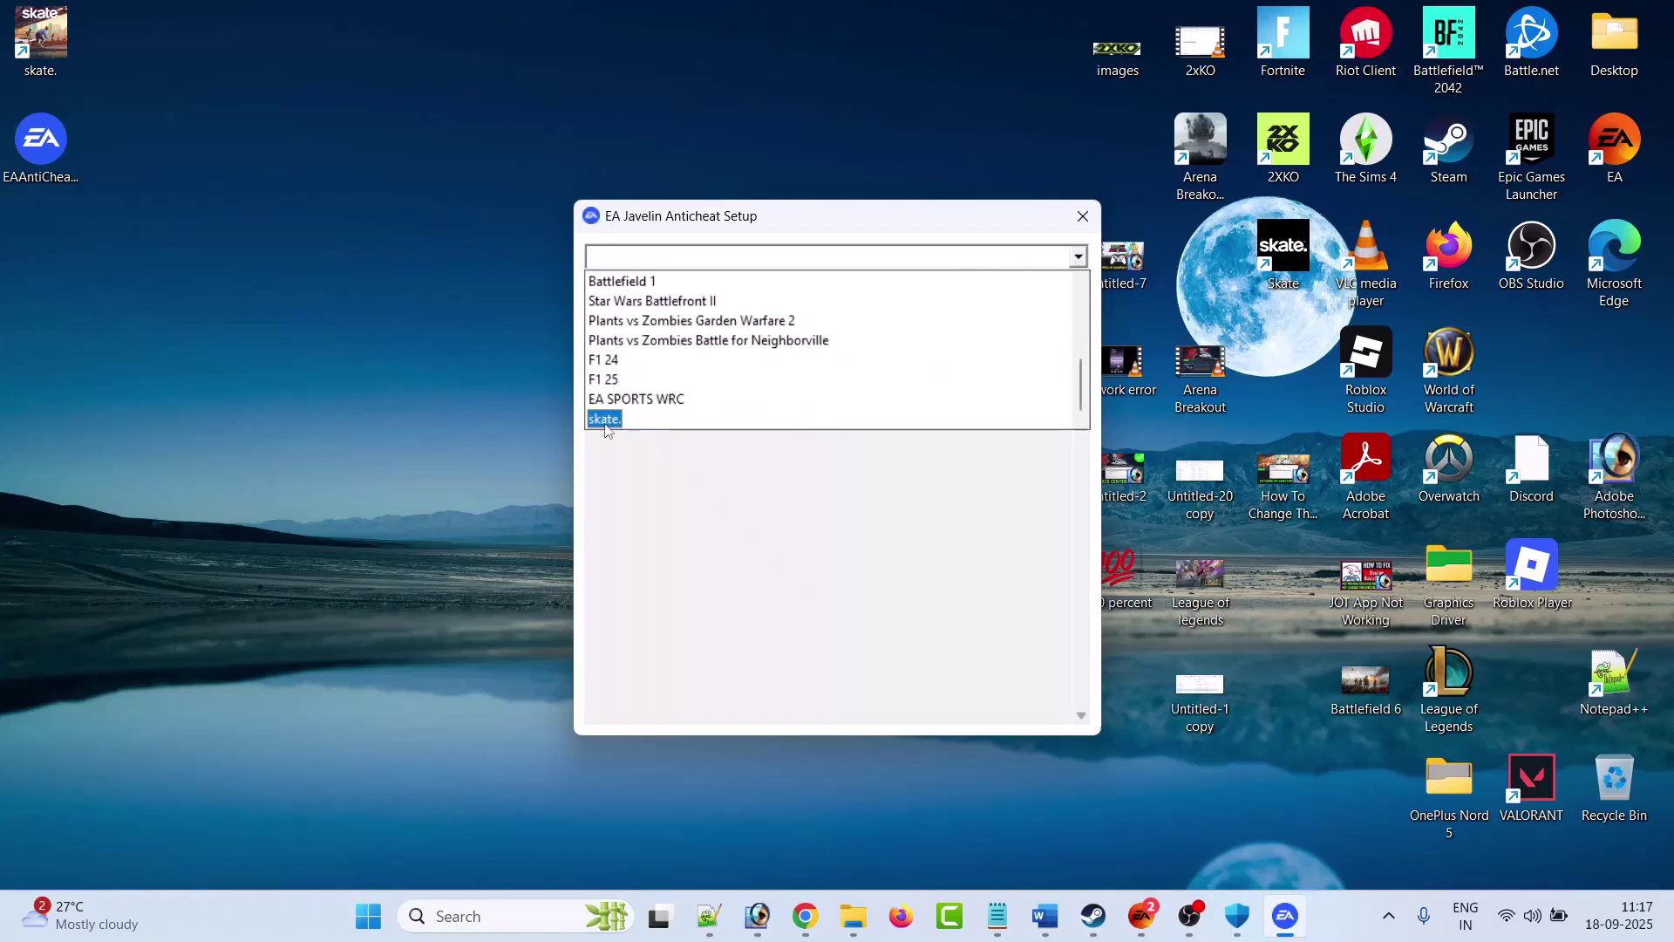
{"action": "left_click", "coordinate": [603, 422]}
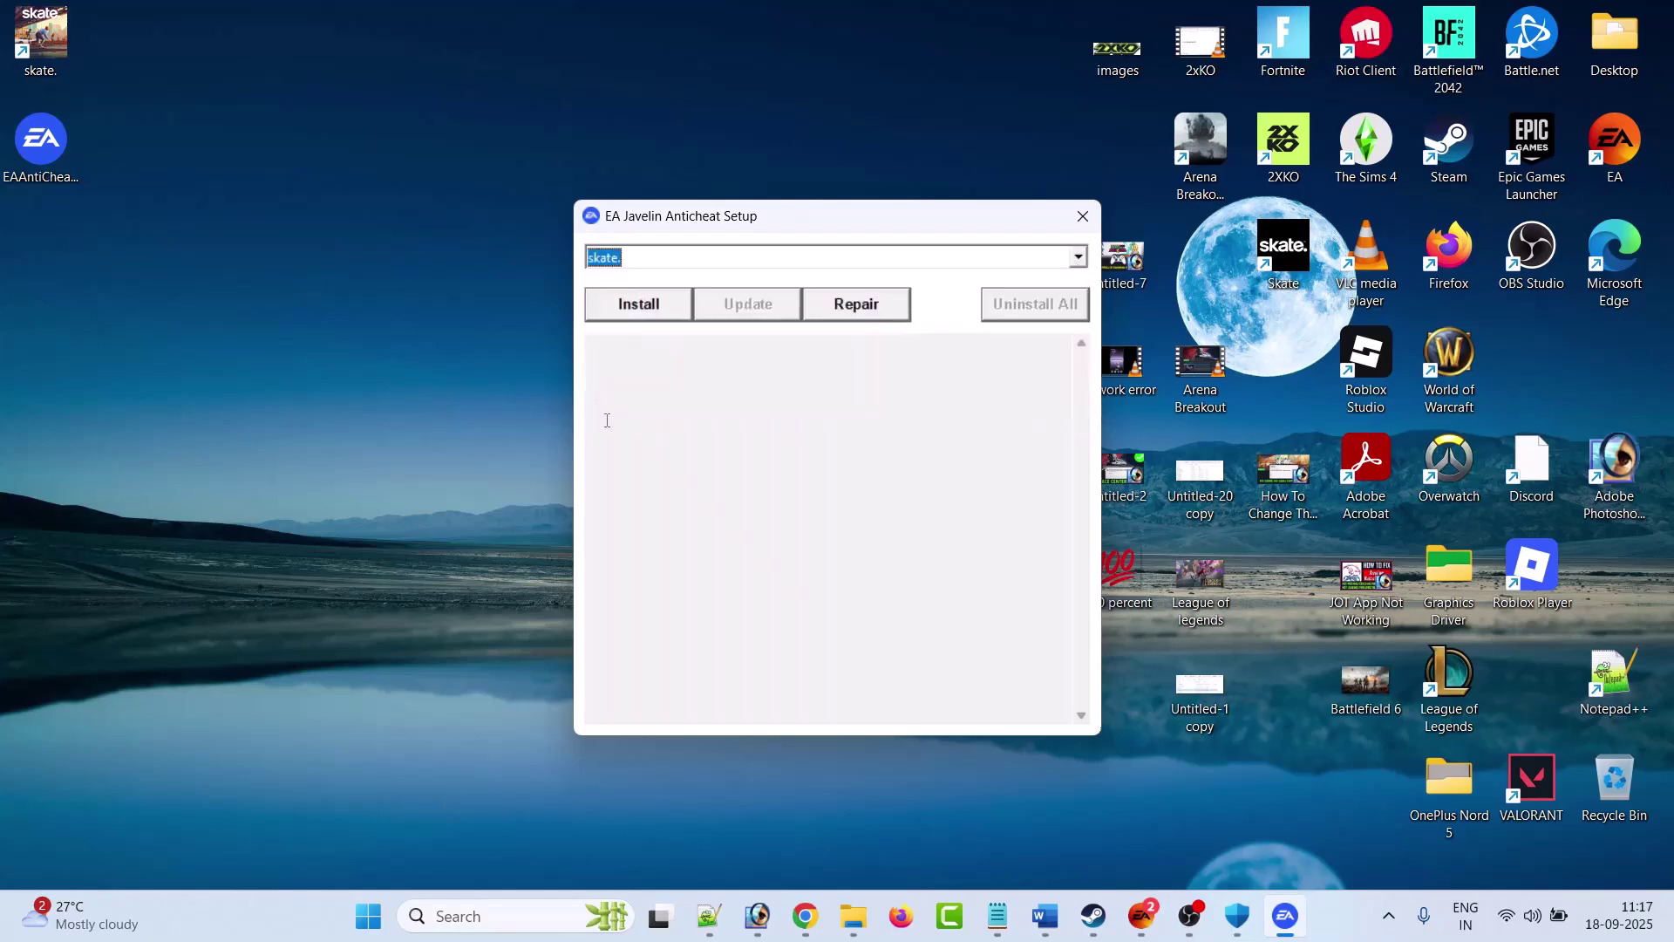
{"action": "left_click", "coordinate": [636, 312]}
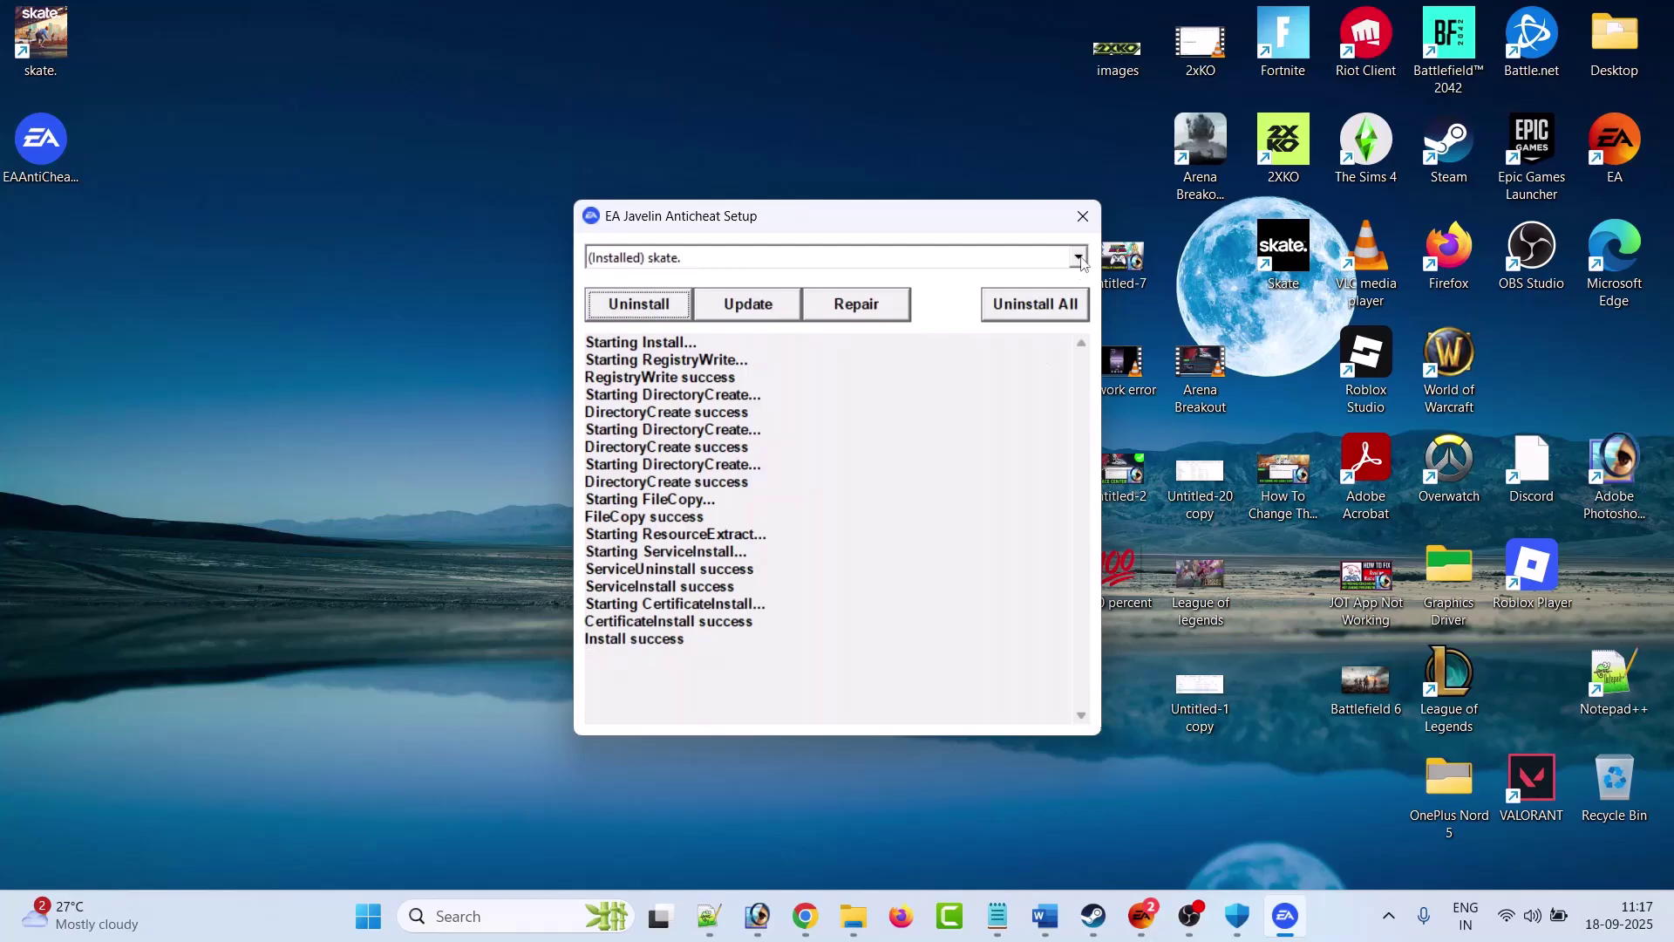
{"action": "left_click", "coordinate": [1083, 215]}
- Check skate. in the Steam library, then read Fix 7 about conflicting software in the Word document
{"action": "left_click", "coordinate": [1127, 916]}
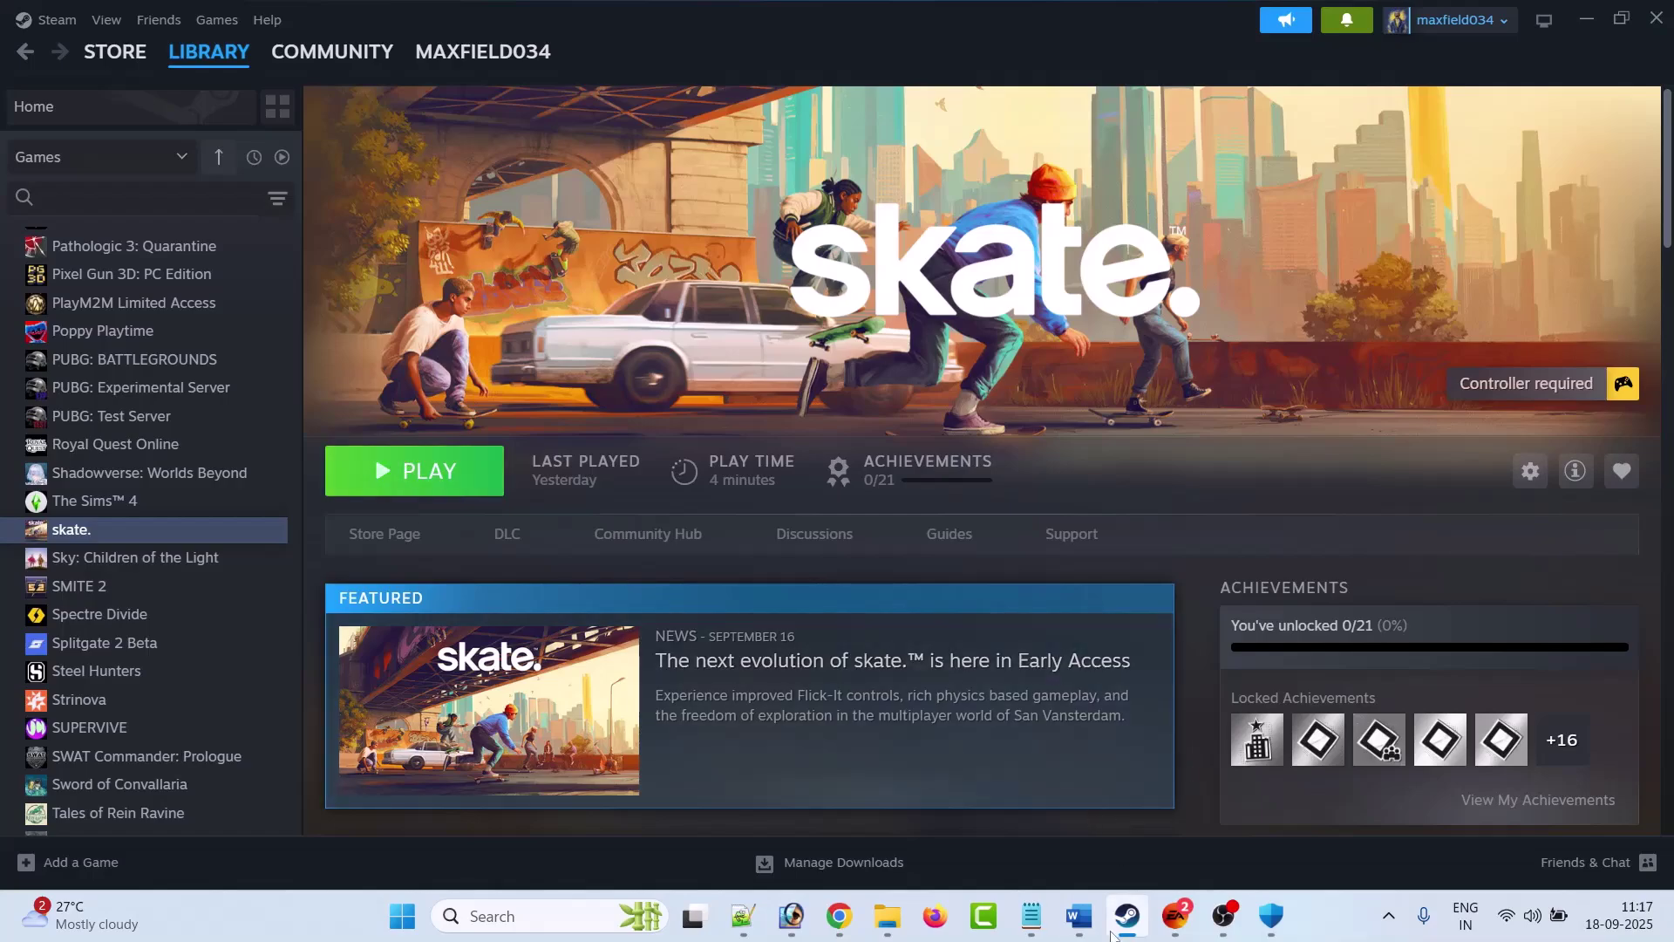
{"action": "left_click", "coordinate": [1081, 917]}
{"action": "scroll", "coordinate": [763, 608], "scroll_direction": "down", "scroll_amount": 2}
{"action": "scroll", "coordinate": [674, 554], "scroll_direction": "down", "scroll_amount": 1}
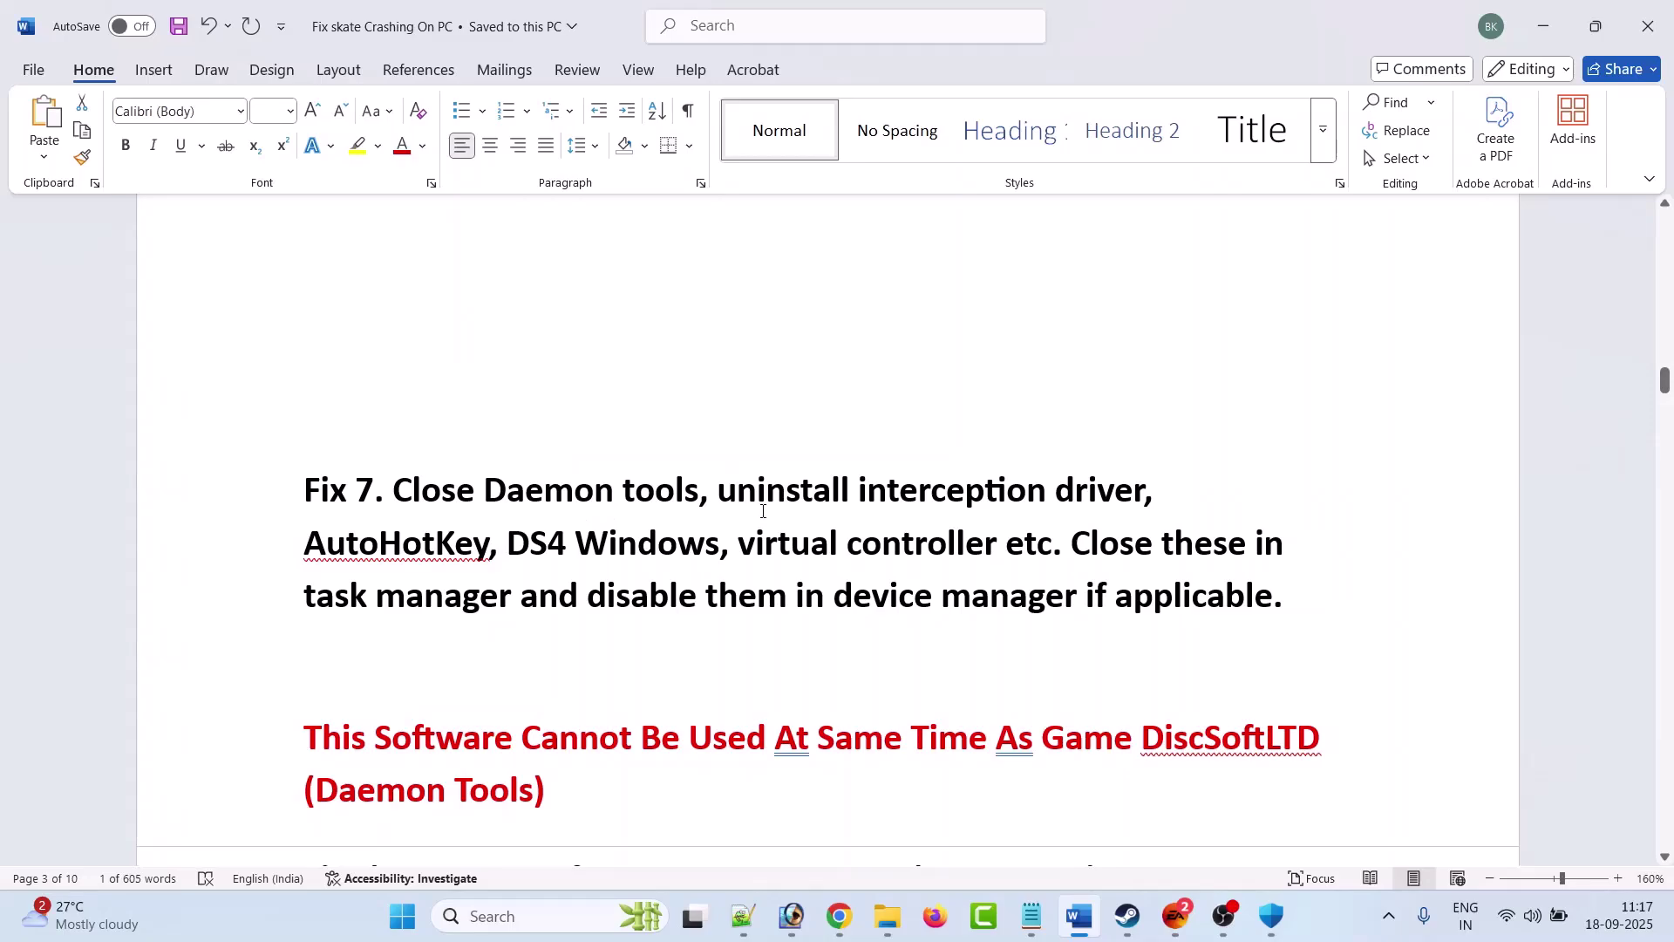
{"action": "scroll", "coordinate": [783, 500], "scroll_direction": "down", "scroll_amount": 1}
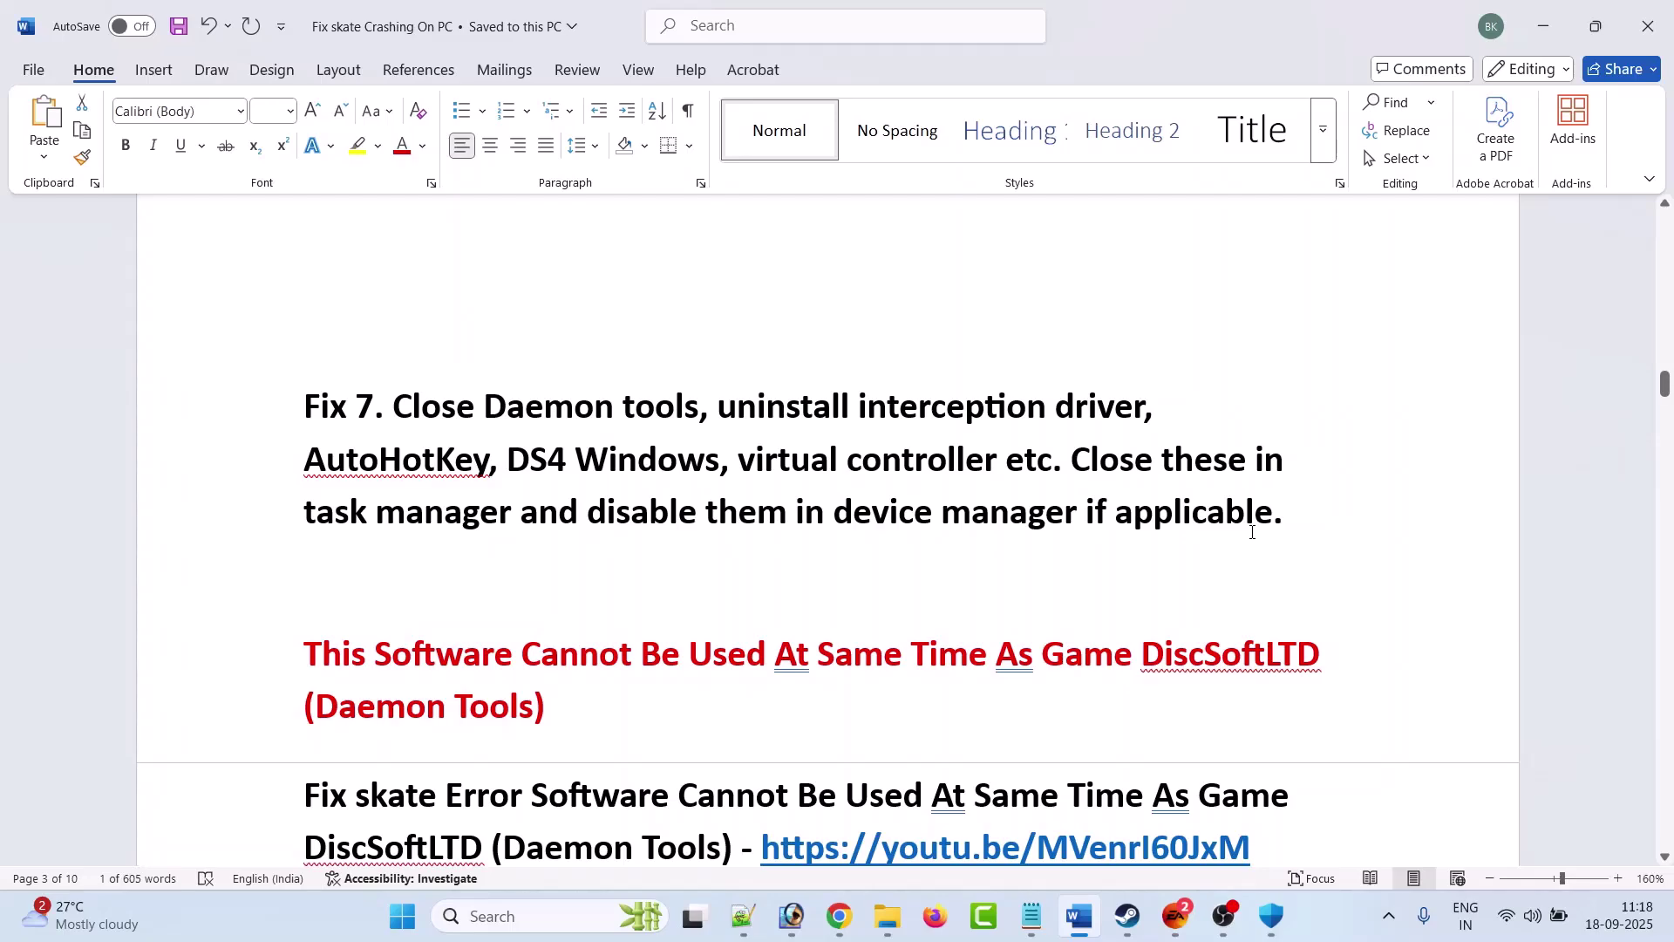
- Review the DiscSoftLTD (Daemon Tools) error section and its video link under Fix 7
{"action": "scroll", "coordinate": [1252, 532], "scroll_direction": "down", "scroll_amount": 2}
{"action": "left_click_drag", "start_coordinate": [1157, 492], "coordinate": [1279, 492]}
{"action": "left_click", "coordinate": [596, 547]}
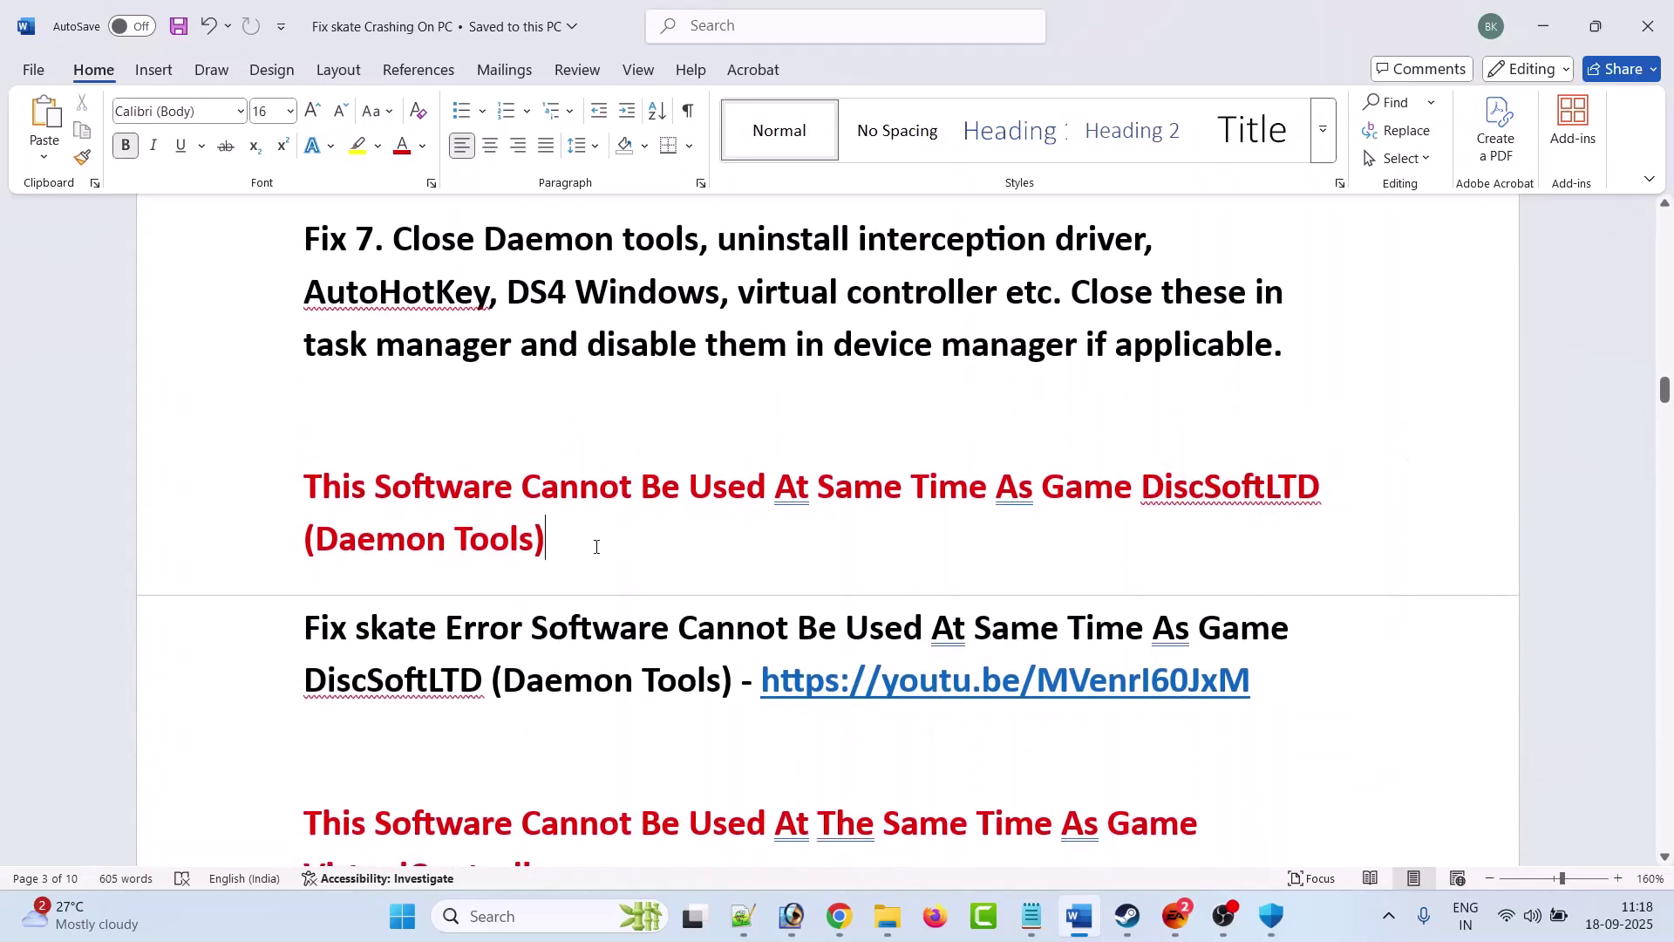
{"action": "scroll", "coordinate": [877, 584], "scroll_direction": "down", "scroll_amount": 1}
{"action": "left_click_drag", "start_coordinate": [1197, 583], "coordinate": [760, 597]}
{"action": "left_click", "coordinate": [674, 593]}
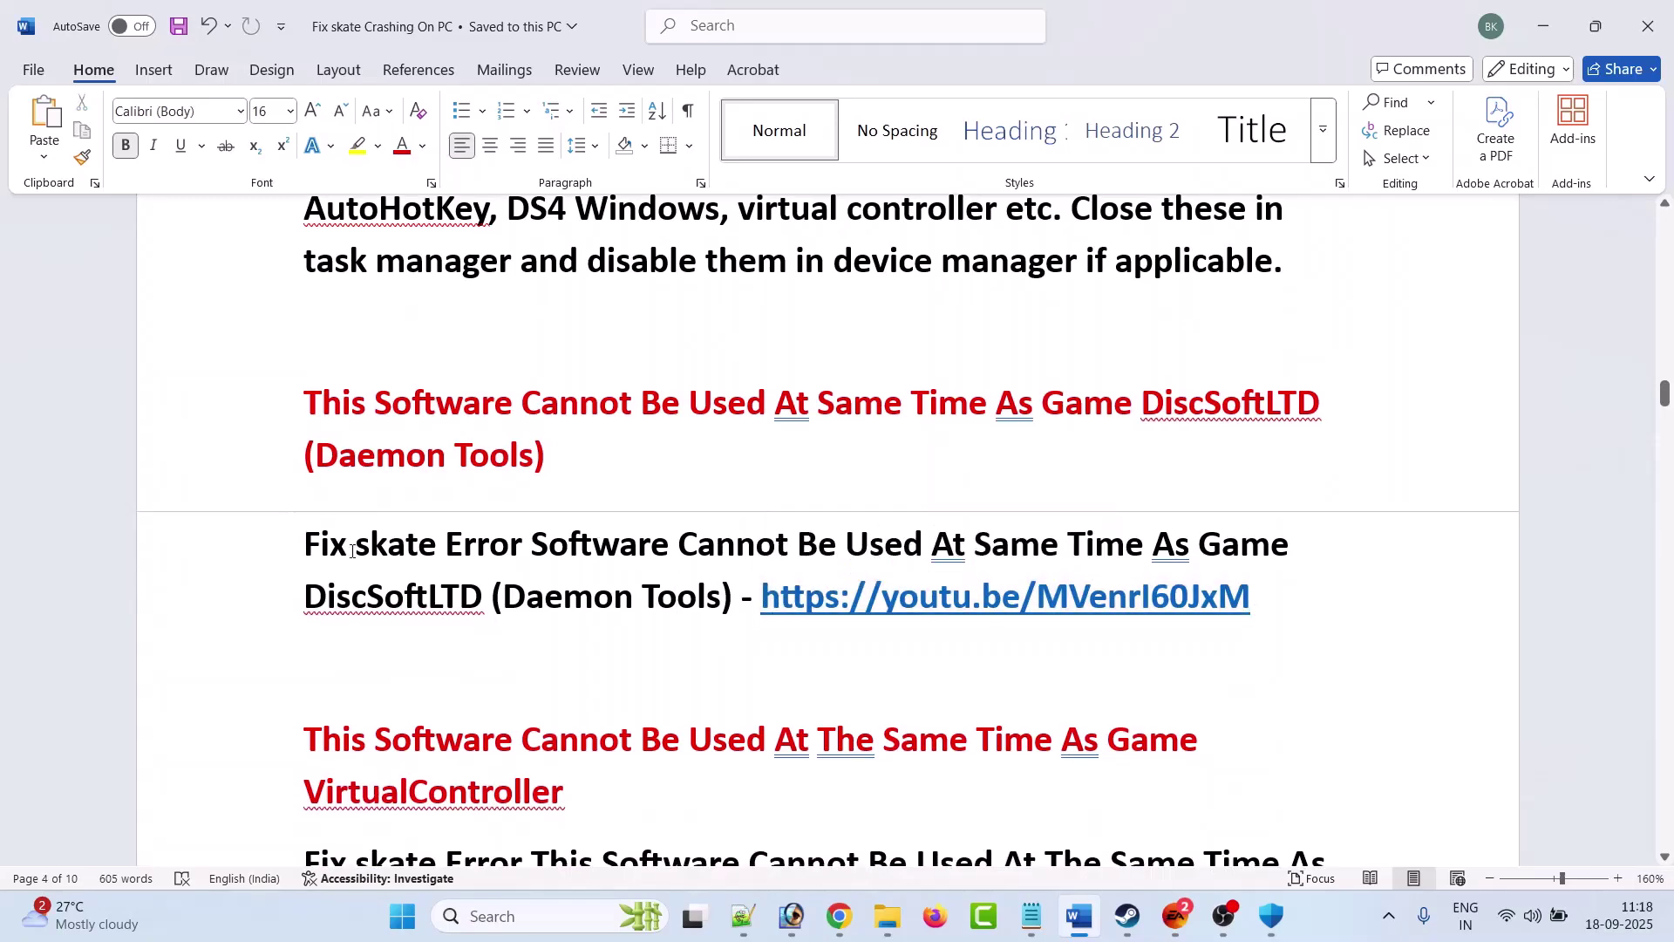
{"action": "left_click_drag", "start_coordinate": [303, 545], "coordinate": [721, 600]}
{"action": "scroll", "coordinate": [523, 584], "scroll_direction": "down", "scroll_amount": 2}
{"action": "left_click", "coordinate": [516, 584]}
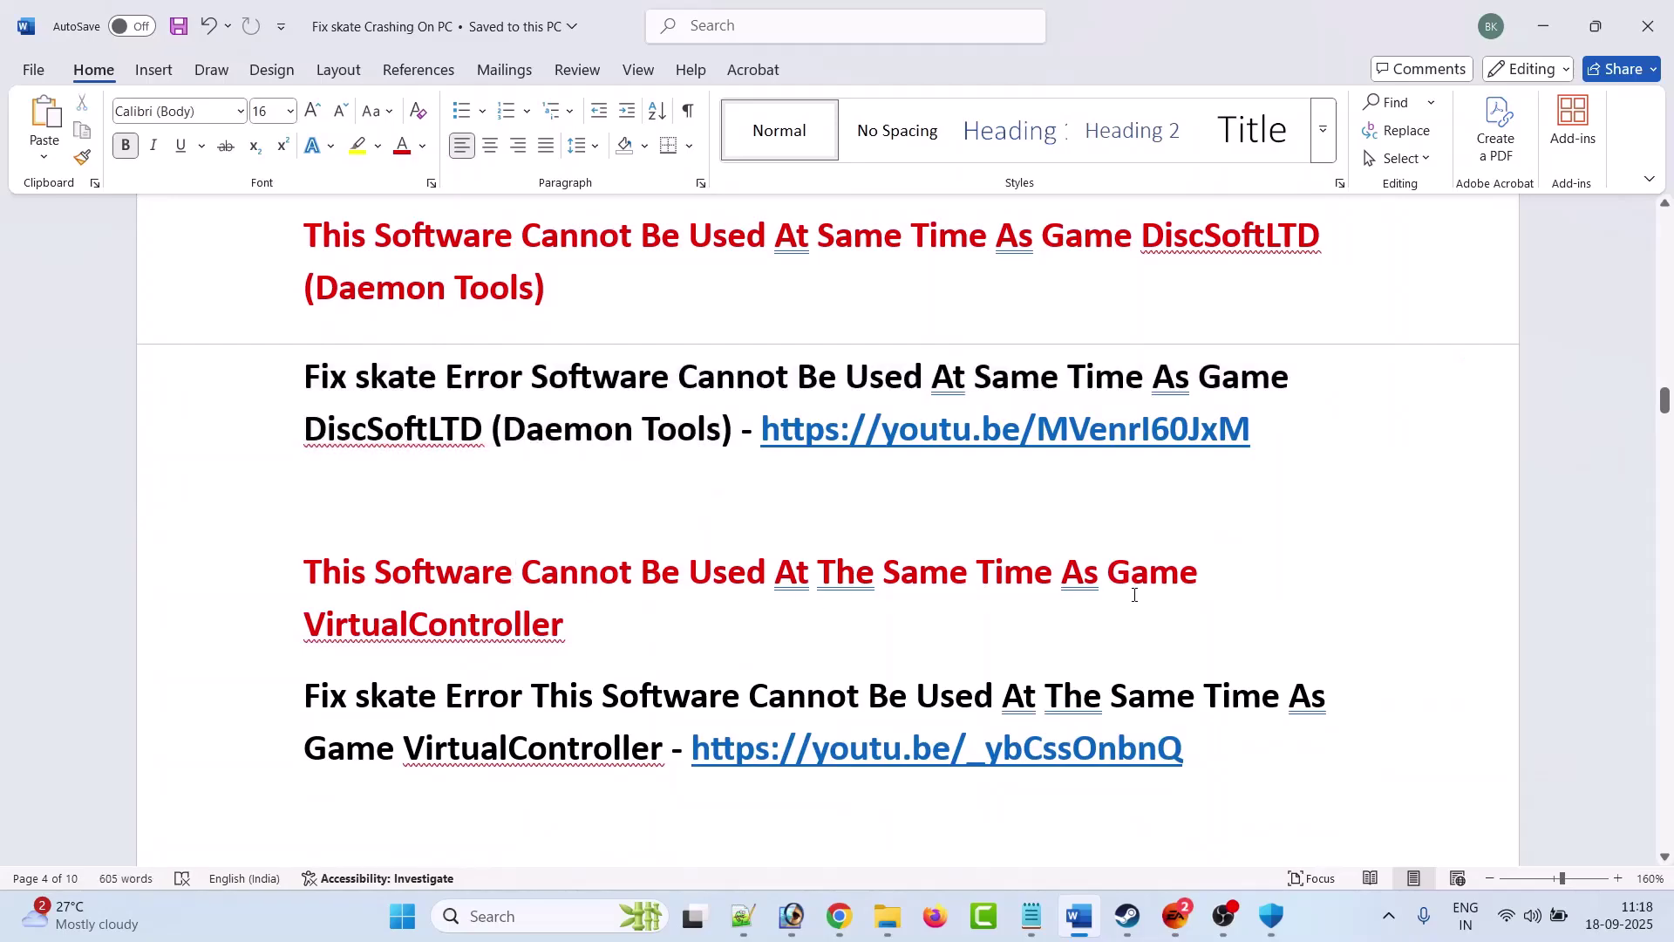
- Review the VirtualController error section and its video link under Fix 7
{"action": "left_click_drag", "start_coordinate": [575, 622], "coordinate": [301, 624]}
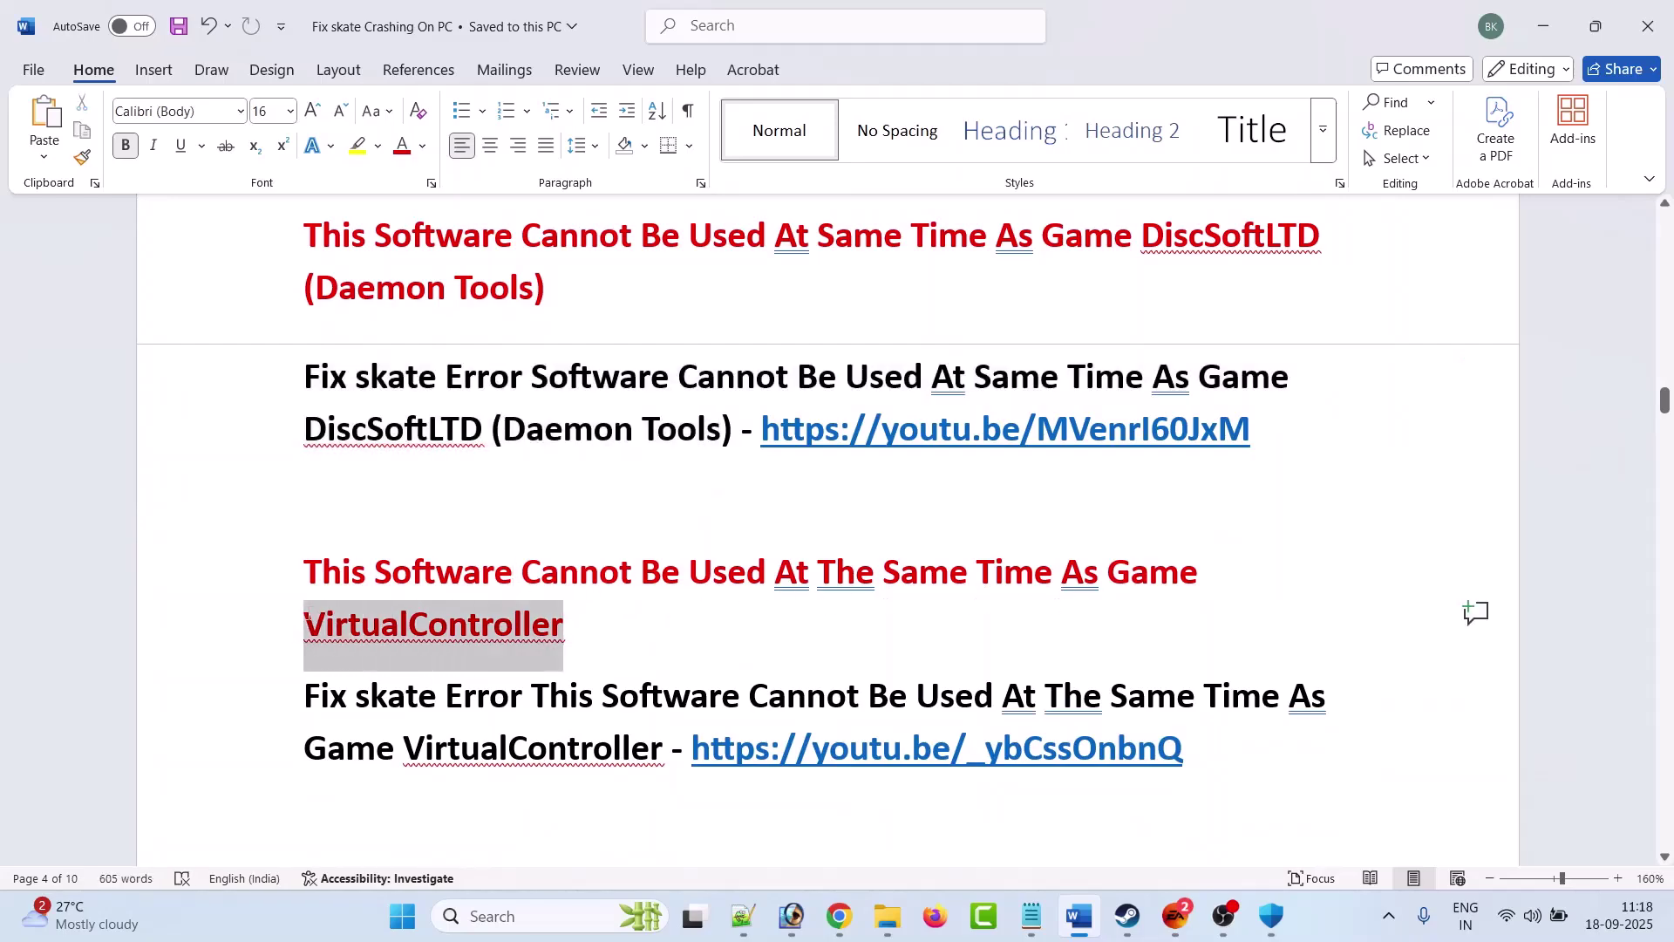
{"action": "left_click", "coordinate": [782, 664]}
{"action": "scroll", "coordinate": [782, 663], "scroll_direction": "down", "scroll_amount": 1}
{"action": "left_click_drag", "start_coordinate": [1183, 664], "coordinate": [692, 667]}
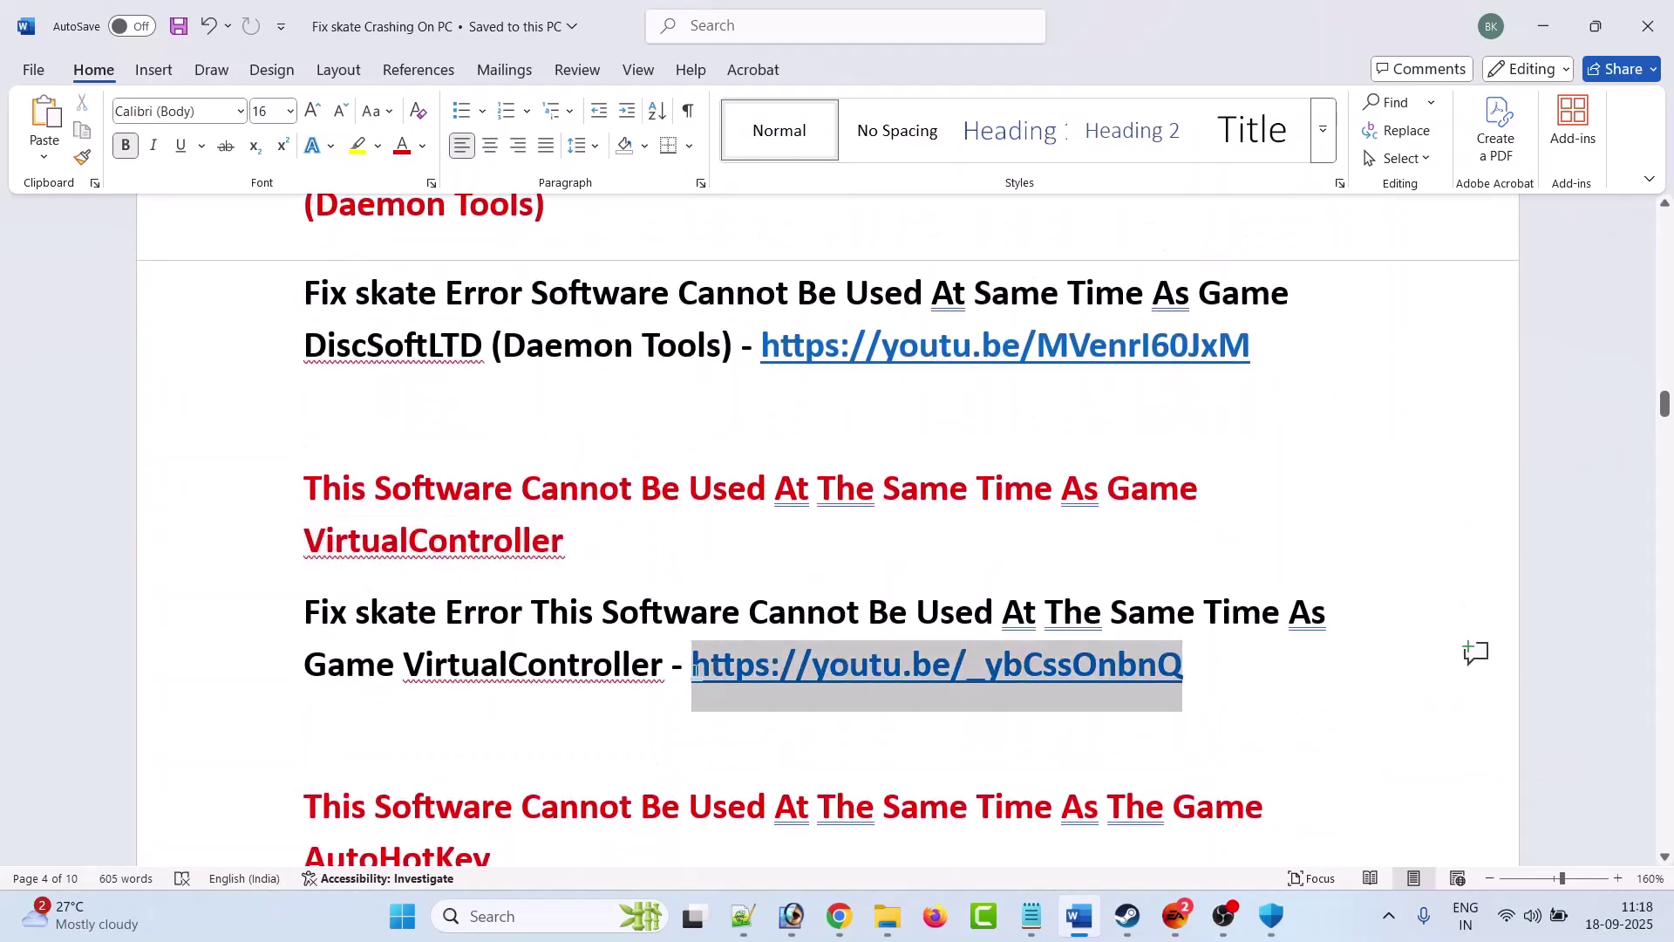
{"action": "left_click", "coordinate": [526, 663]}
{"action": "scroll", "coordinate": [523, 649], "scroll_direction": "down", "scroll_amount": 3}
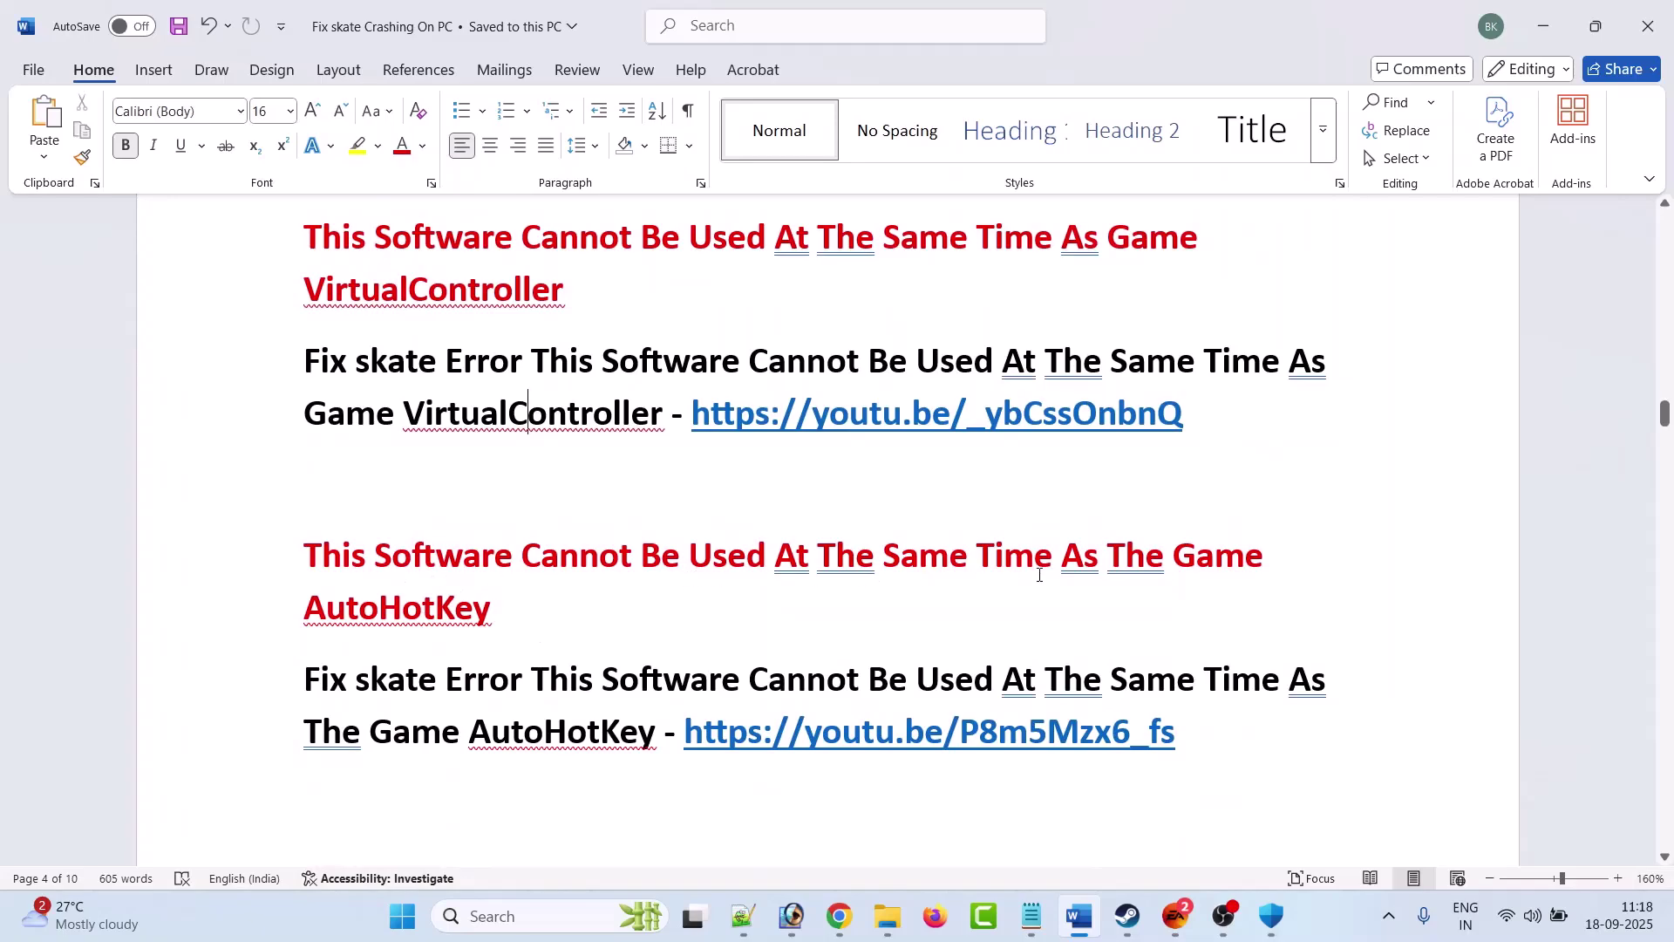
- Review the AutoHotKey error section and its video link under Fix 7
{"action": "double_click", "coordinate": [442, 611]}
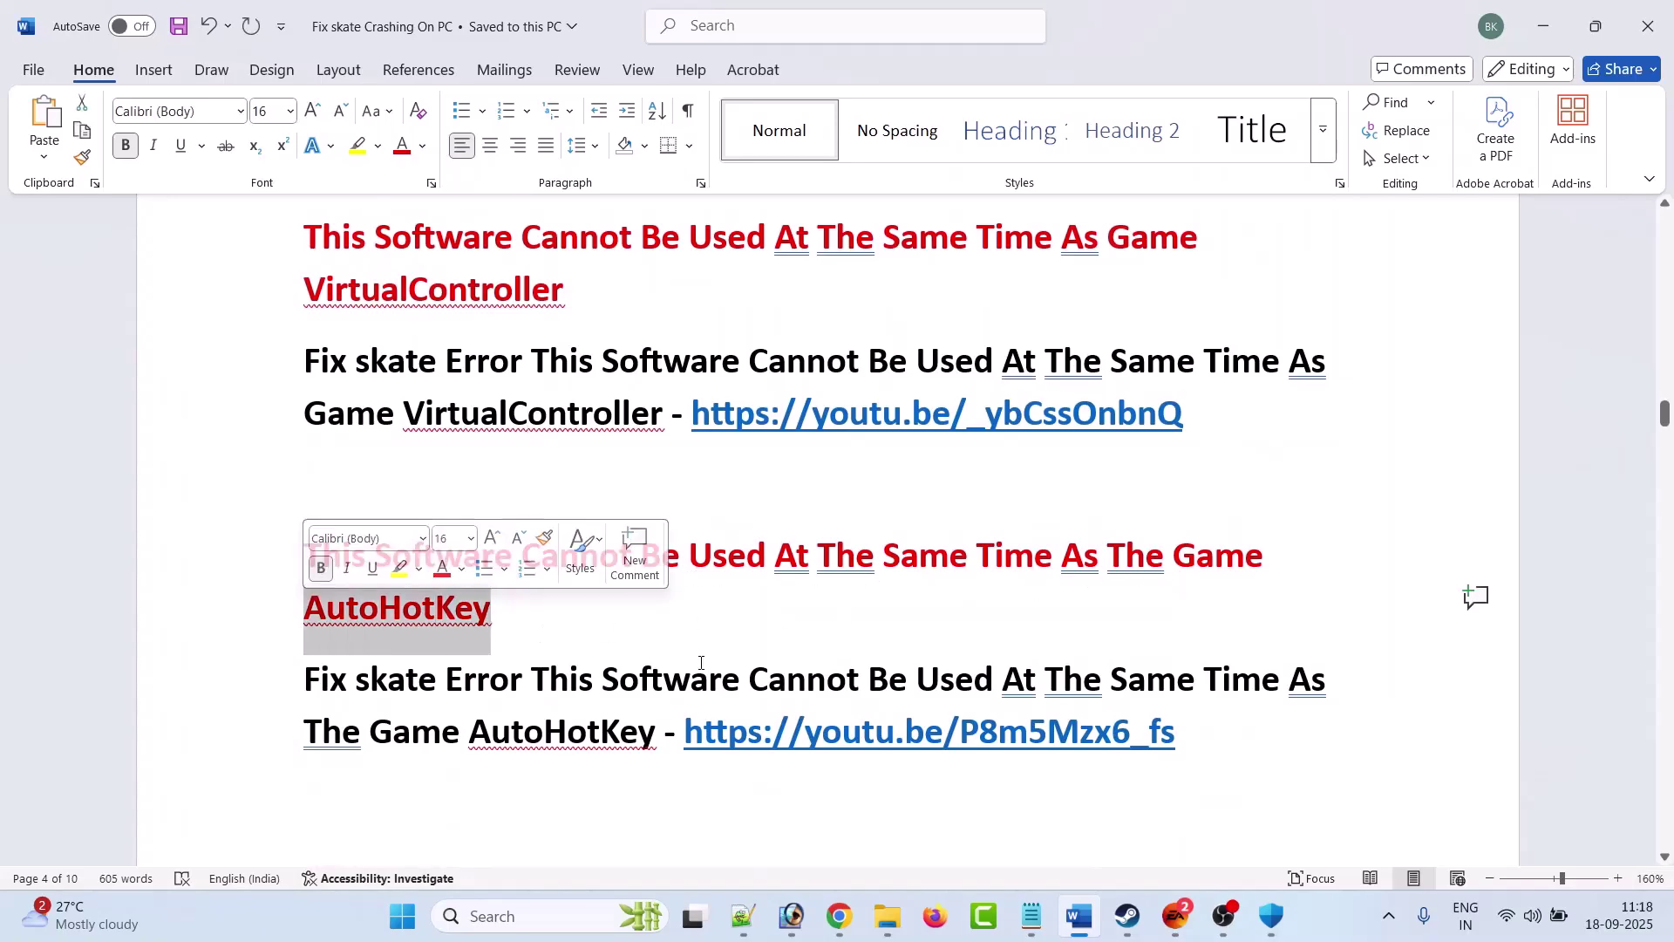
{"action": "left_click", "coordinate": [721, 694]}
{"action": "scroll", "coordinate": [721, 694], "scroll_direction": "down", "scroll_amount": 1}
{"action": "left_click_drag", "start_coordinate": [1187, 652], "coordinate": [685, 652]}
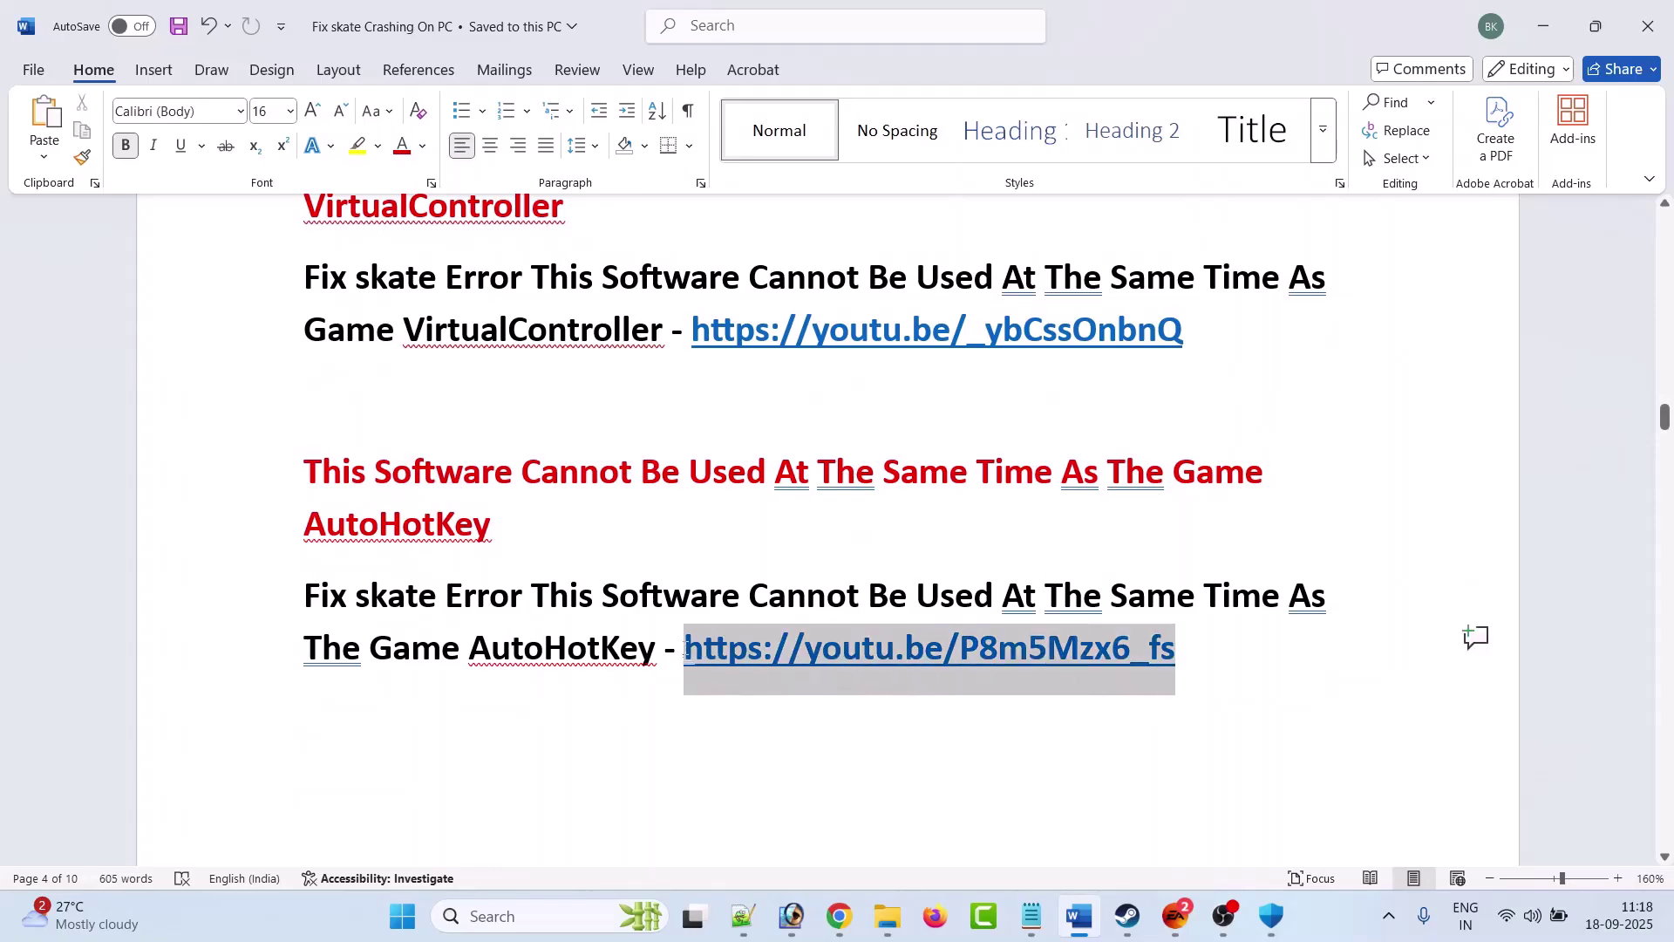
{"action": "left_click", "coordinate": [688, 586]}
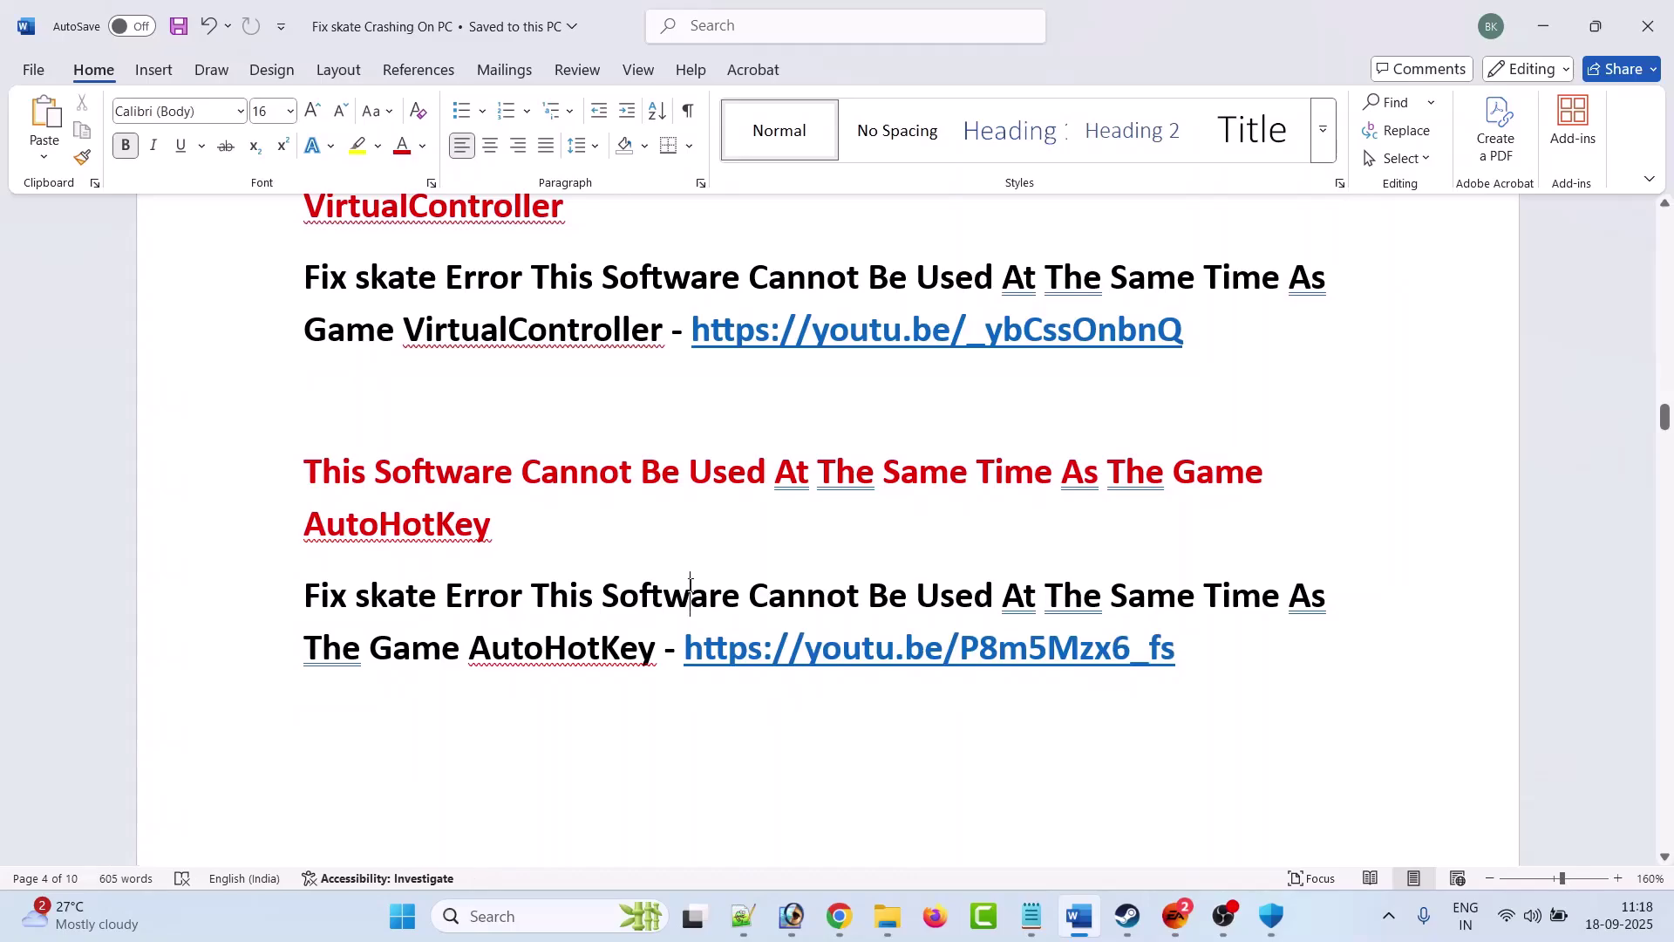
{"action": "scroll", "coordinate": [689, 585], "scroll_direction": "up", "scroll_amount": 3}
{"action": "scroll", "coordinate": [690, 585], "scroll_direction": "down", "scroll_amount": 4}
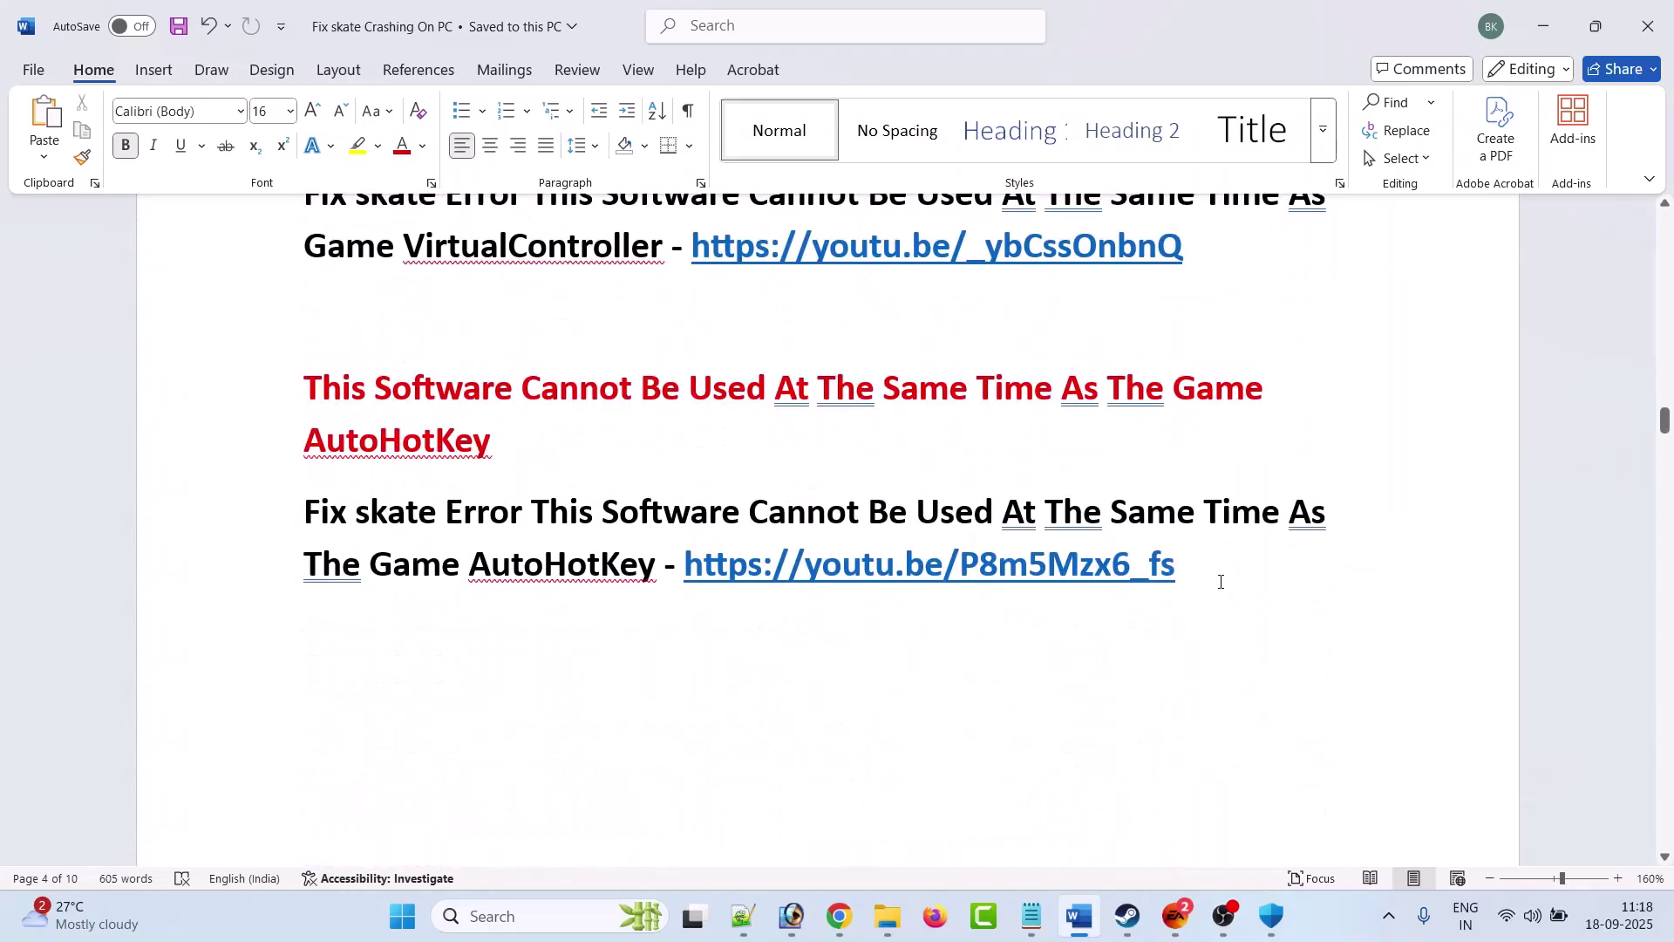
- Review Fix 8 on clean graphics driver installation, including the NVIDIA, AMD and Intel driver download links
{"action": "scroll", "coordinate": [1221, 581], "scroll_direction": "down", "scroll_amount": 6}
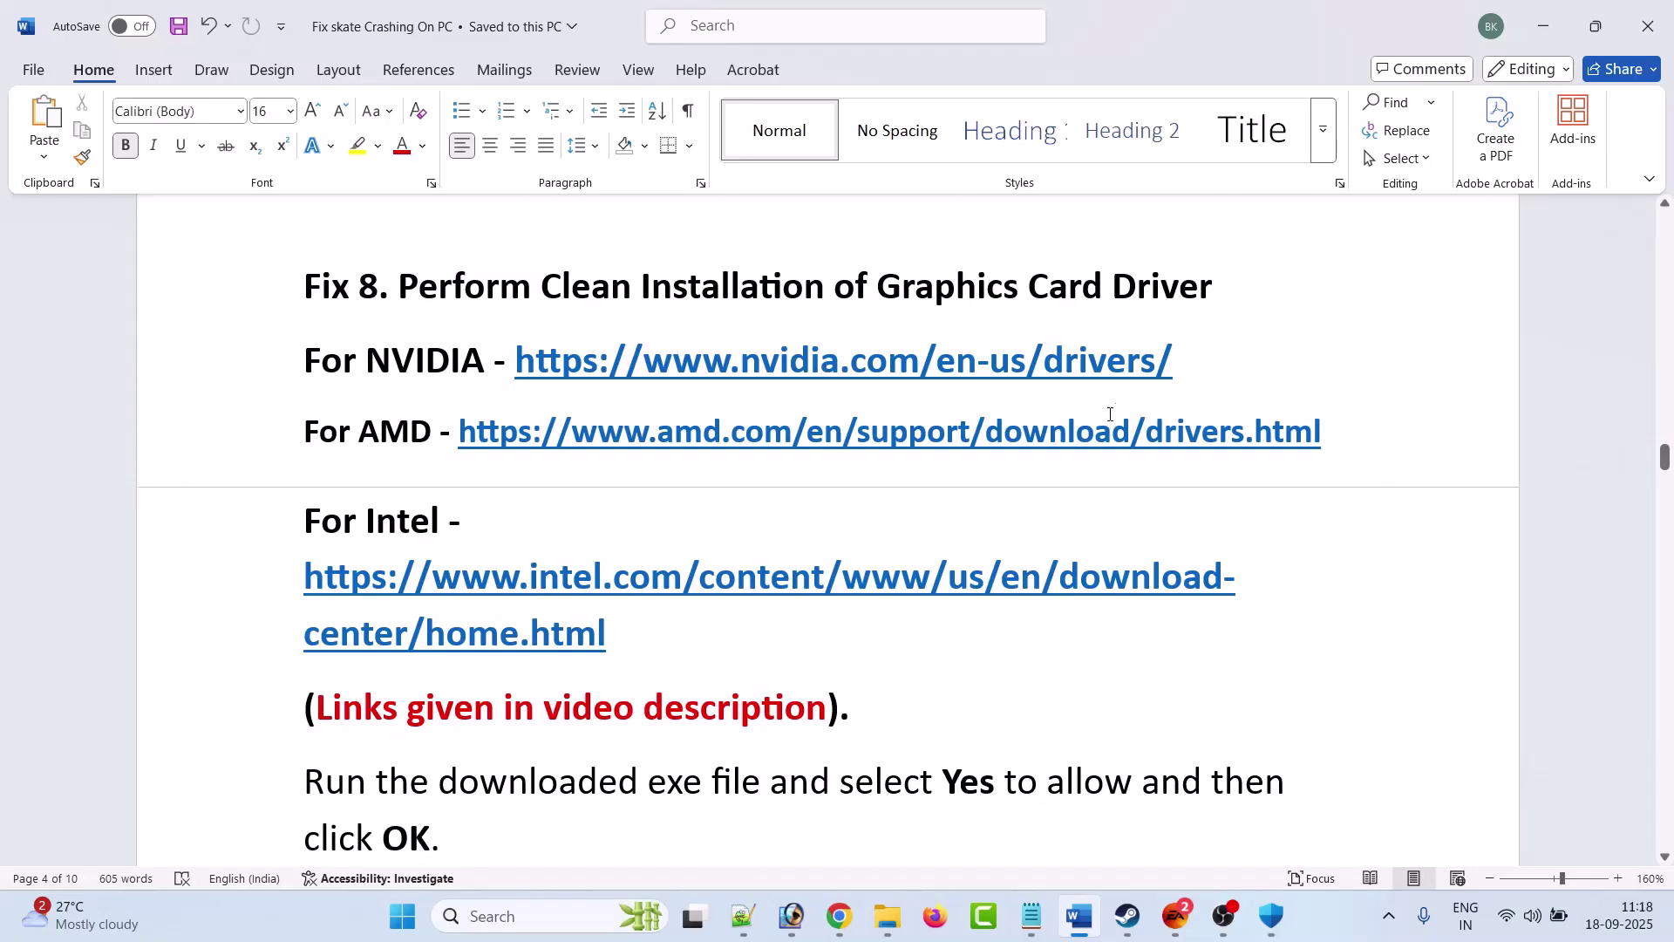
{"action": "left_click_drag", "start_coordinate": [1183, 367], "coordinate": [519, 362]}
{"action": "left_click", "coordinate": [513, 477]}
{"action": "left_click_drag", "start_coordinate": [1355, 440], "coordinate": [458, 436]}
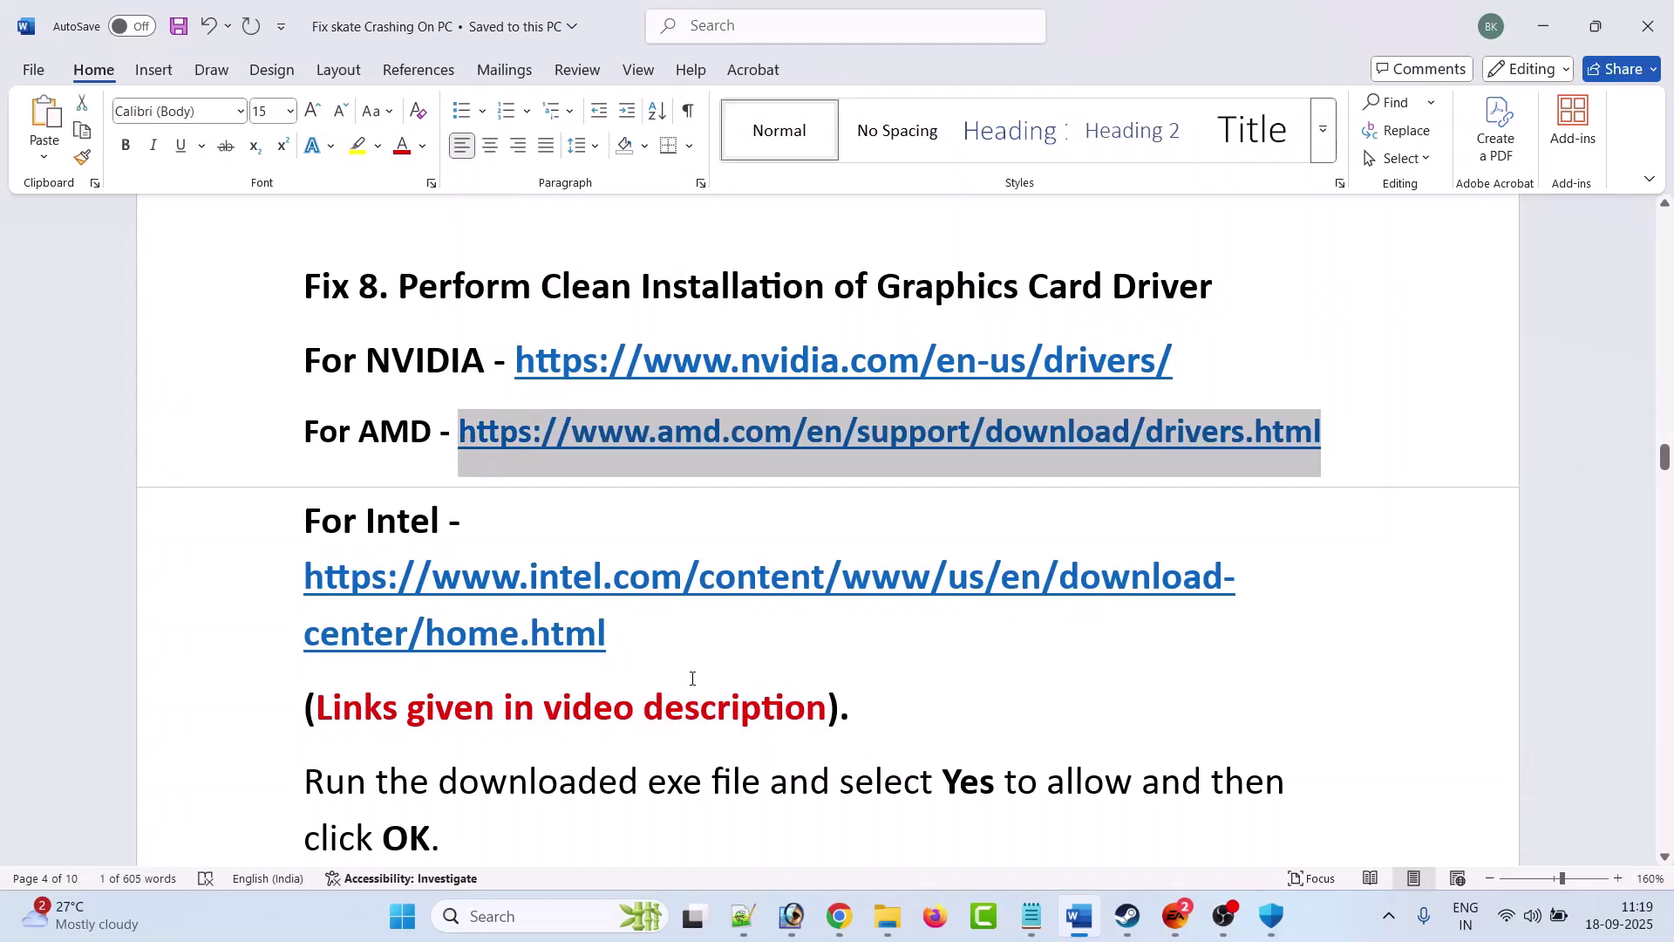
{"action": "left_click_drag", "start_coordinate": [666, 650], "coordinate": [303, 577]}
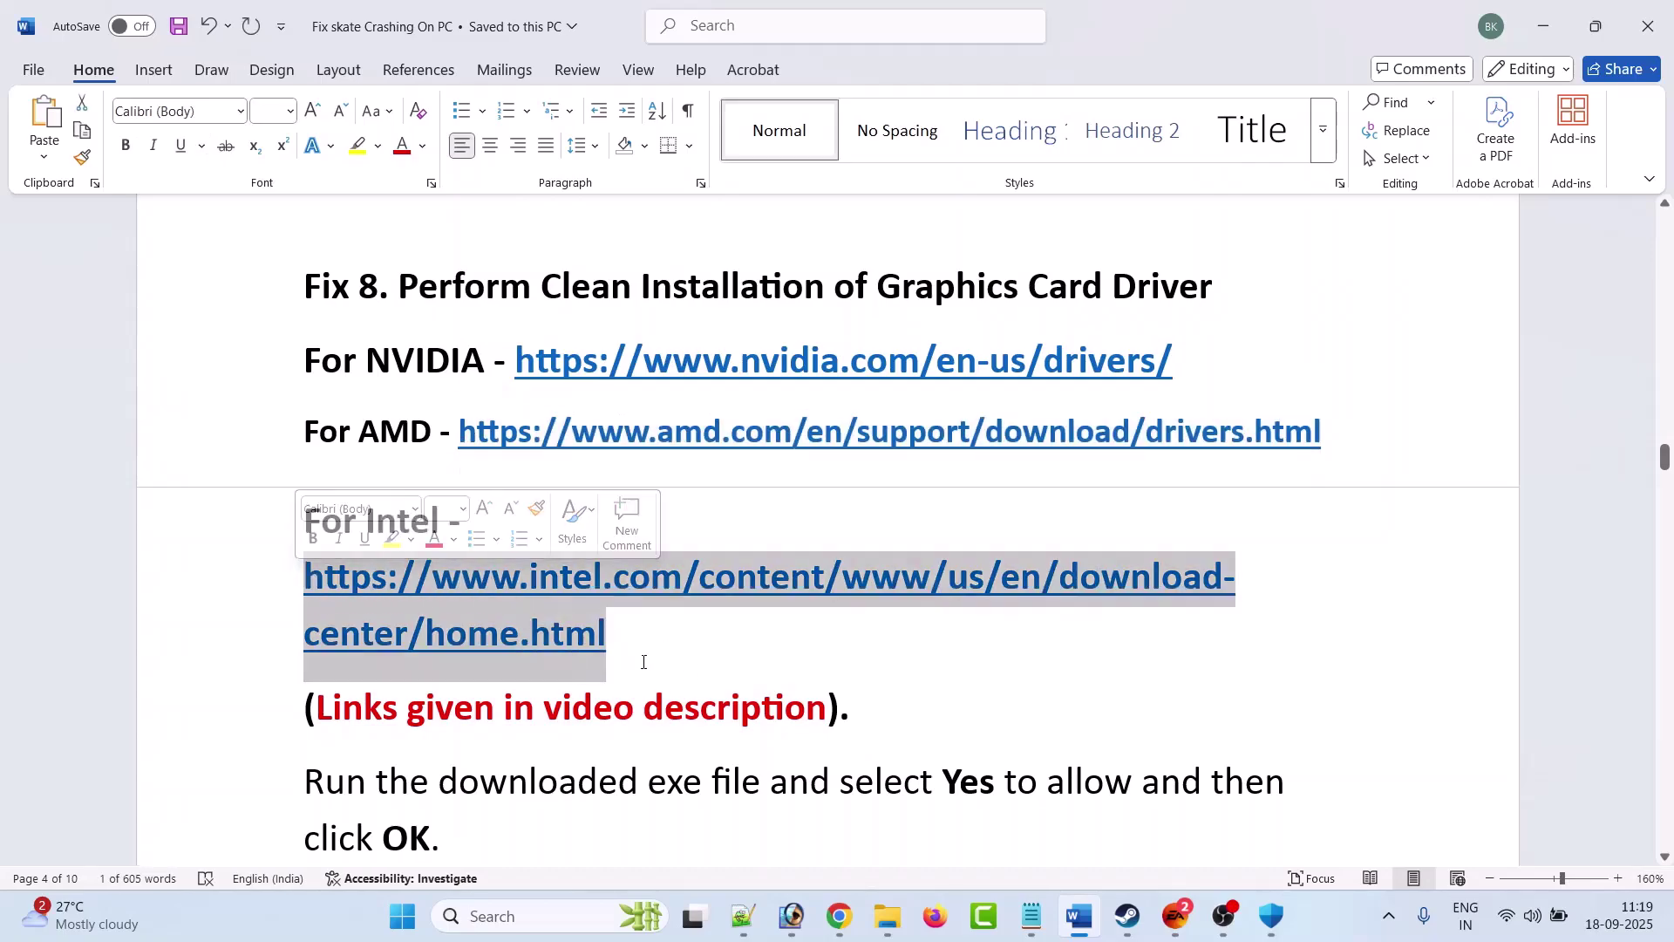
{"action": "scroll", "coordinate": [663, 661], "scroll_direction": "down", "scroll_amount": 1}
{"action": "scroll", "coordinate": [715, 620], "scroll_direction": "up", "scroll_amount": 1}
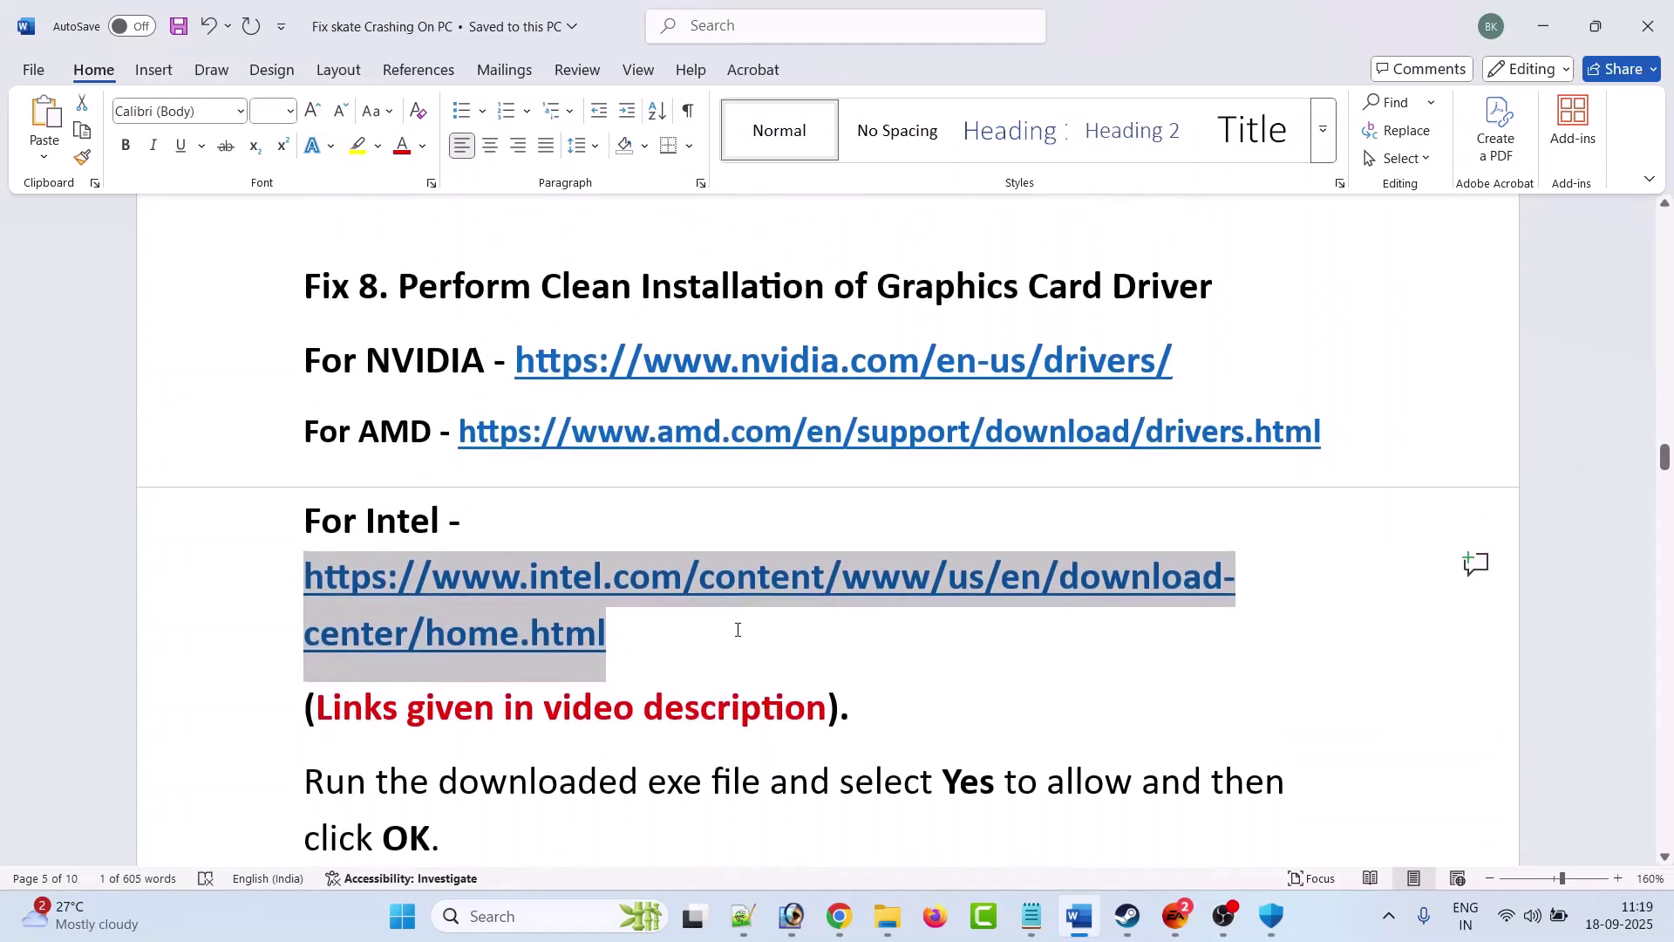
- Open the NVIDIA drivers link from Fix 8 and find drivers for the GeForce RTX 3050 on Windows 11
{"action": "left_click_drag", "start_coordinate": [1186, 363], "coordinate": [510, 361]}
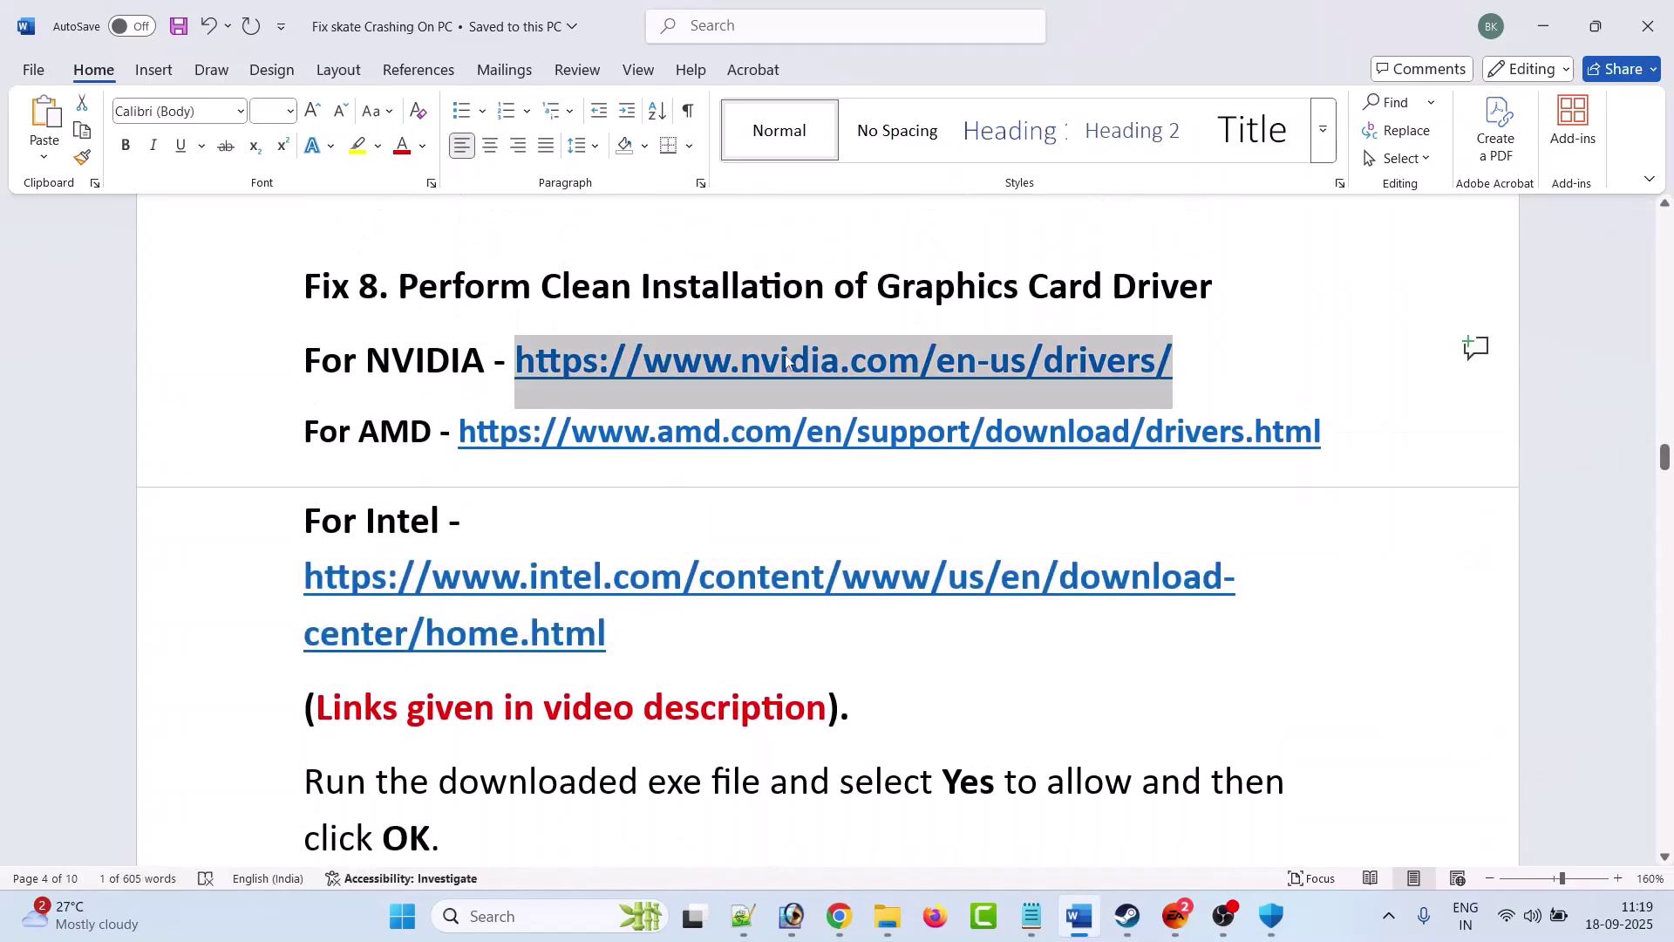
{"action": "left_click", "coordinate": [758, 362], "text": "ctrl"}
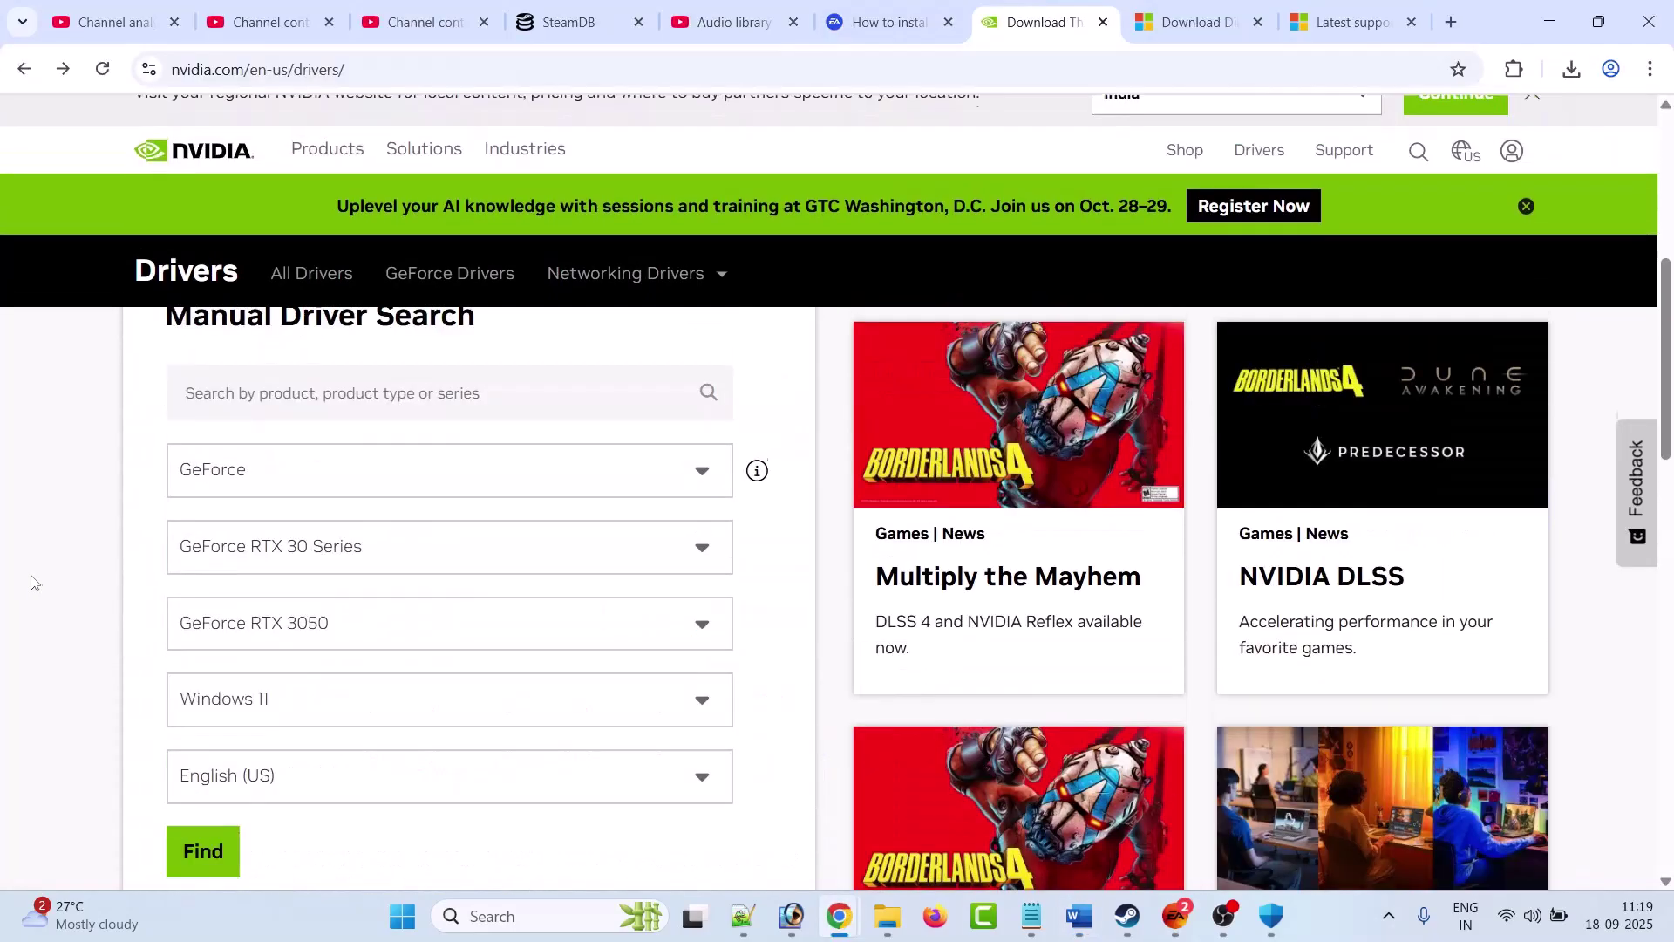
{"action": "scroll", "coordinate": [31, 583], "scroll_direction": "down", "scroll_amount": 3}
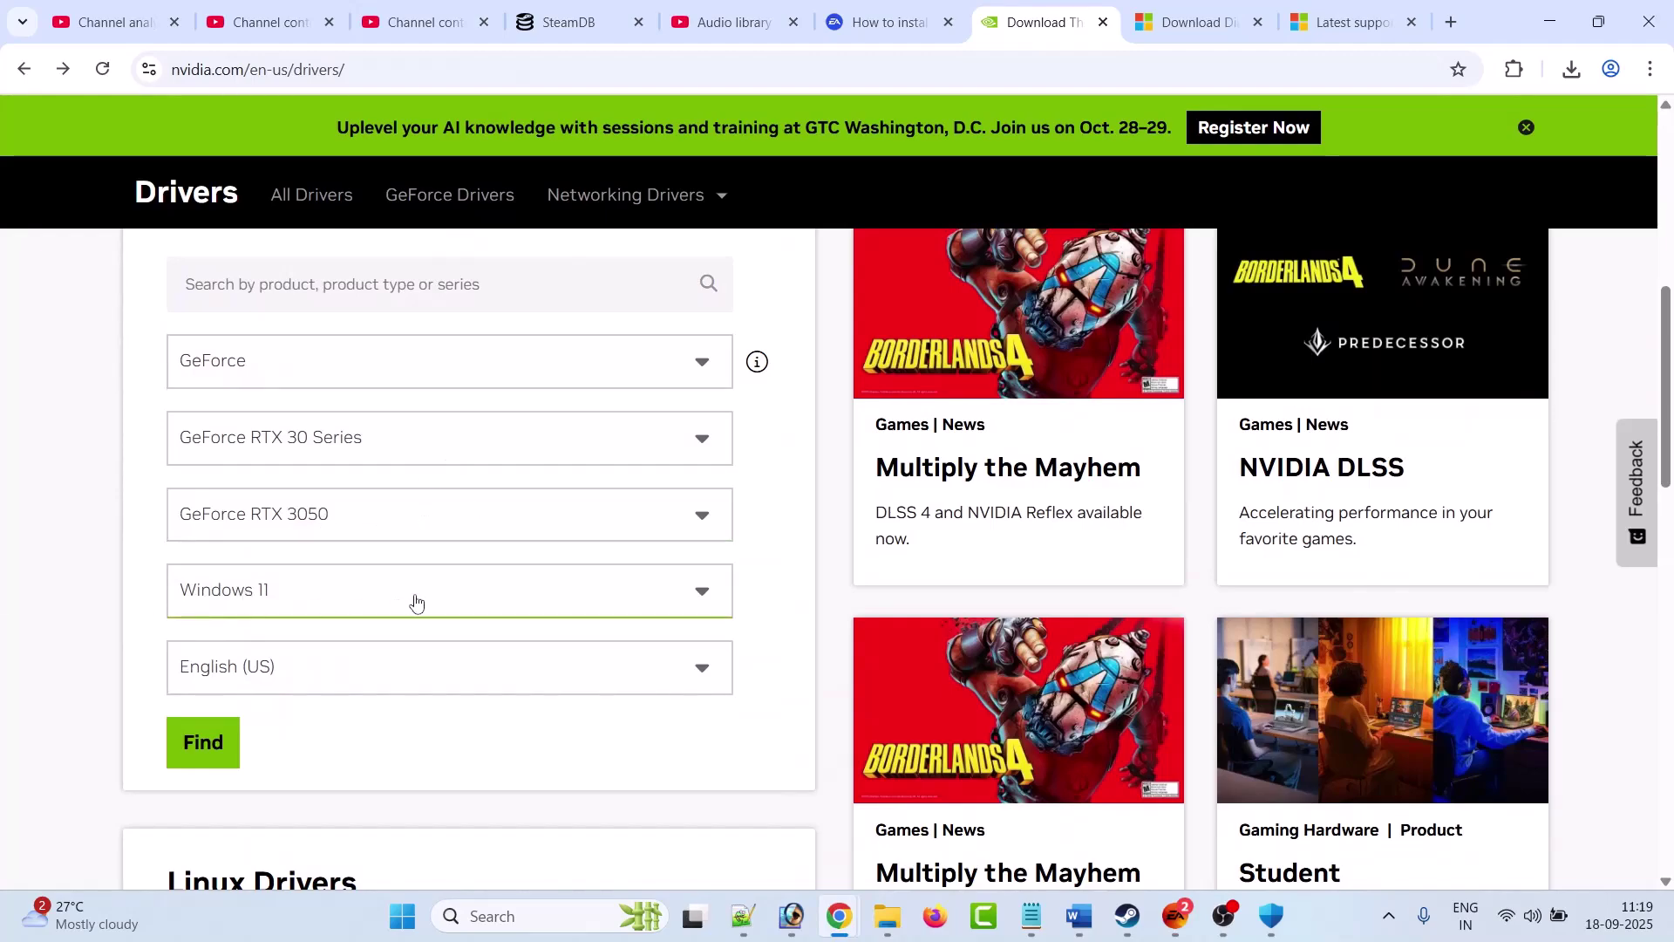
{"action": "left_click", "coordinate": [202, 742]}
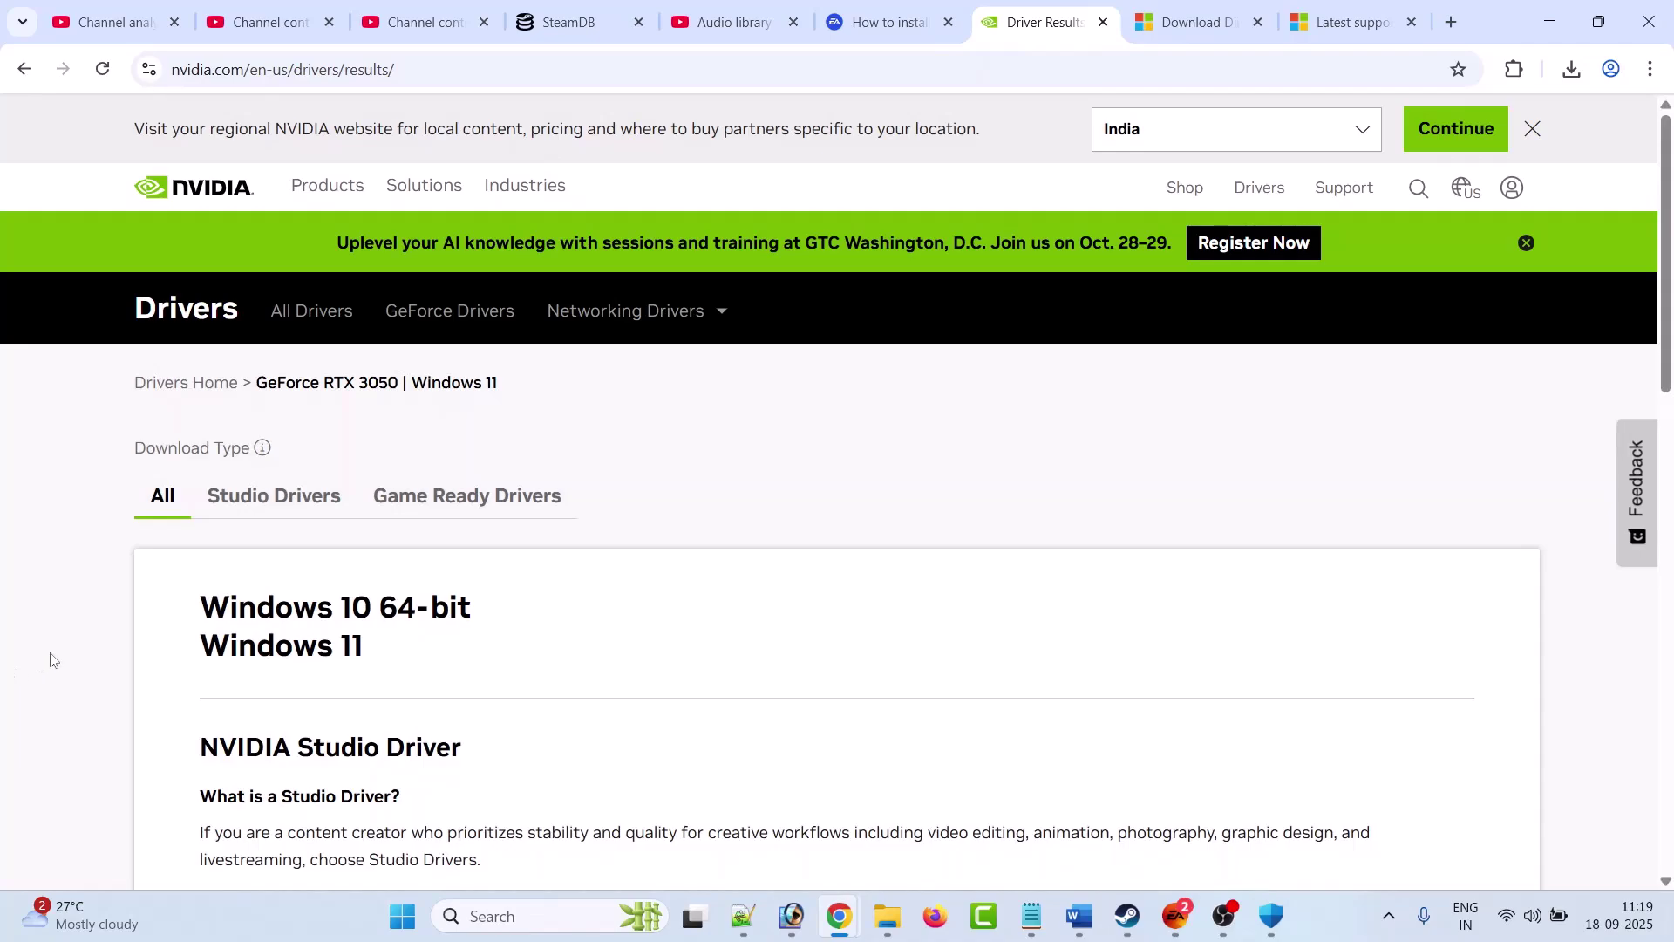
- Download GeForce Game Ready Driver version 581.29 from the driver results
{"action": "scroll", "coordinate": [207, 691], "scroll_direction": "down", "scroll_amount": 5}
{"action": "left_click_drag", "start_coordinate": [206, 601], "coordinate": [548, 603]}
{"action": "left_click", "coordinate": [523, 645]}
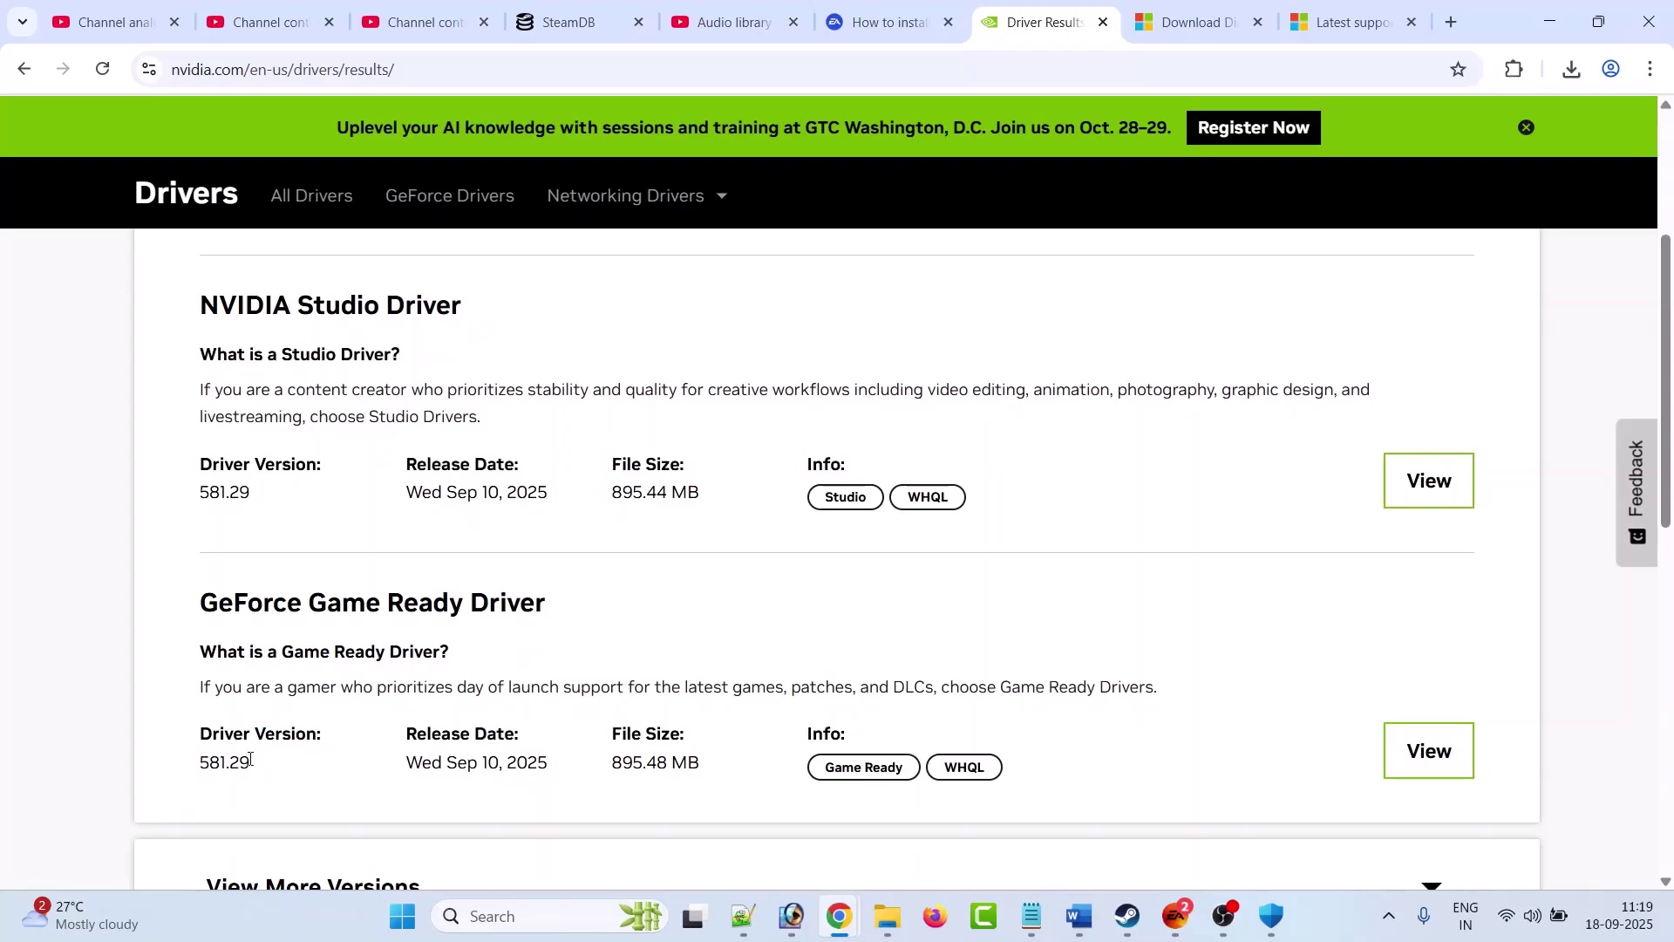
{"action": "left_click_drag", "start_coordinate": [269, 769], "coordinate": [209, 763]}
{"action": "left_click", "coordinate": [1200, 803]}
{"action": "left_click", "coordinate": [1429, 751]}
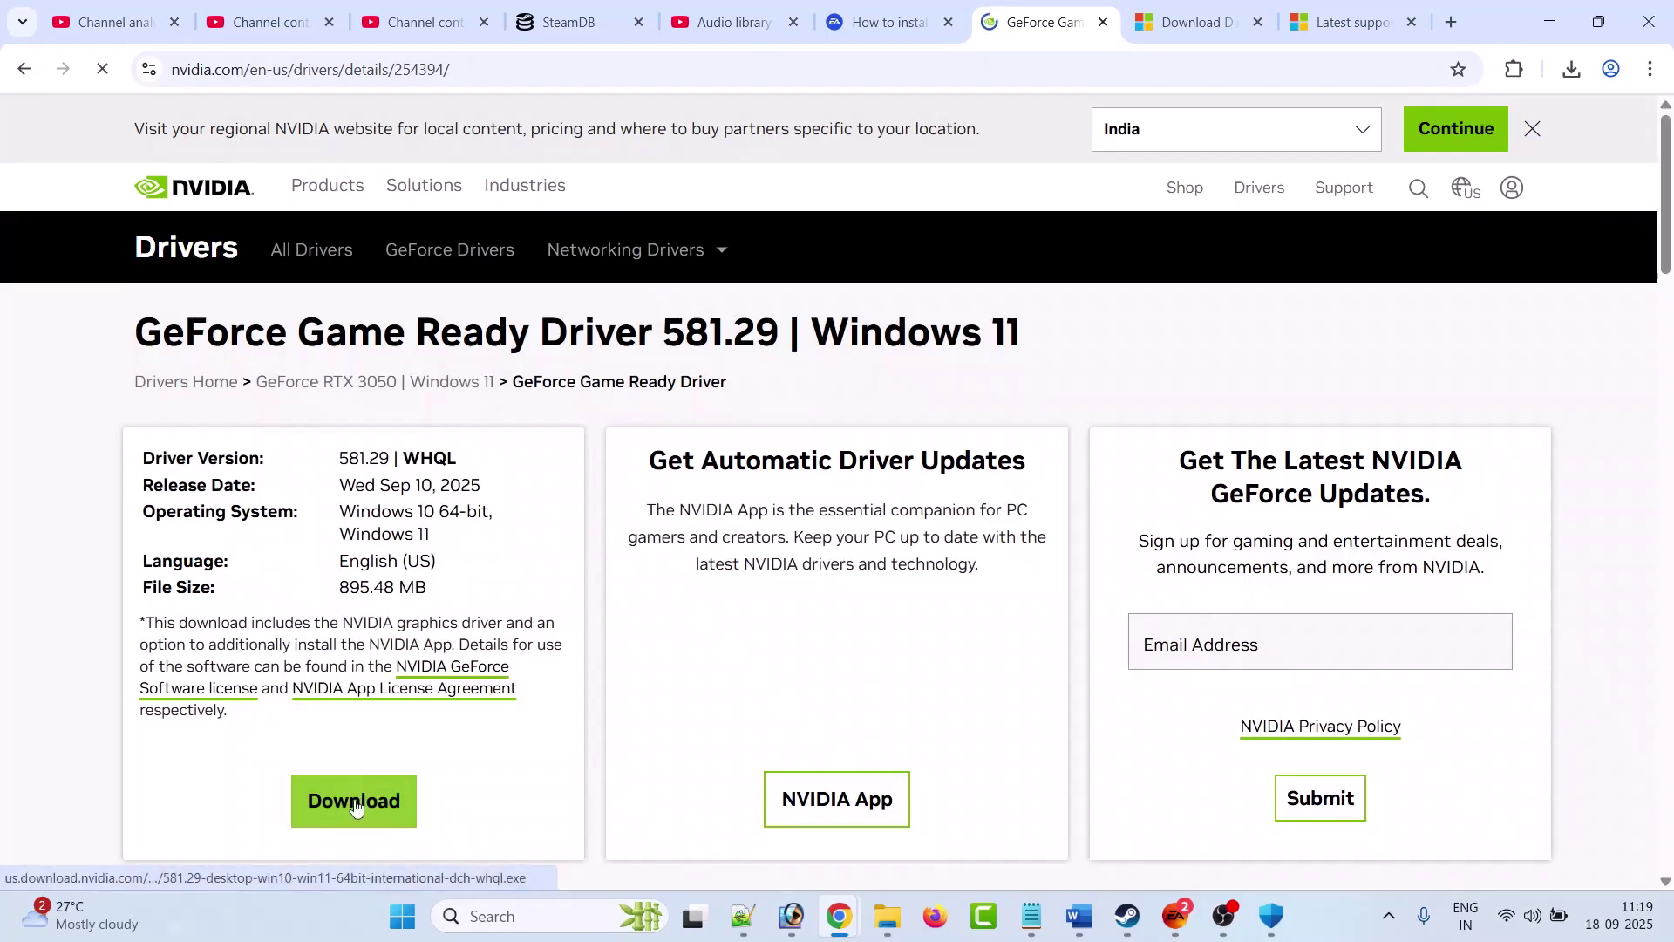
{"action": "left_click", "coordinate": [355, 802]}
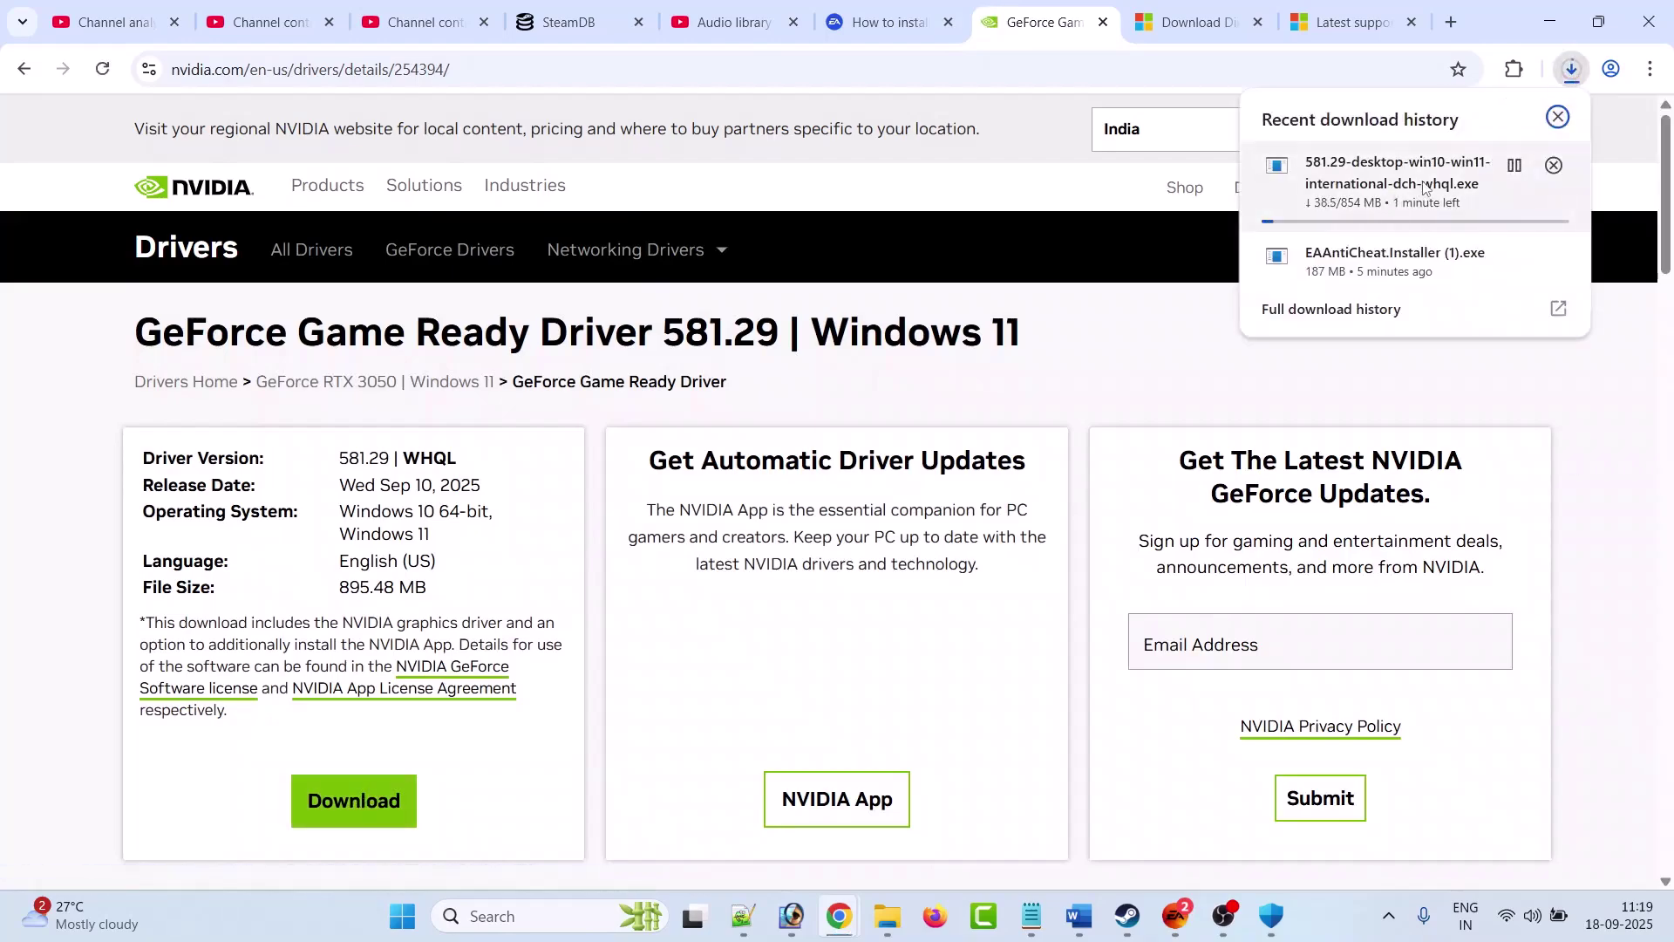
- Switch to the Word document and read Fix 8's NVIDIA installer instructions, from the license agreement to the final restart
{"action": "left_click", "coordinate": [1079, 915]}
{"action": "scroll", "coordinate": [640, 401], "scroll_direction": "down", "scroll_amount": 1}
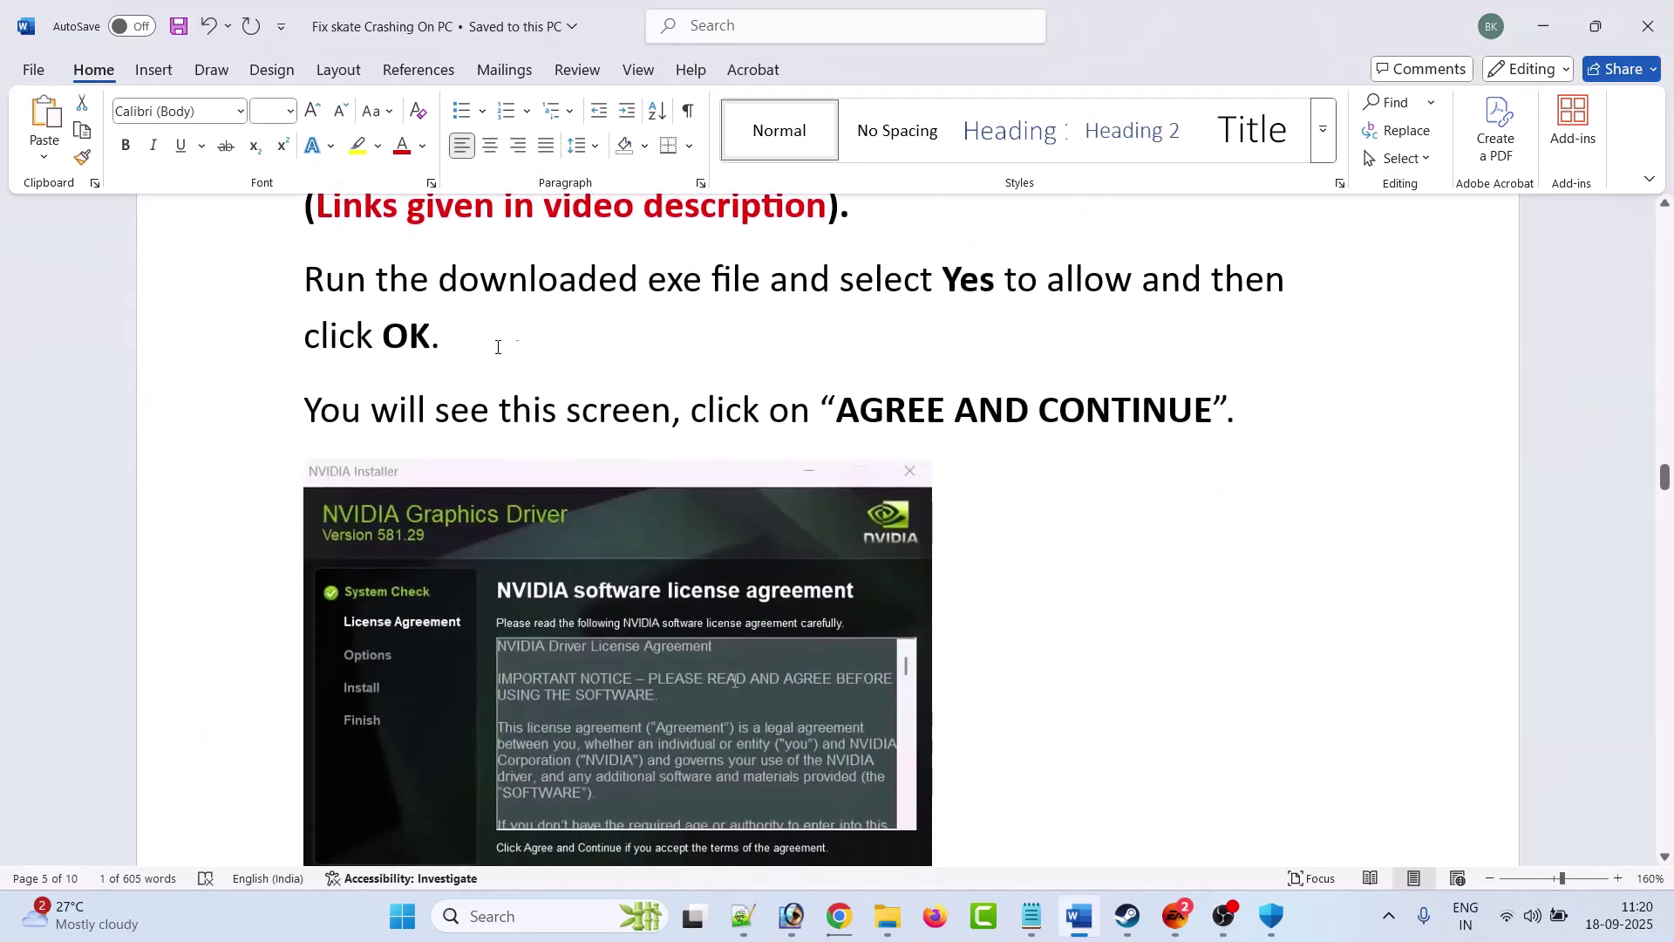
{"action": "scroll", "coordinate": [437, 352], "scroll_direction": "down", "scroll_amount": 1}
{"action": "scroll", "coordinate": [761, 331], "scroll_direction": "down", "scroll_amount": 1}
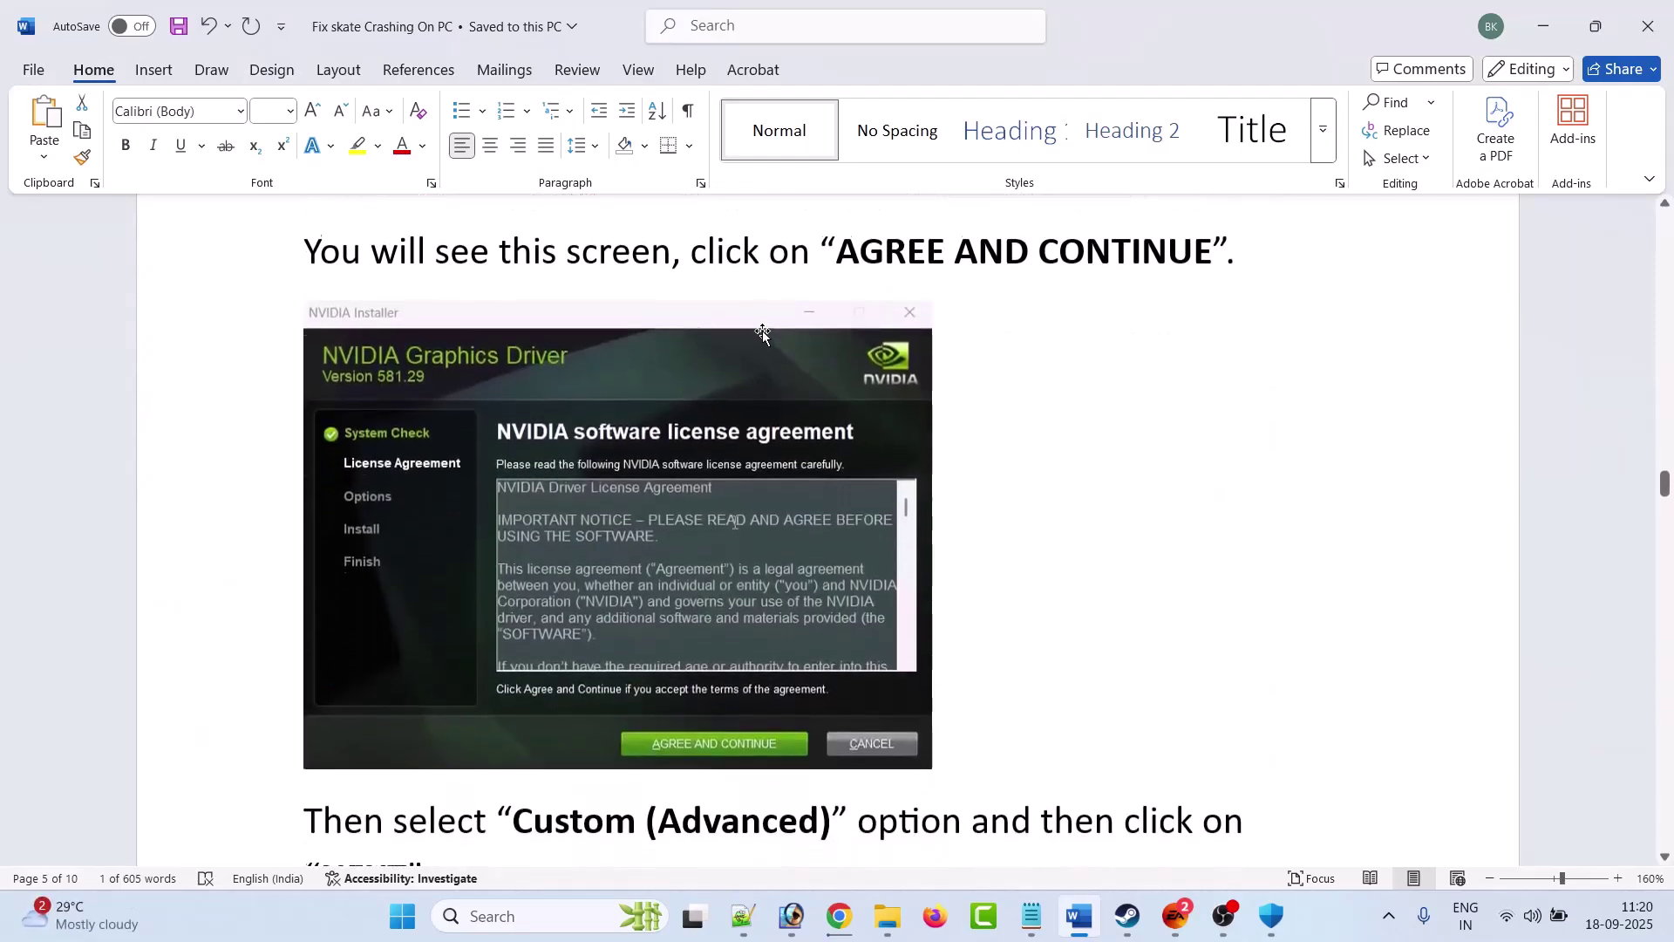
{"action": "scroll", "coordinate": [1159, 433], "scroll_direction": "down", "scroll_amount": 2}
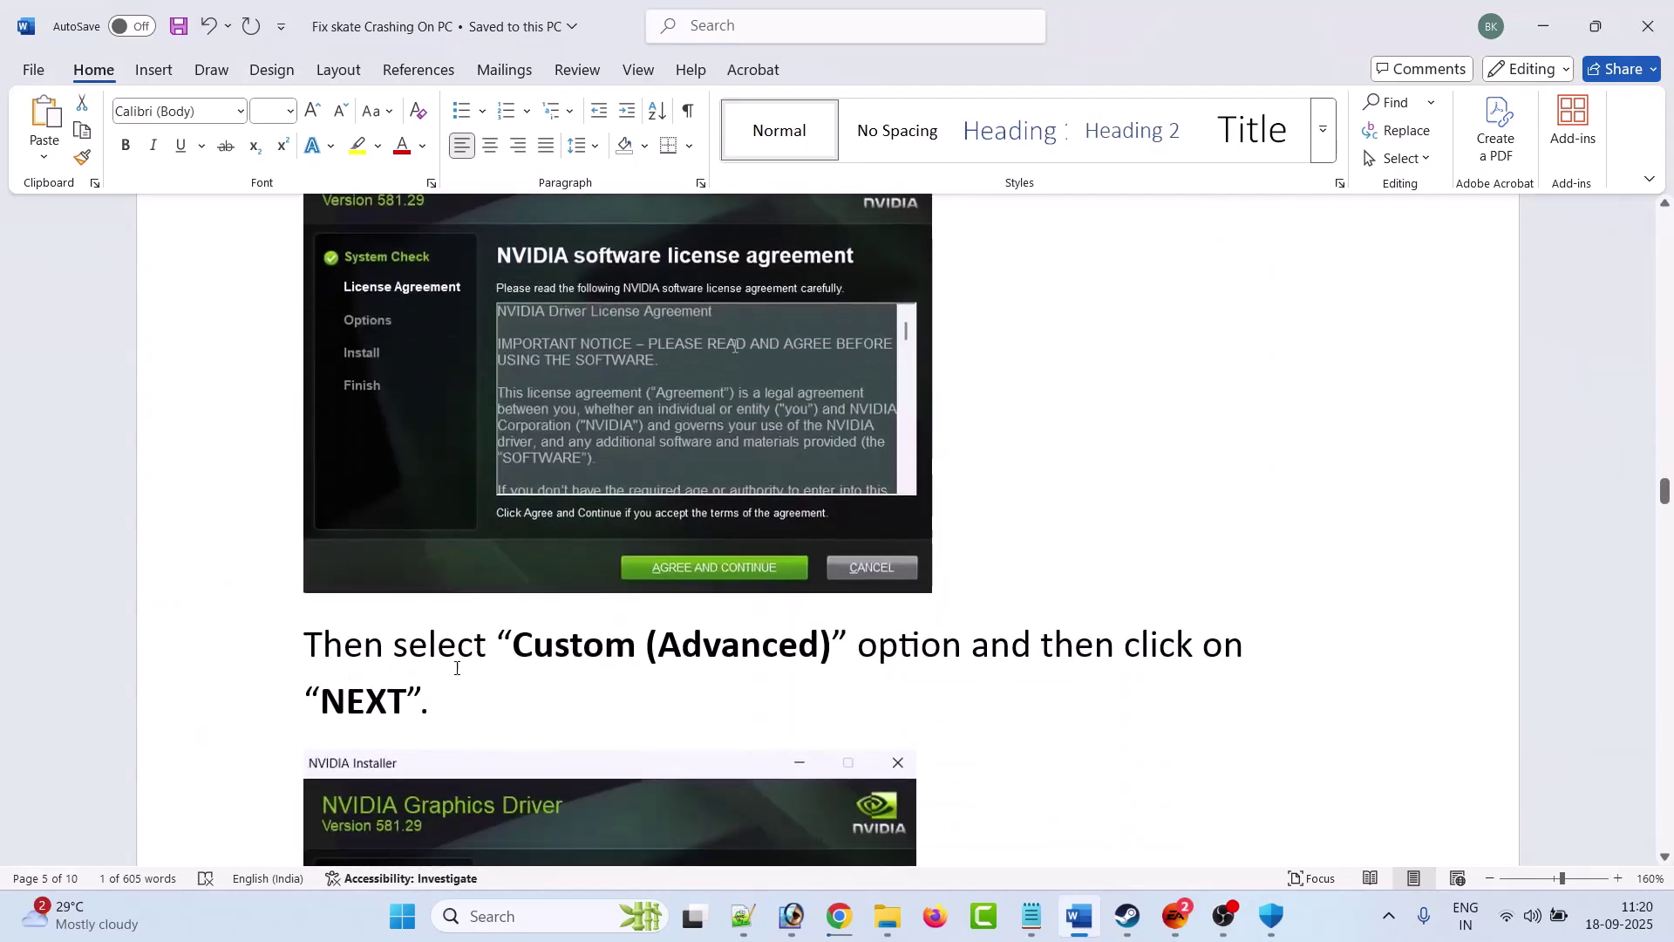
{"action": "scroll", "coordinate": [748, 661], "scroll_direction": "down", "scroll_amount": 5}
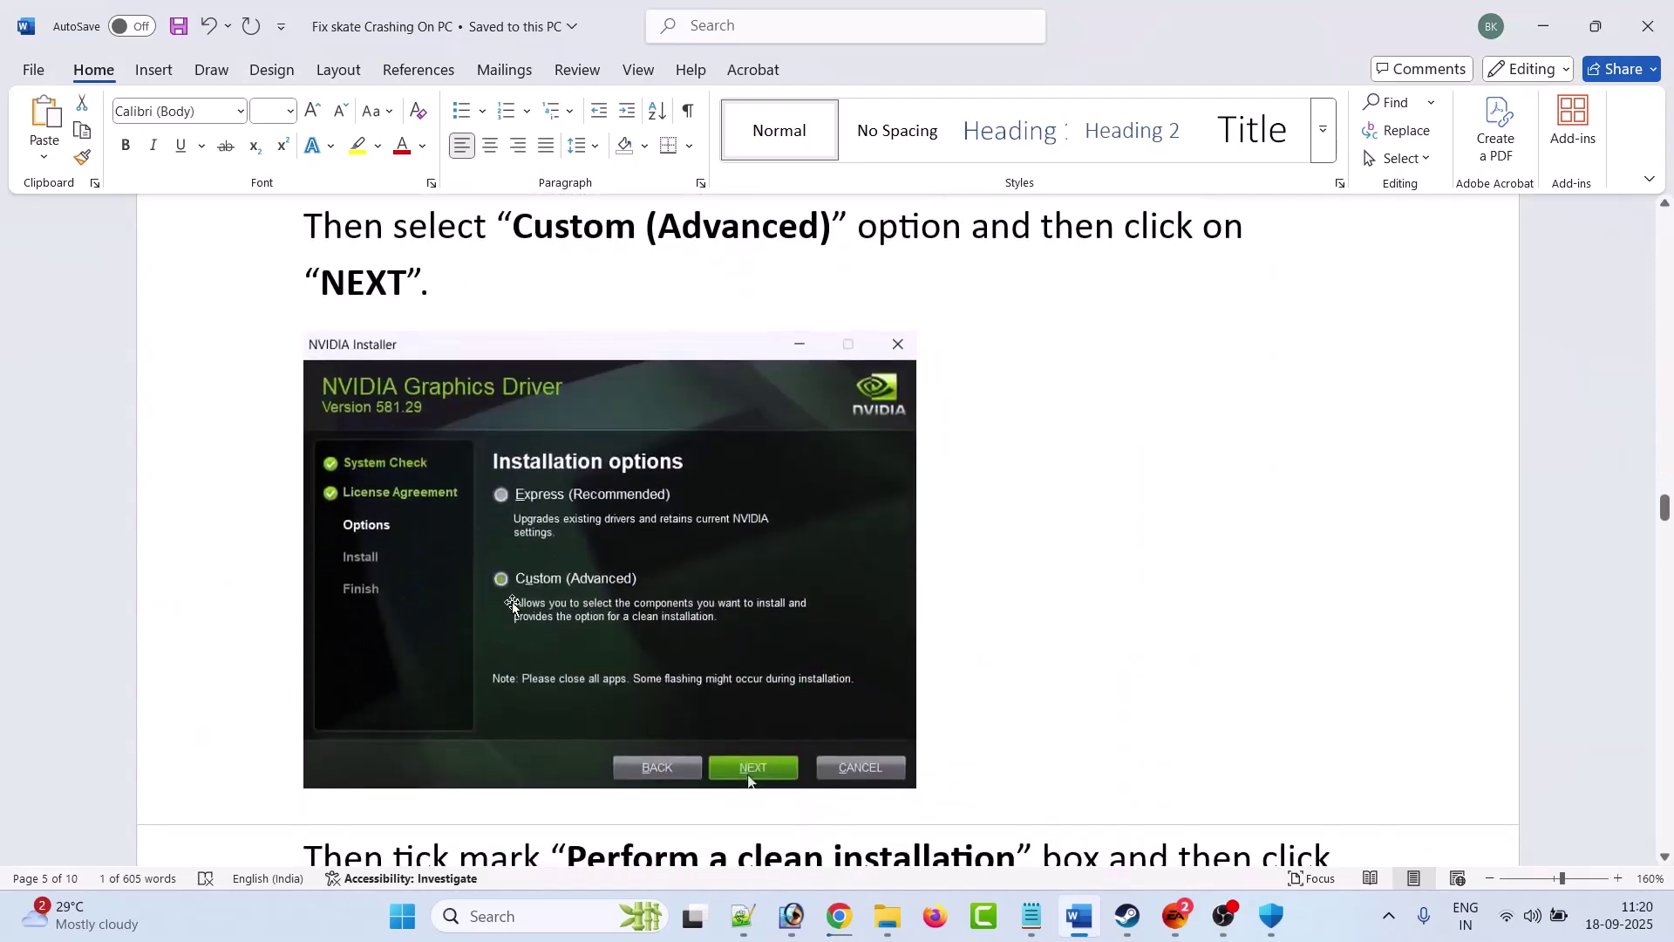
{"action": "scroll", "coordinate": [610, 641], "scroll_direction": "down", "scroll_amount": 2}
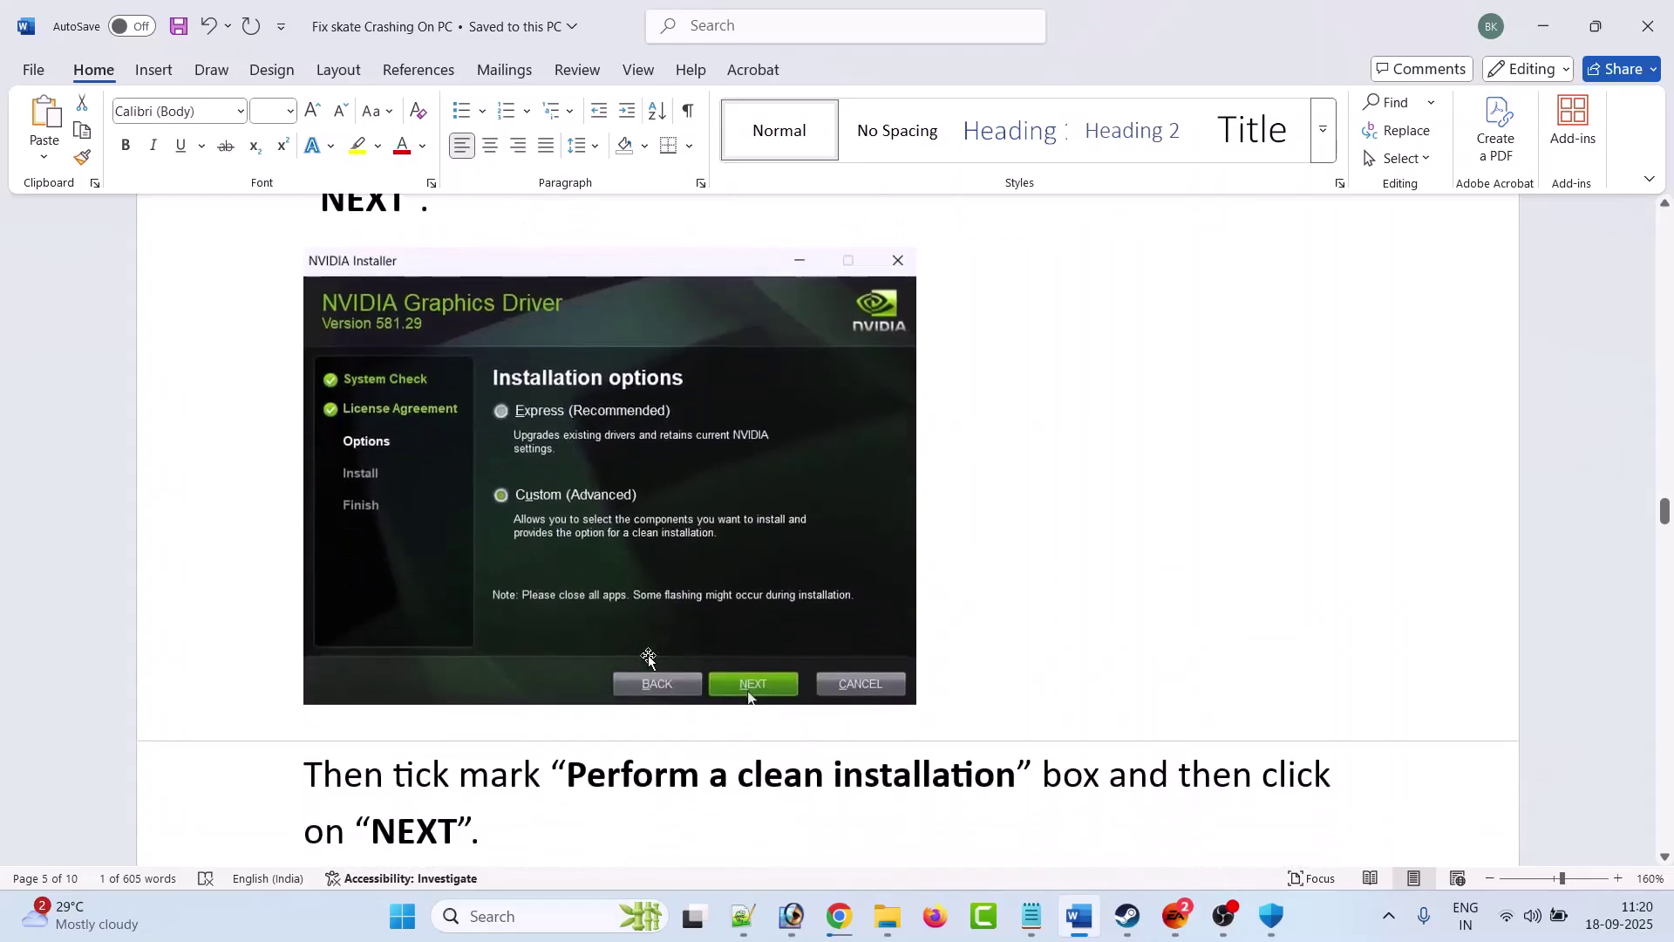
{"action": "scroll", "coordinate": [739, 684], "scroll_direction": "down", "scroll_amount": 5}
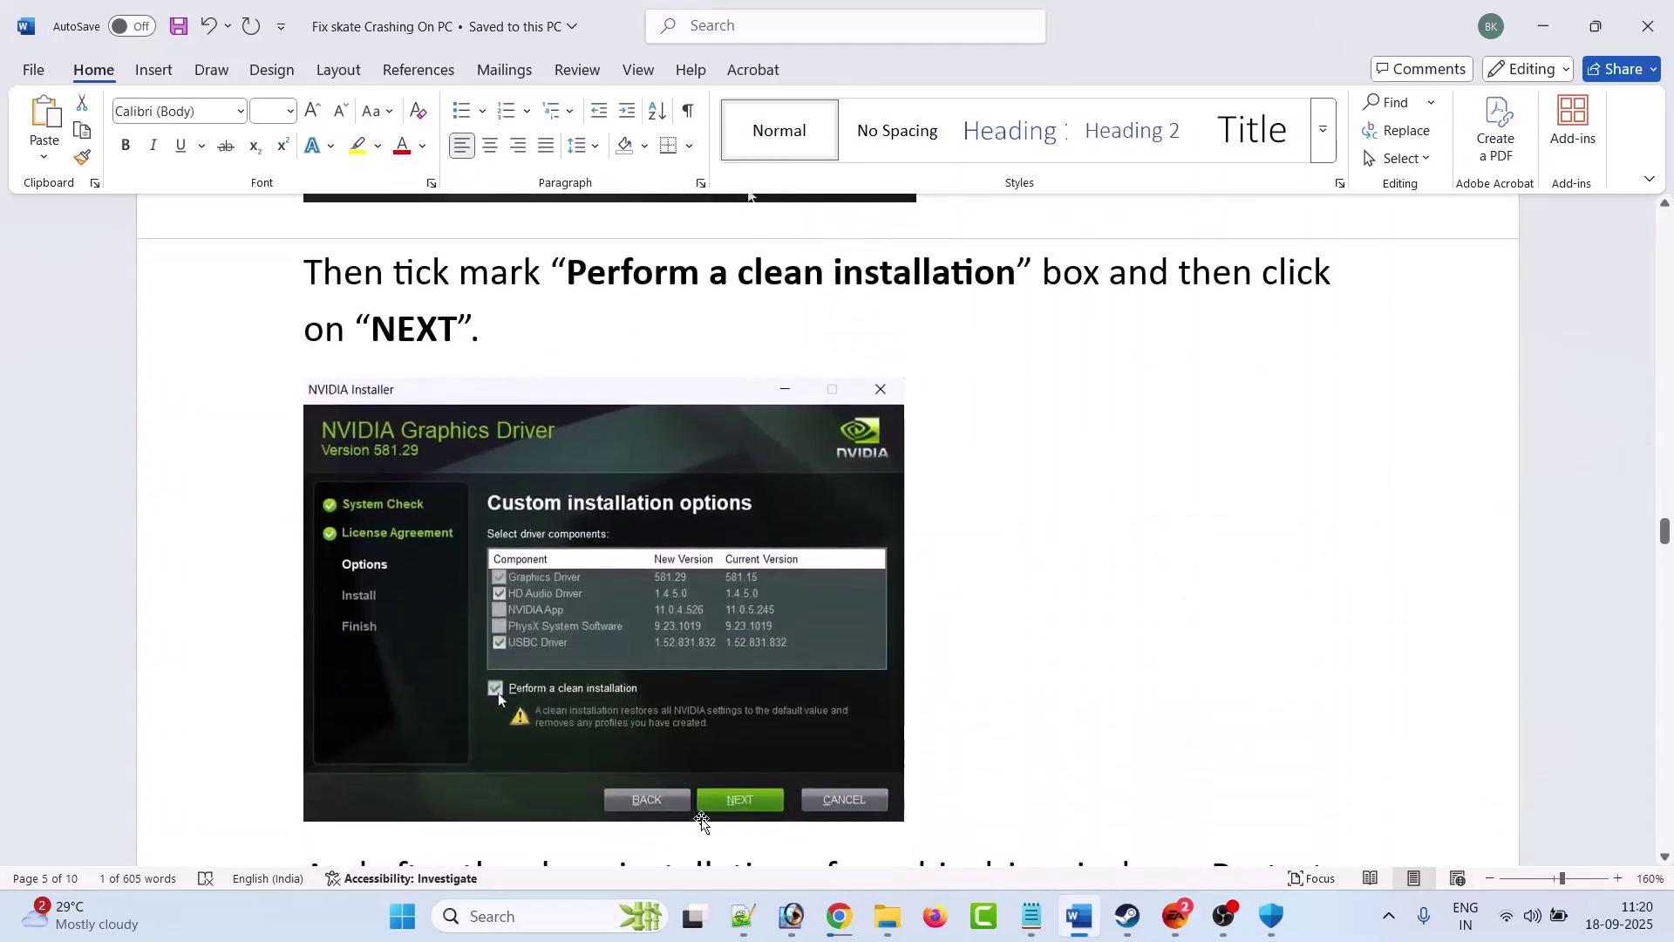
{"action": "scroll", "coordinate": [545, 500], "scroll_direction": "down", "scroll_amount": 5}
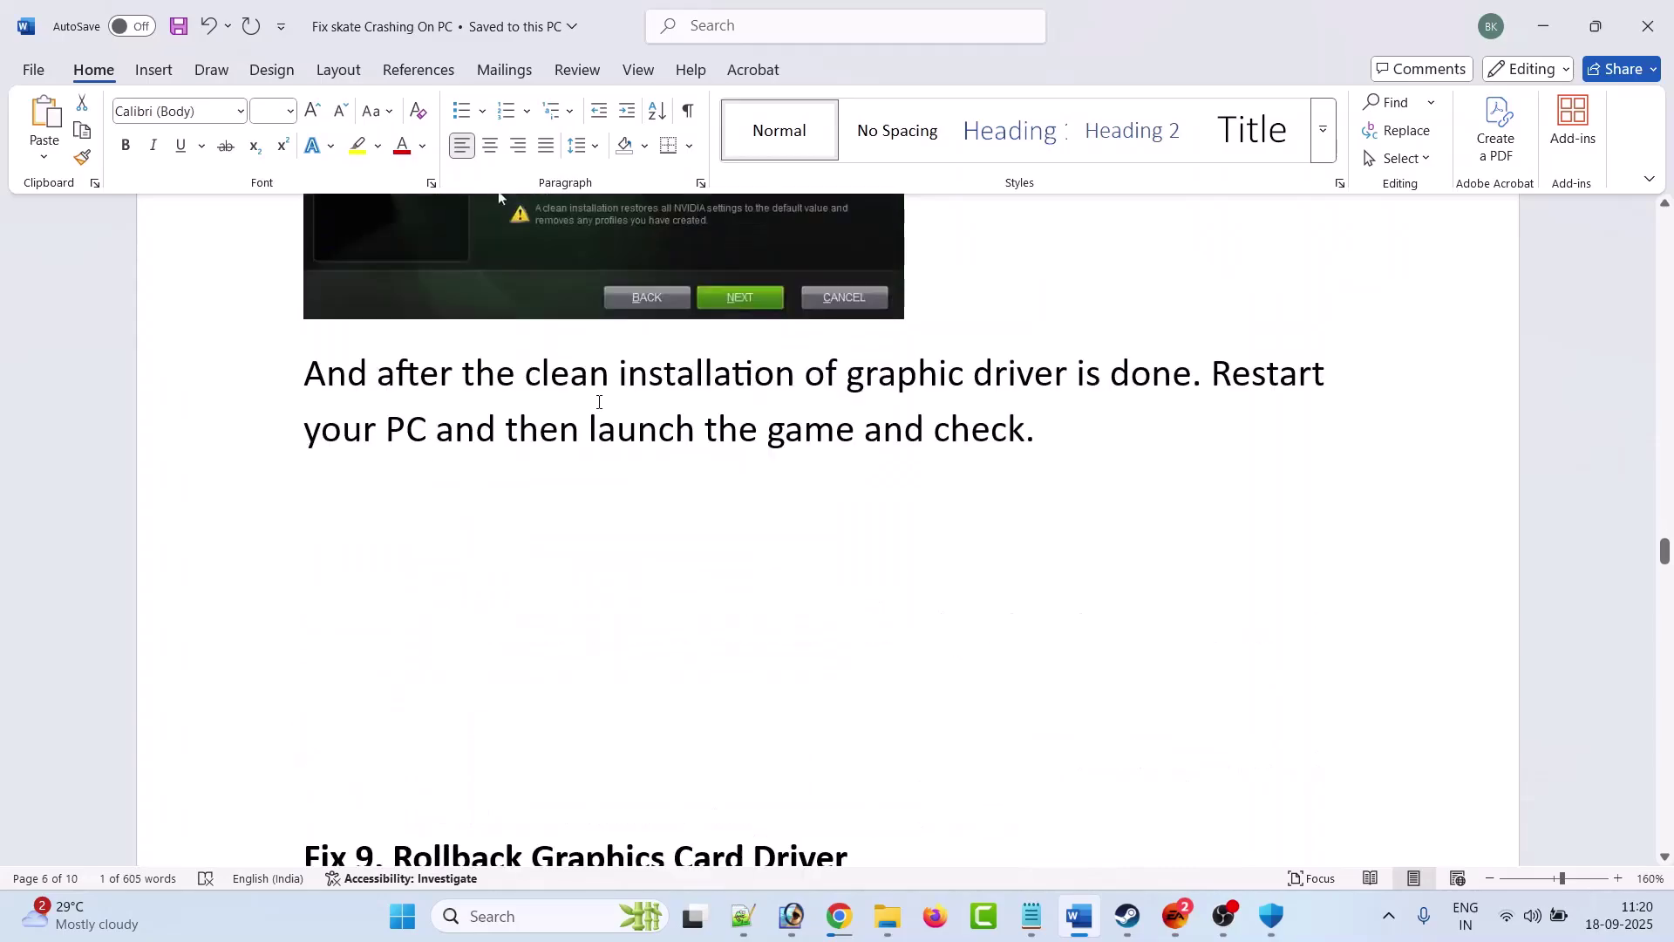
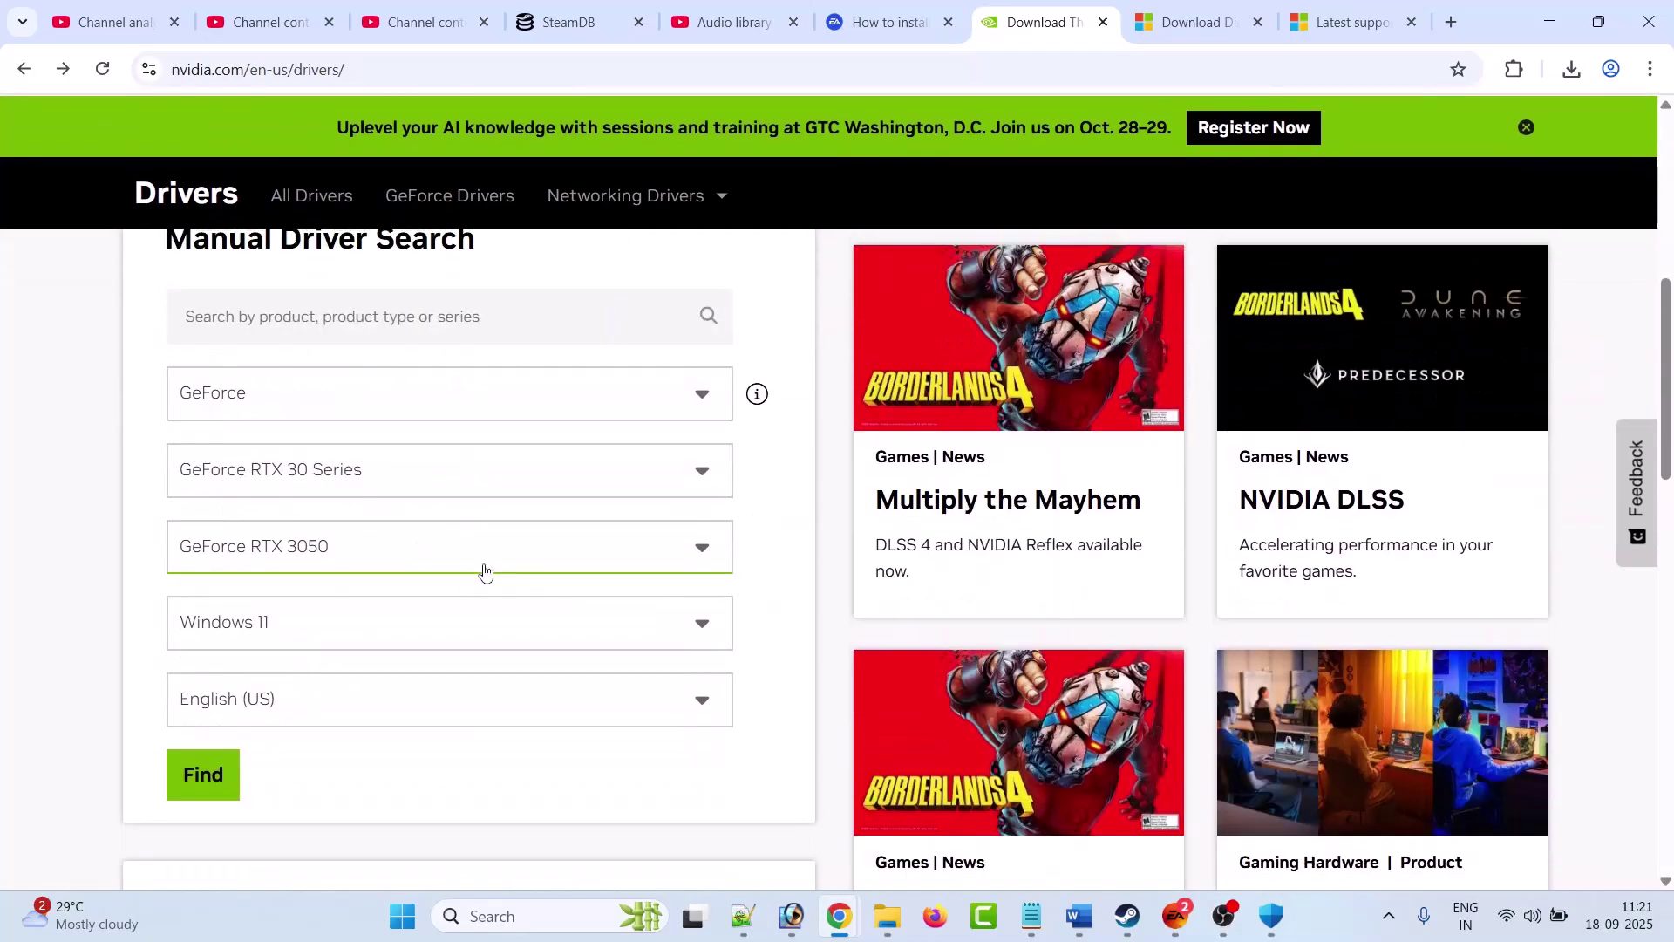
- Find the GeForce RTX 3050 drivers for Windows 11 and open the page of the older Game Ready Driver 577.00
{"action": "left_click", "coordinate": [202, 774]}
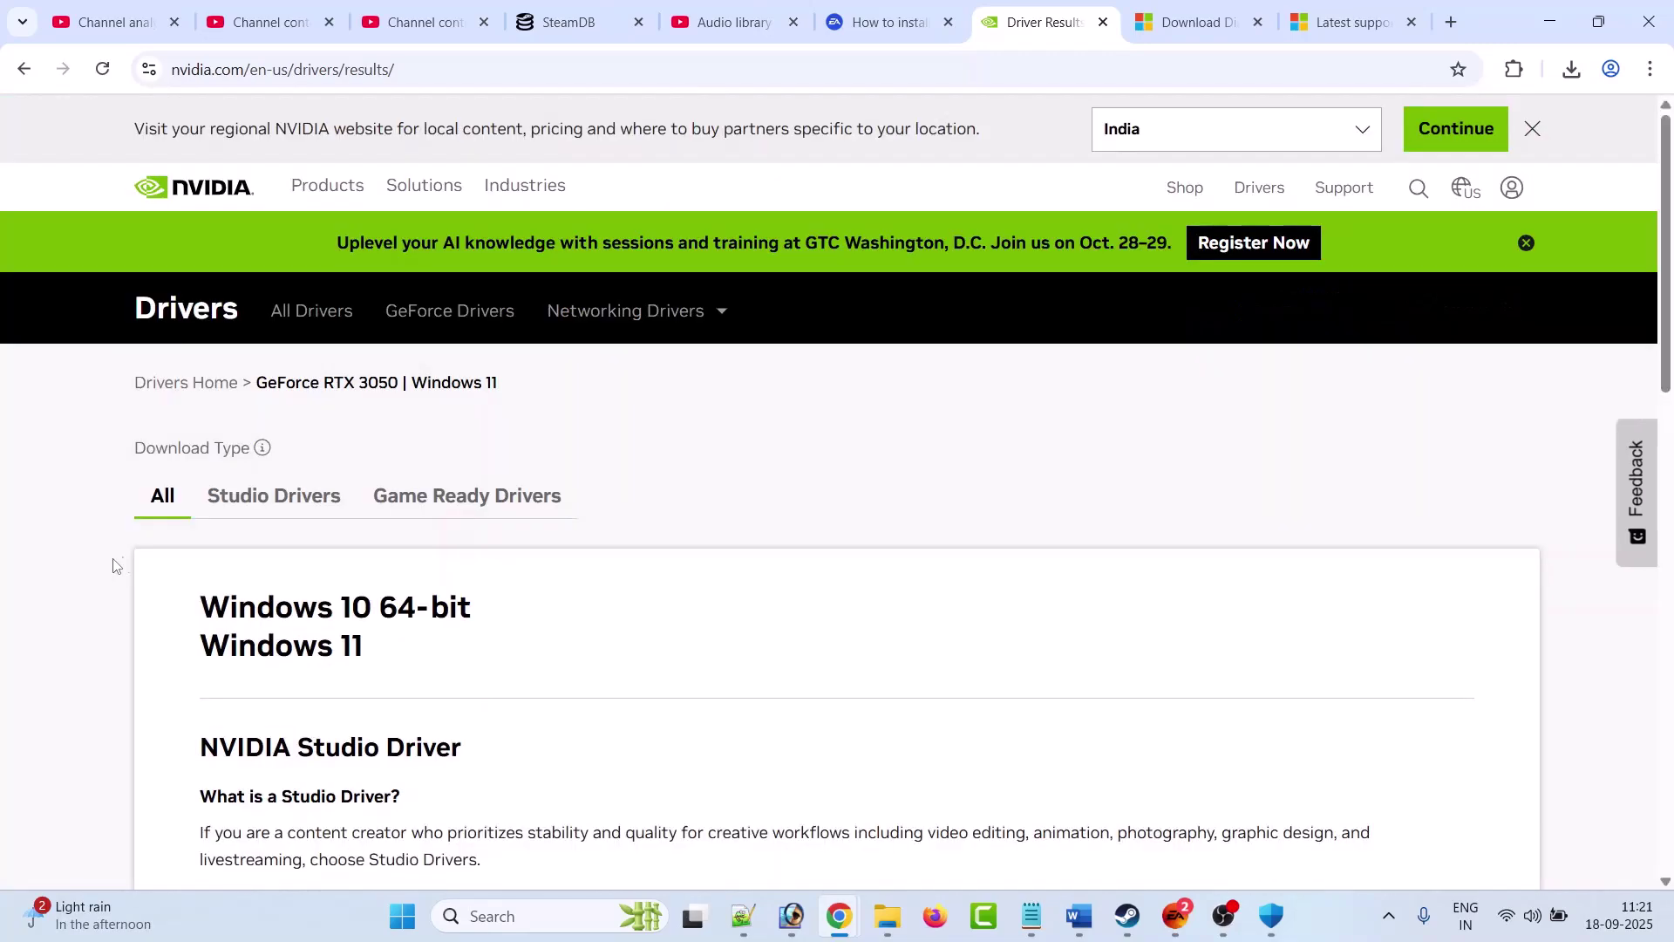
{"action": "scroll", "coordinate": [112, 567], "scroll_direction": "down", "scroll_amount": 10}
{"action": "left_click", "coordinate": [315, 463]}
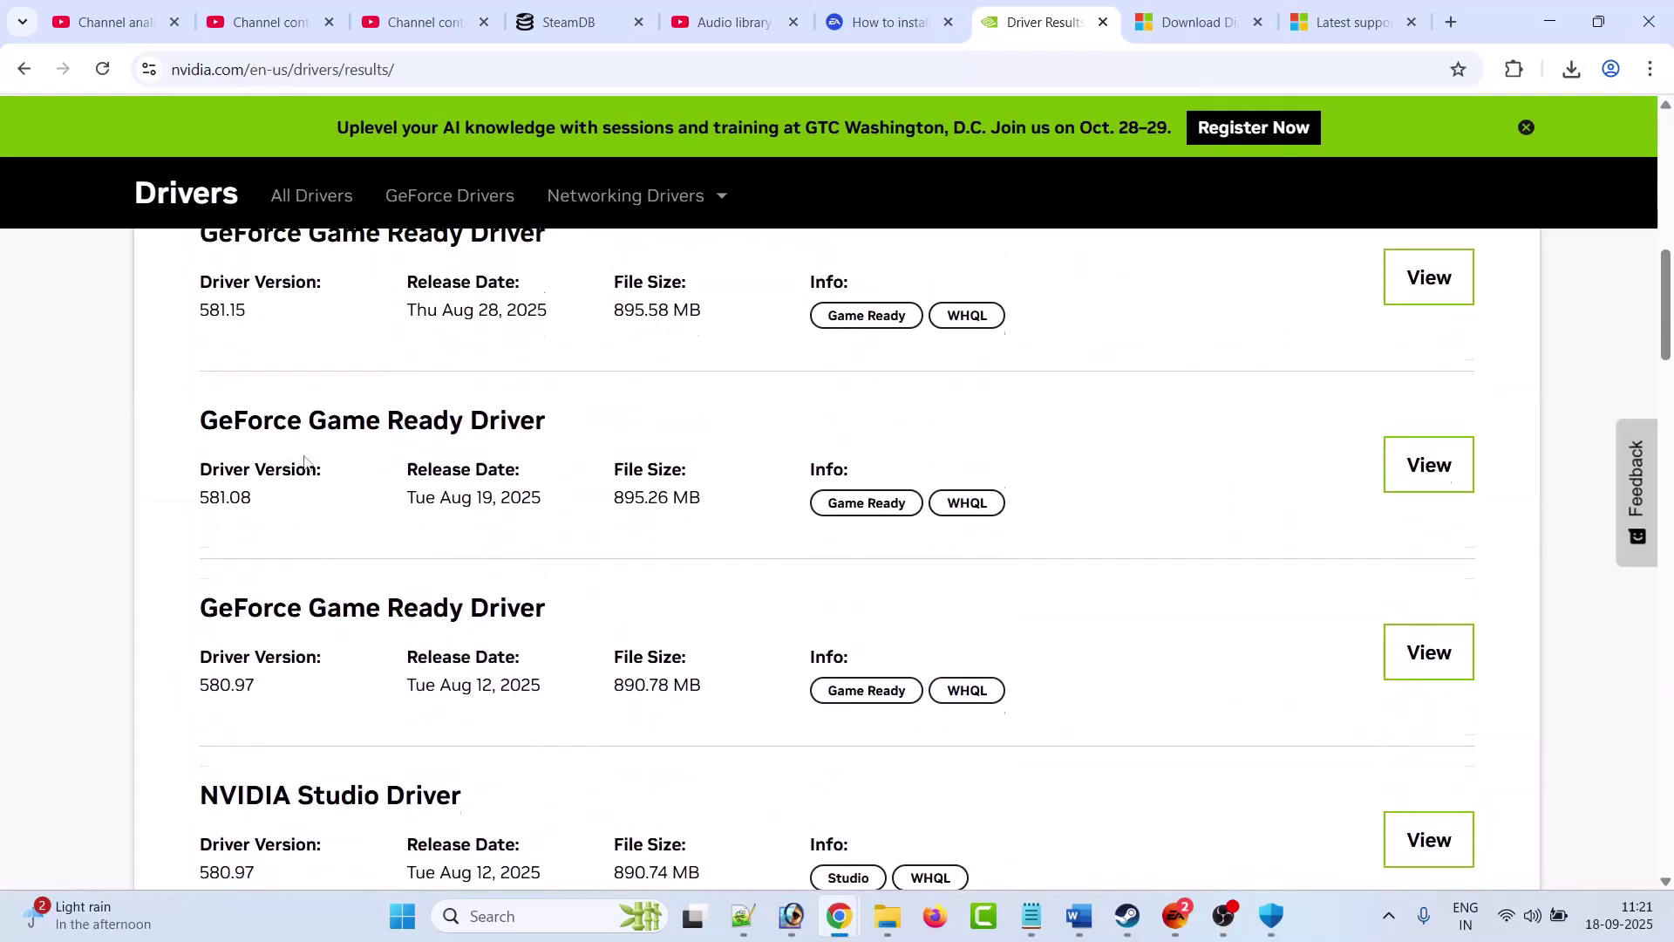
{"action": "scroll", "coordinate": [161, 506], "scroll_direction": "down", "scroll_amount": 7}
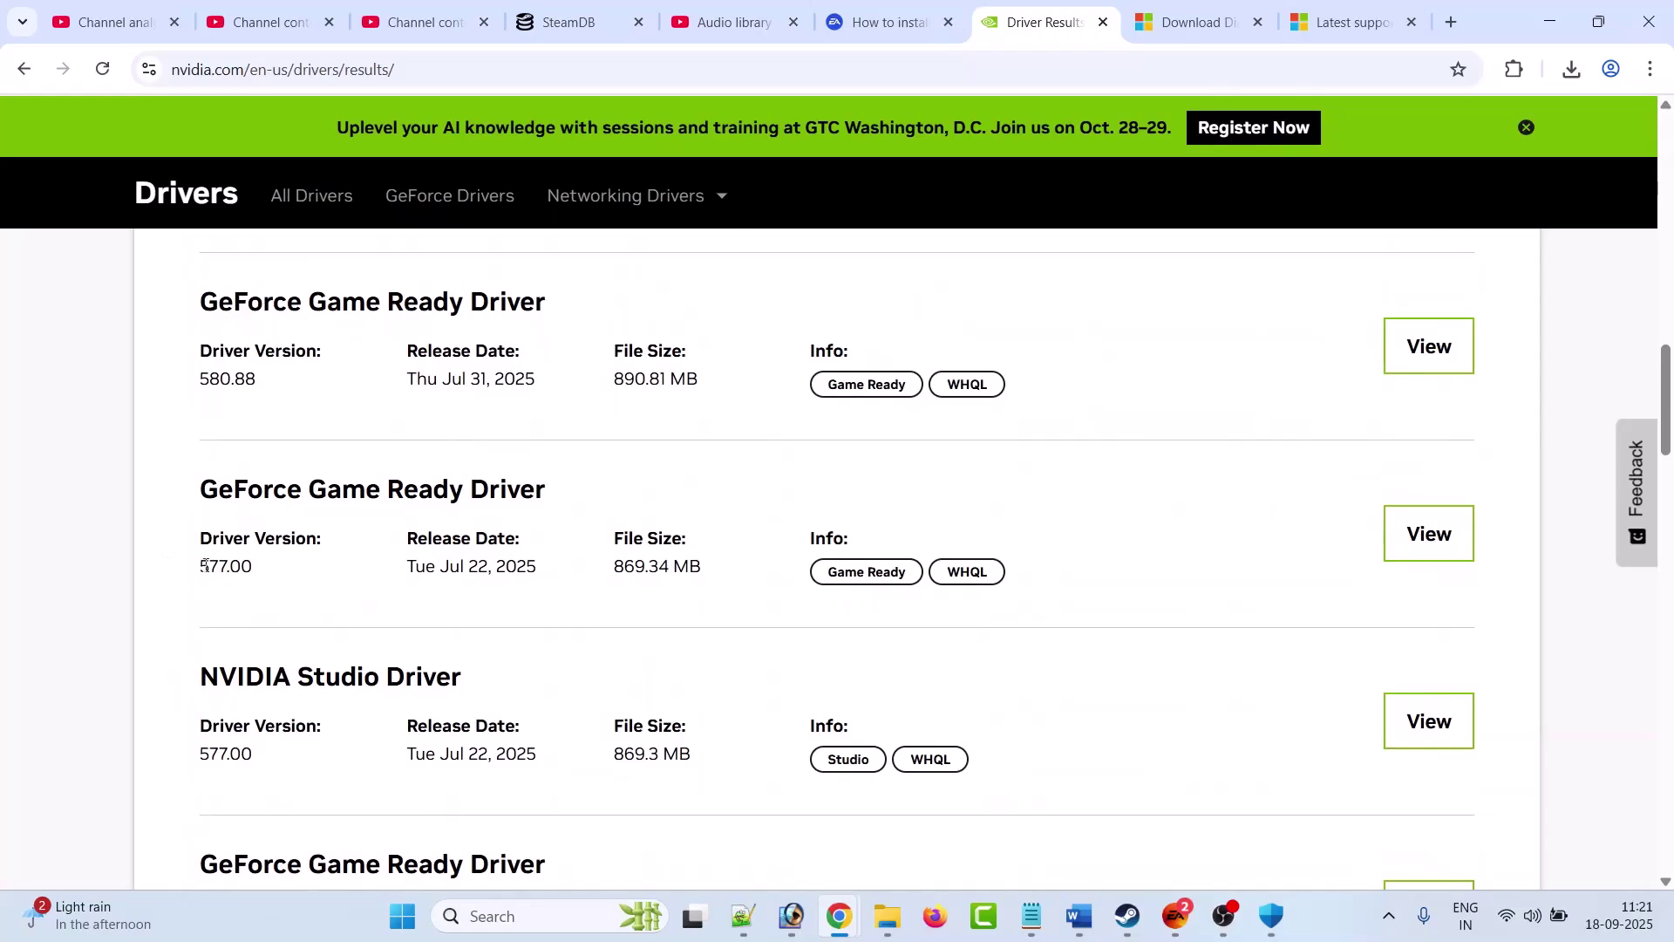
{"action": "left_click_drag", "start_coordinate": [204, 565], "coordinate": [254, 566]}
{"action": "left_click", "coordinate": [1400, 558]}
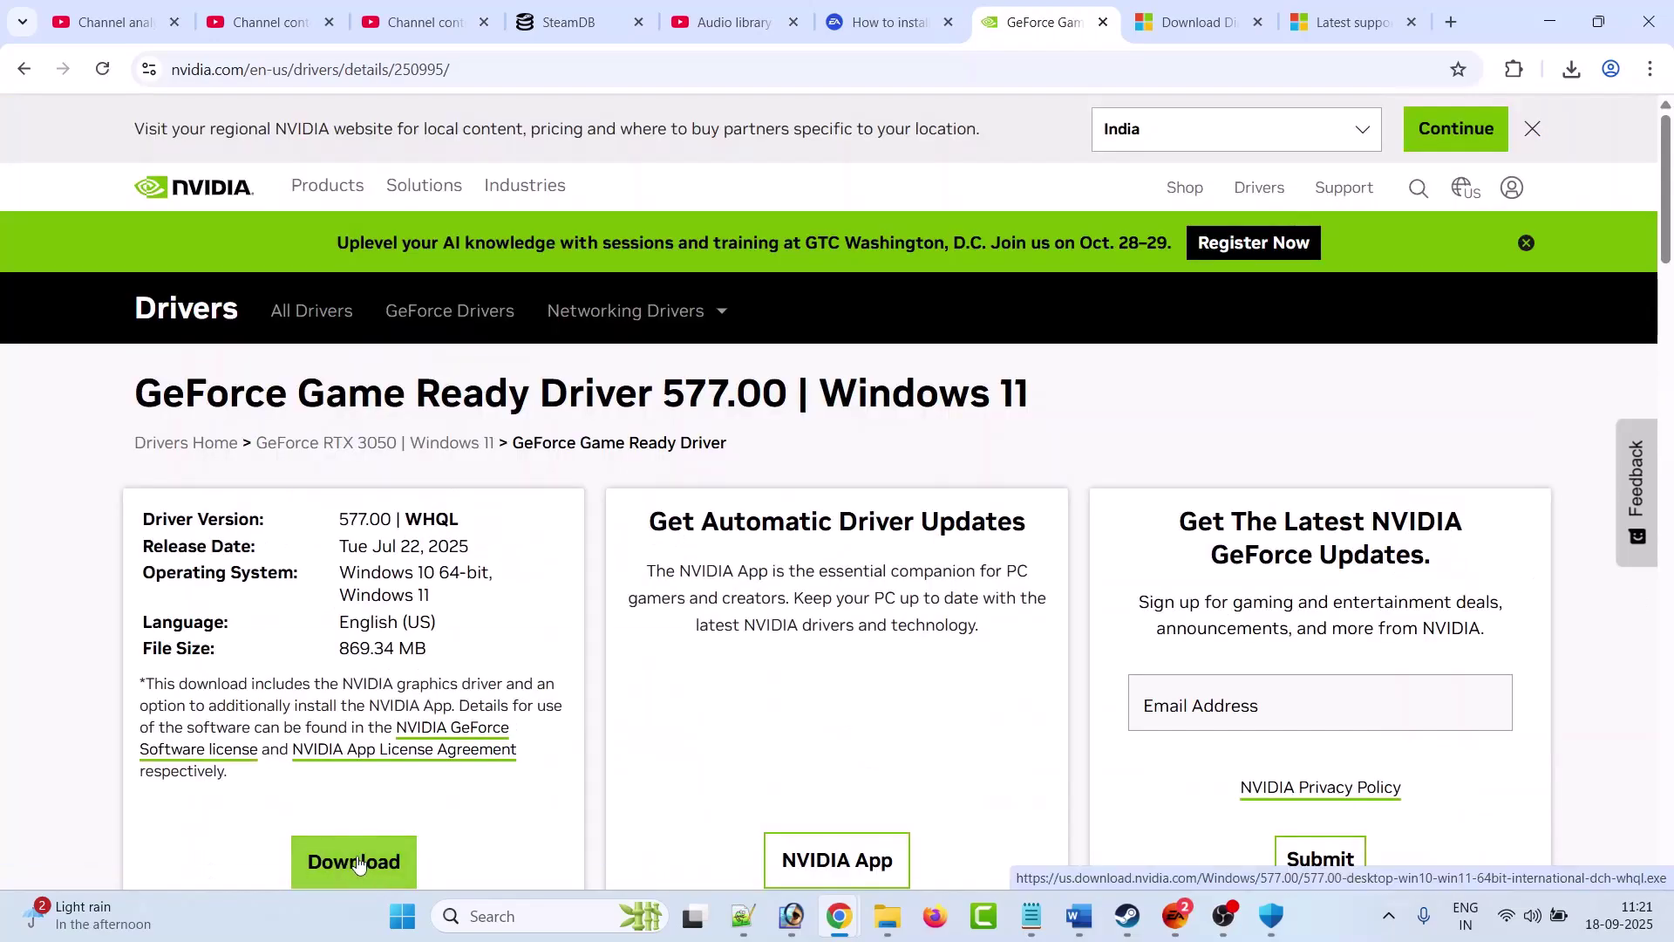
{"action": "left_click_drag", "start_coordinate": [568, 394], "coordinate": [738, 396]}
{"action": "left_click", "coordinate": [792, 397]}
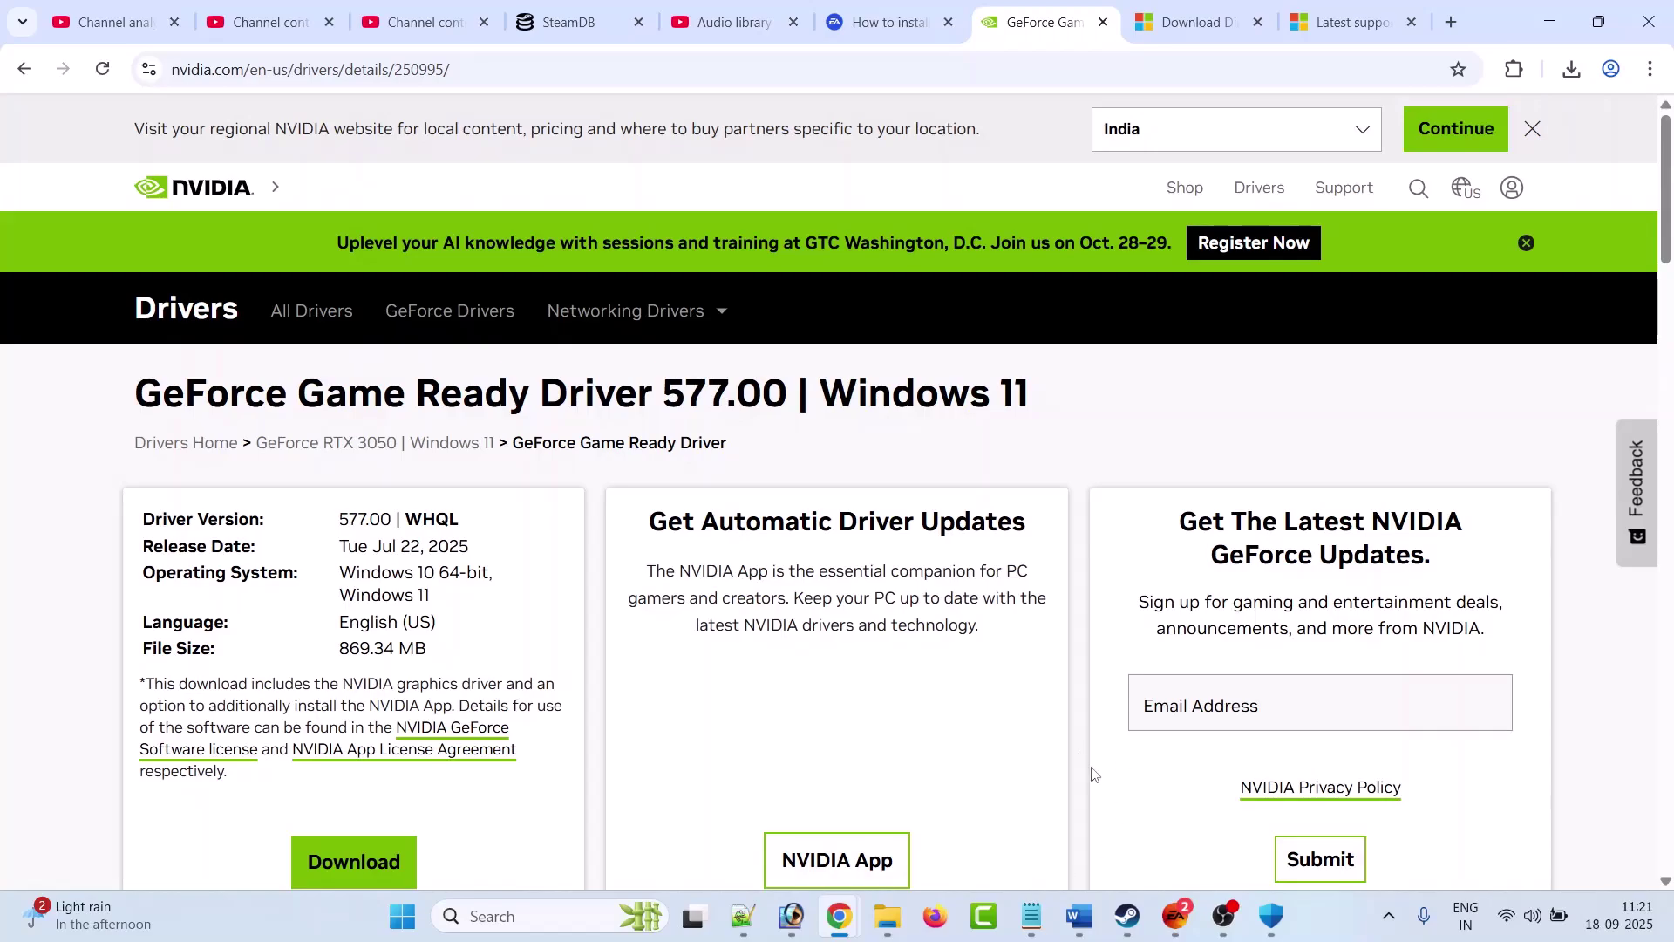
- Switch to the Word document, open the AMD drivers link and search for AMD Radeon RX 5300M
{"action": "left_click", "coordinate": [1079, 915]}
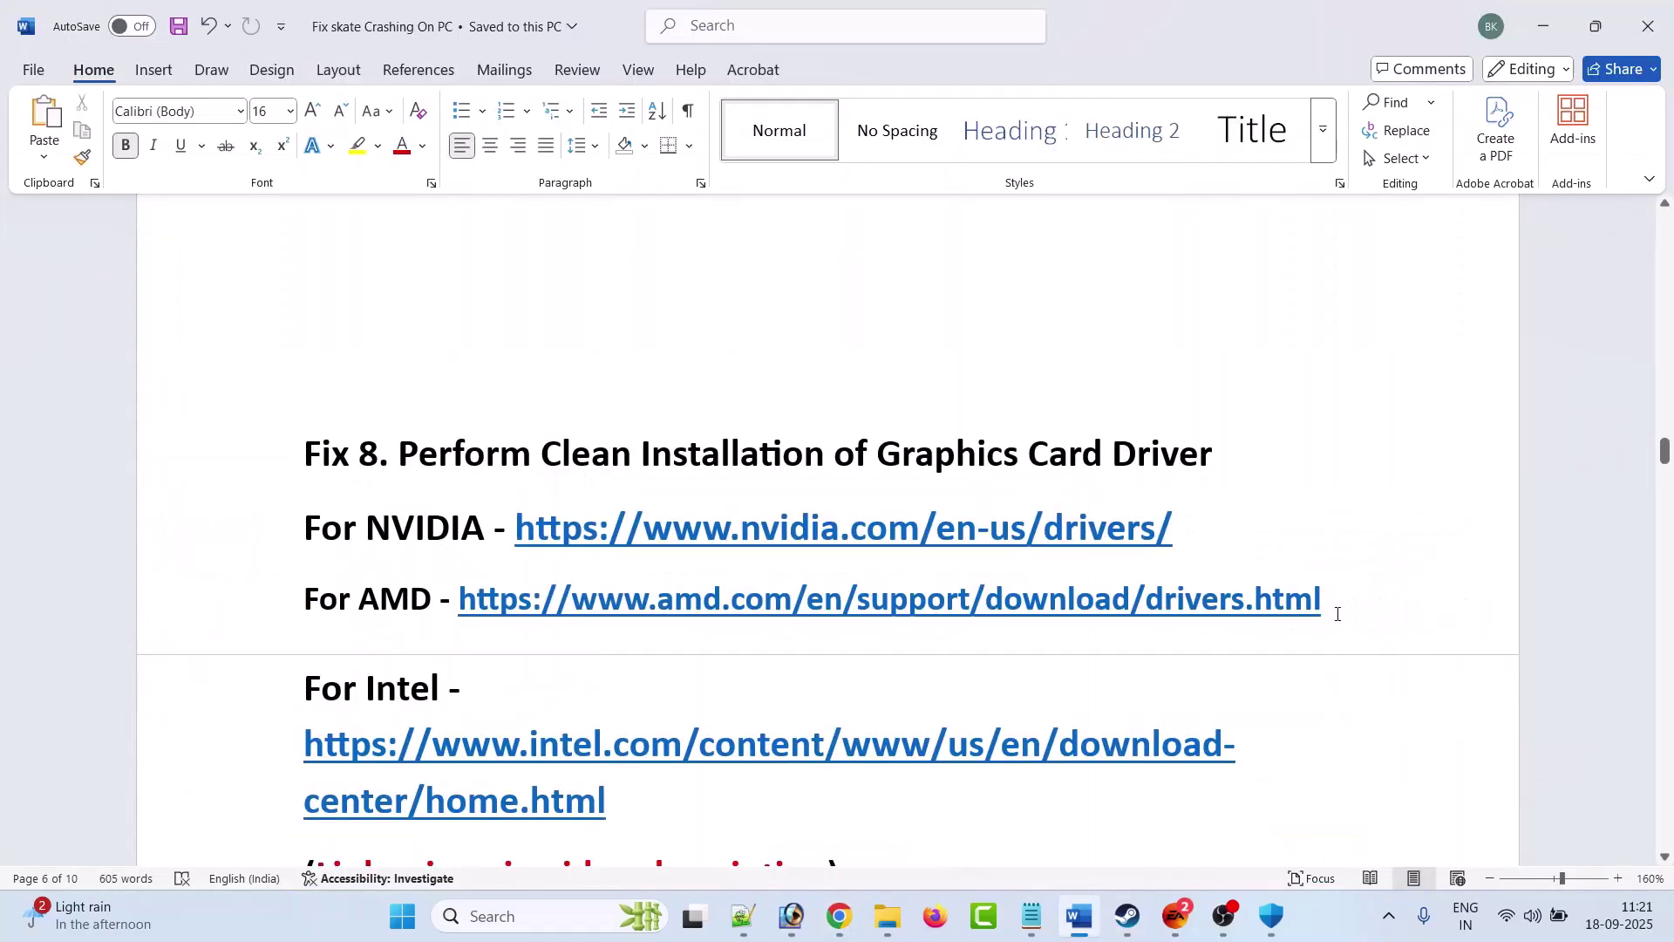
{"action": "left_click_drag", "start_coordinate": [945, 611], "coordinate": [462, 602]}
{"action": "left_click", "coordinate": [470, 602], "text": "ctrl"}
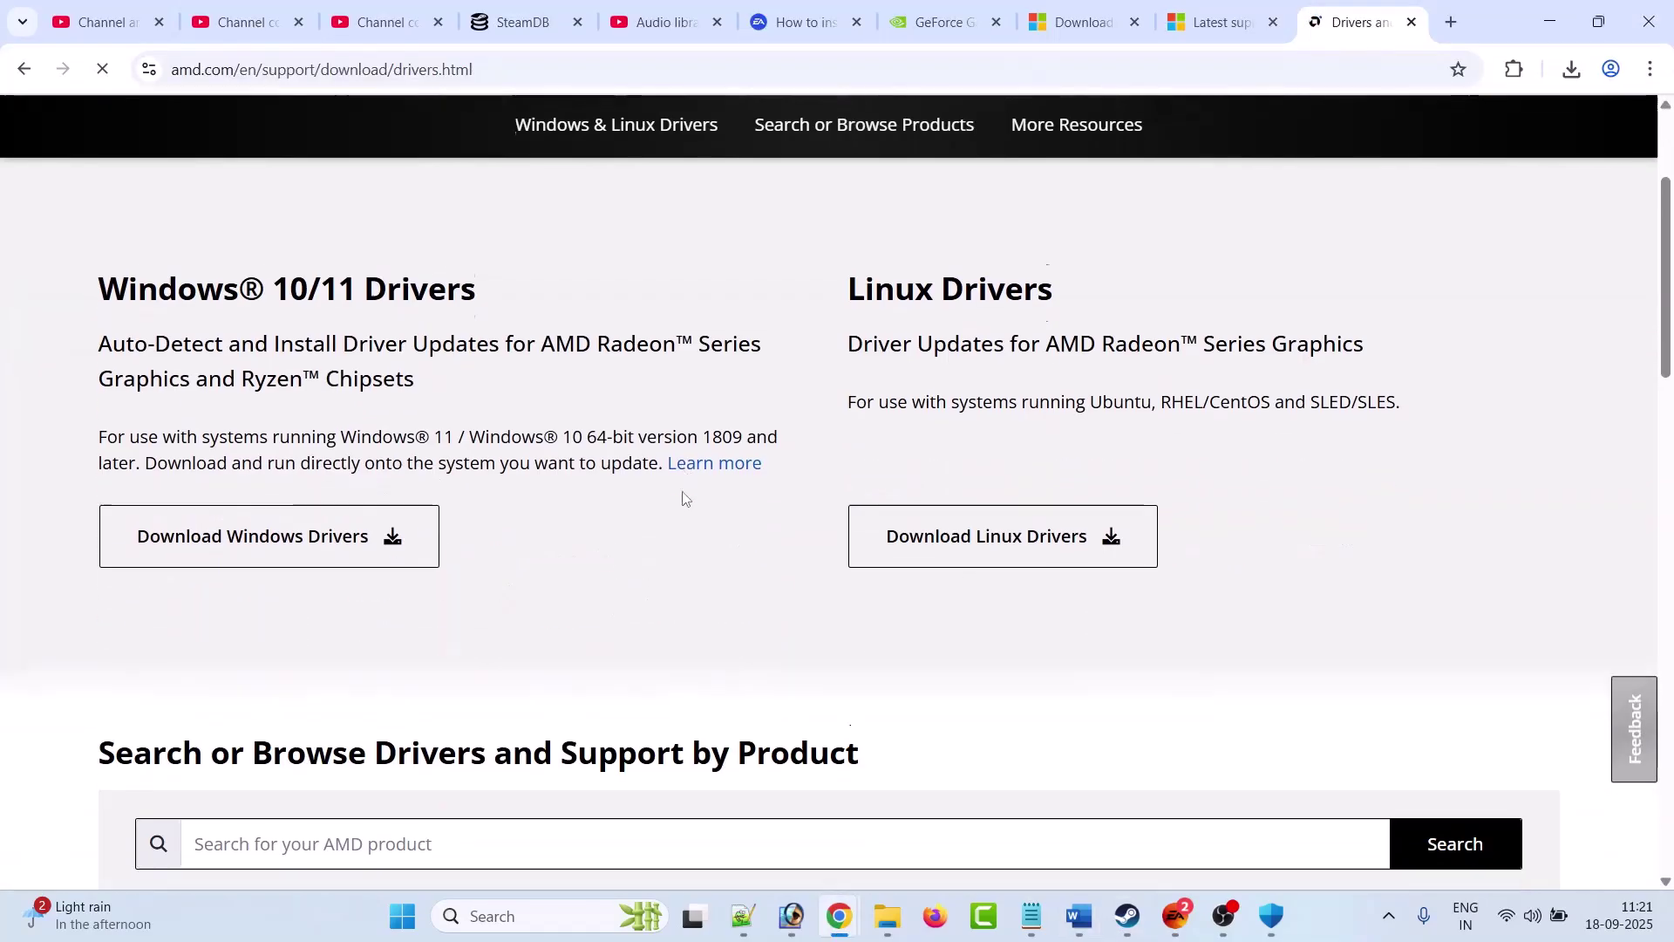
{"action": "scroll", "coordinate": [709, 450], "scroll_direction": "down", "scroll_amount": 5}
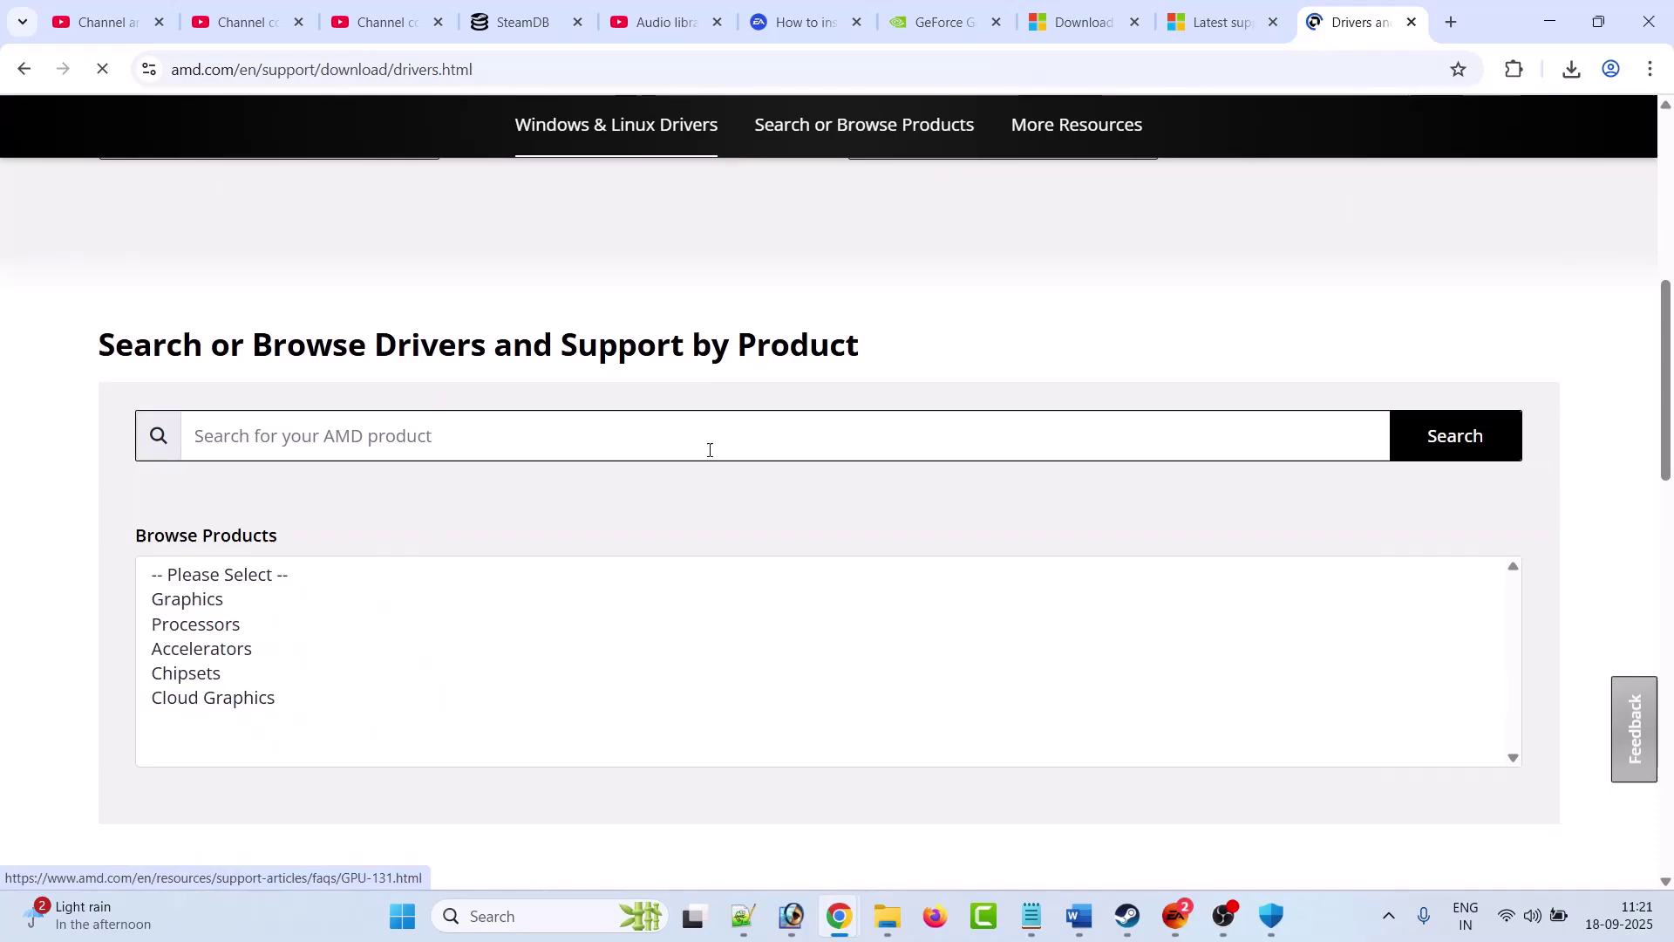
{"action": "left_click", "coordinate": [363, 445]}
{"action": "type", "text": "AMD Radeon™ RX 5300M"}
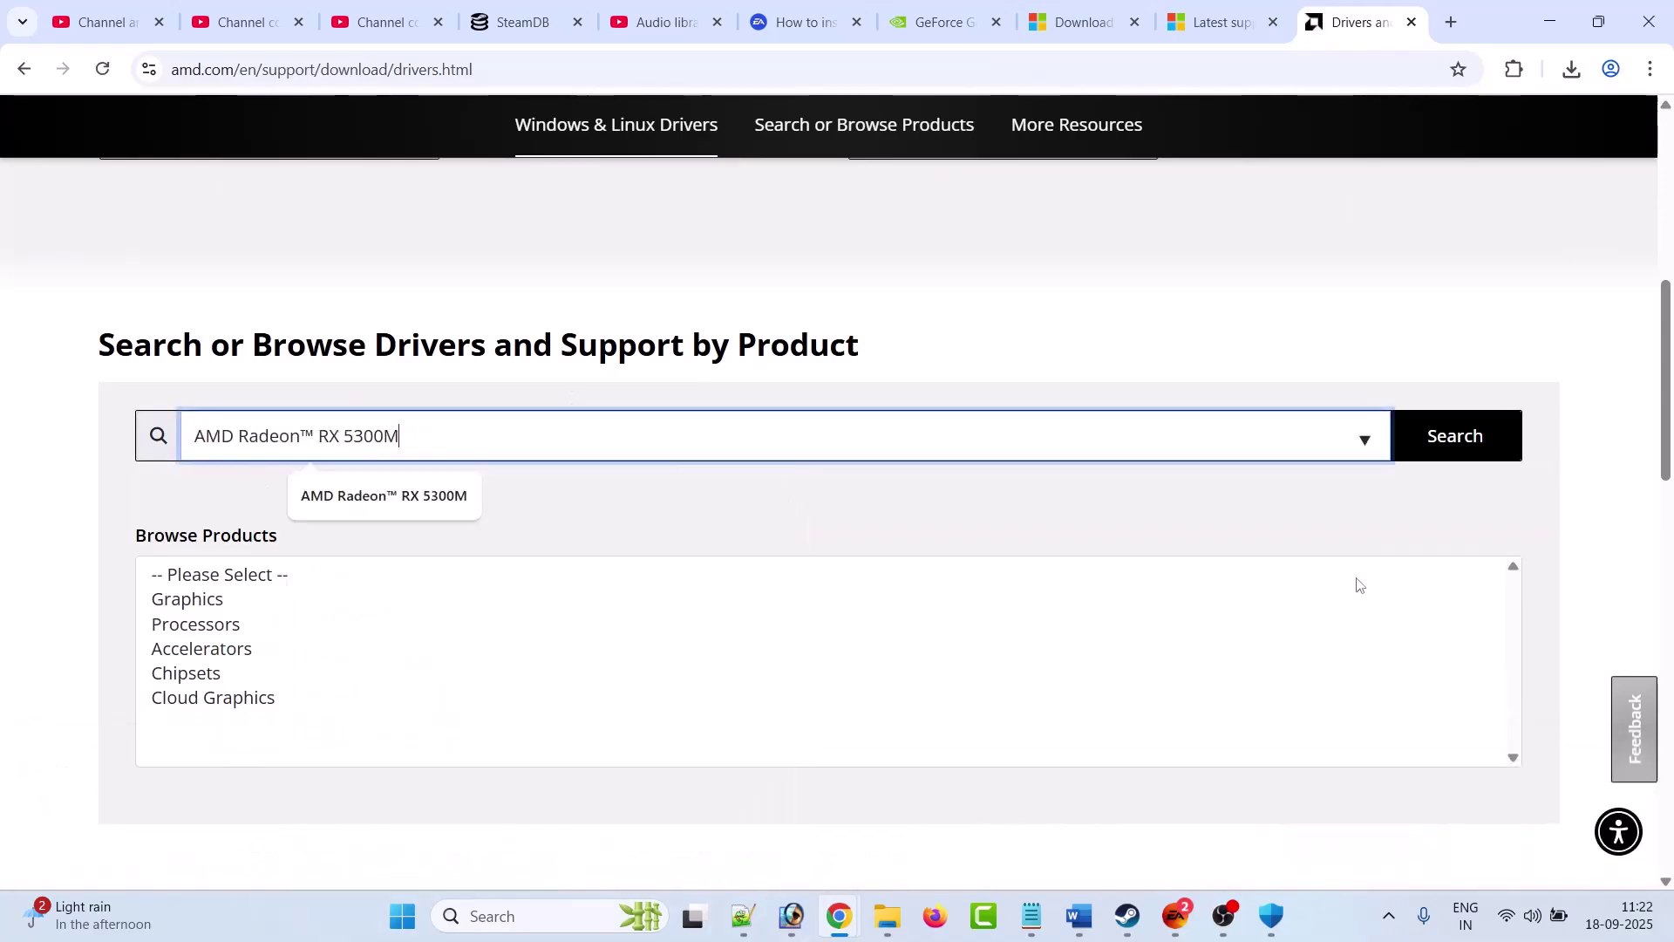
{"action": "left_click", "coordinate": [1456, 436]}
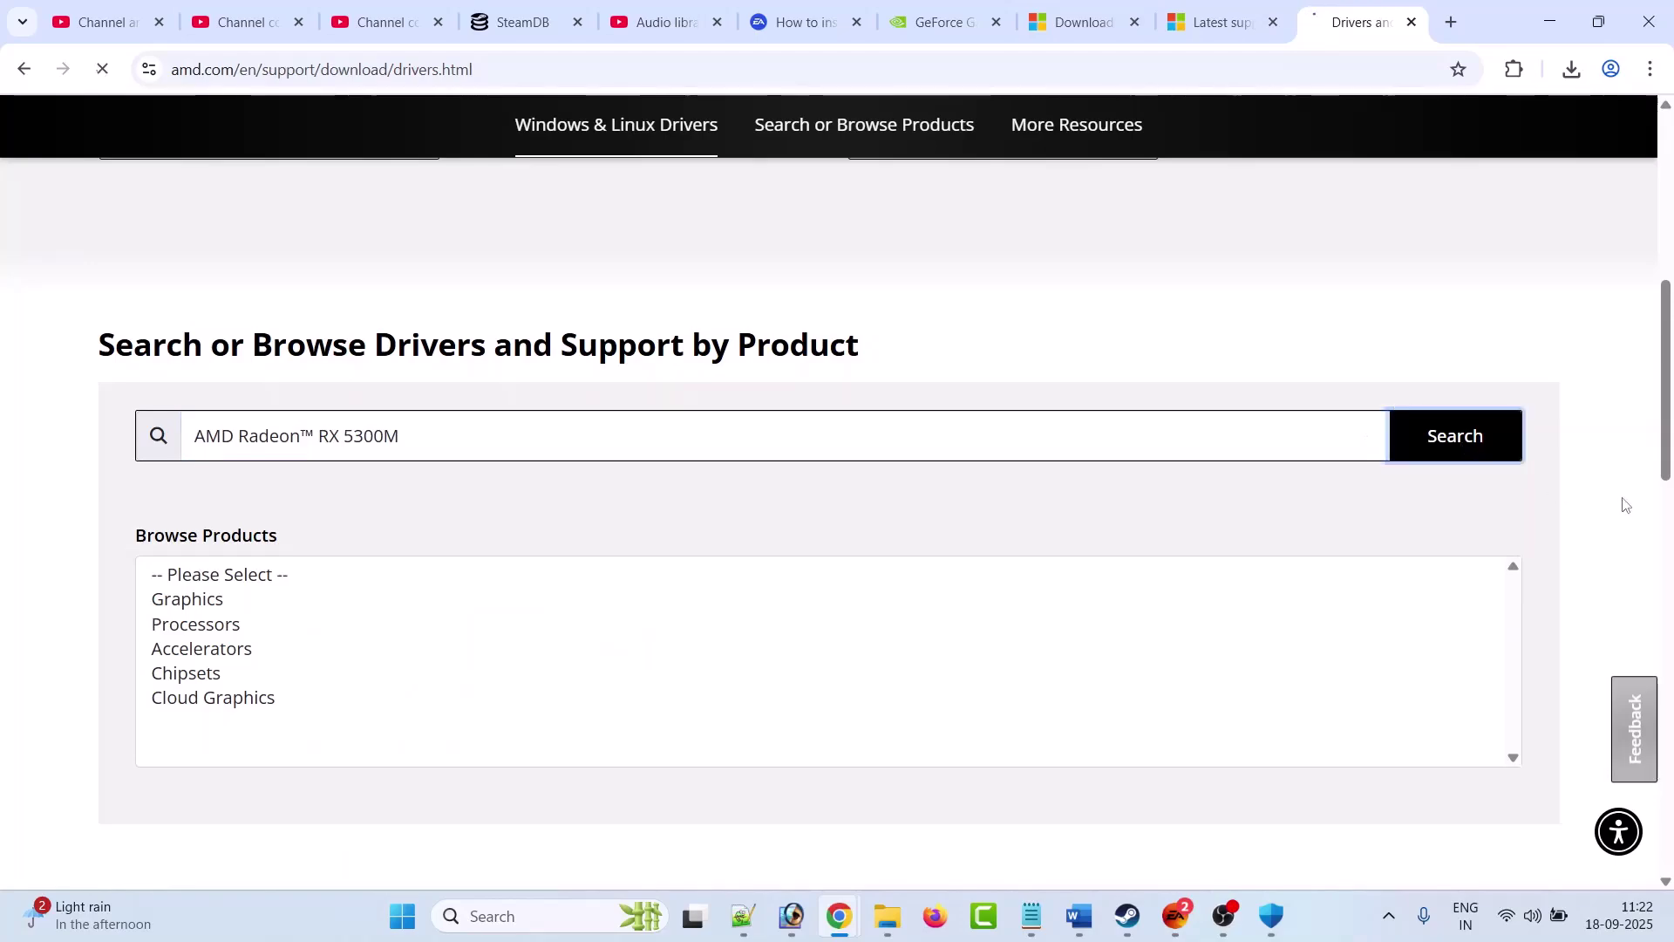
- Open the previous drivers for AMD Radeon RX 5300M and examine the Windows 11 - 64-Bit Edition versions
{"action": "left_click", "coordinate": [220, 590]}
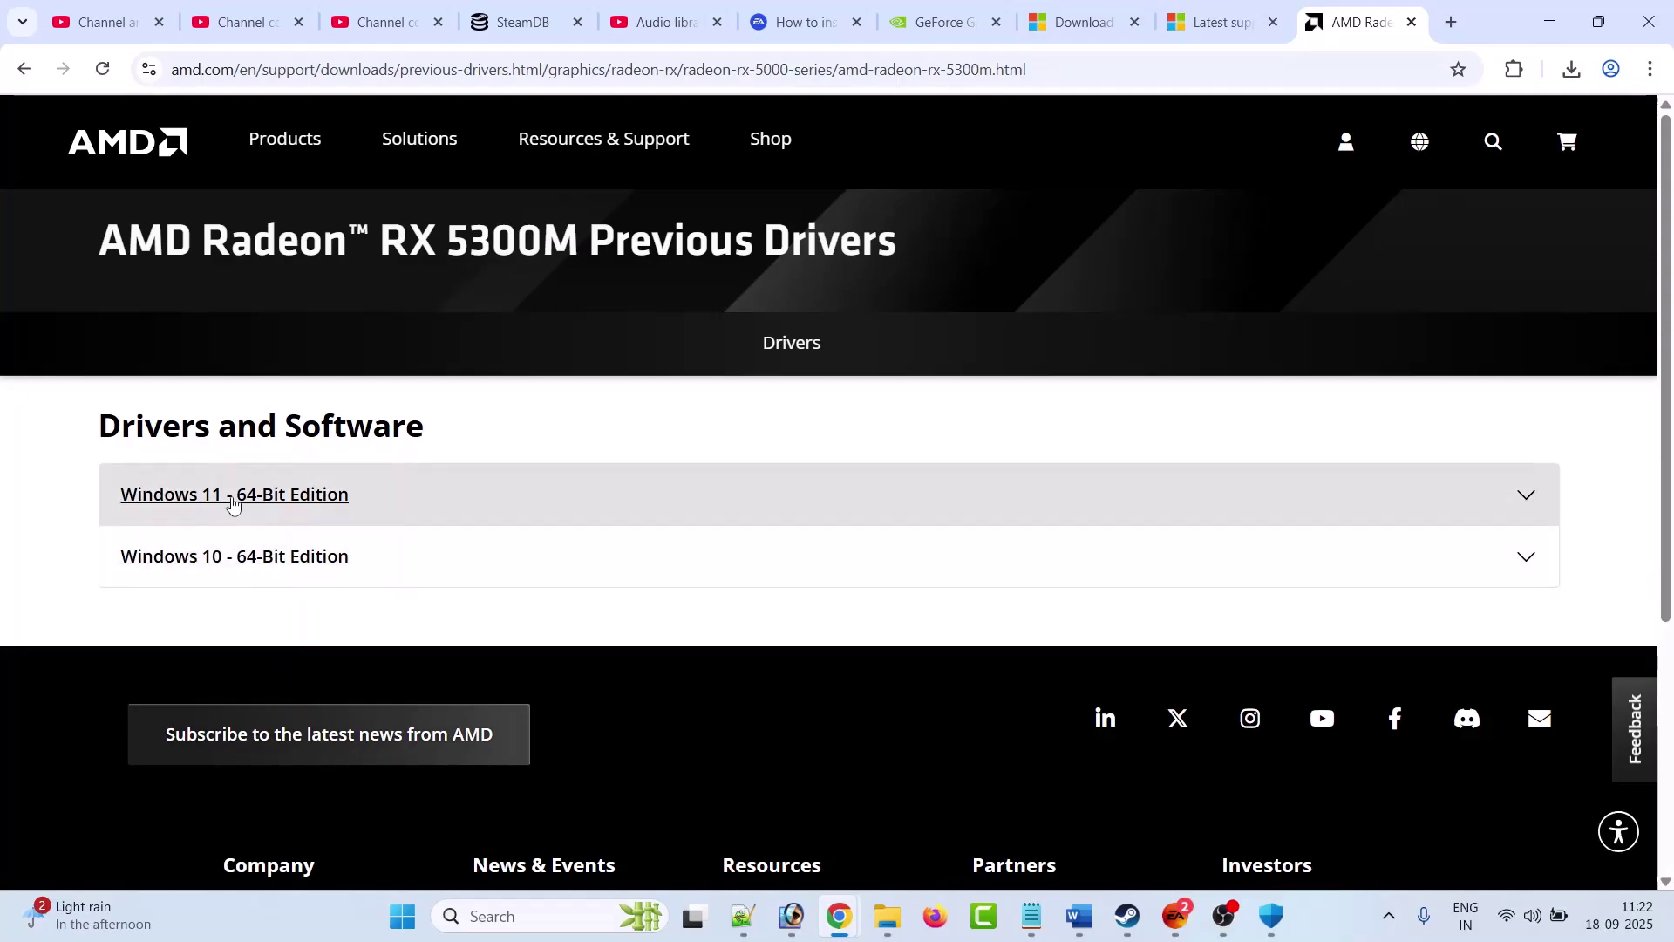
{"action": "left_click", "coordinate": [224, 503]}
{"action": "scroll", "coordinate": [63, 571], "scroll_direction": "down", "scroll_amount": 3}
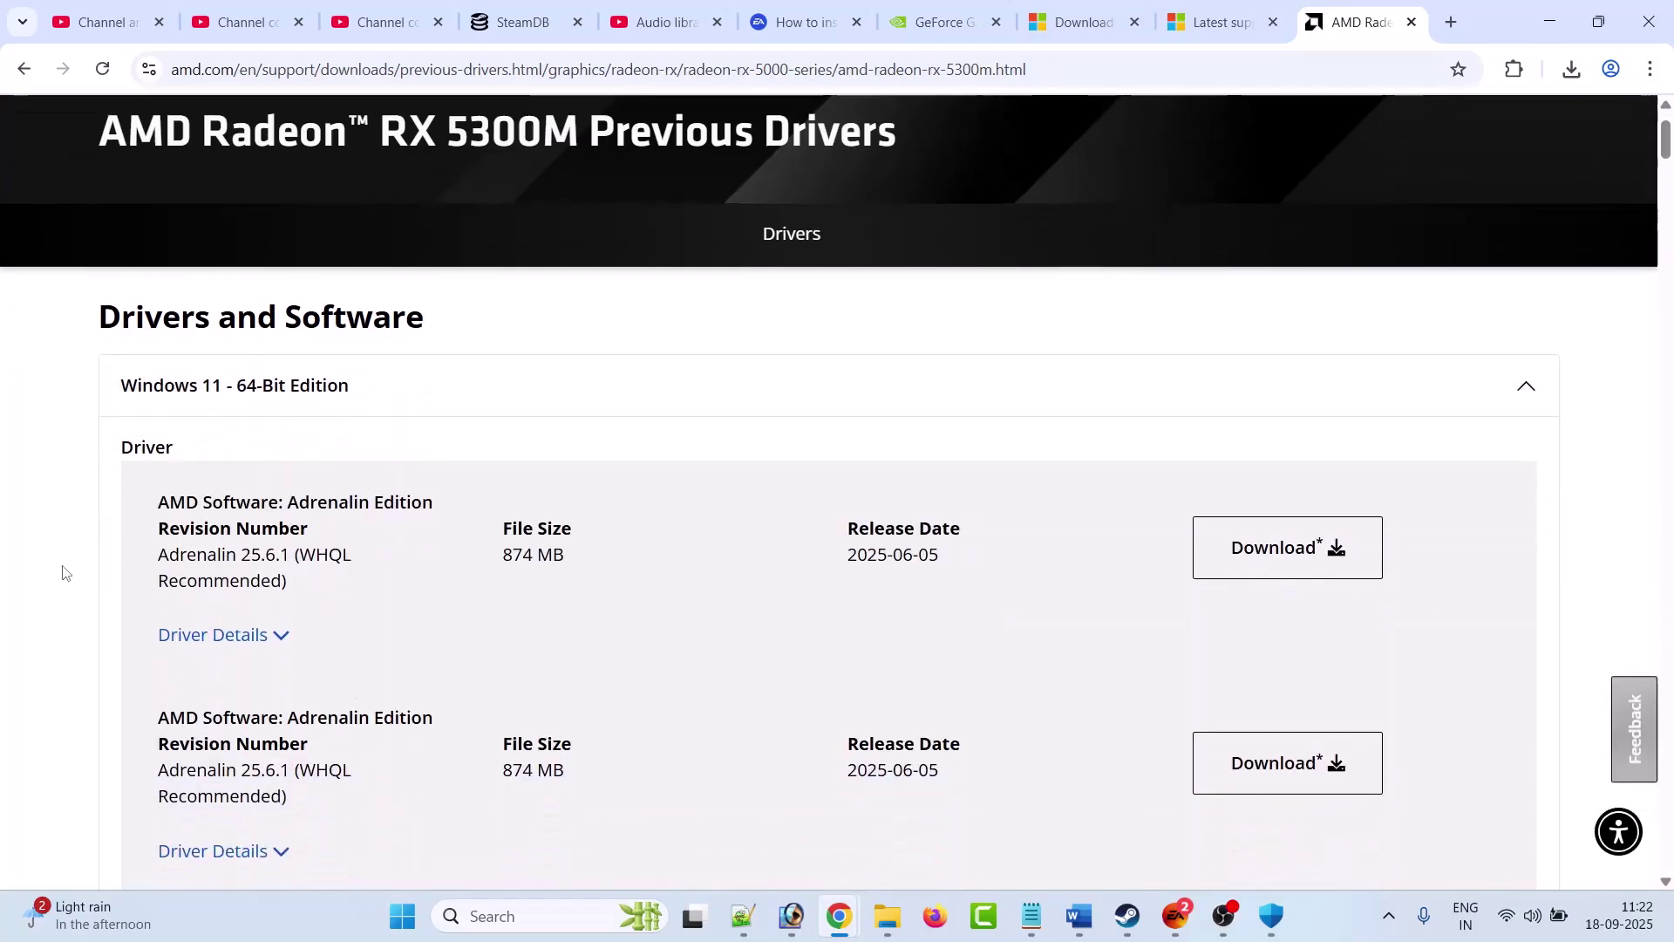
{"action": "scroll", "coordinate": [64, 571], "scroll_direction": "down", "scroll_amount": 3}
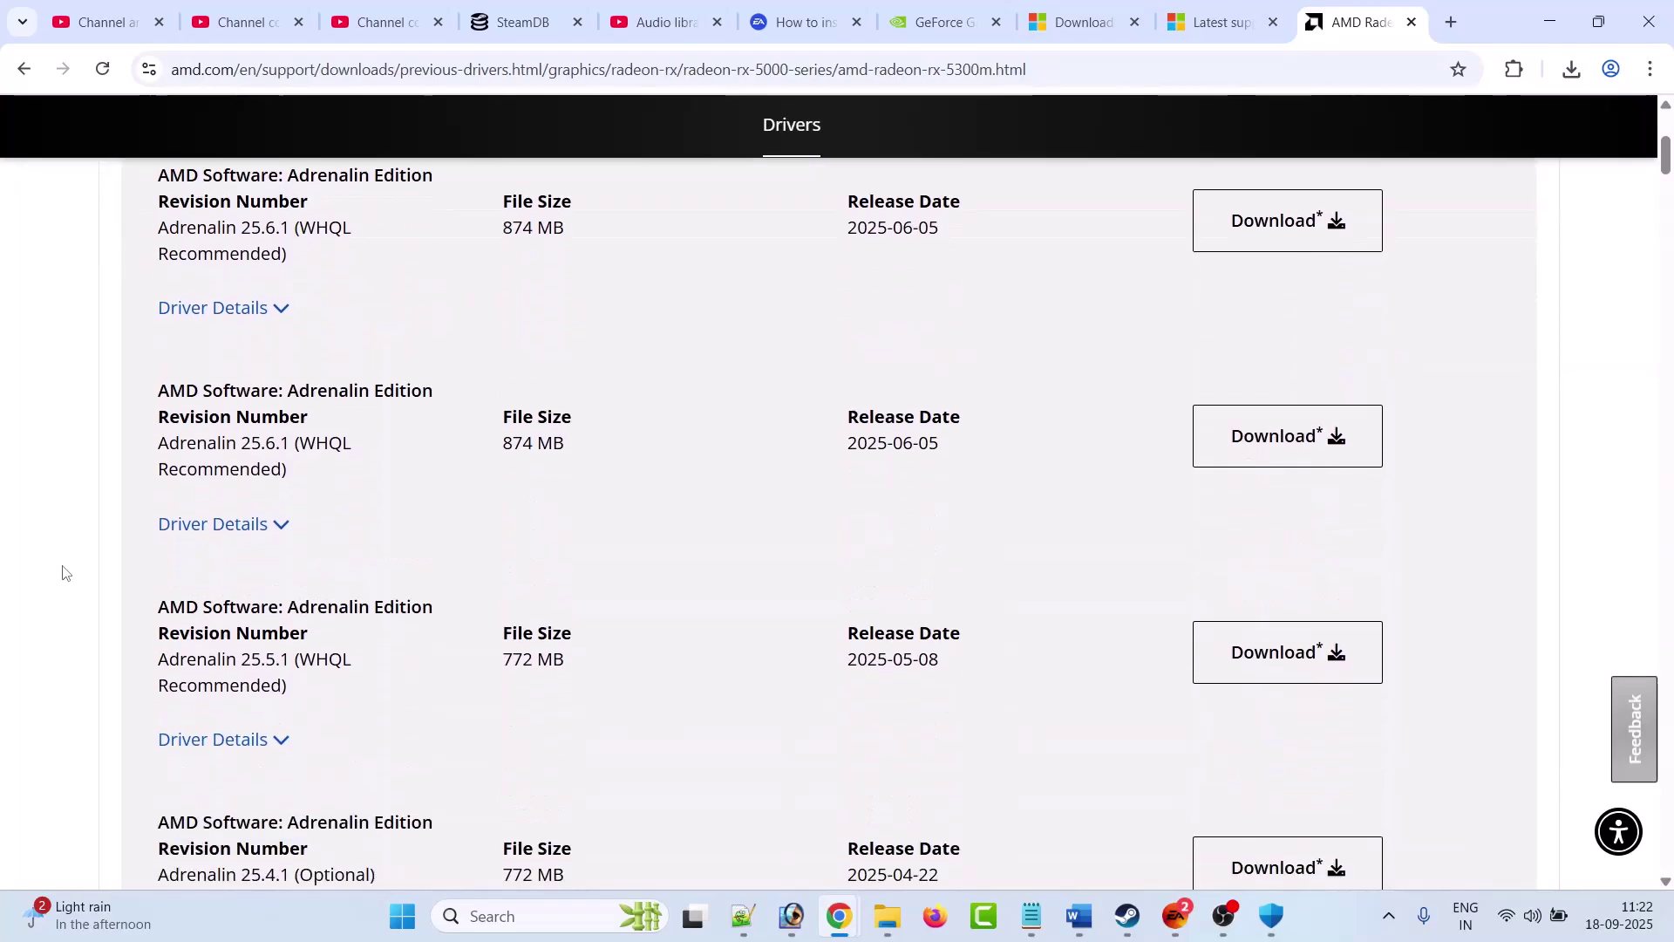
{"action": "left_click_drag", "start_coordinate": [242, 550], "coordinate": [289, 550]}
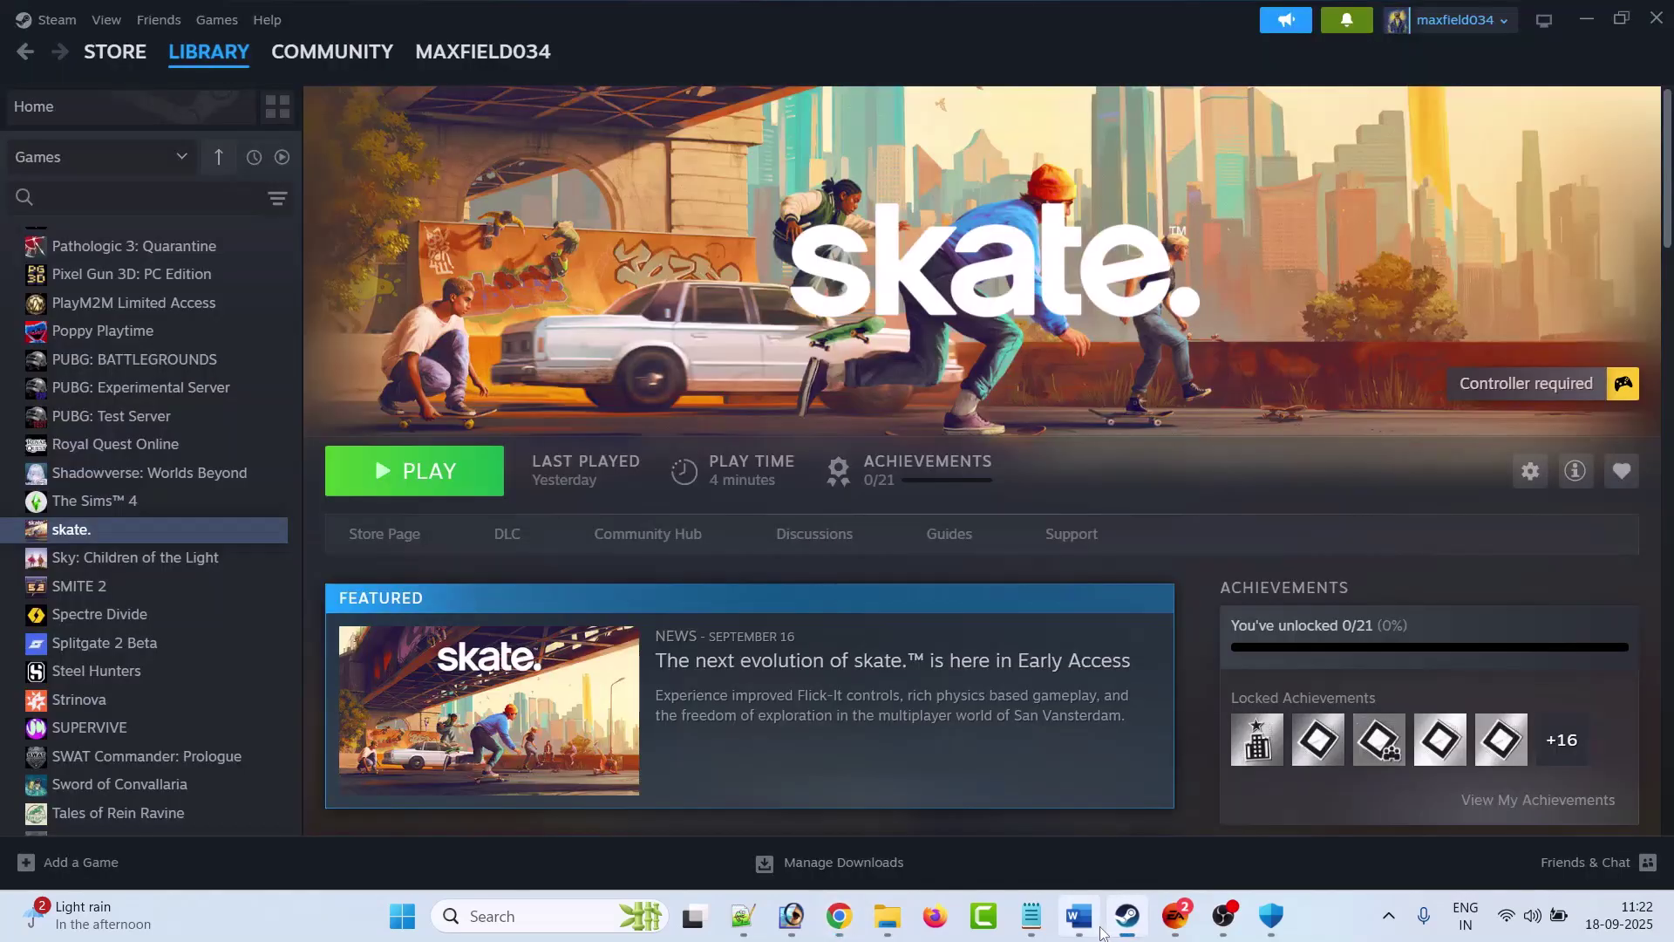
- Switch to the Word document, open Fix 10's DirectX link and download the DirectX End-User Runtime Web Installer in English
{"action": "left_click", "coordinate": [1079, 915]}
{"action": "scroll", "coordinate": [613, 601], "scroll_direction": "down", "scroll_amount": 3}
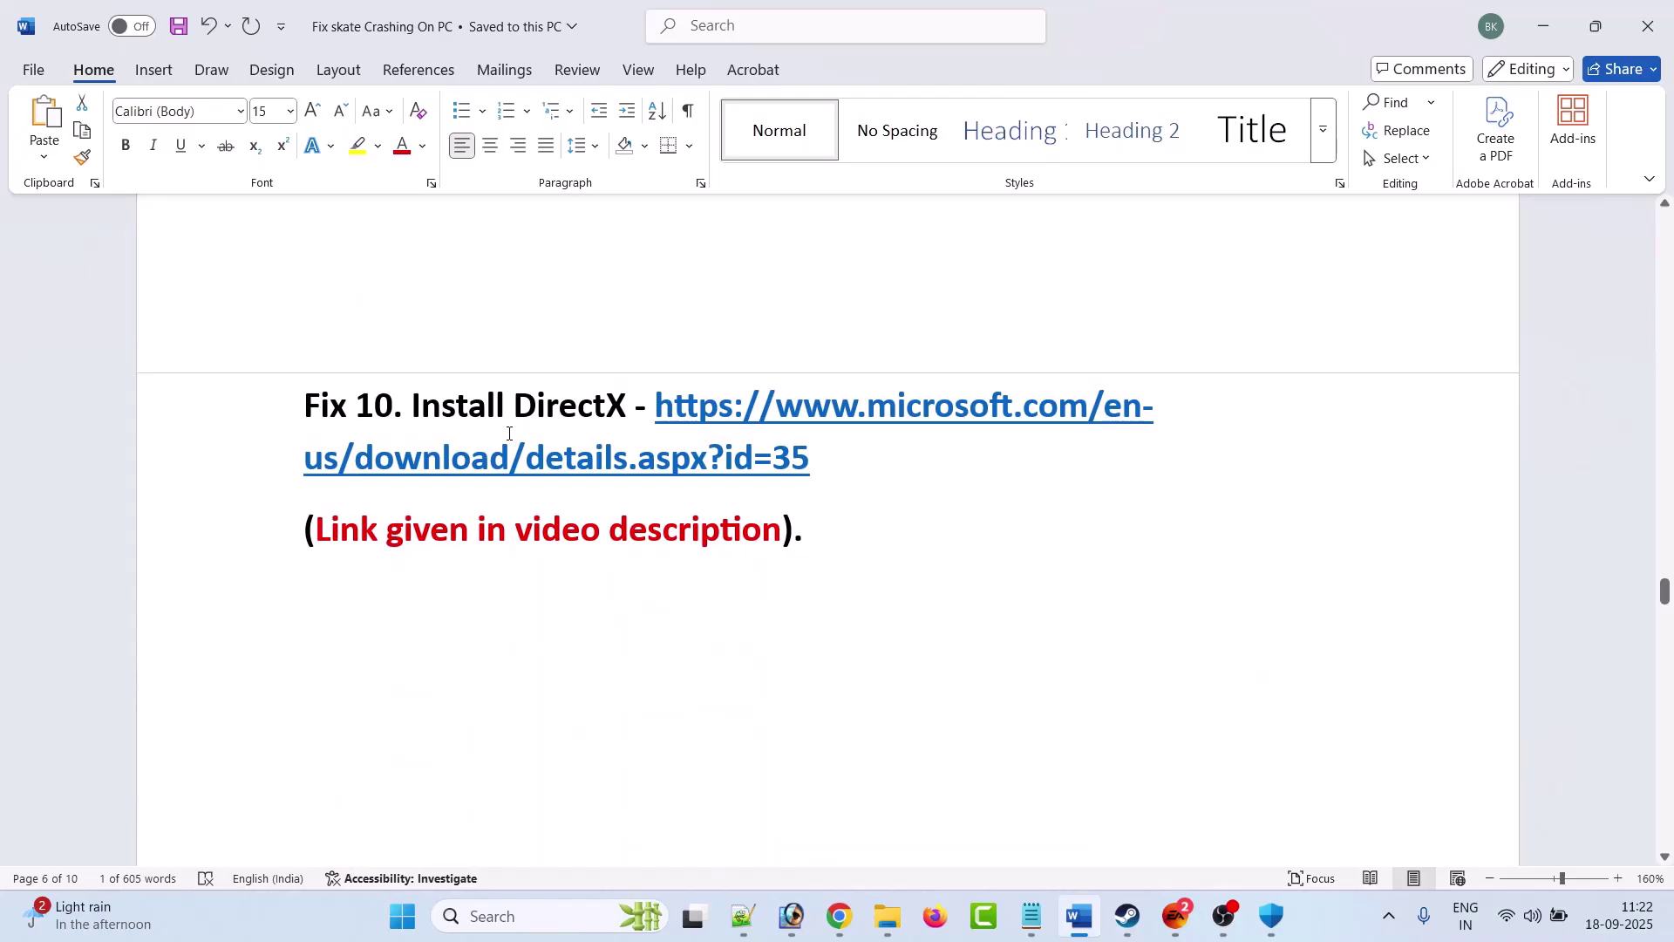
{"action": "left_click_drag", "start_coordinate": [849, 463], "coordinate": [658, 414]}
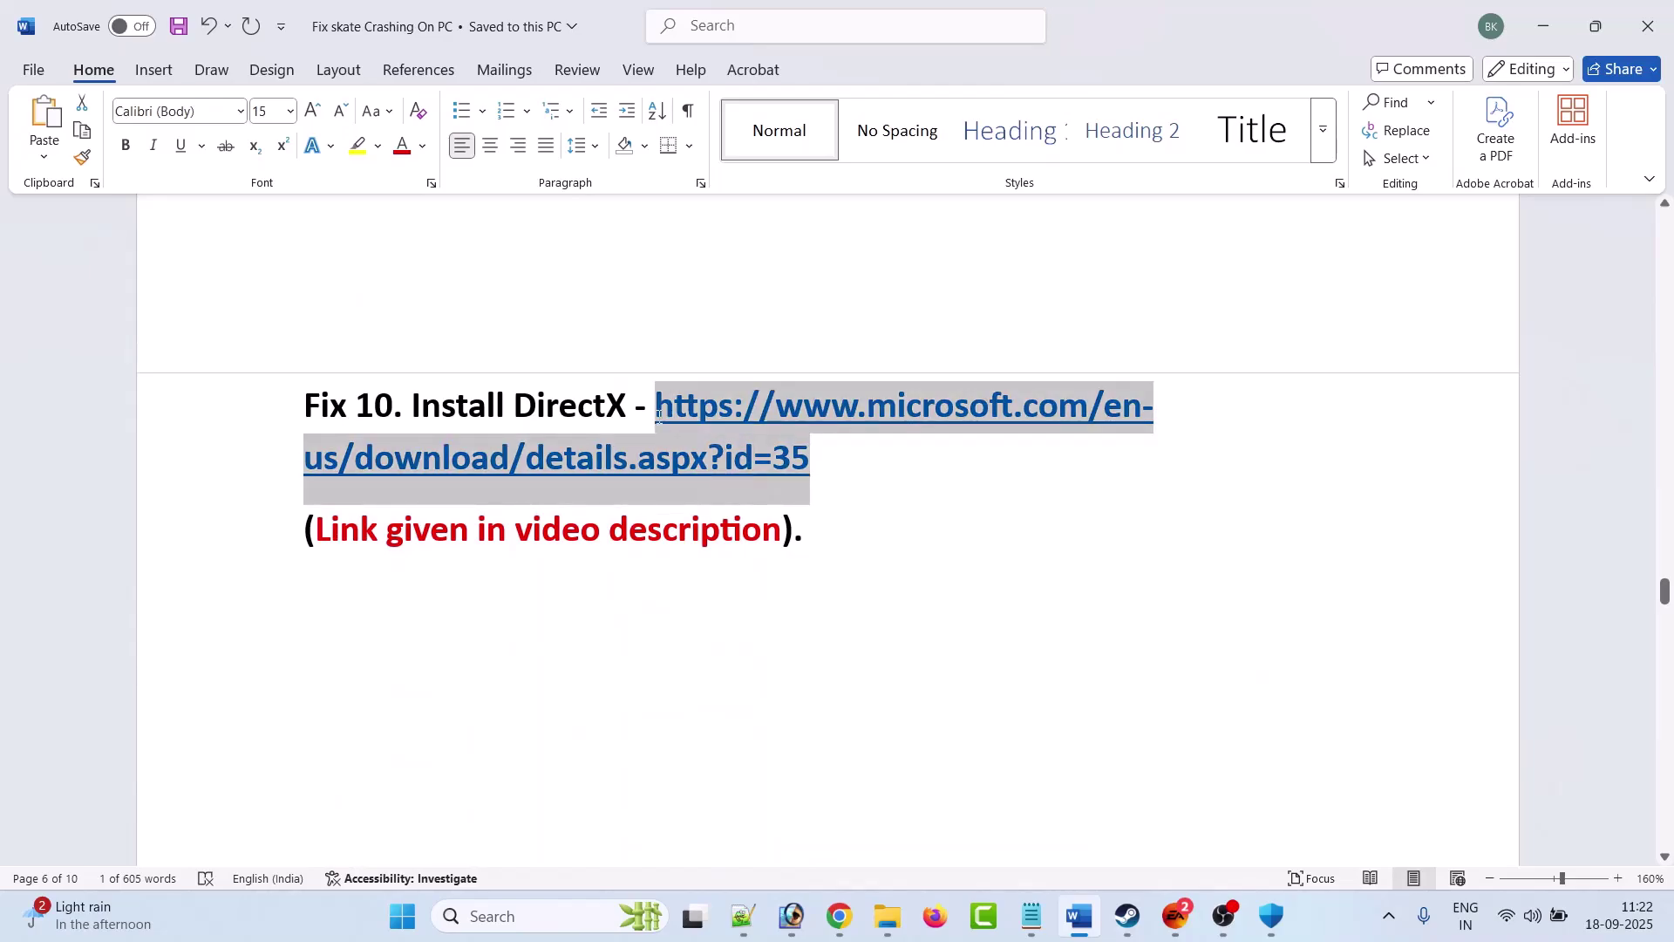
{"action": "left_click", "coordinate": [659, 425], "text": "ctrl"}
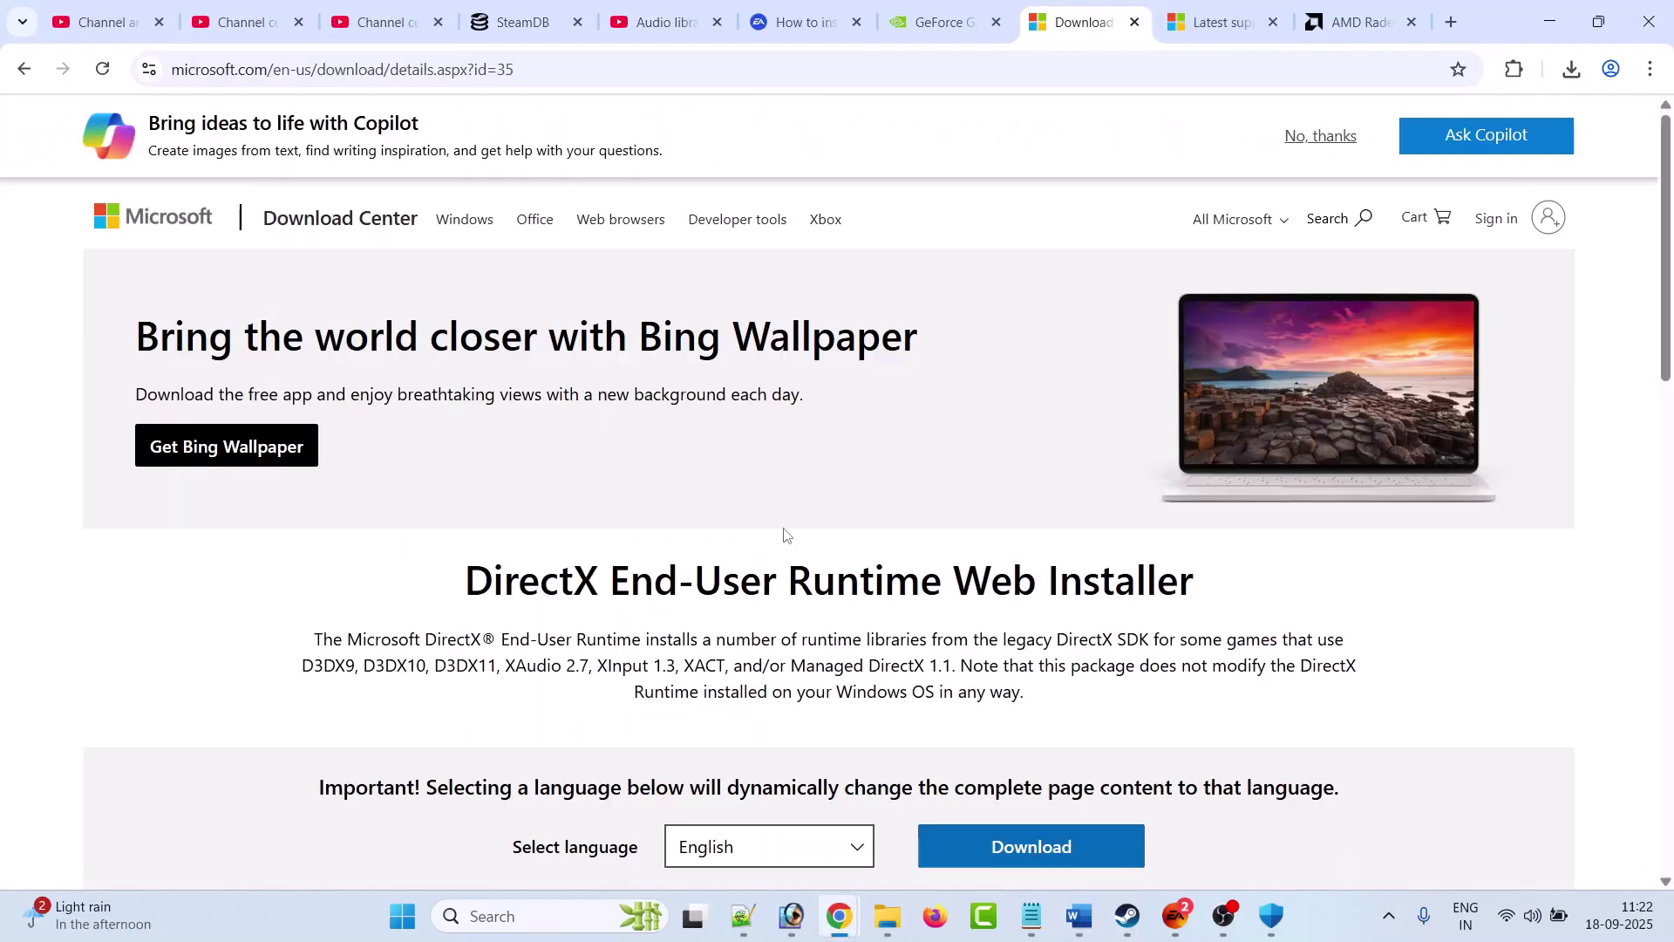
{"action": "scroll", "coordinate": [783, 524], "scroll_direction": "down", "scroll_amount": 1}
{"action": "left_click", "coordinate": [1032, 737]}
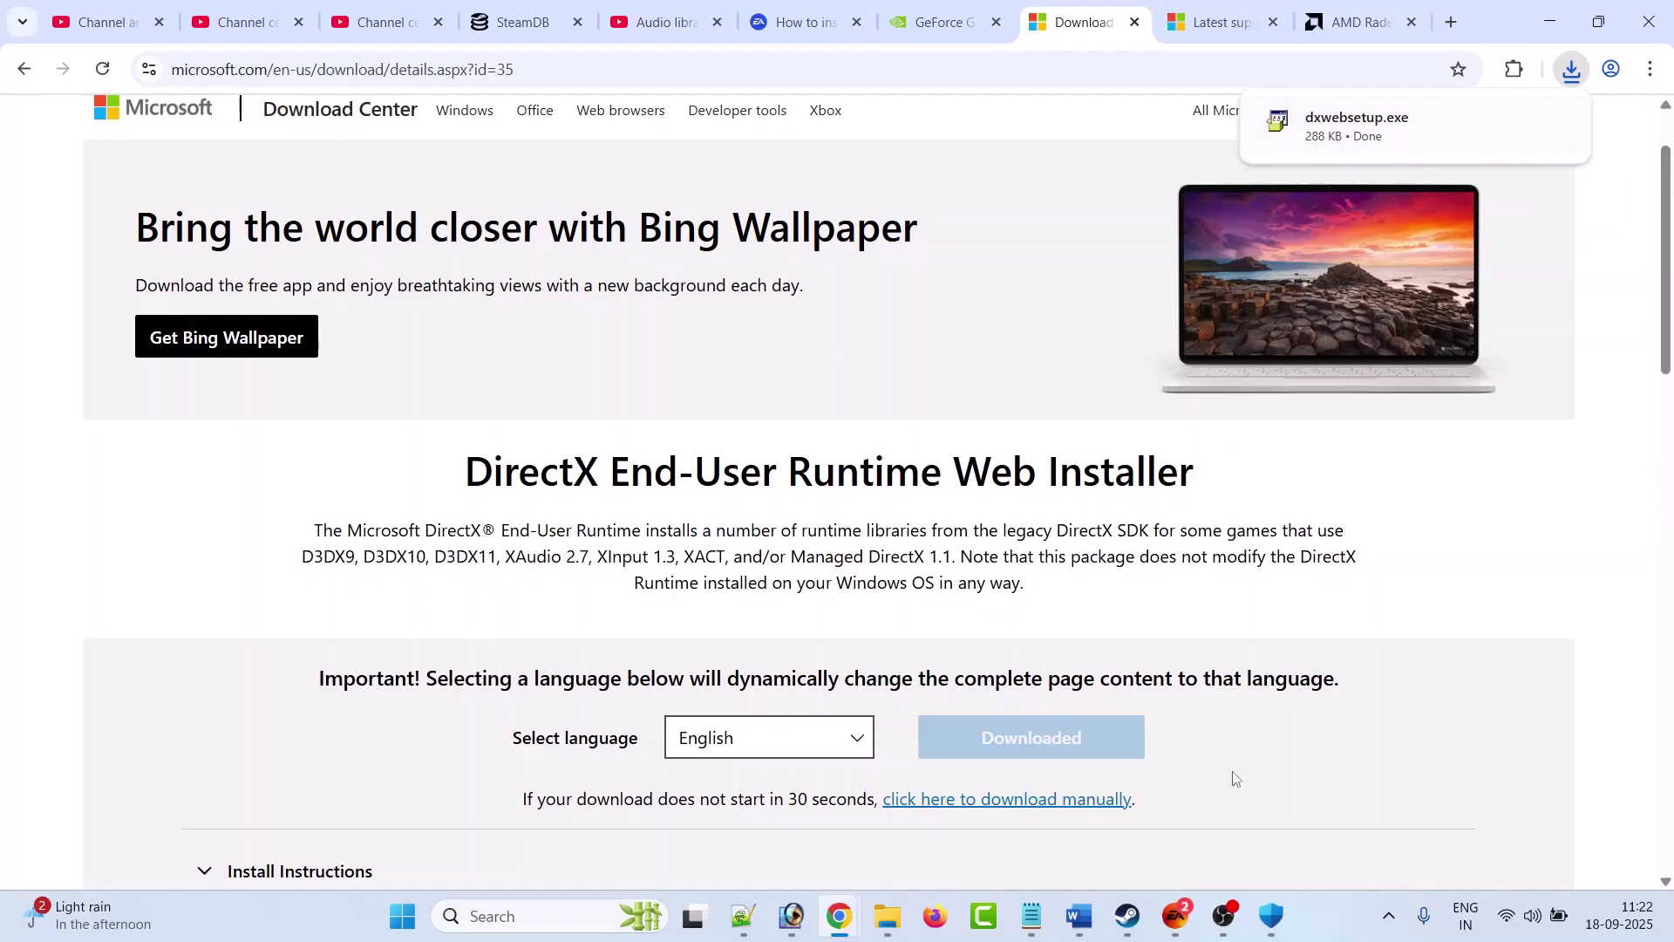
- Switch to the Word document and read Fix 11 about running the game as an administrator and in compatibility mode
{"action": "left_click", "coordinate": [1080, 916]}
{"action": "scroll", "coordinate": [711, 566], "scroll_direction": "down", "scroll_amount": 5}
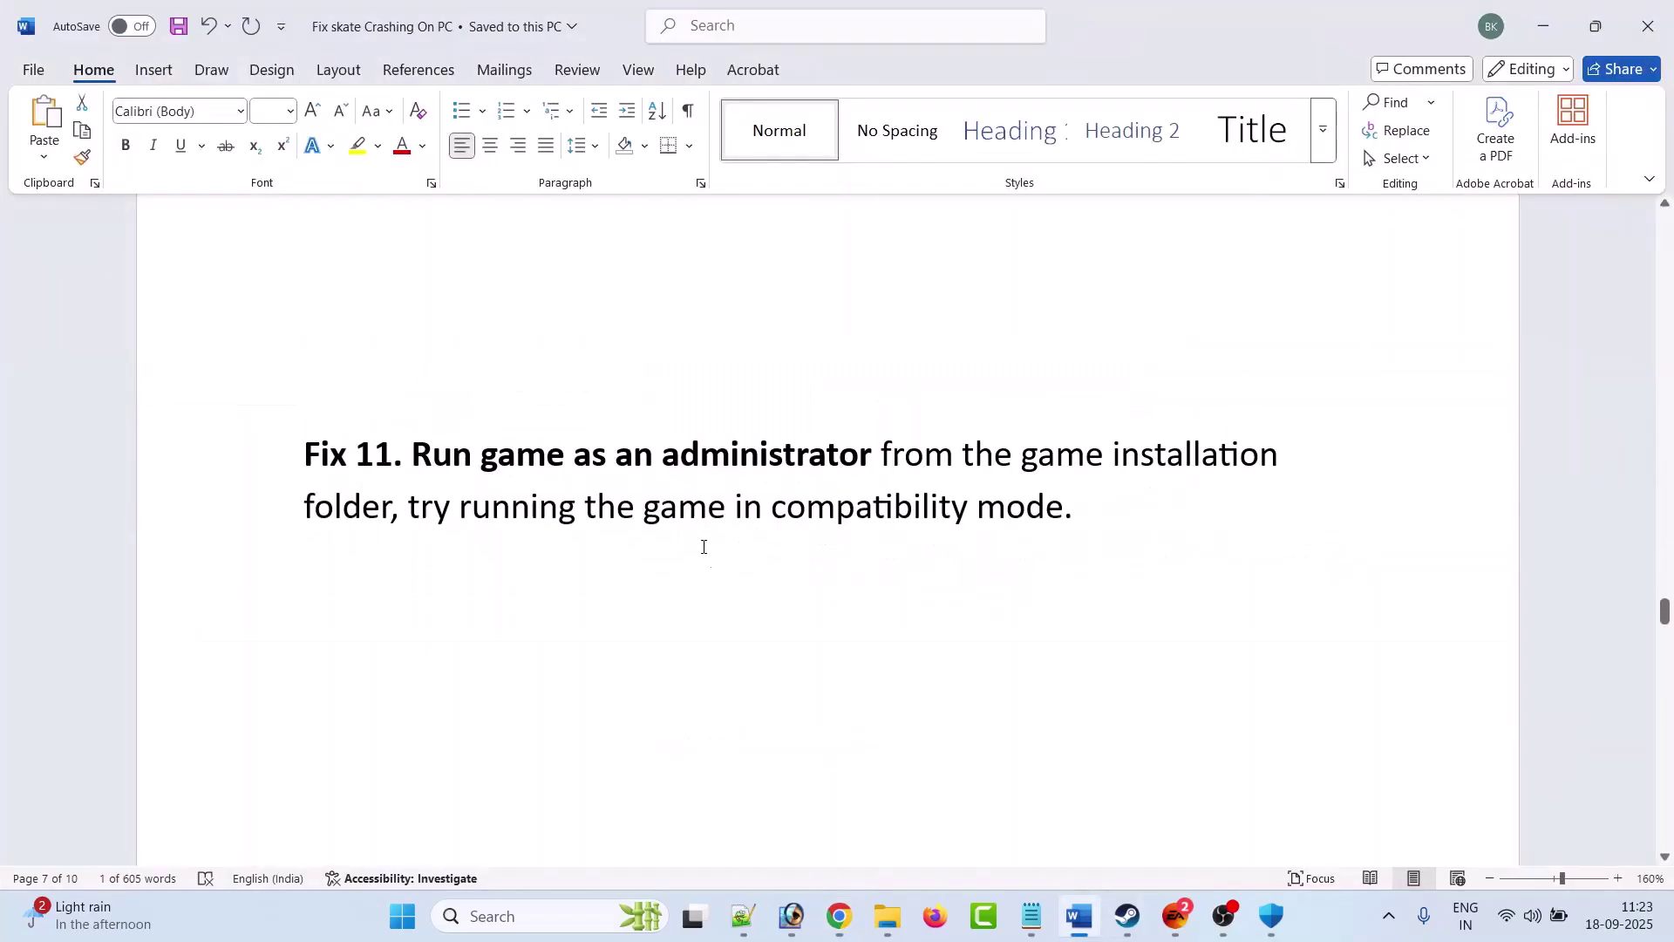
{"action": "left_click_drag", "start_coordinate": [426, 460], "coordinate": [1076, 507]}
{"action": "left_click", "coordinate": [1159, 587]}
- Switch to Steam and browse the local files of skate. to open its installation folder
{"action": "left_click", "coordinate": [1127, 915]}
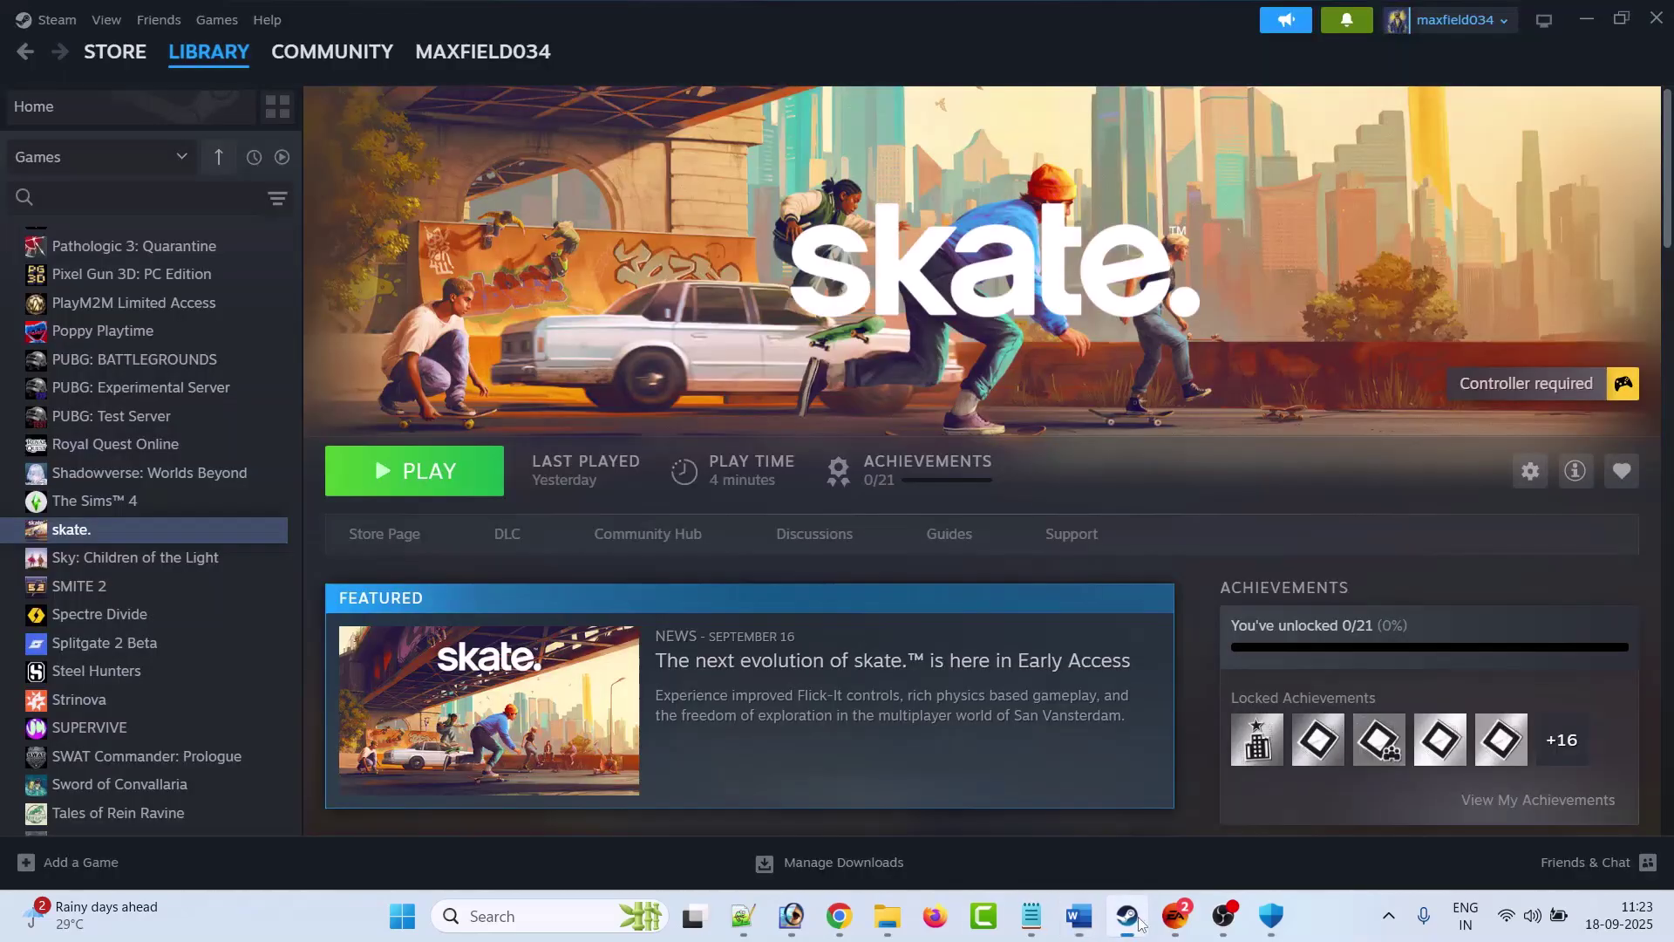
{"action": "right_click", "coordinate": [98, 535]}
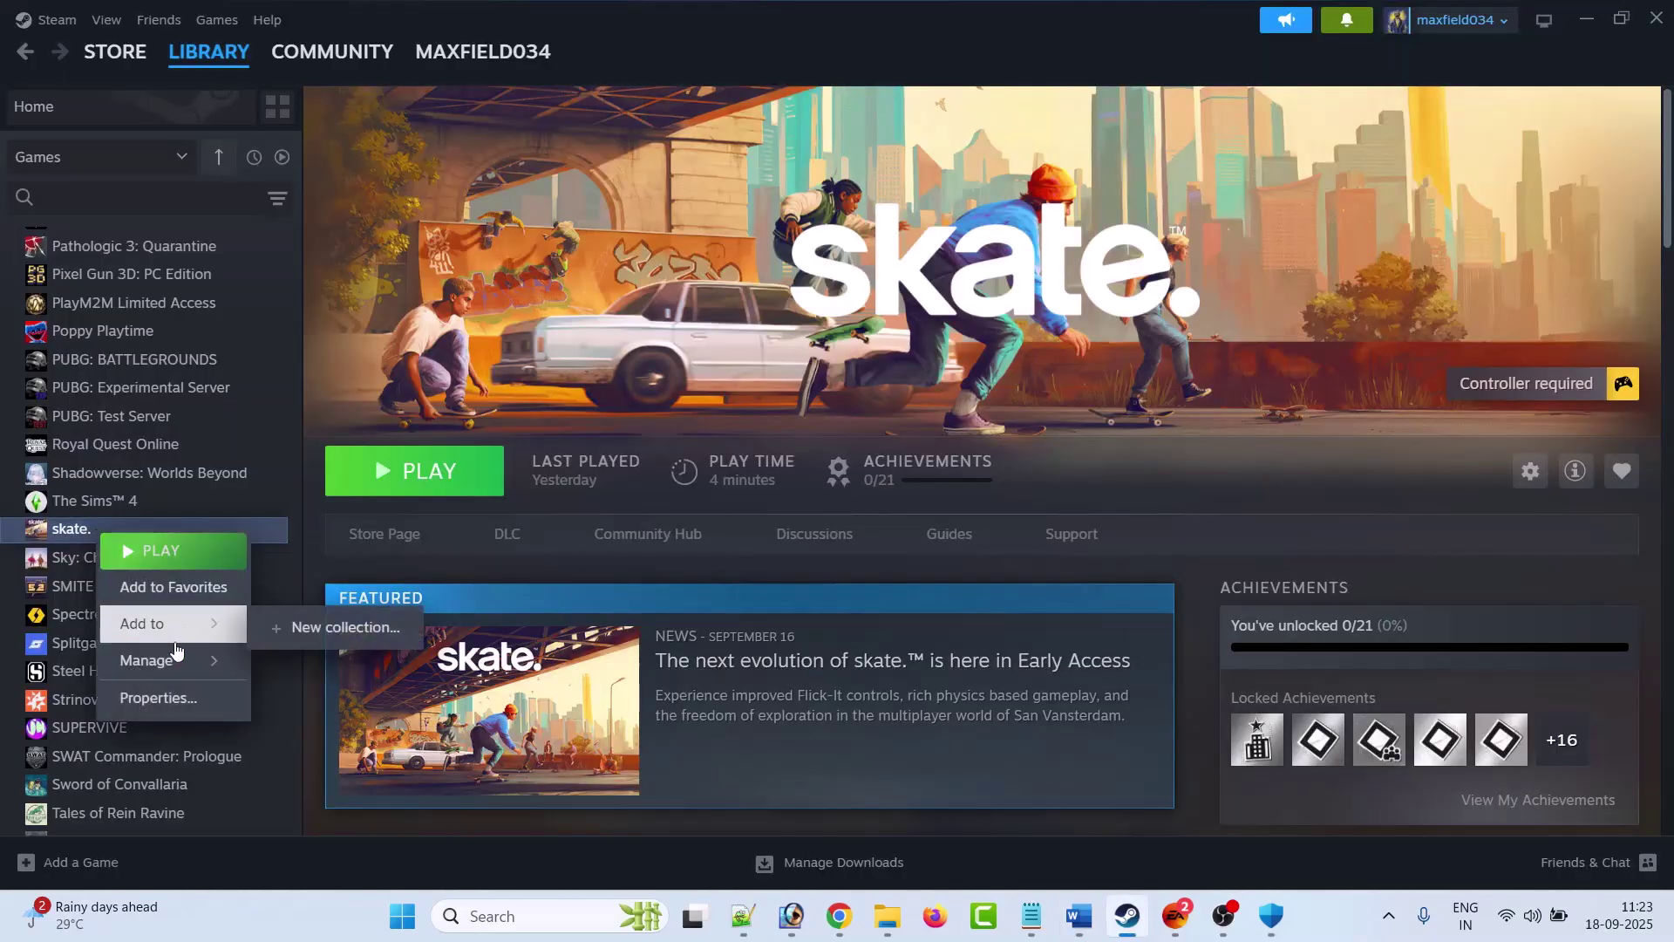
{"action": "mouse_move", "coordinate": [172, 658]}
{"action": "left_click", "coordinate": [388, 494]}
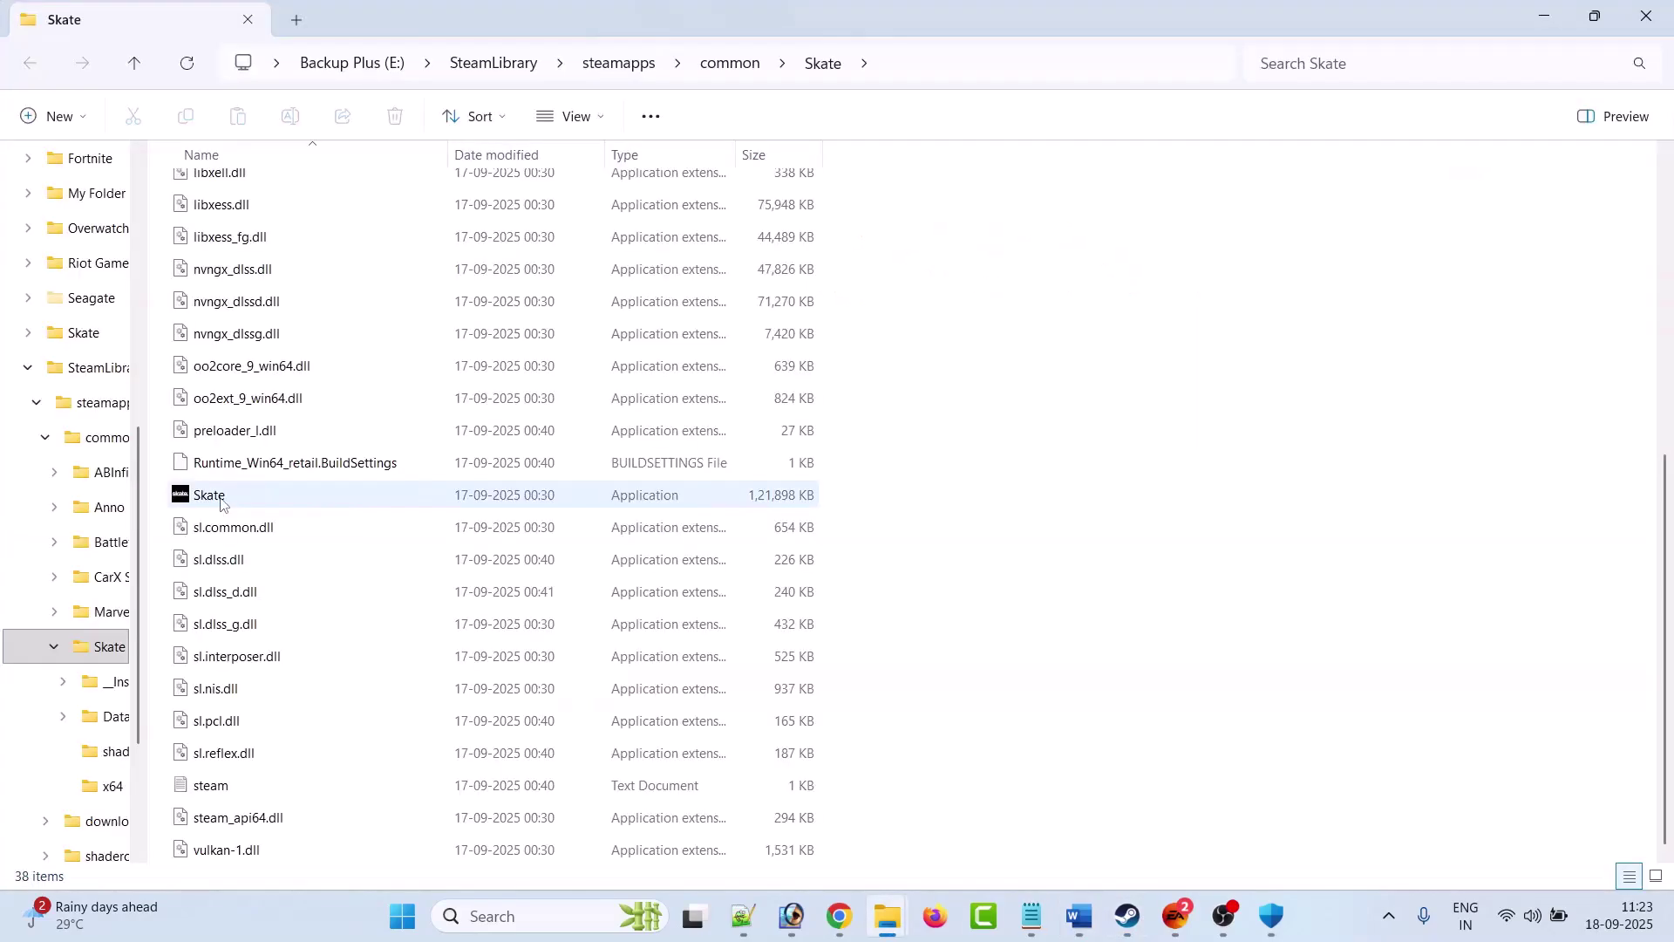
- Open the Skate application's compatibility properties, enable running it as an administrator and apply the setting
{"action": "left_click", "coordinate": [245, 503]}
{"action": "right_click", "coordinate": [240, 495]}
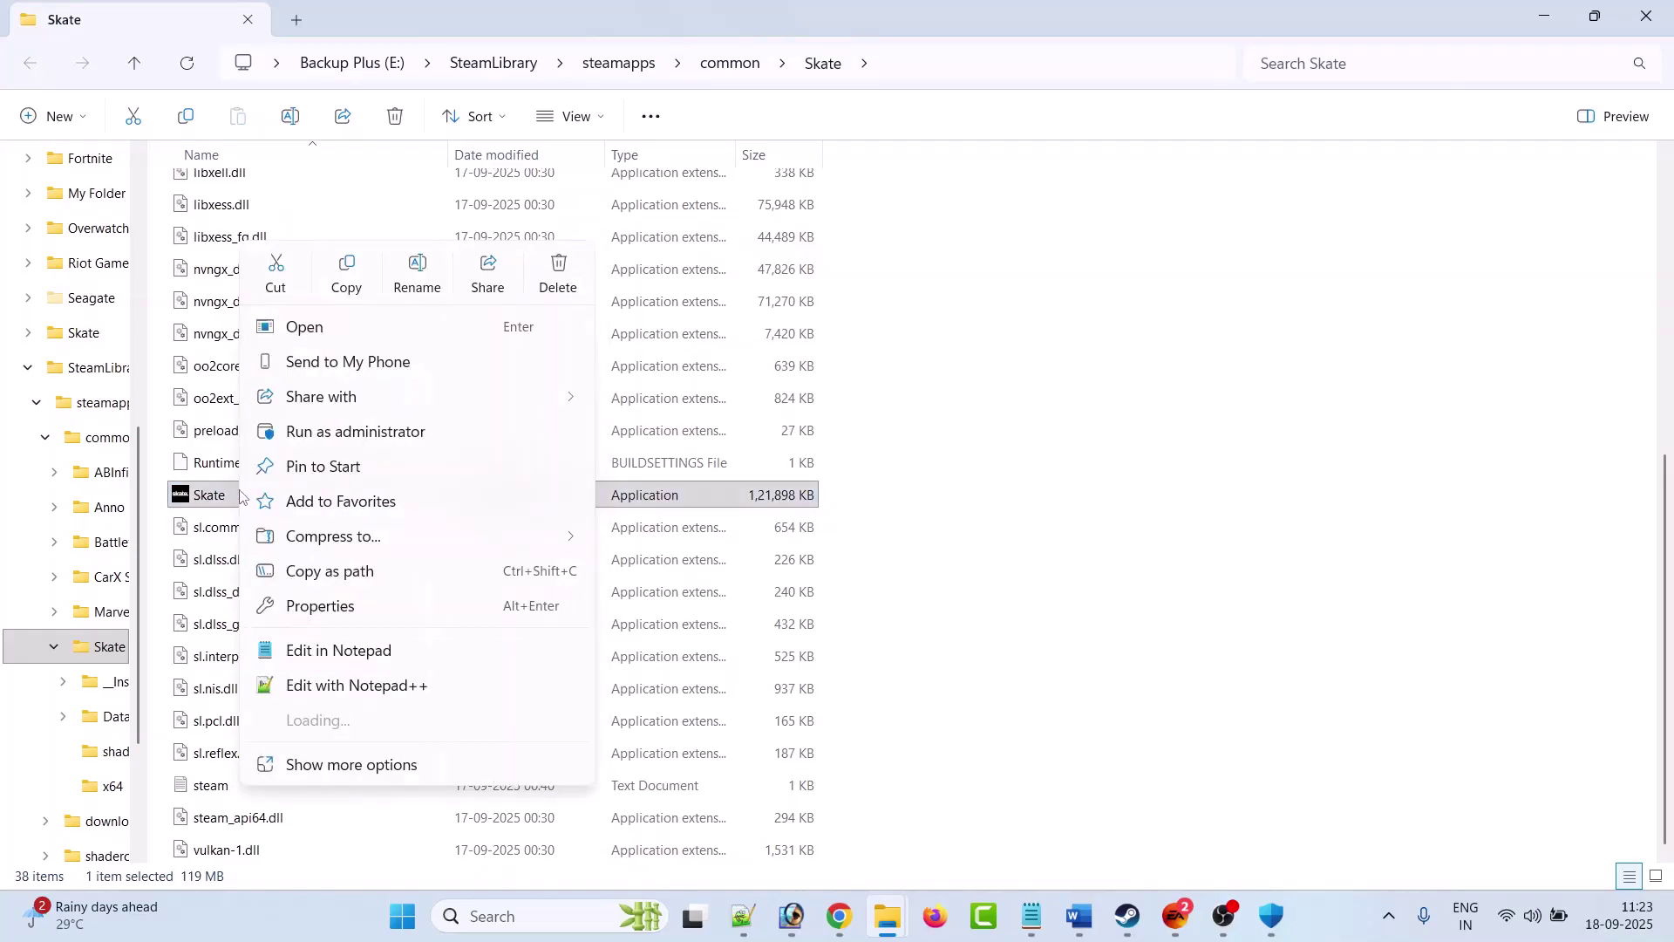
{"action": "left_click", "coordinate": [355, 609]}
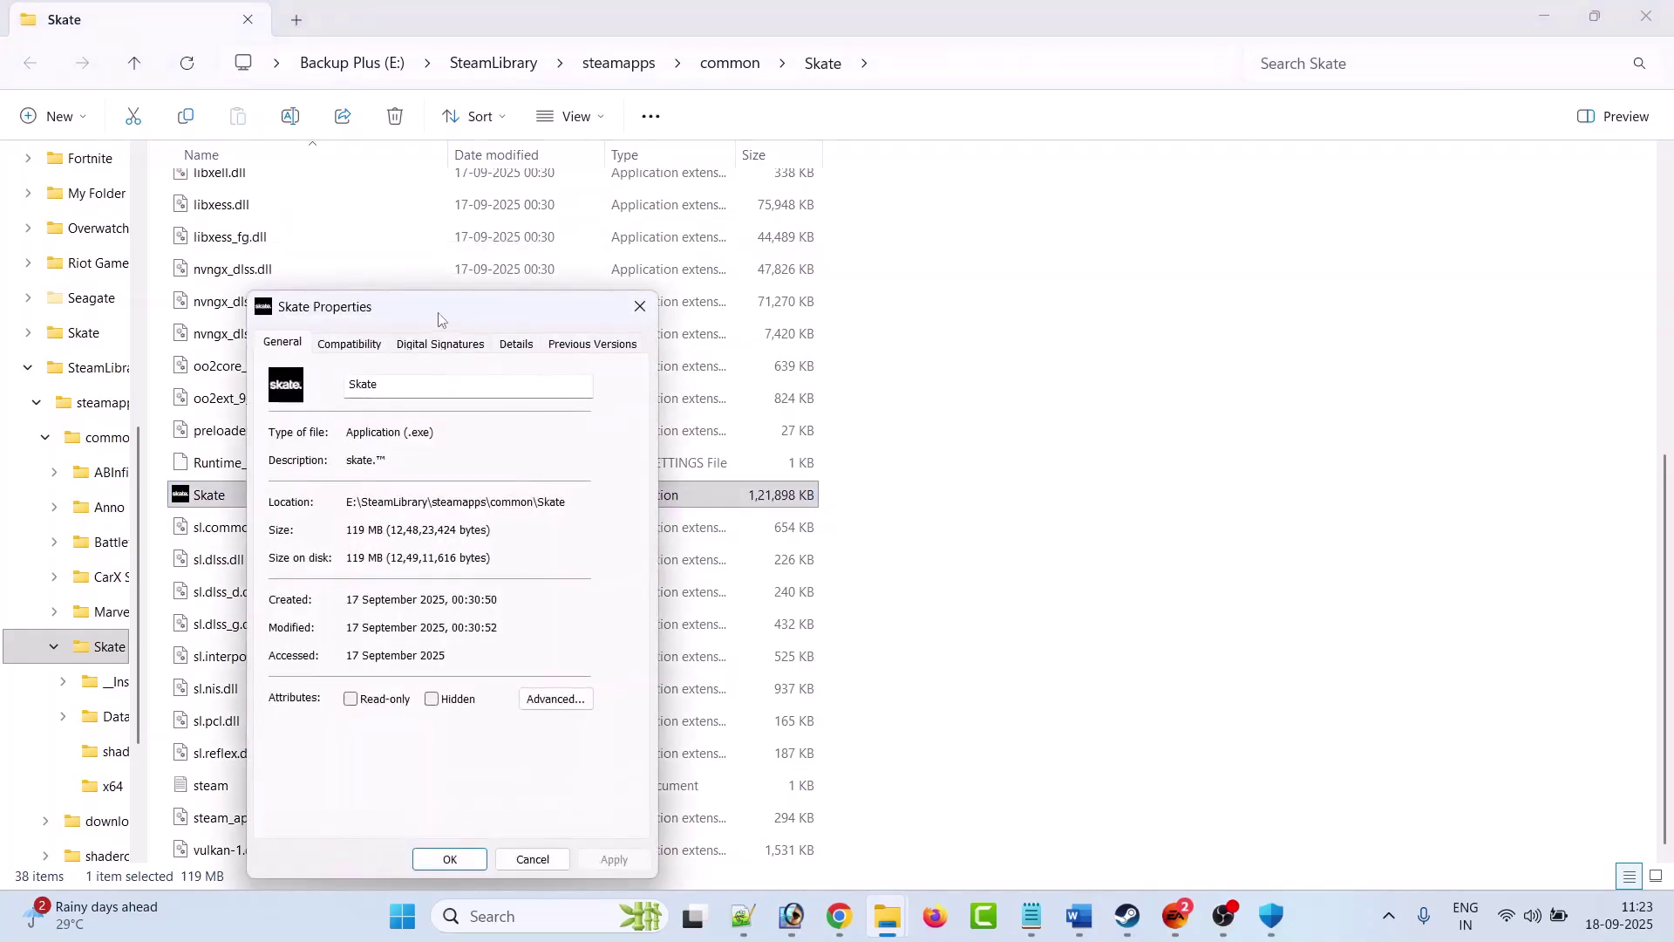
{"action": "left_click_drag", "start_coordinate": [439, 319], "coordinate": [459, 206]}
{"action": "left_click", "coordinate": [366, 235]}
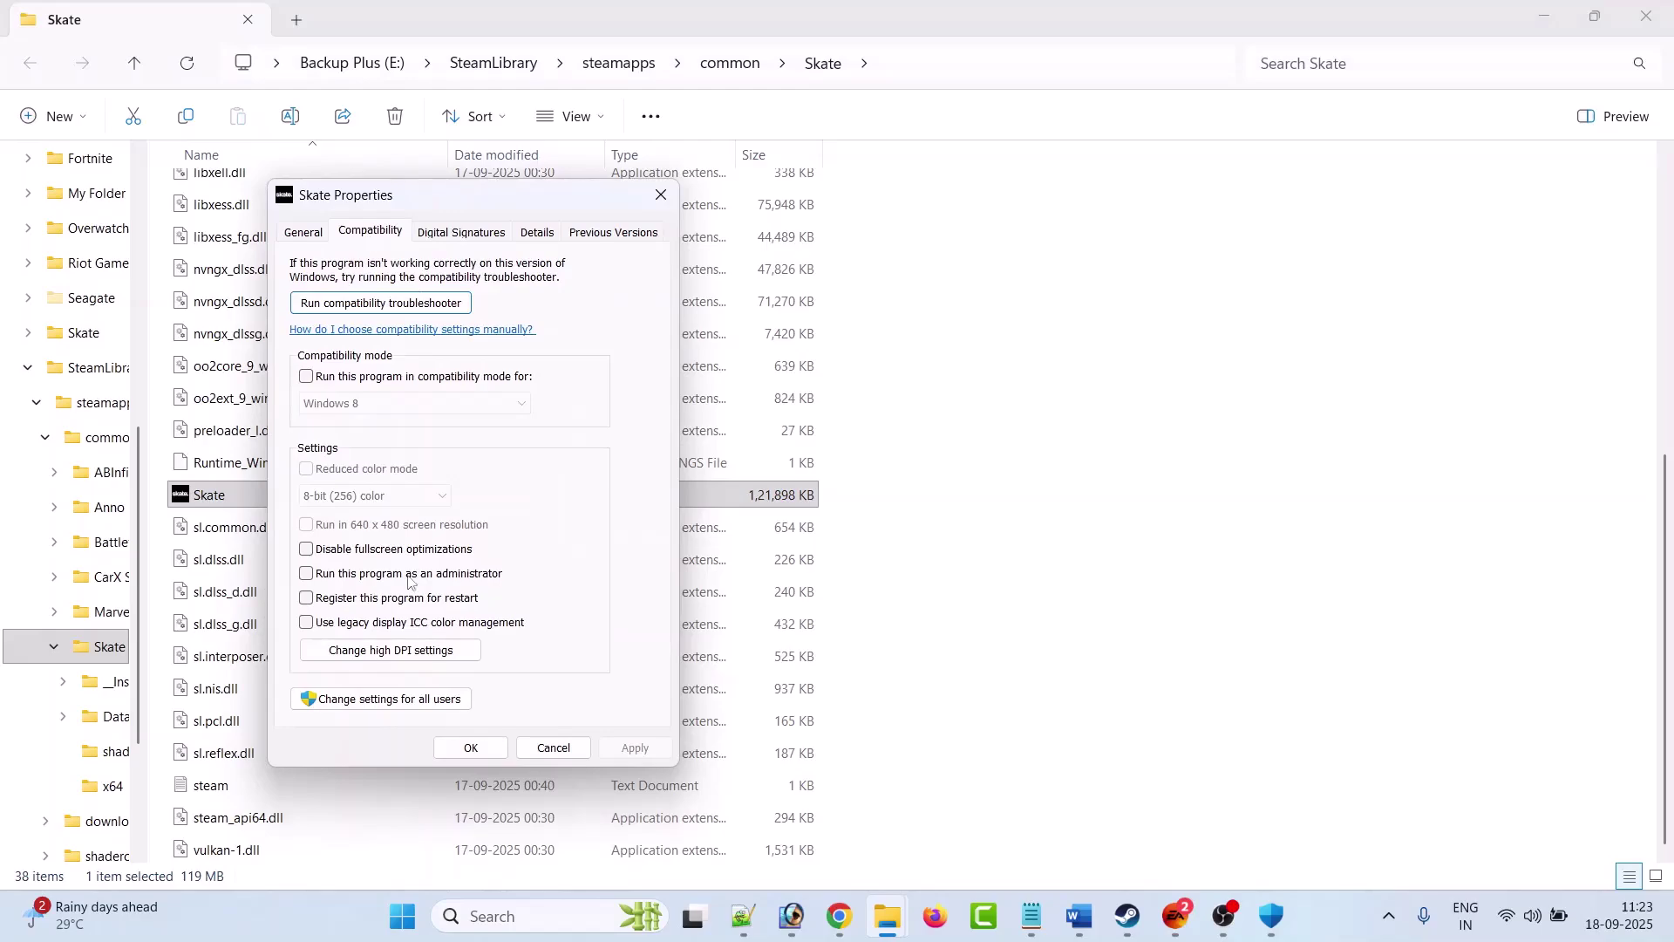
{"action": "left_click", "coordinate": [306, 575]}
{"action": "left_click", "coordinate": [625, 751]}
- Enable compatibility mode for the Skate application with Windows 8 and apply it
{"action": "left_click", "coordinate": [307, 378]}
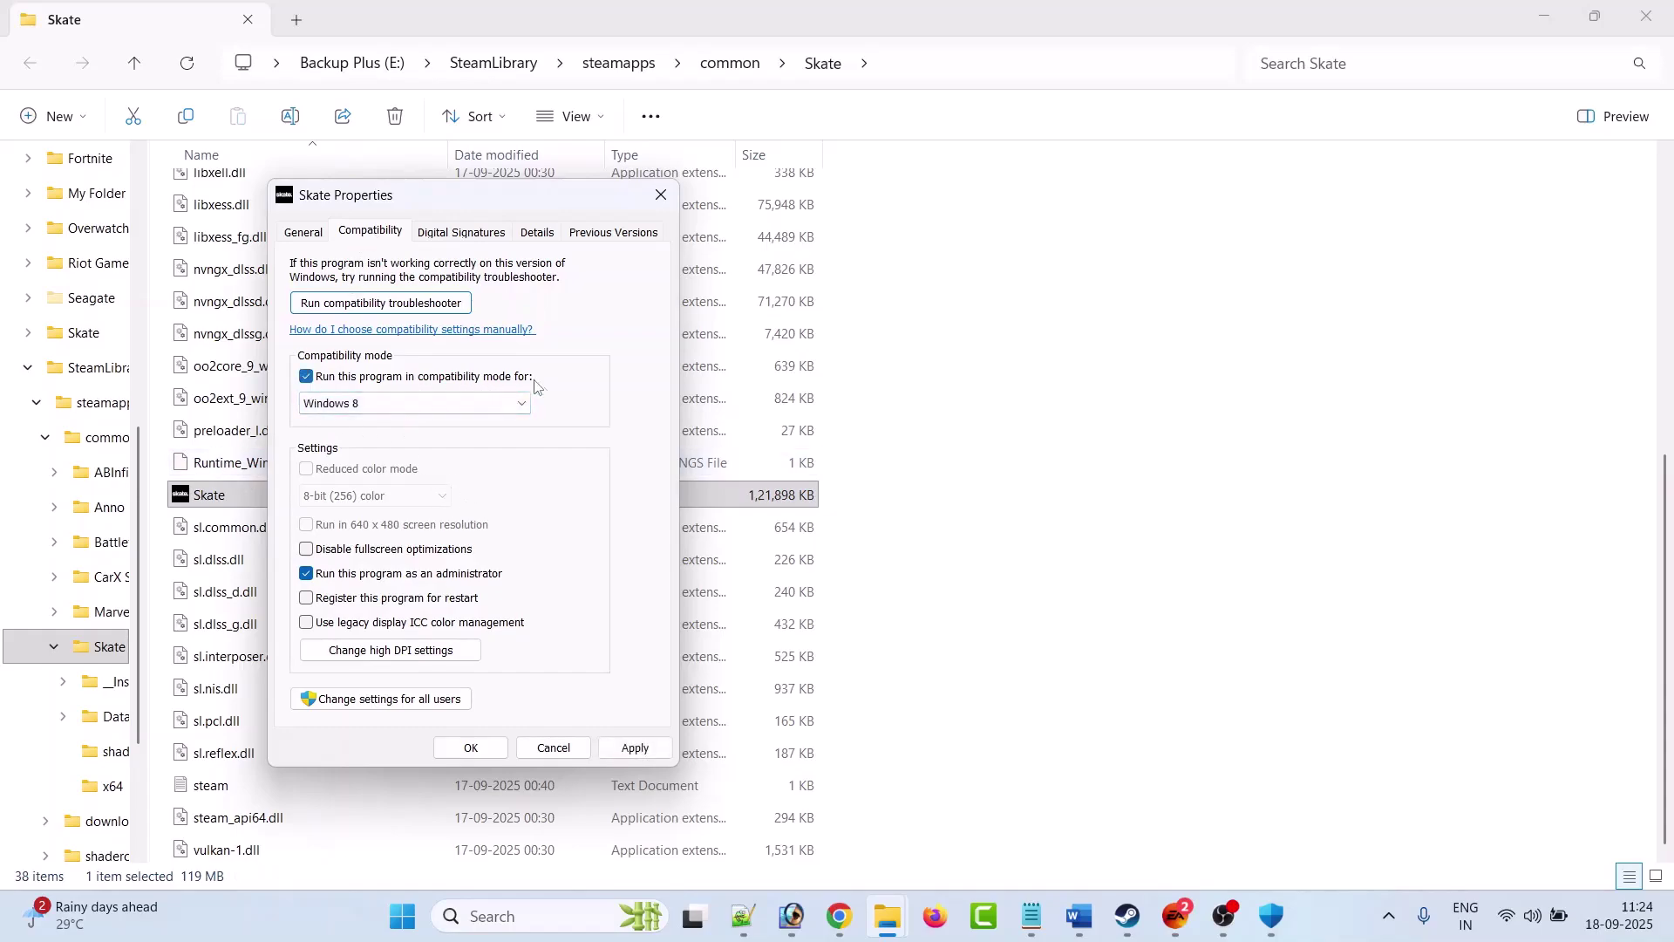
{"action": "left_click", "coordinate": [514, 403]}
{"action": "left_click", "coordinate": [370, 478]}
{"action": "left_click", "coordinate": [635, 747]}
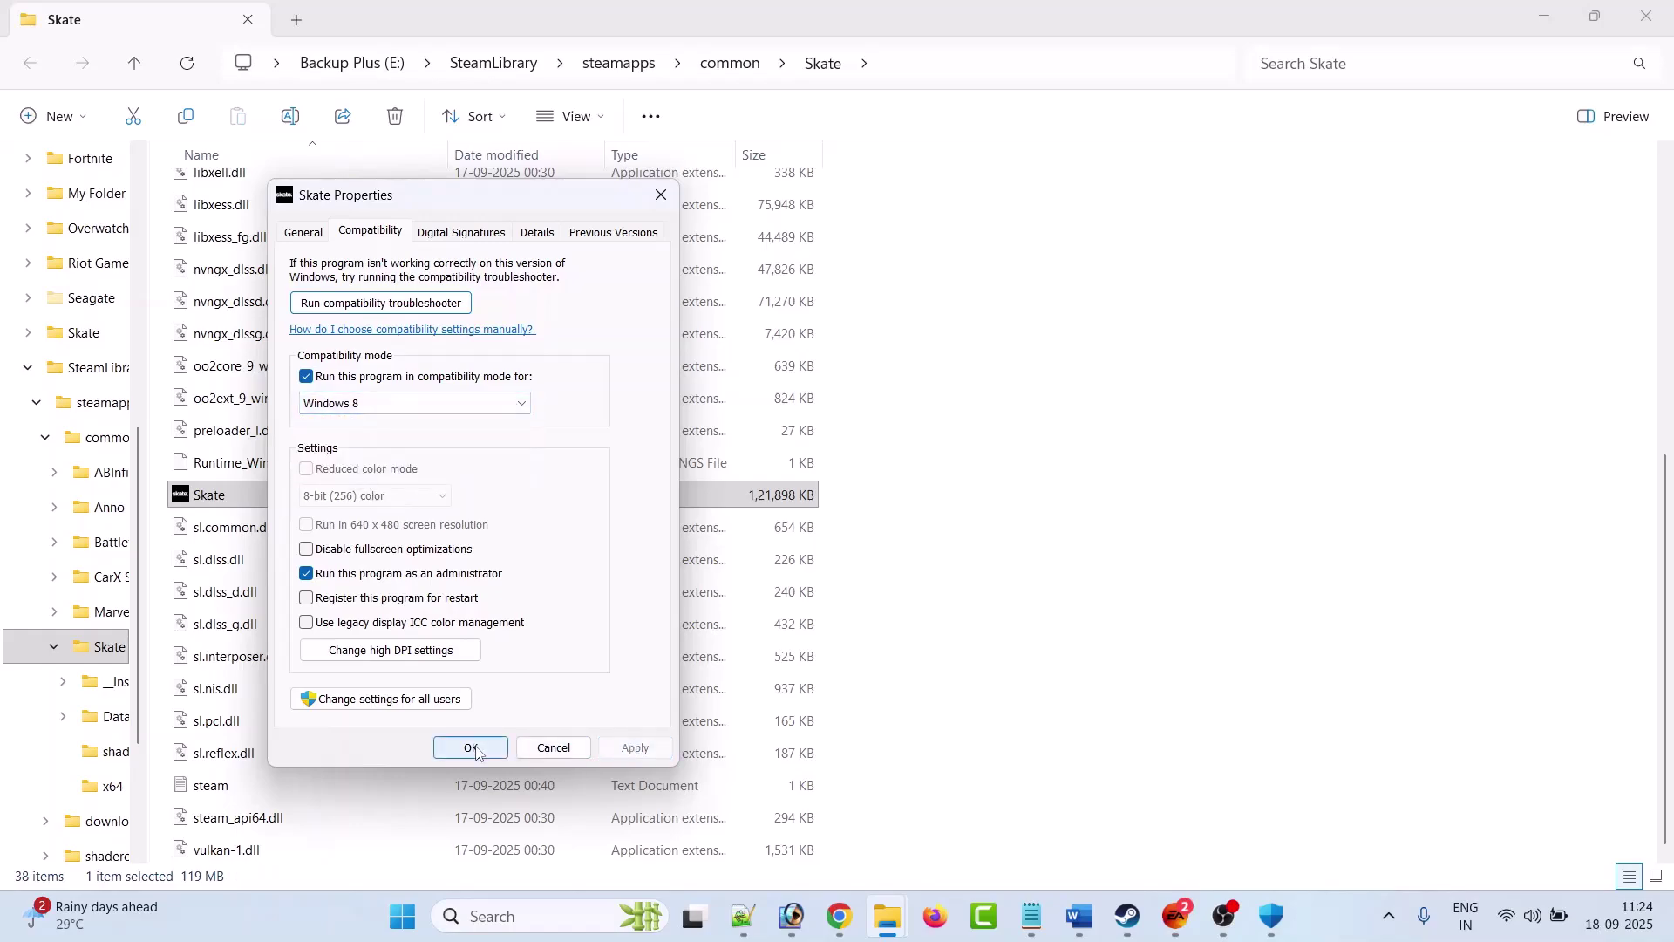
- Select the Skate application file, set its compatibility mode to Windows 7 and apply the change
{"action": "left_click", "coordinate": [218, 499]}
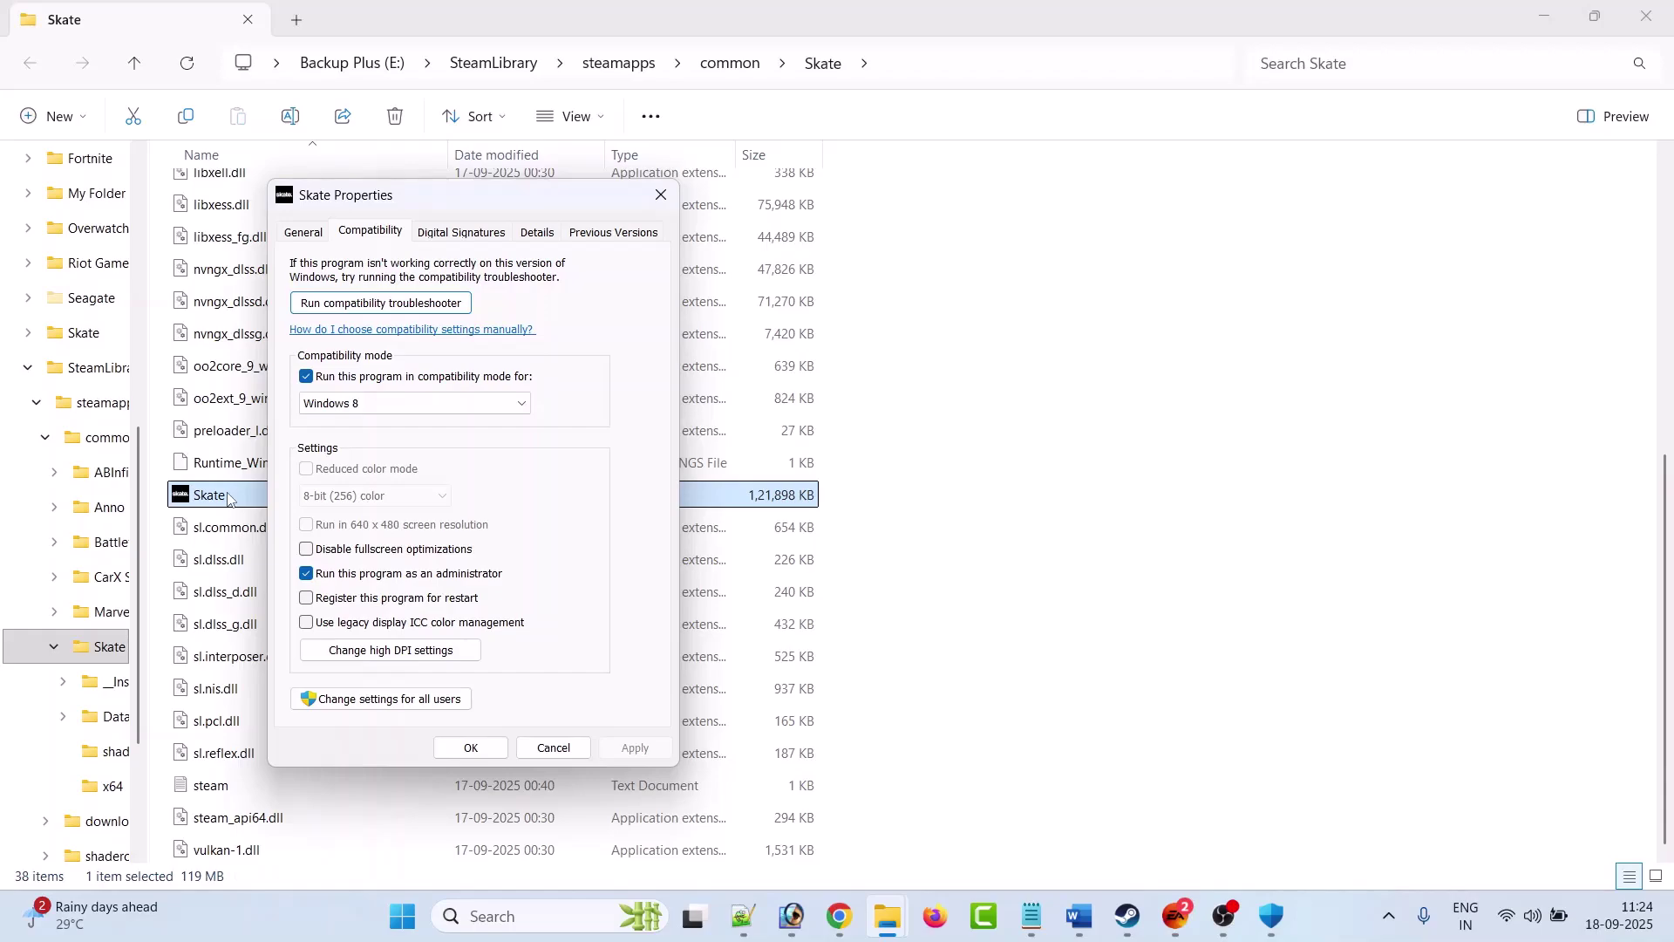
{"action": "left_click", "coordinate": [471, 418]}
{"action": "left_click", "coordinate": [410, 403]}
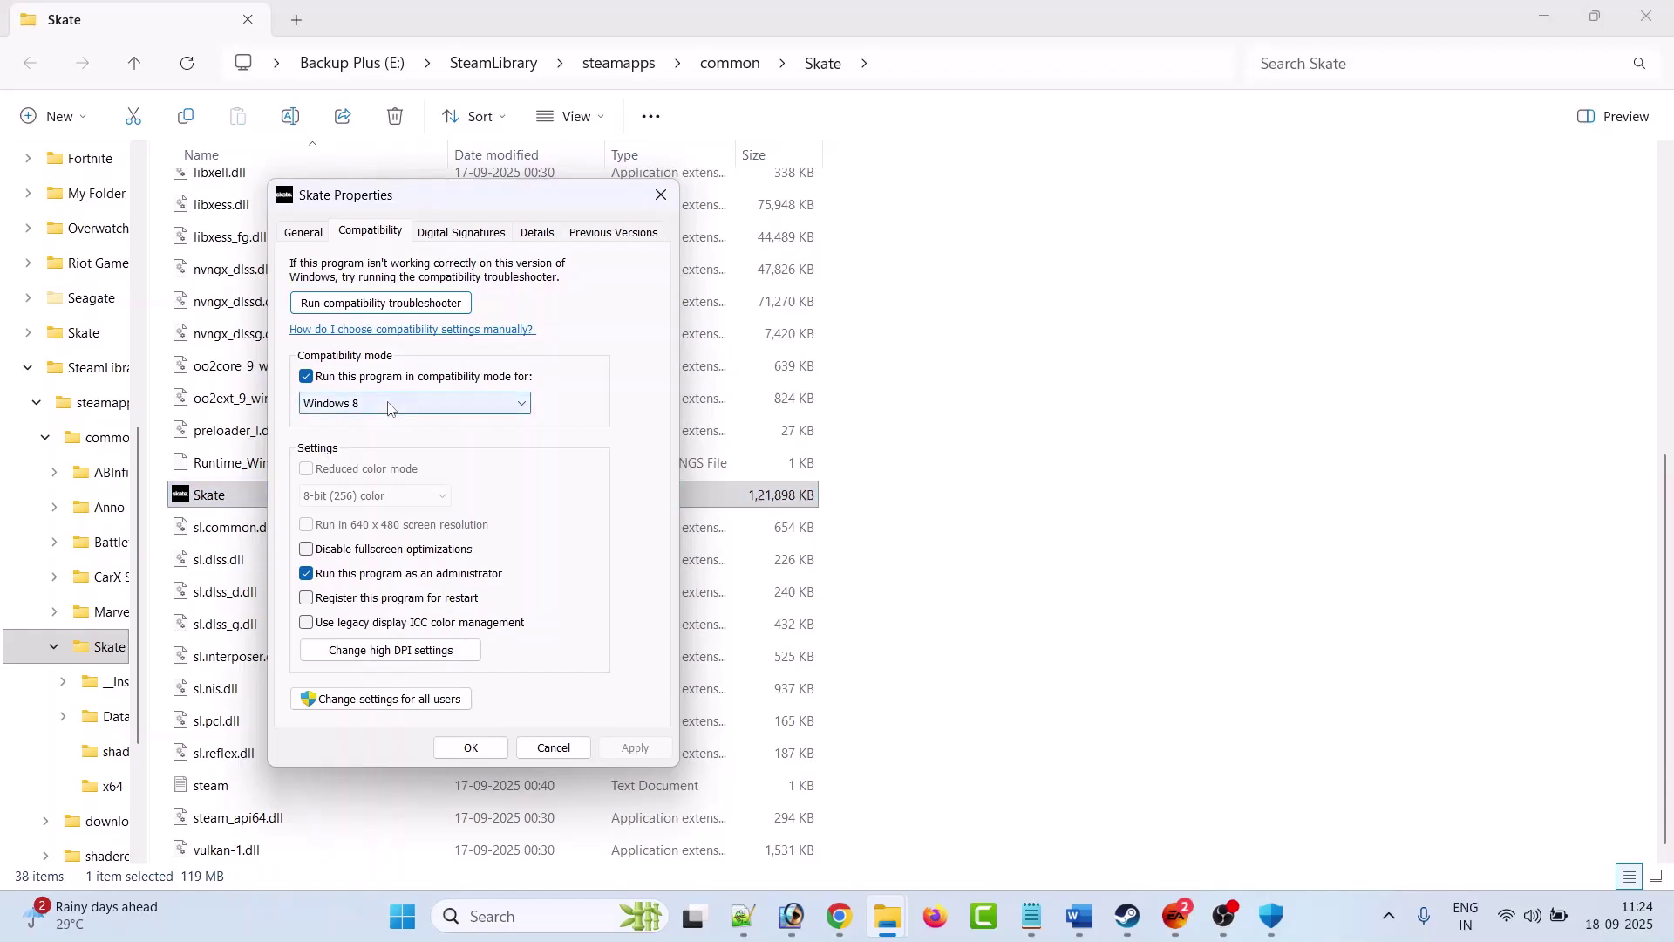
{"action": "left_click", "coordinate": [388, 463]}
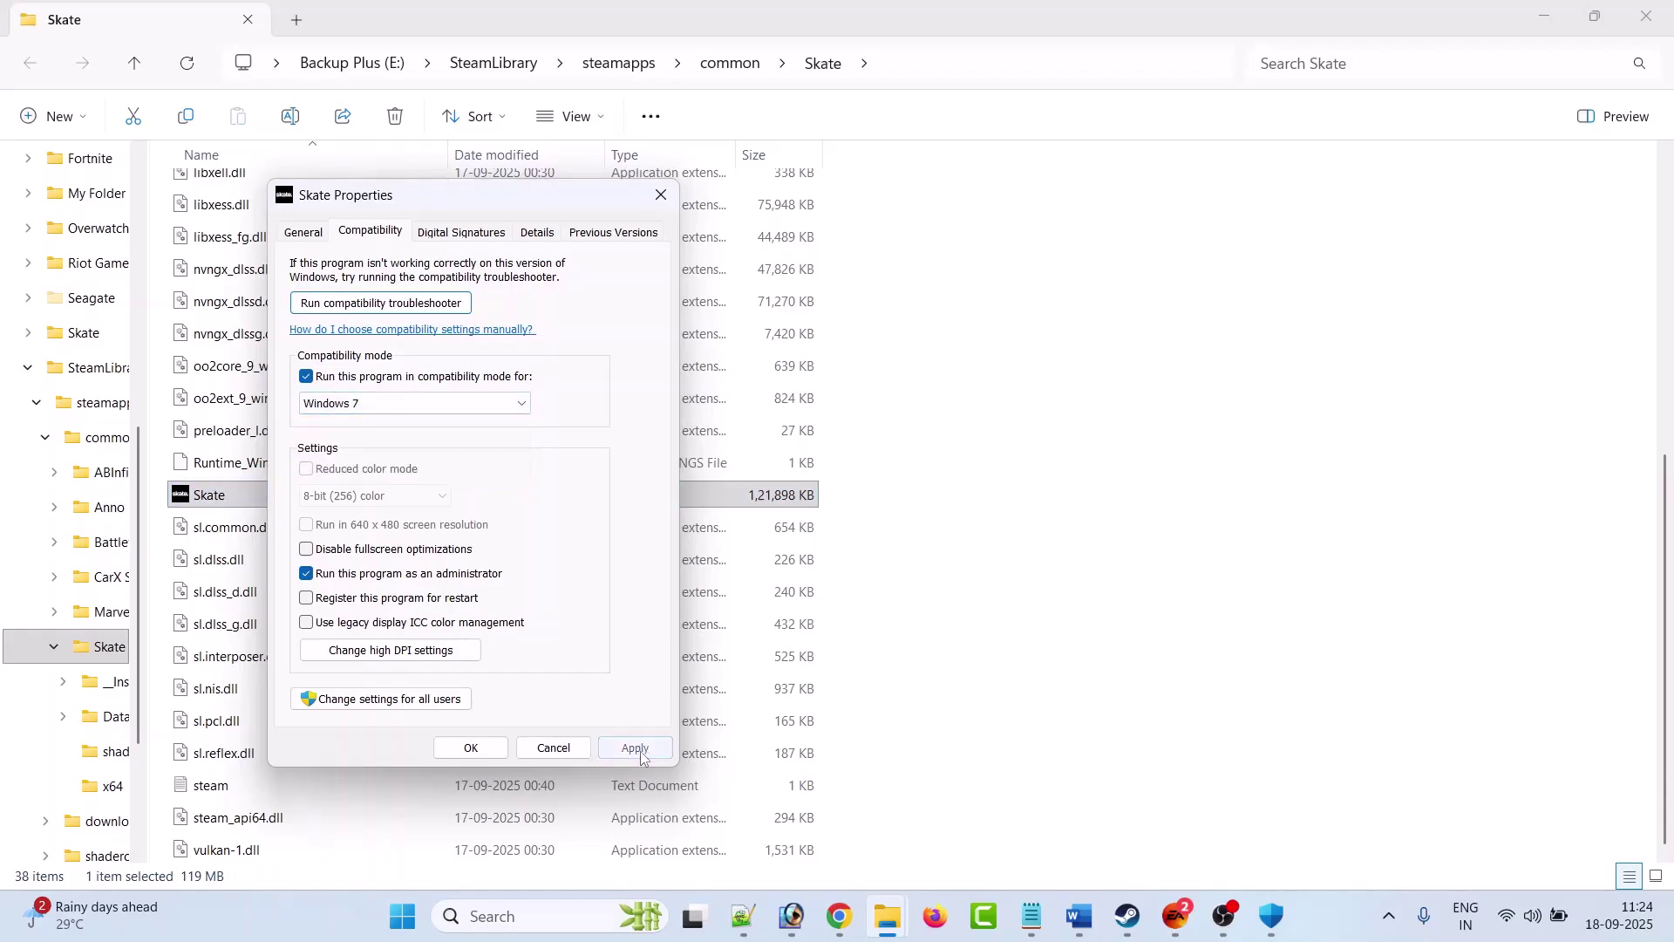
{"action": "left_click", "coordinate": [635, 747]}
- Disable fullscreen optimizations for the Skate application, apply the change and close its properties
{"action": "left_click", "coordinate": [254, 497]}
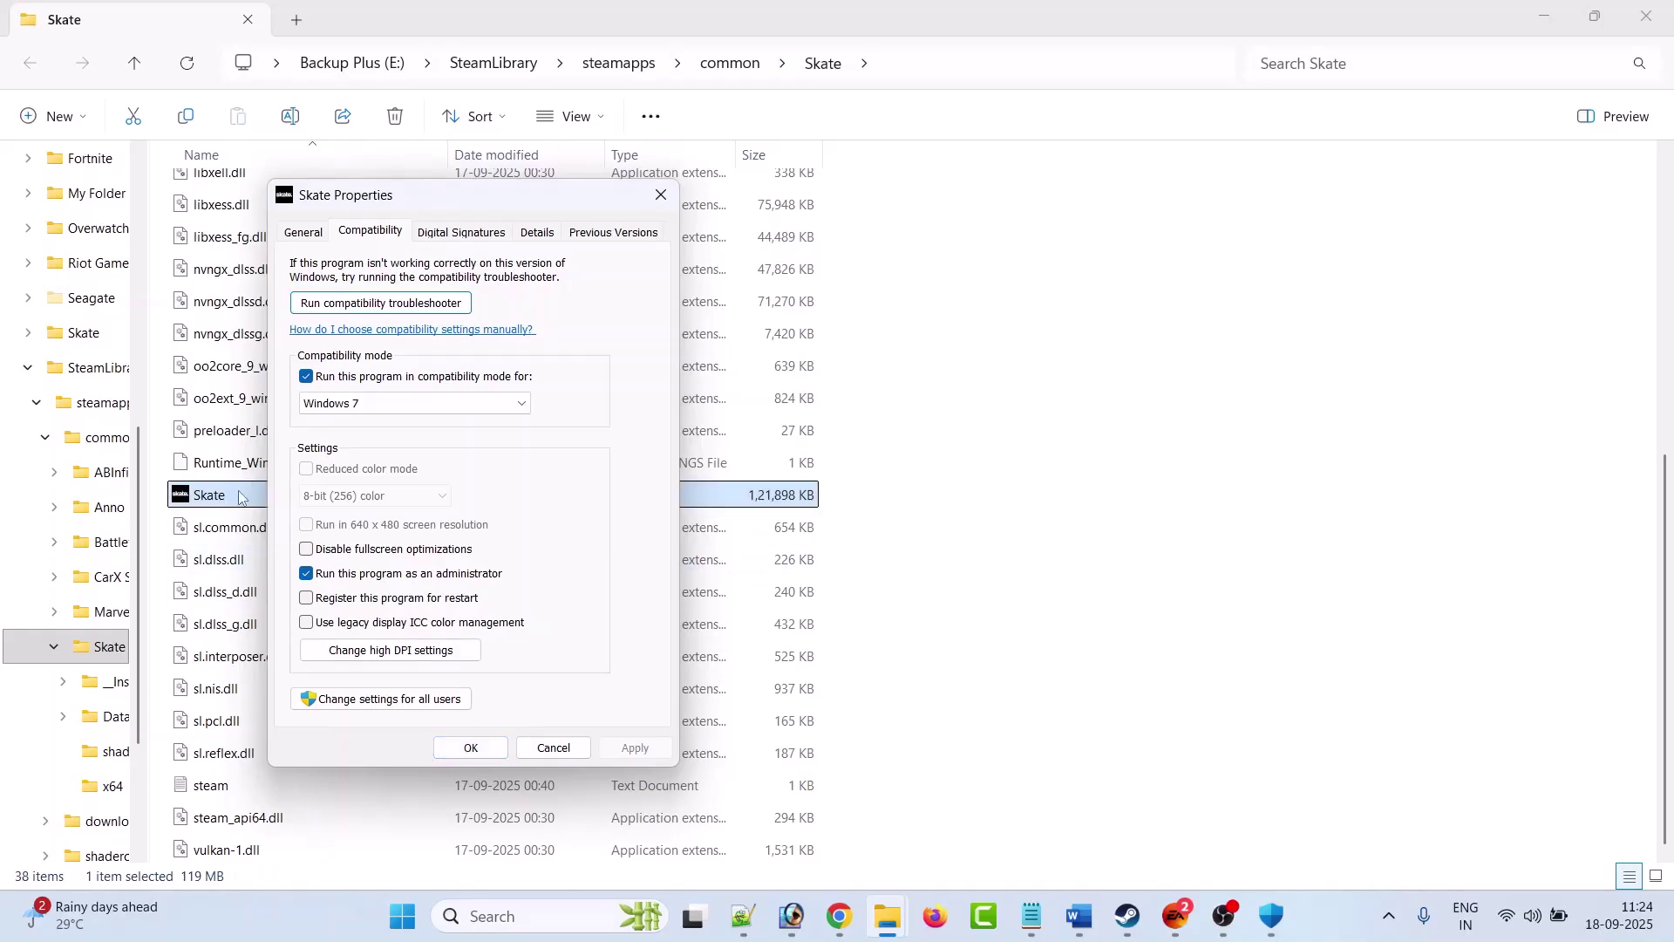
{"action": "left_click", "coordinate": [381, 644]}
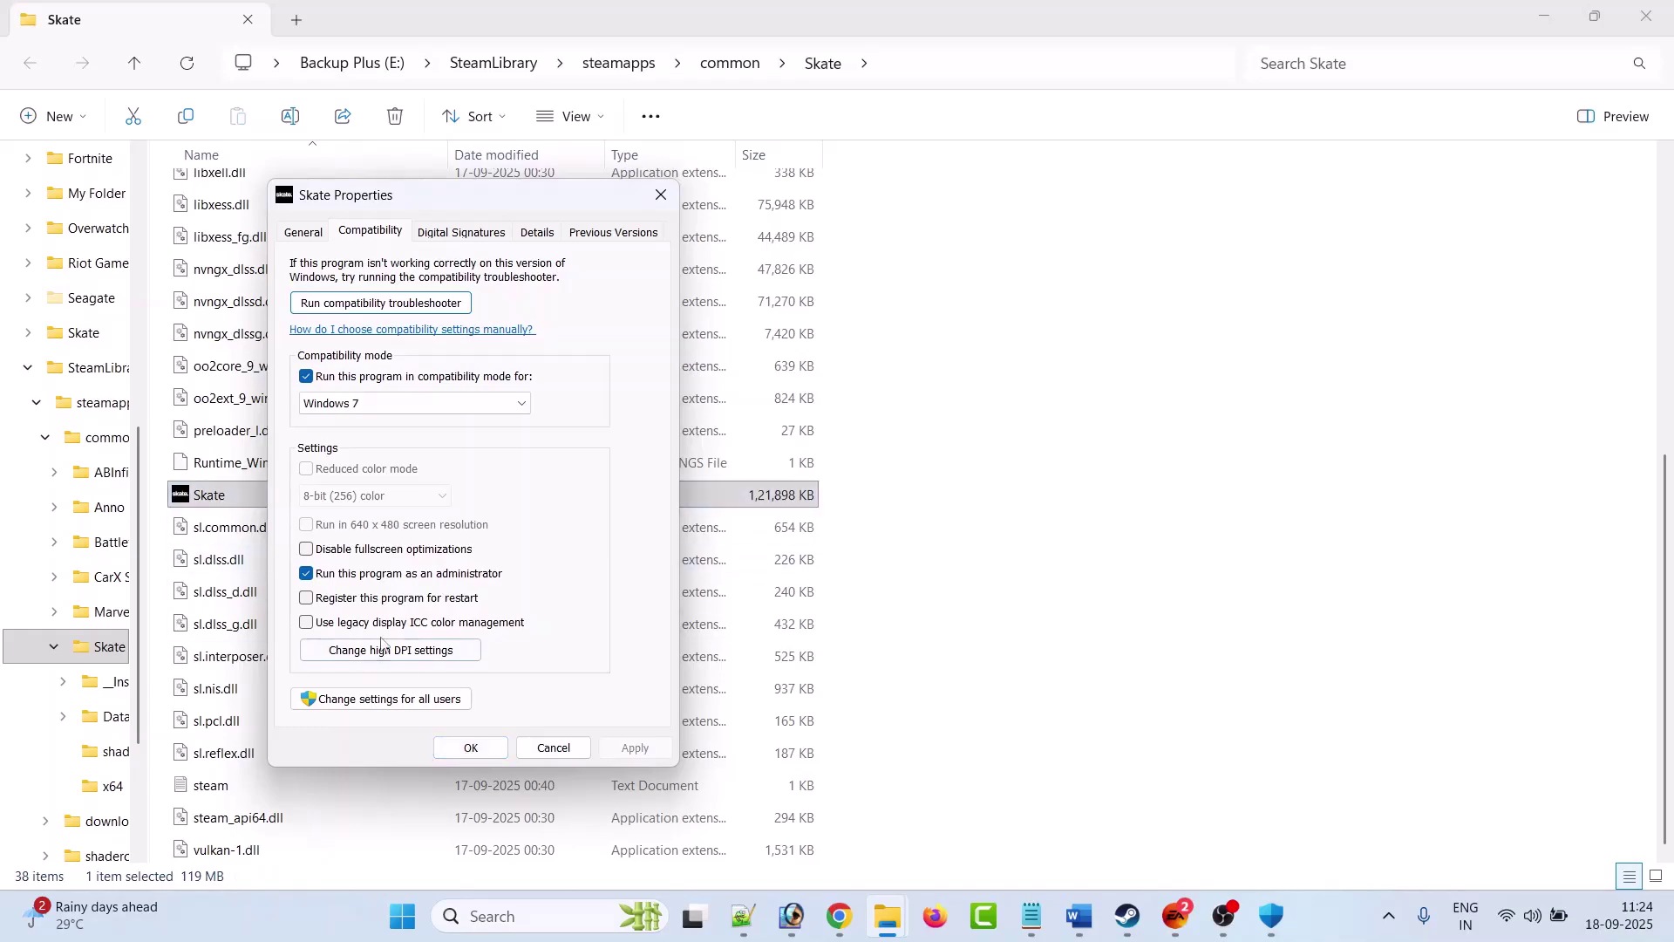
{"action": "left_click", "coordinate": [307, 550]}
{"action": "left_click", "coordinate": [635, 748]}
{"action": "left_click", "coordinate": [471, 747]}
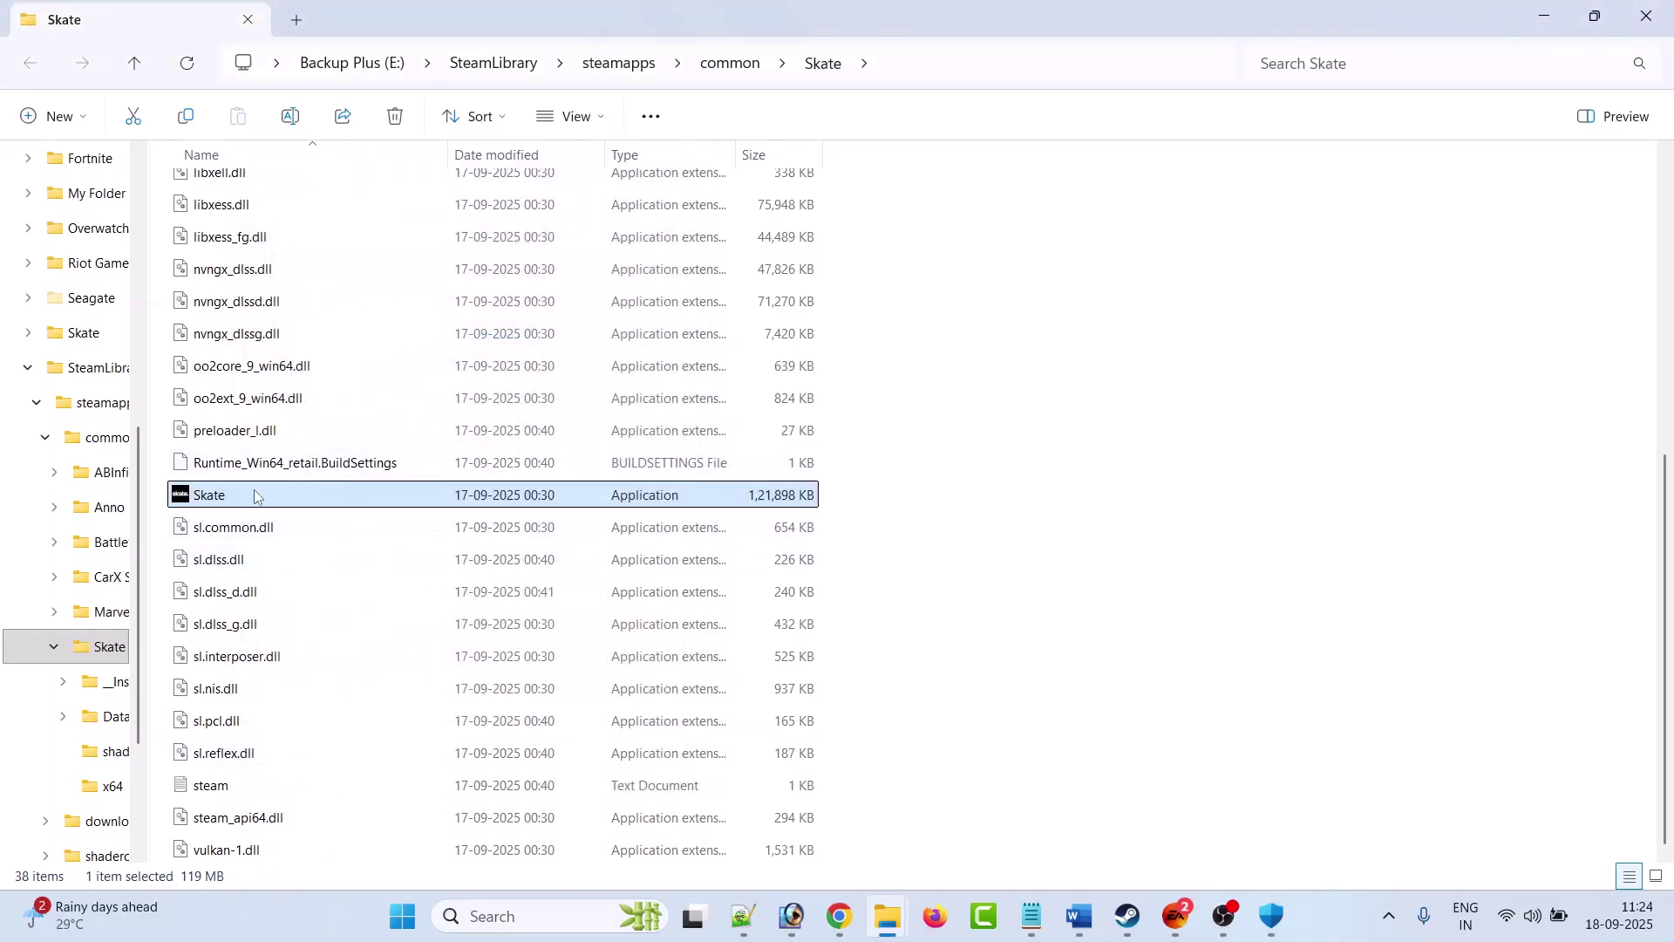
- Reopen Skate's compatibility properties, turn off compatibility mode, the fullscreen optimizations option and running as administrator, and apply
{"action": "right_click", "coordinate": [251, 497]}
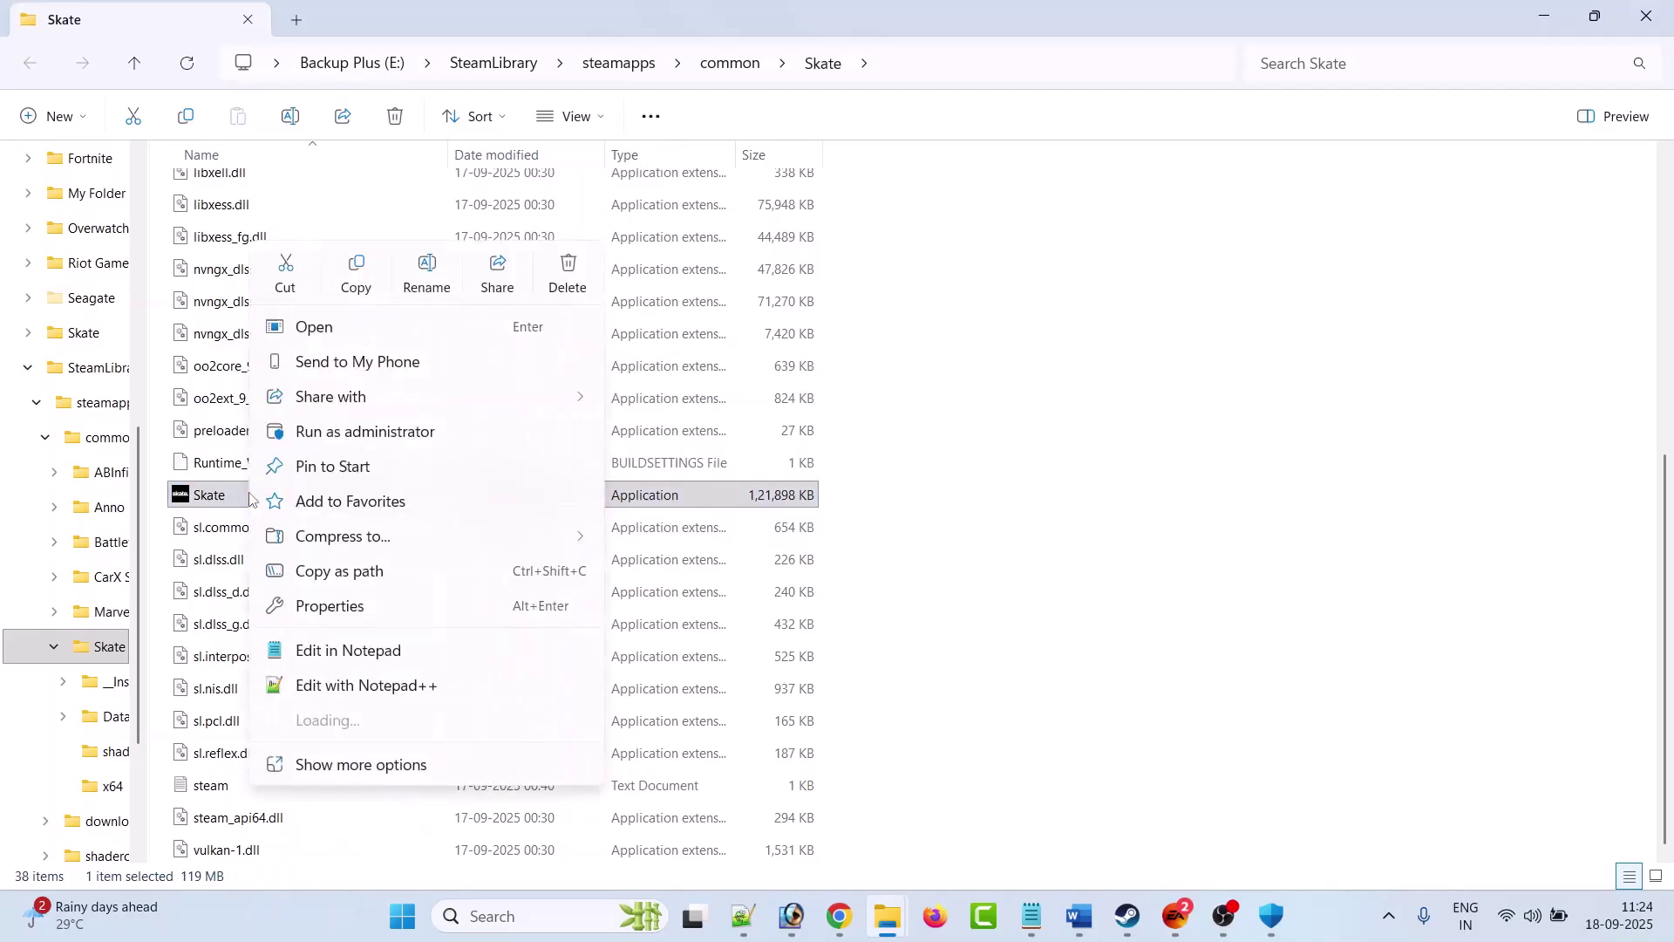
{"action": "left_click", "coordinate": [360, 607]}
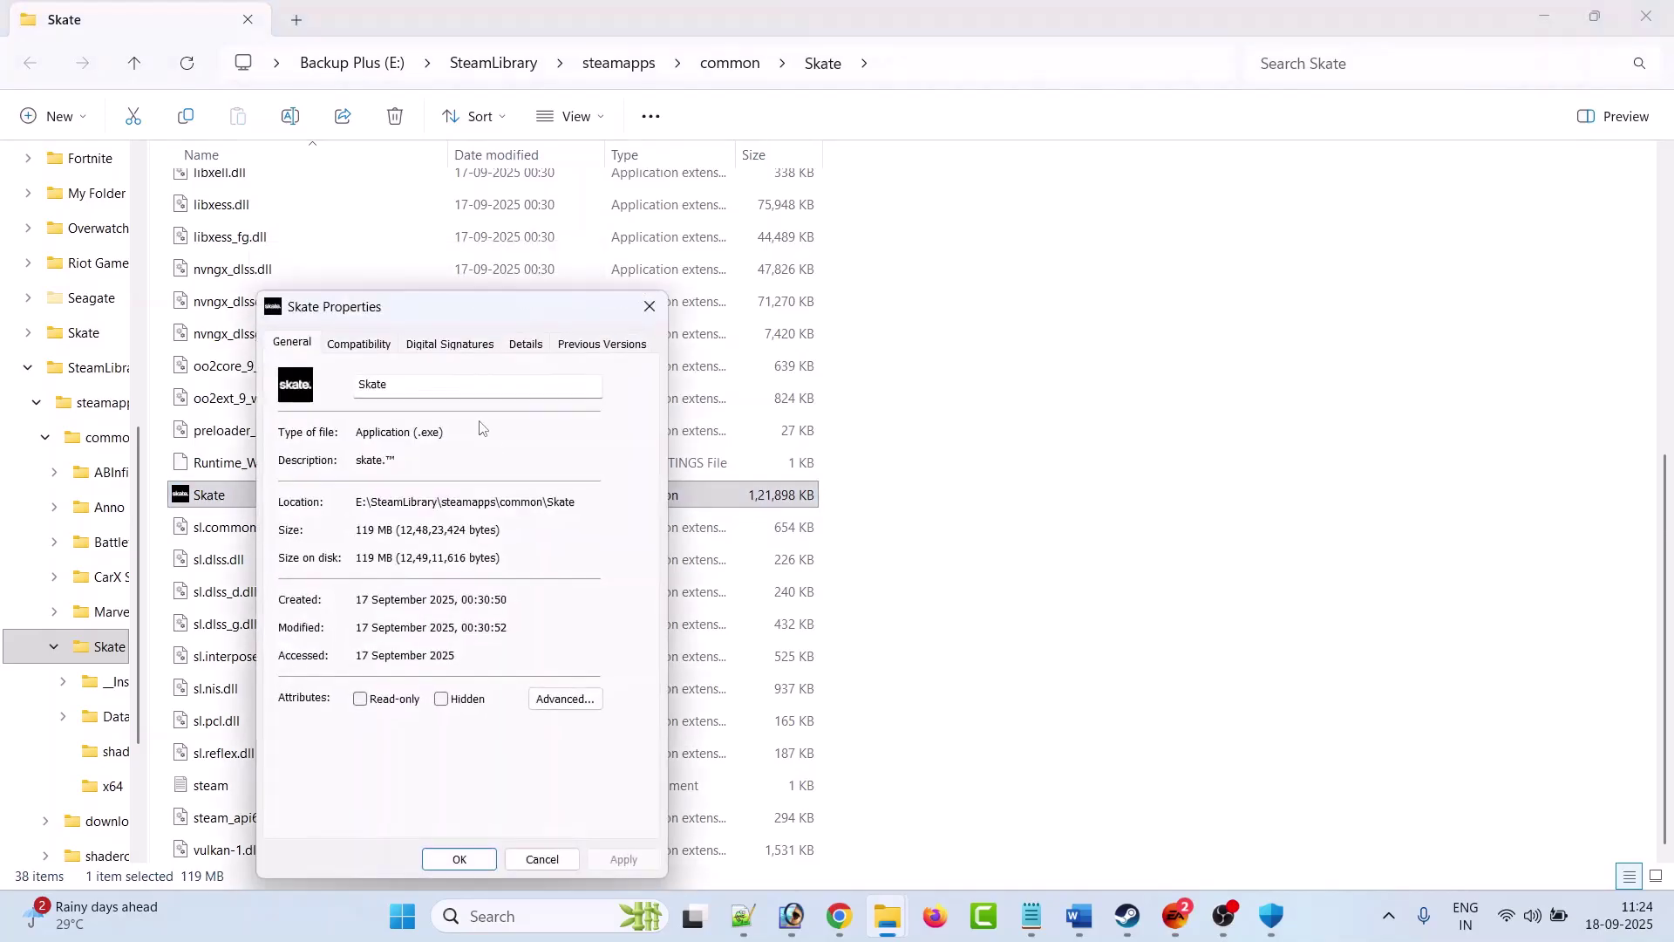
{"action": "left_click", "coordinate": [376, 344]}
{"action": "left_click_drag", "start_coordinate": [445, 306], "coordinate": [547, 116]}
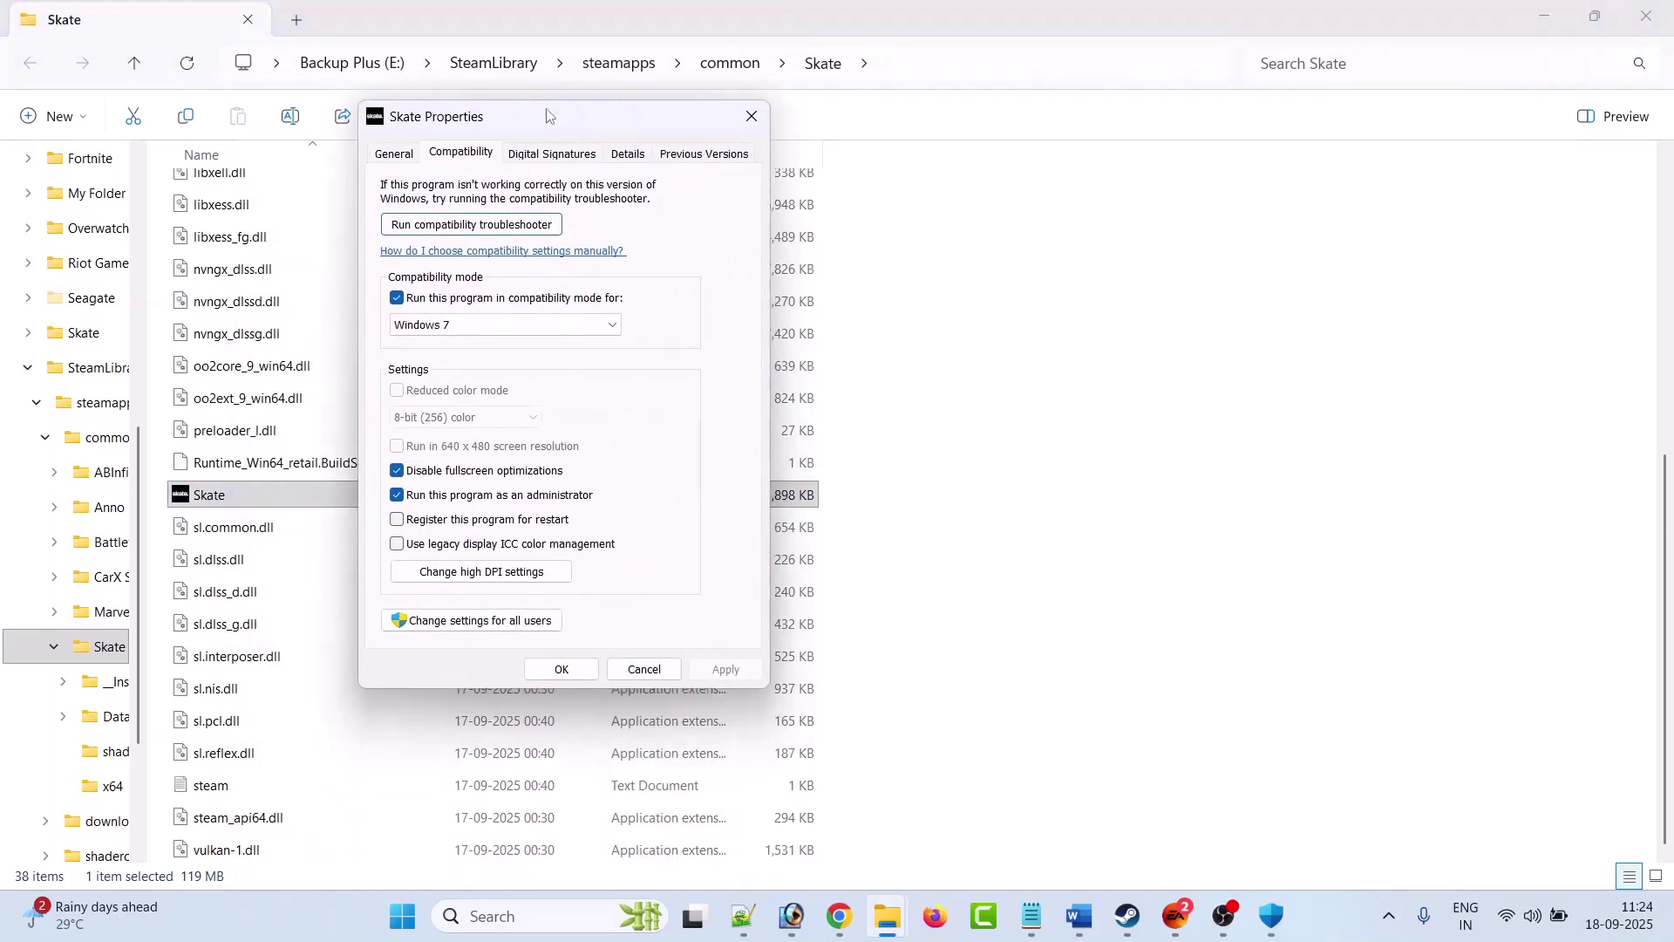
{"action": "left_click", "coordinate": [398, 299]}
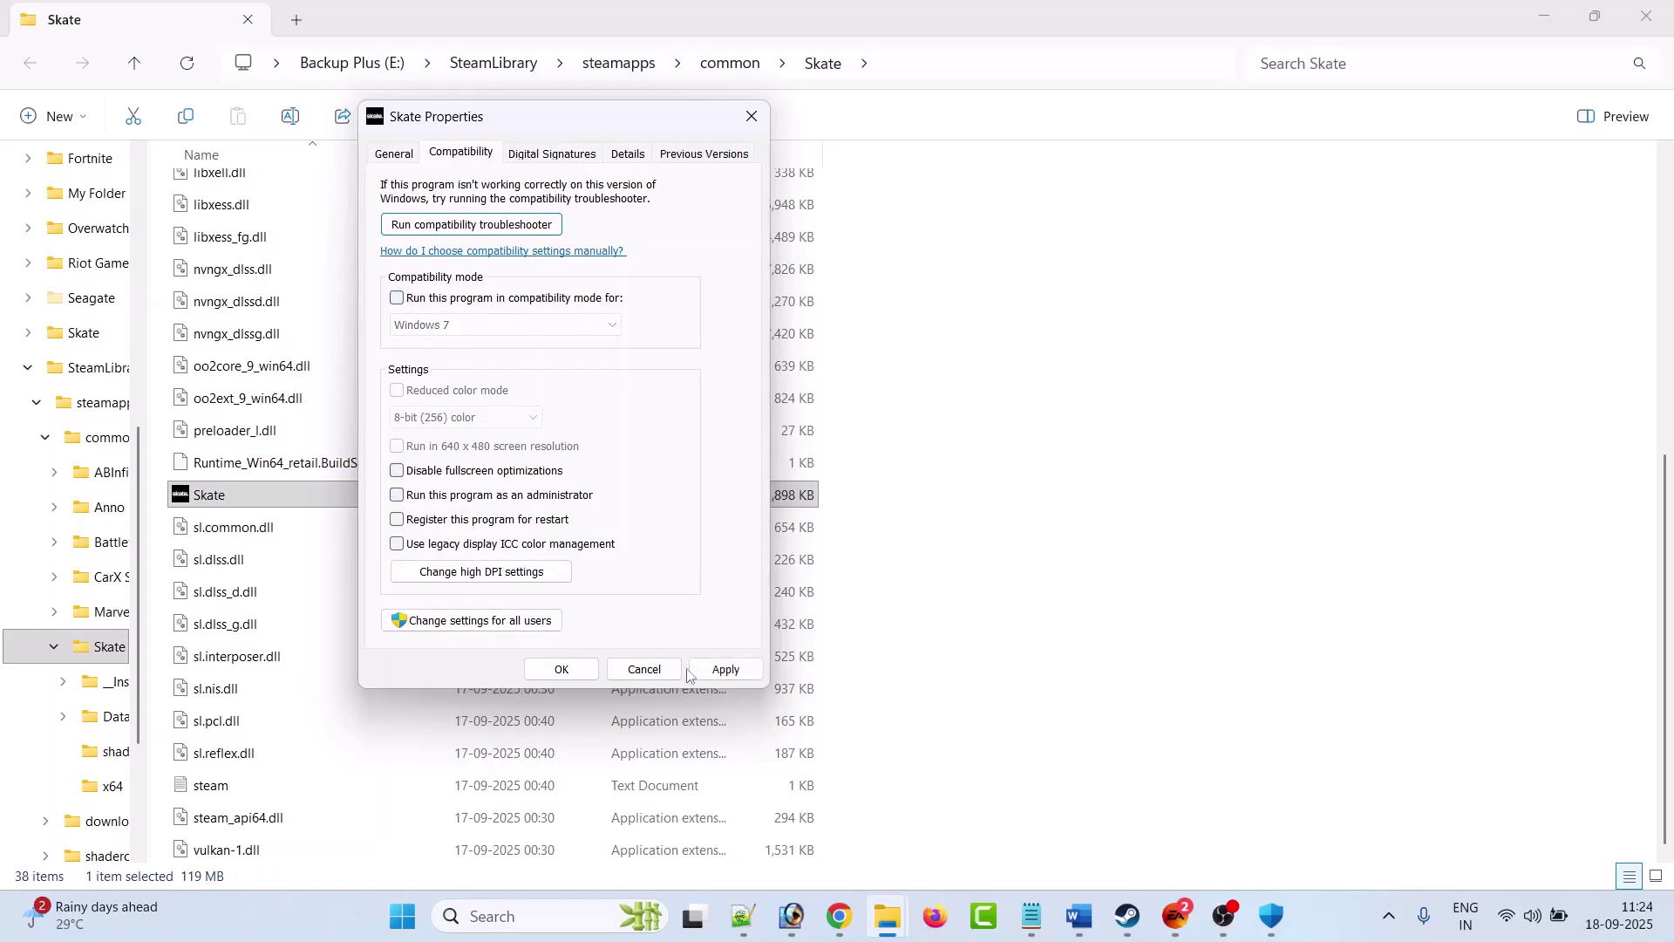
{"action": "left_click", "coordinate": [720, 668]}
{"action": "left_click", "coordinate": [561, 669]}
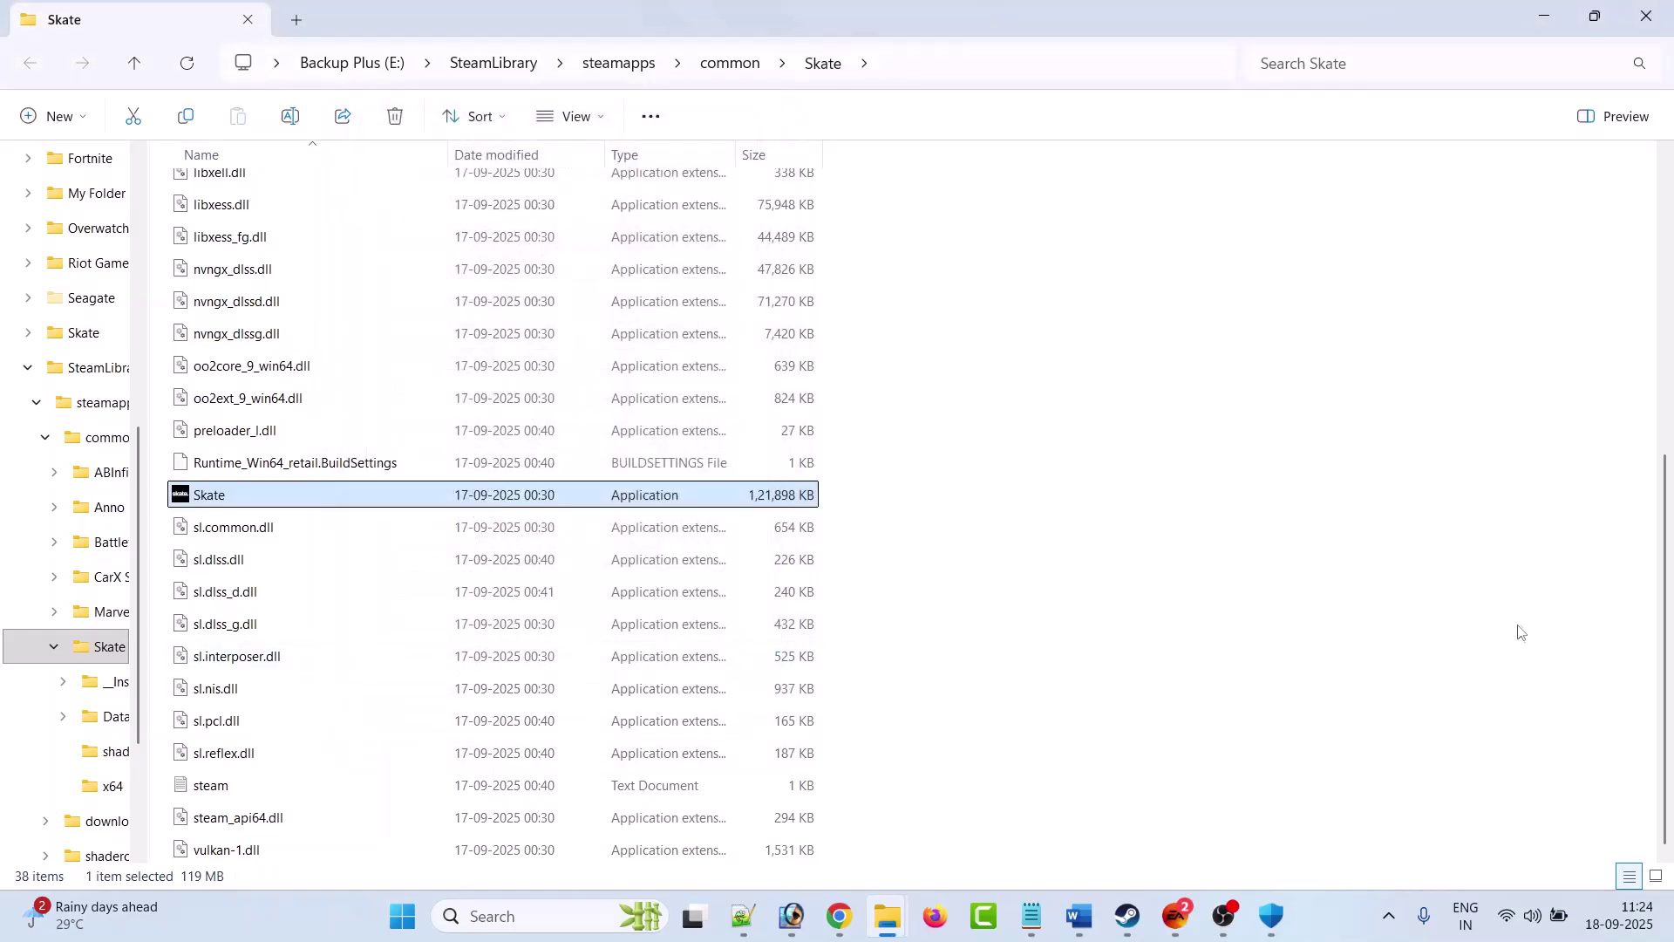
- Switch to the Word document and read Fix 12 about allowing the game exe through controlled folder access and firewall
{"action": "left_click", "coordinate": [1080, 916]}
{"action": "scroll", "coordinate": [680, 477], "scroll_direction": "down", "scroll_amount": 3}
{"action": "left_click_drag", "start_coordinate": [412, 420], "coordinate": [693, 472]}
{"action": "left_click", "coordinate": [935, 574]}
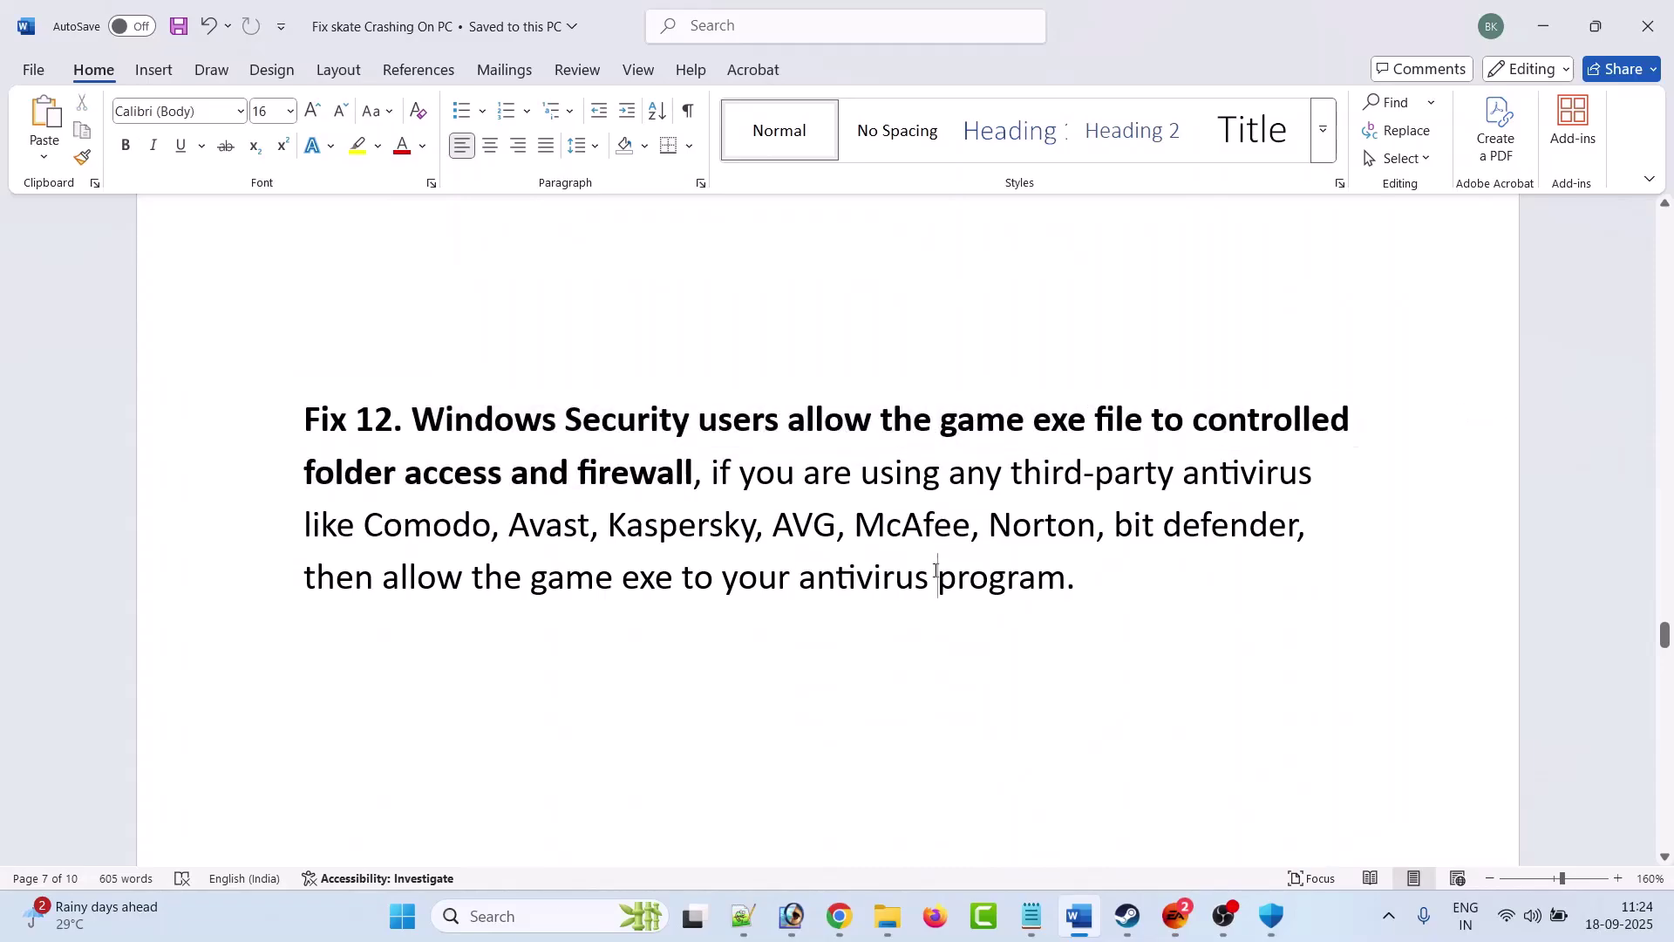
- Open Windows Security and go to the apps allowed through Controlled folder access under ransomware protection
{"action": "left_click", "coordinate": [535, 915]}
{"action": "type", "text": "windo"}
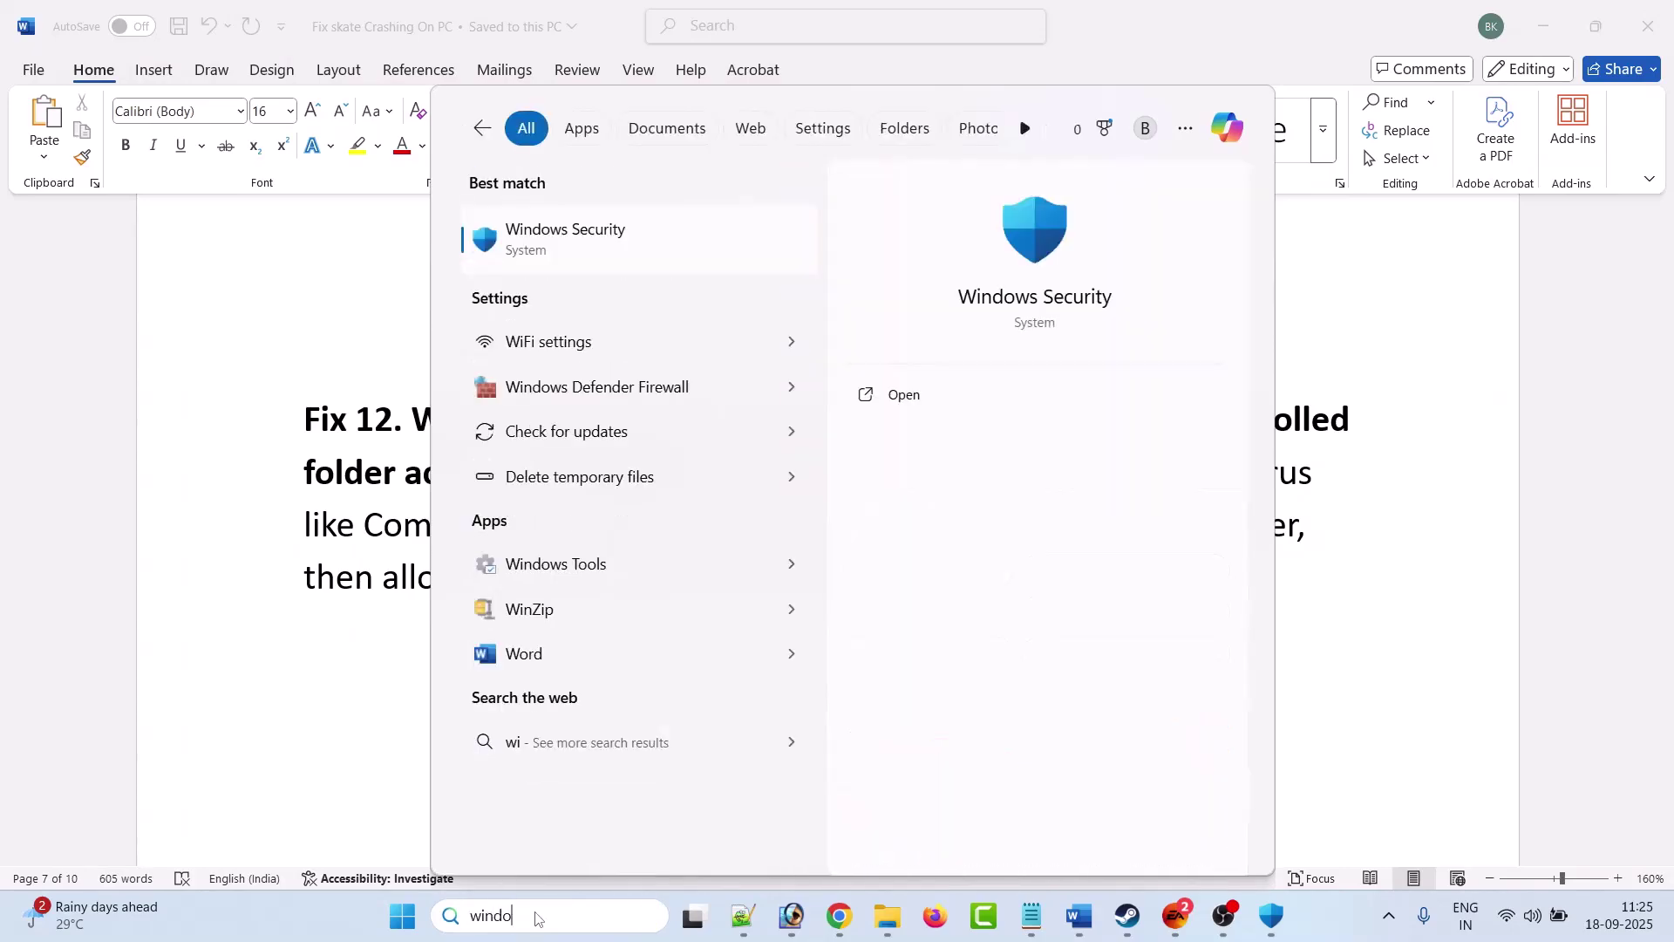
{"action": "left_click", "coordinate": [903, 394]}
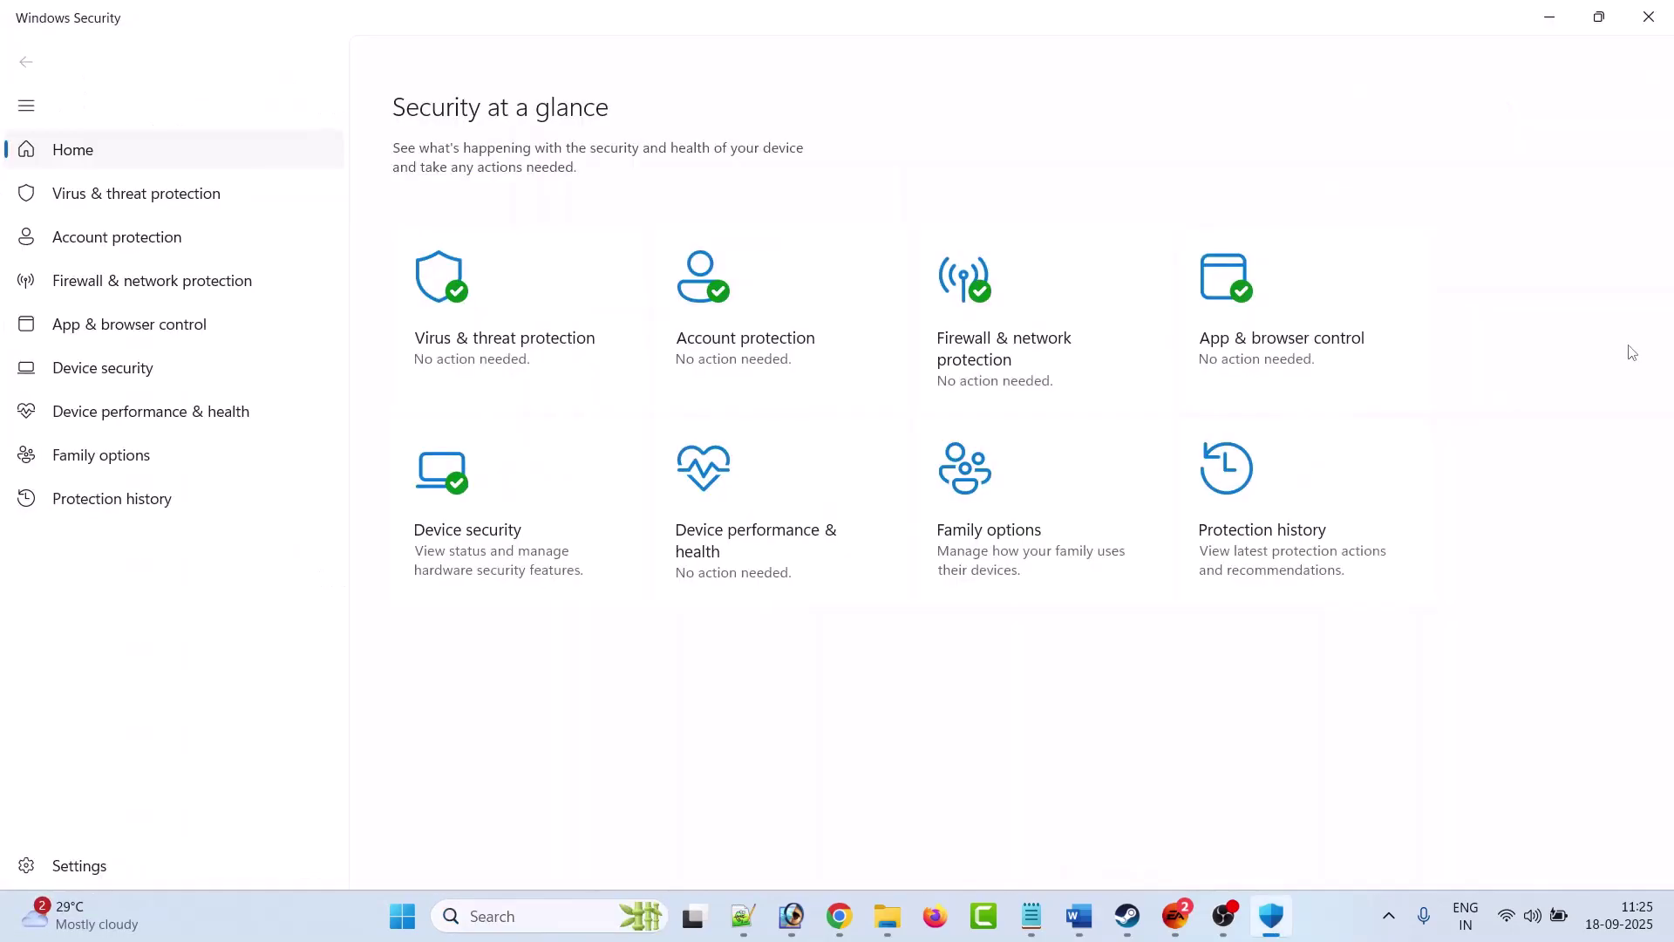
{"action": "left_click", "coordinate": [502, 353]}
{"action": "scroll", "coordinate": [961, 427], "scroll_direction": "down", "scroll_amount": 3}
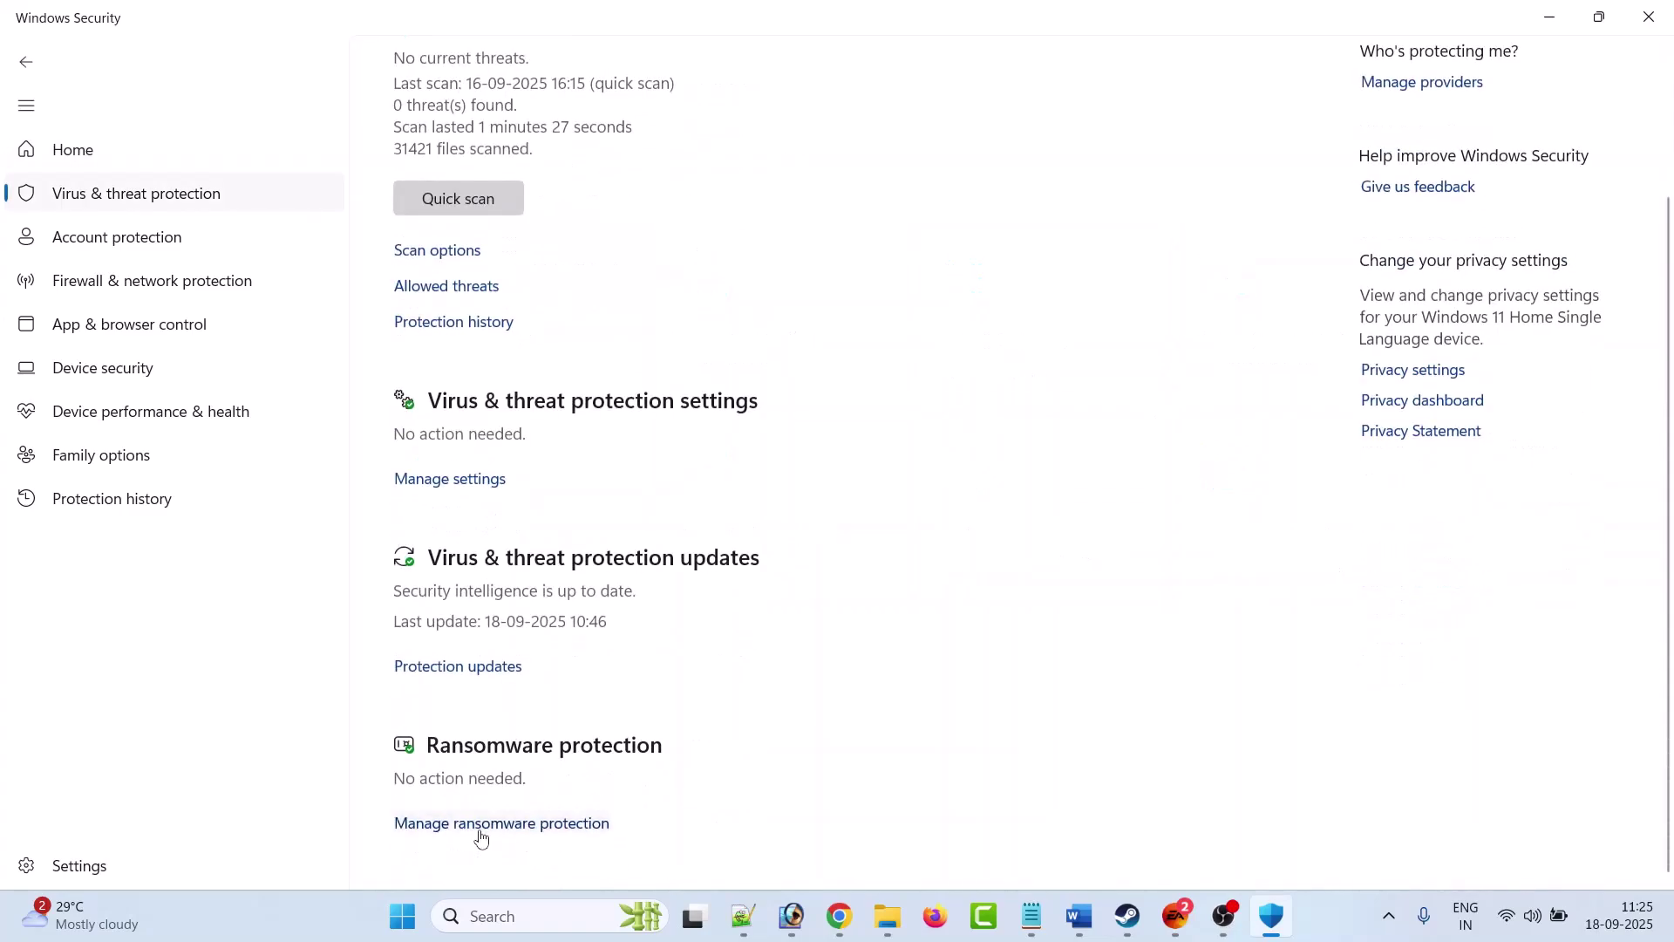
{"action": "left_click", "coordinate": [515, 836]}
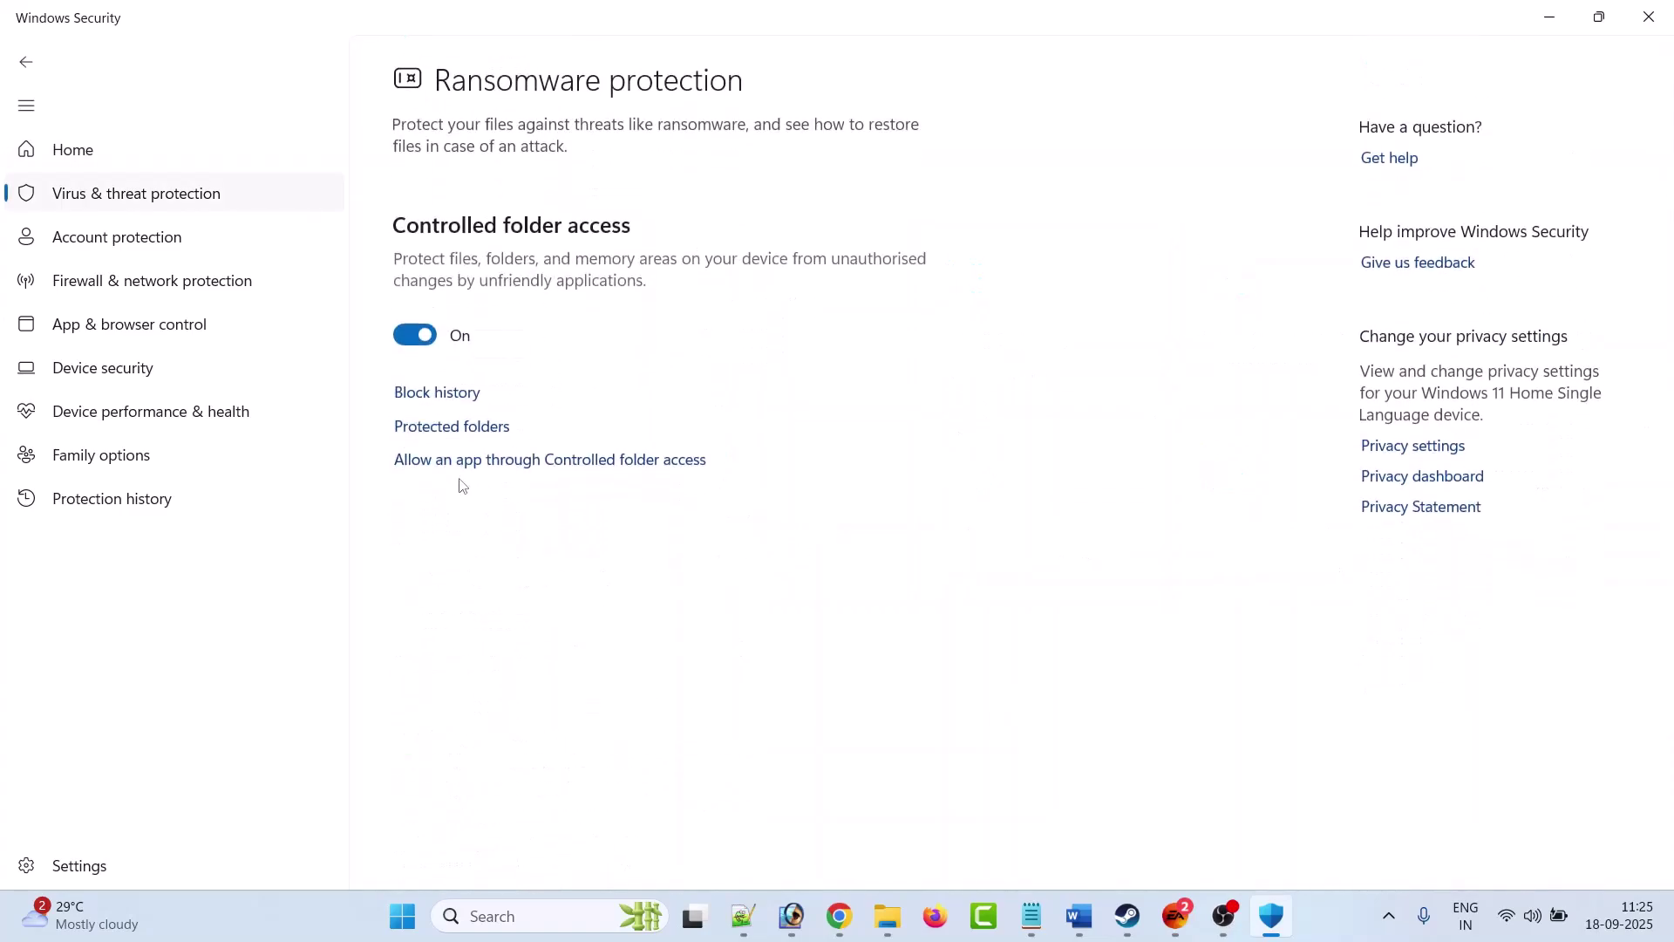
{"action": "left_click", "coordinate": [544, 471]}
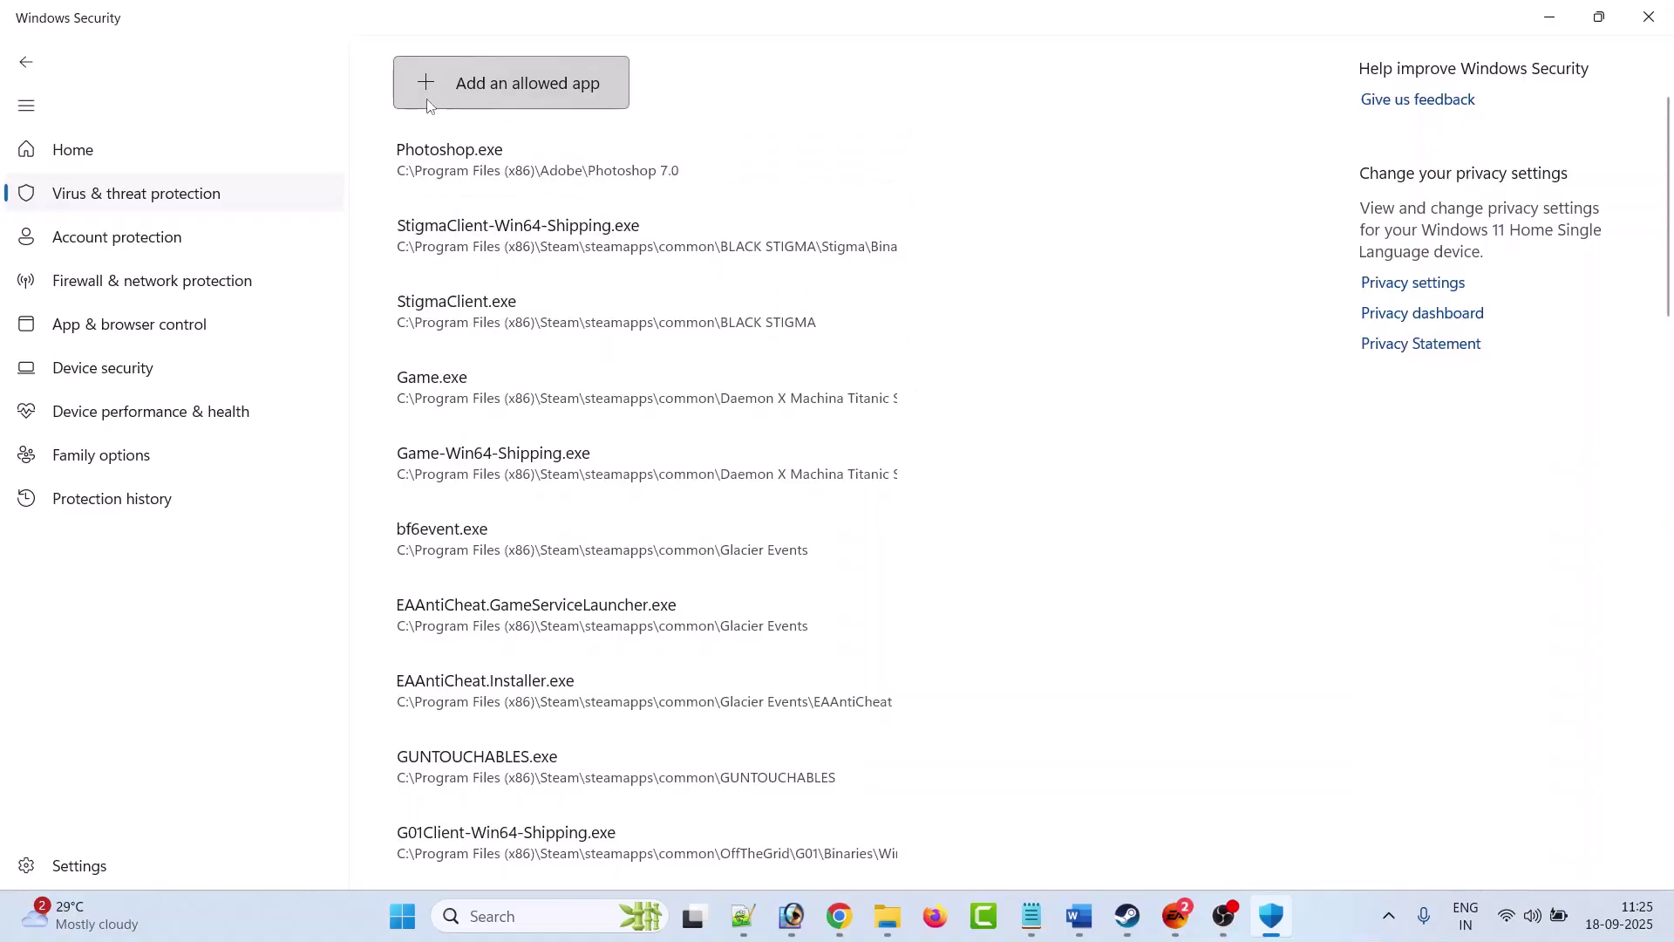
- Add the Skate application from the steamapps\common\Skate folder as an allowed app, and return to Virus & threat protection
{"action": "left_click", "coordinate": [427, 89]}
{"action": "left_click", "coordinate": [514, 169]}
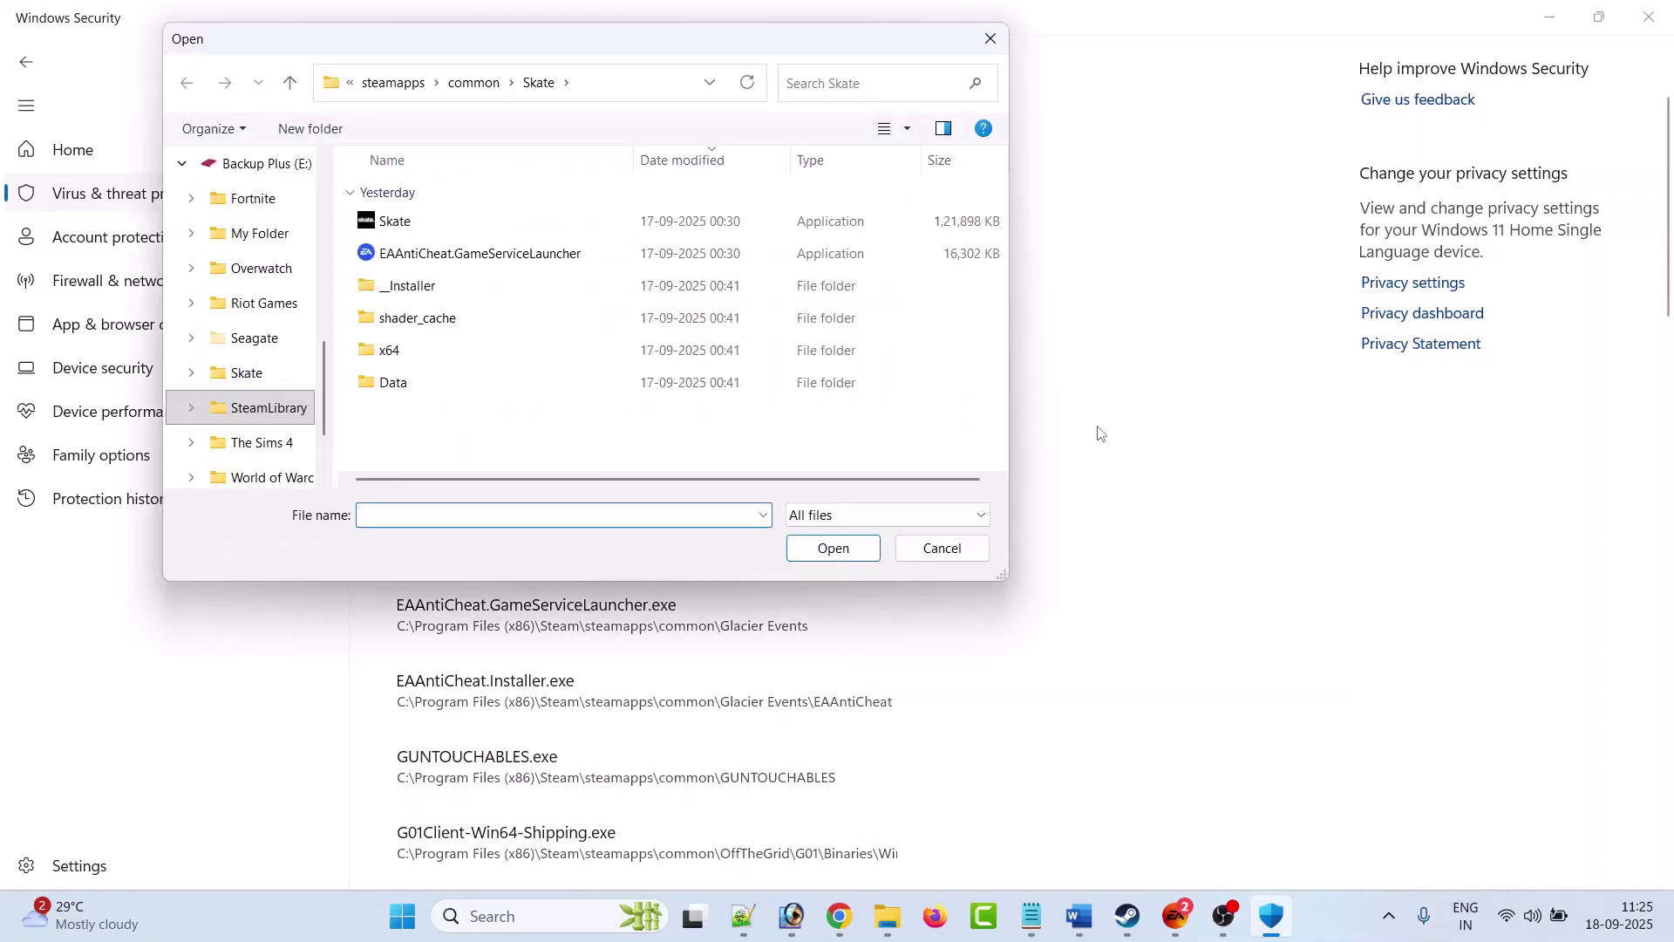
{"action": "left_click", "coordinate": [473, 82]}
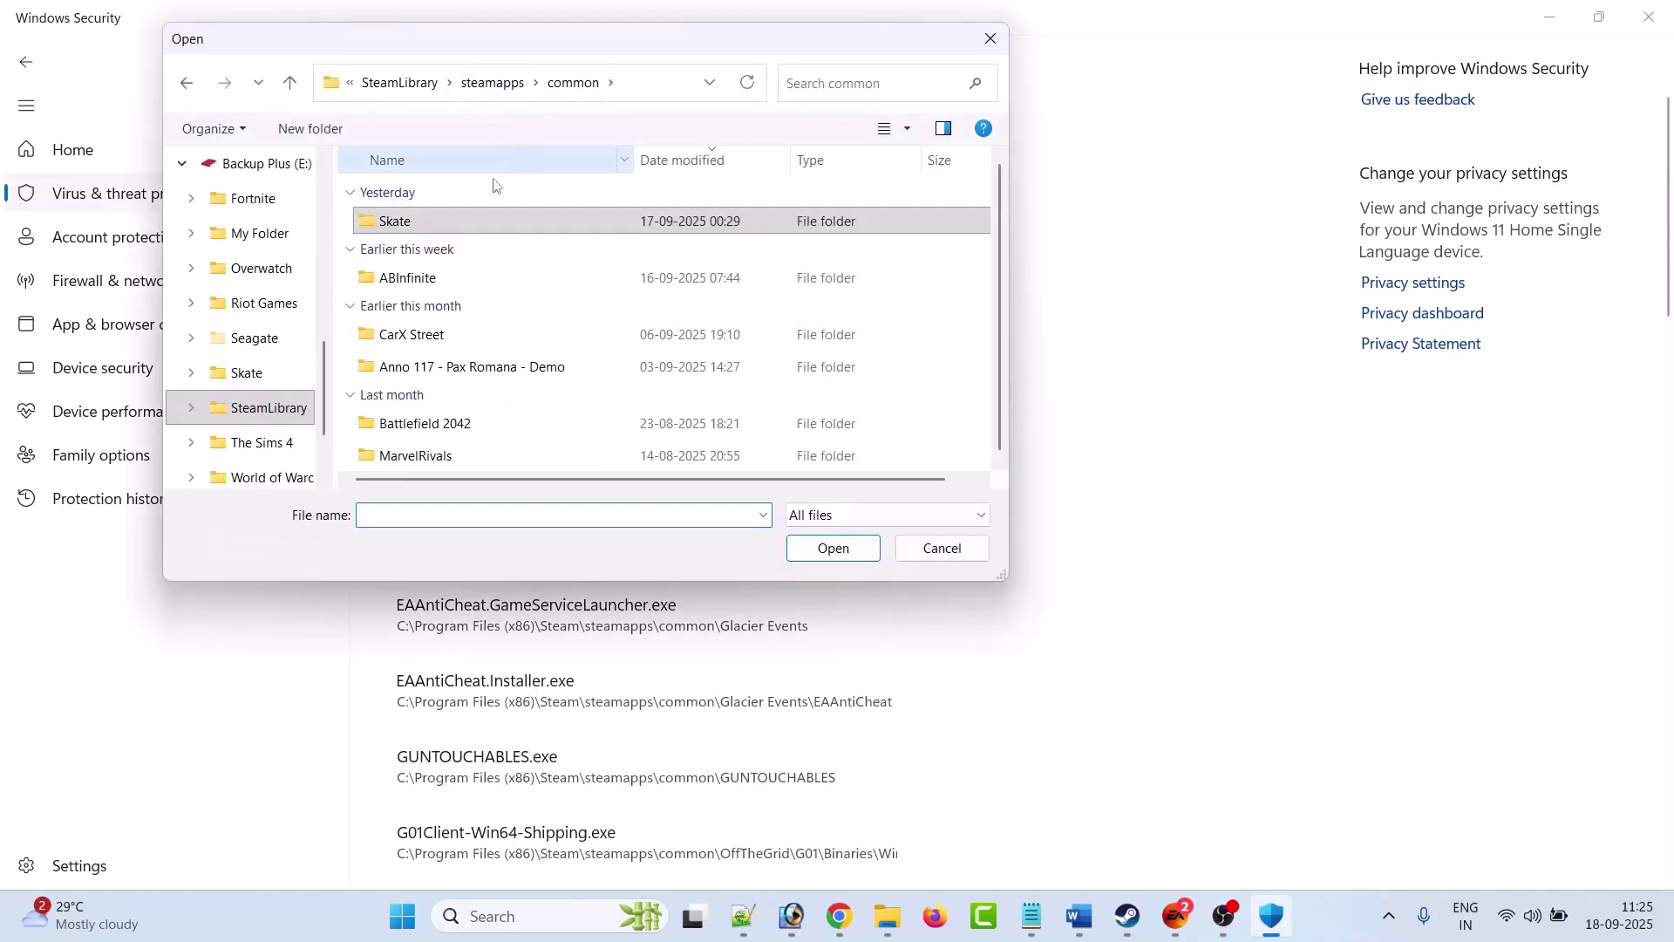
{"action": "double_click", "coordinate": [435, 223]}
{"action": "left_click", "coordinate": [435, 224]}
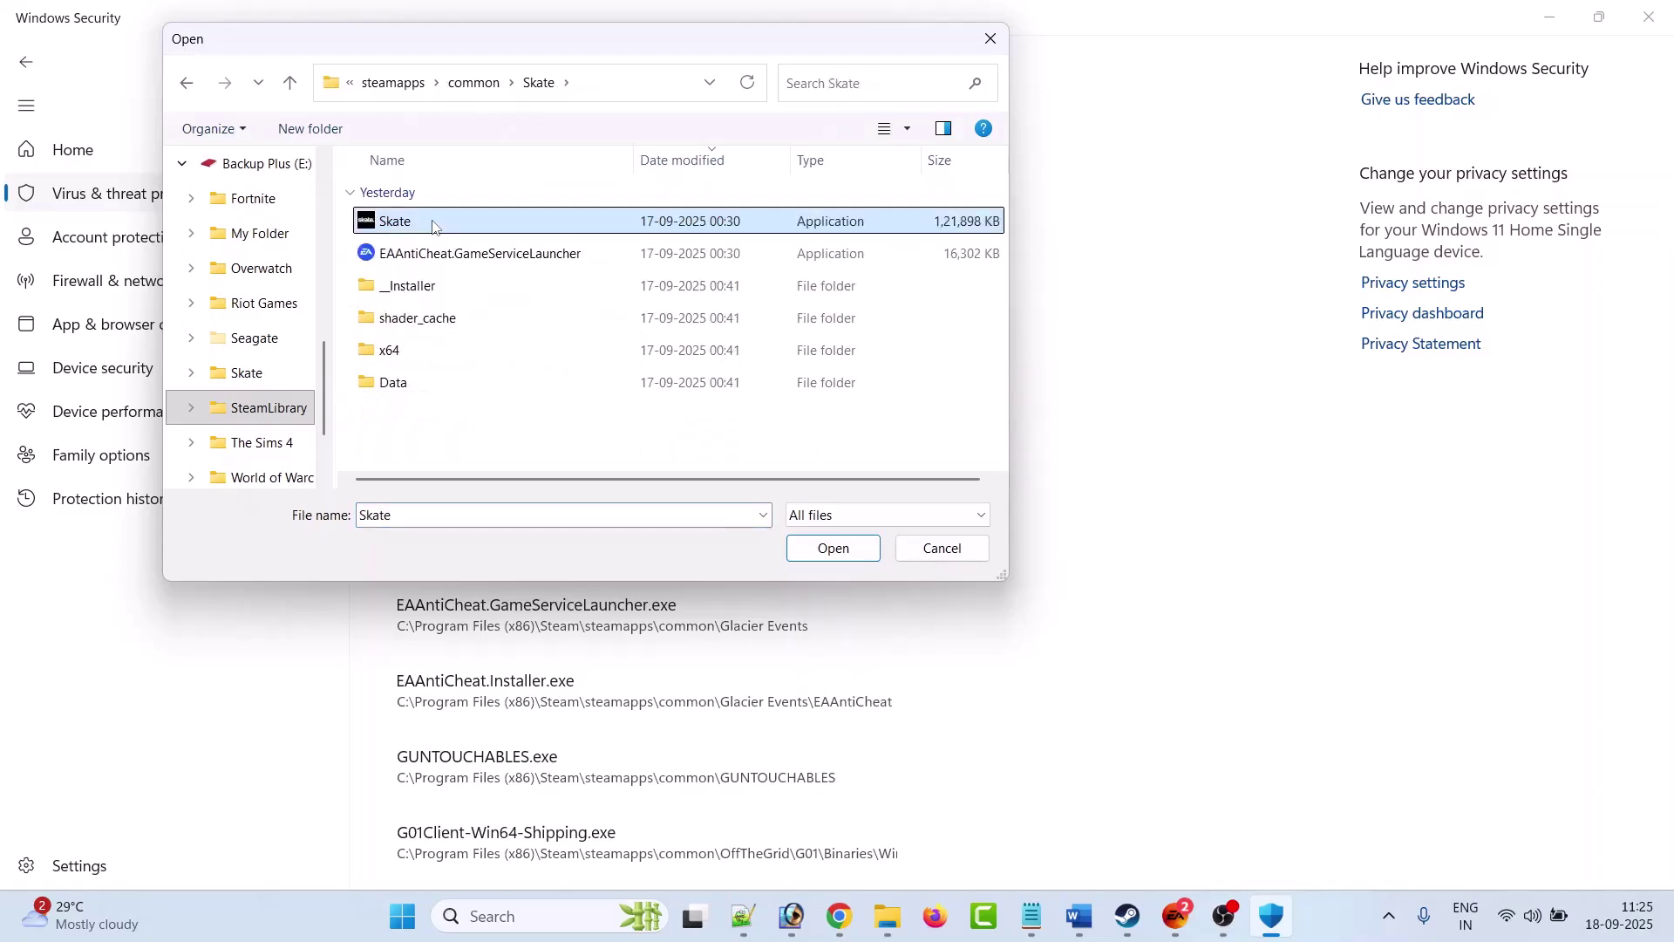
{"action": "left_click", "coordinate": [833, 556]}
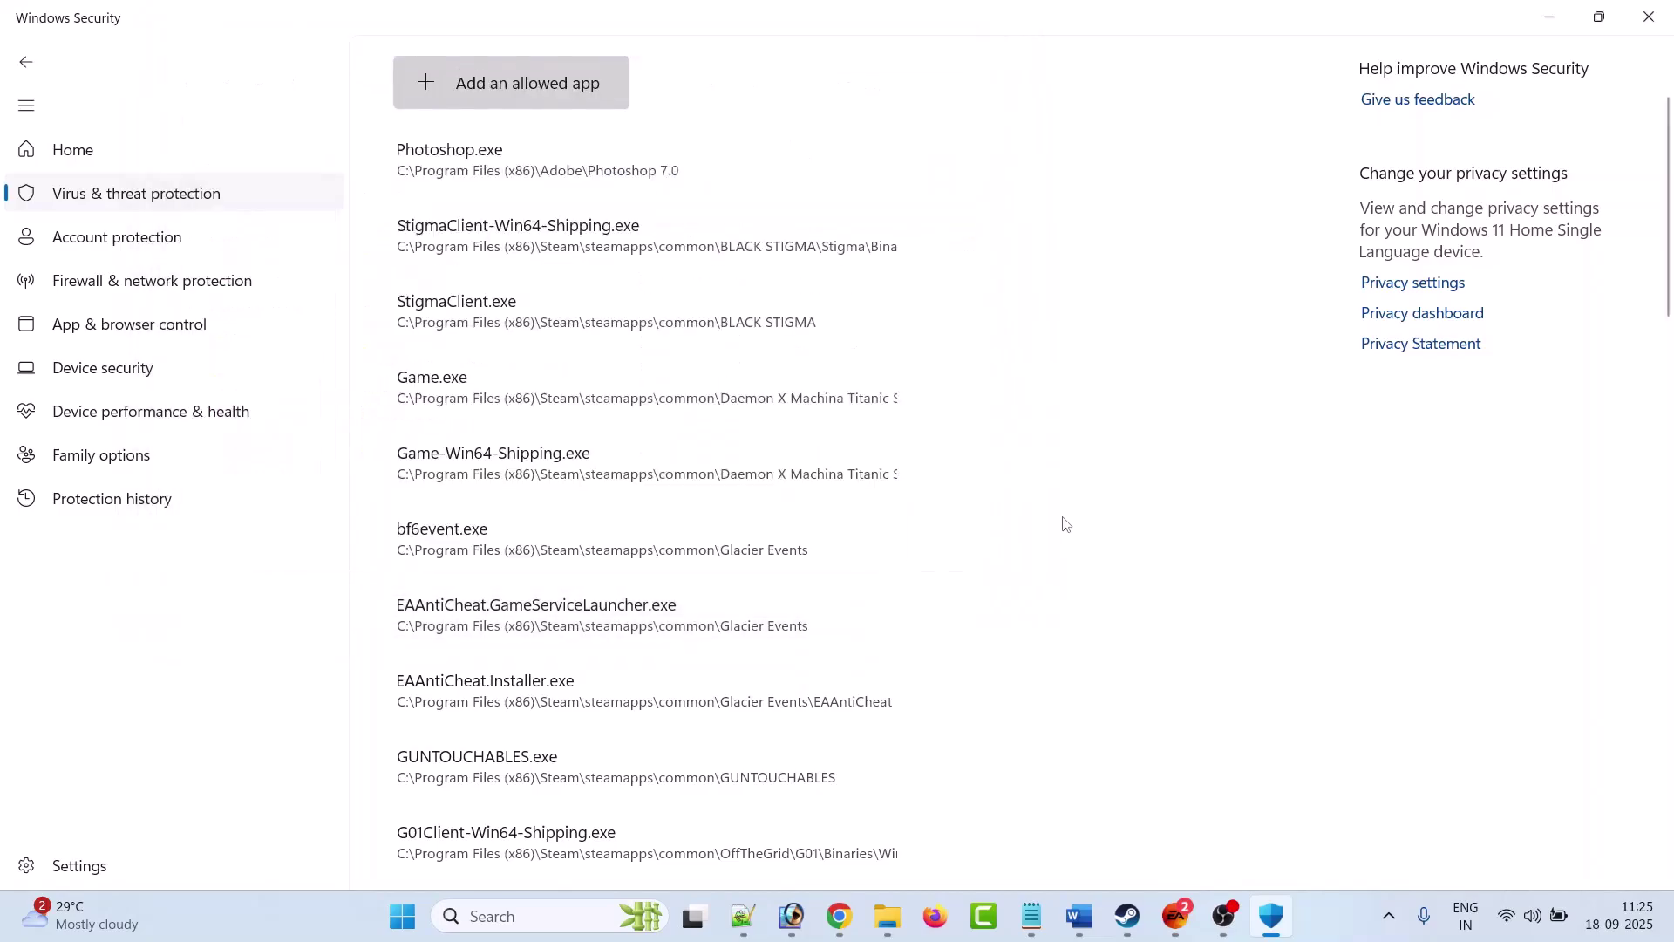
{"action": "left_click", "coordinate": [25, 61]}
{"action": "left_click", "coordinate": [25, 61]}
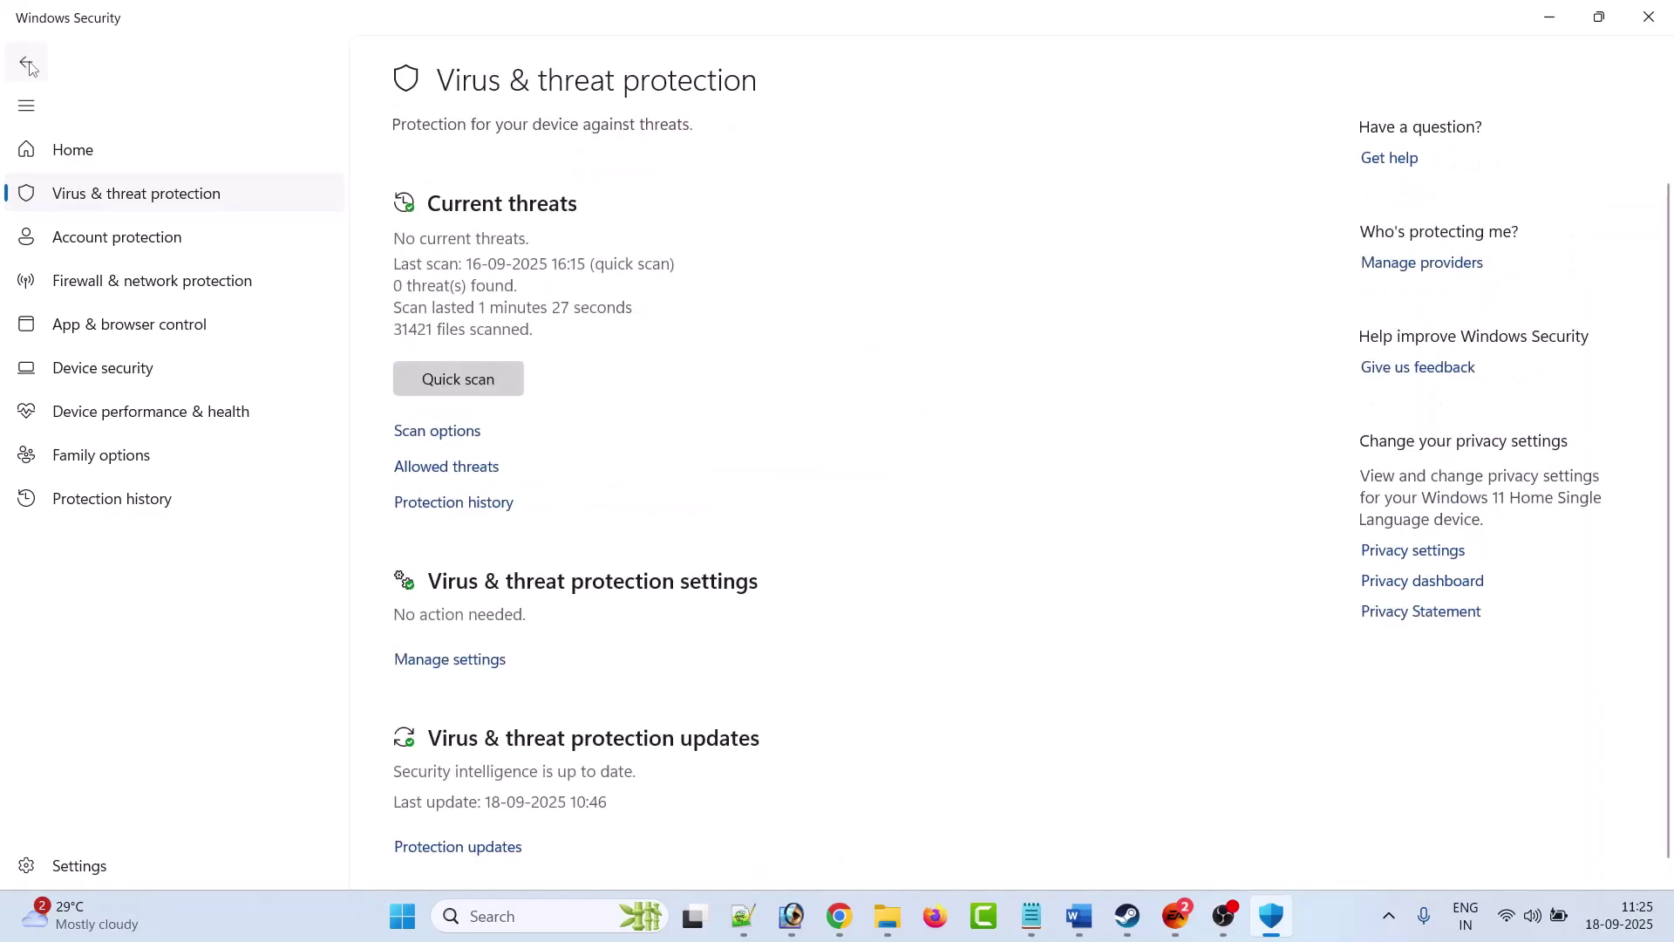
- Open the list of apps allowed through the firewall from Firewall & network protection and enable changing its settings
{"action": "left_click", "coordinate": [25, 61]}
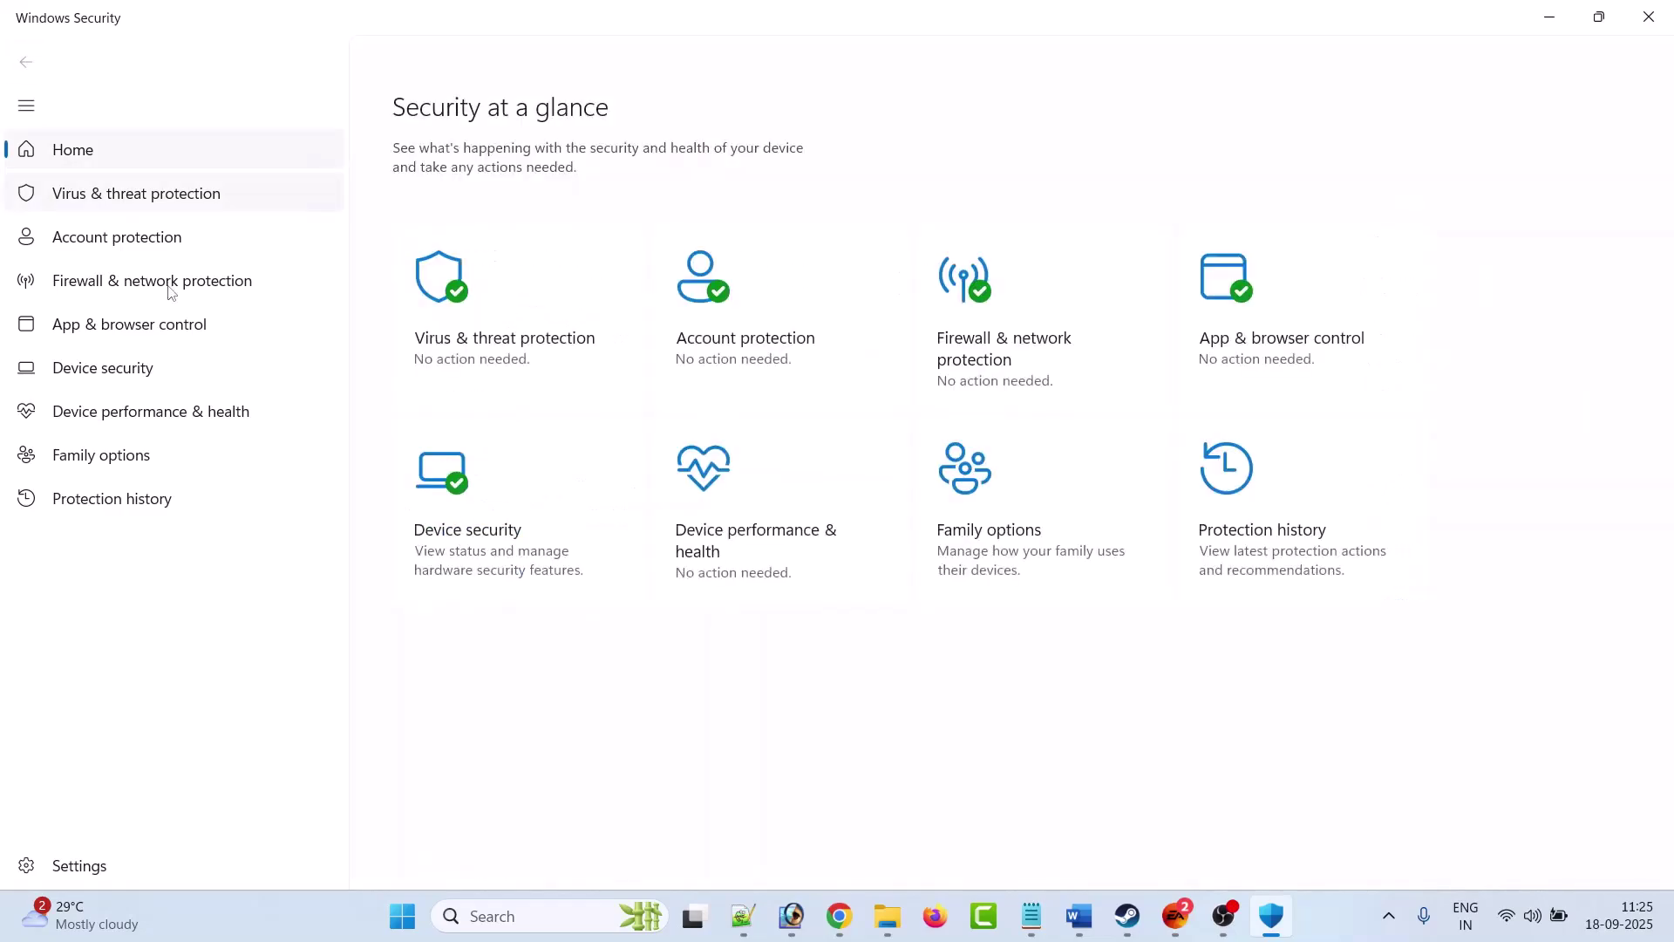
{"action": "left_click", "coordinate": [1037, 358]}
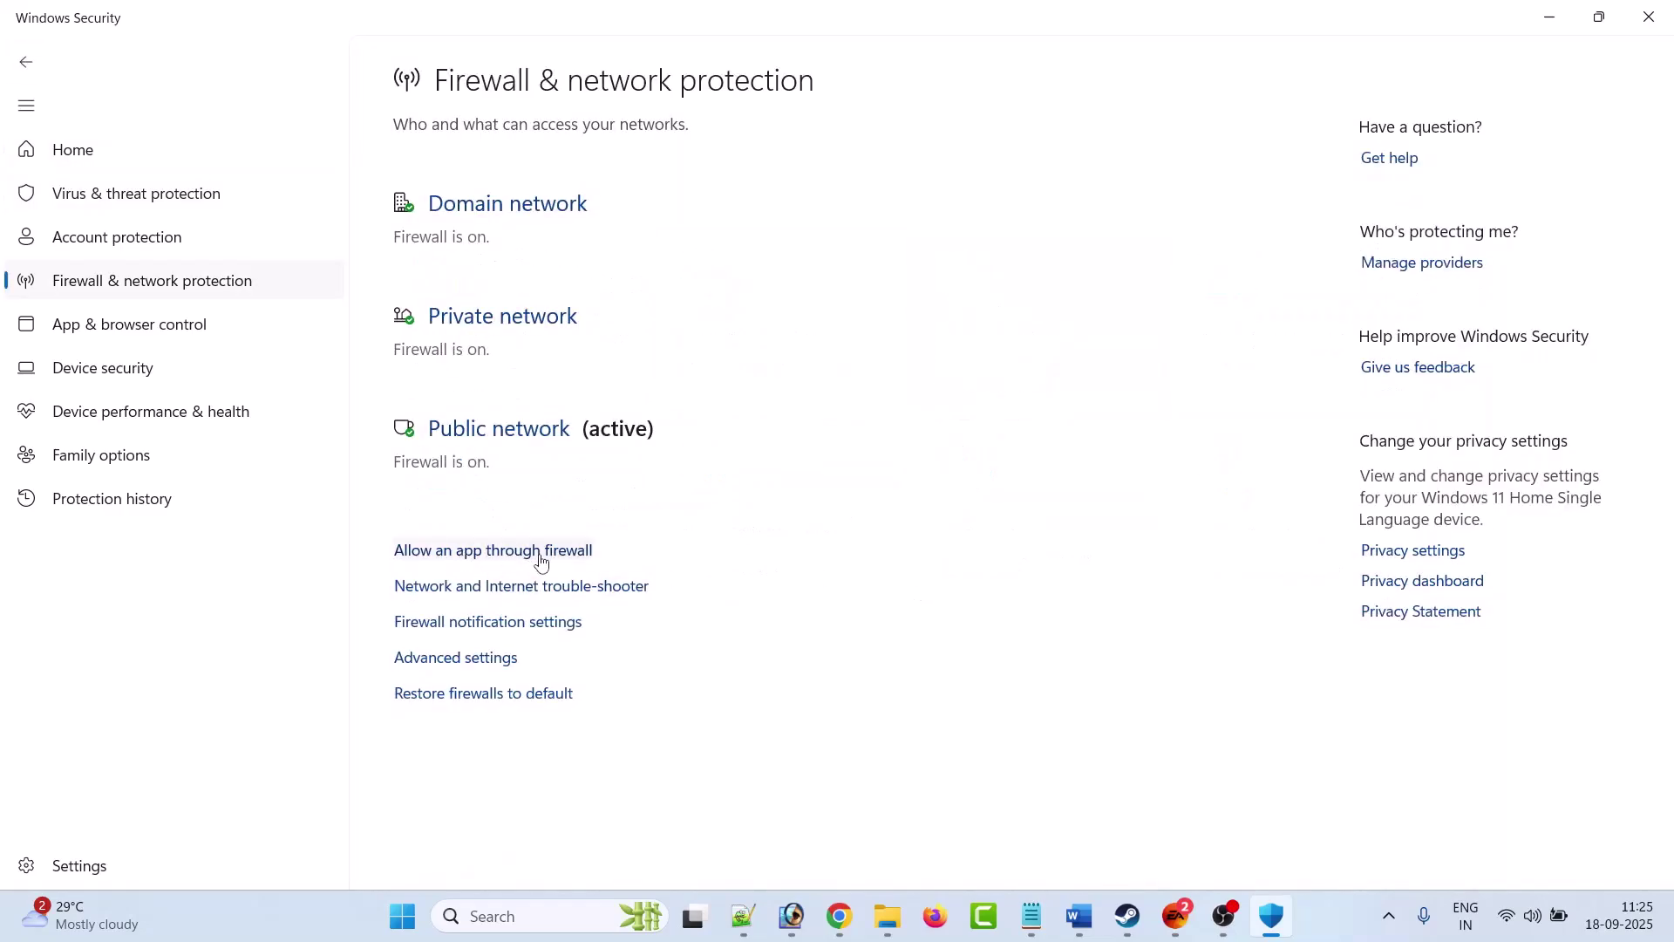
{"action": "left_click", "coordinate": [591, 561]}
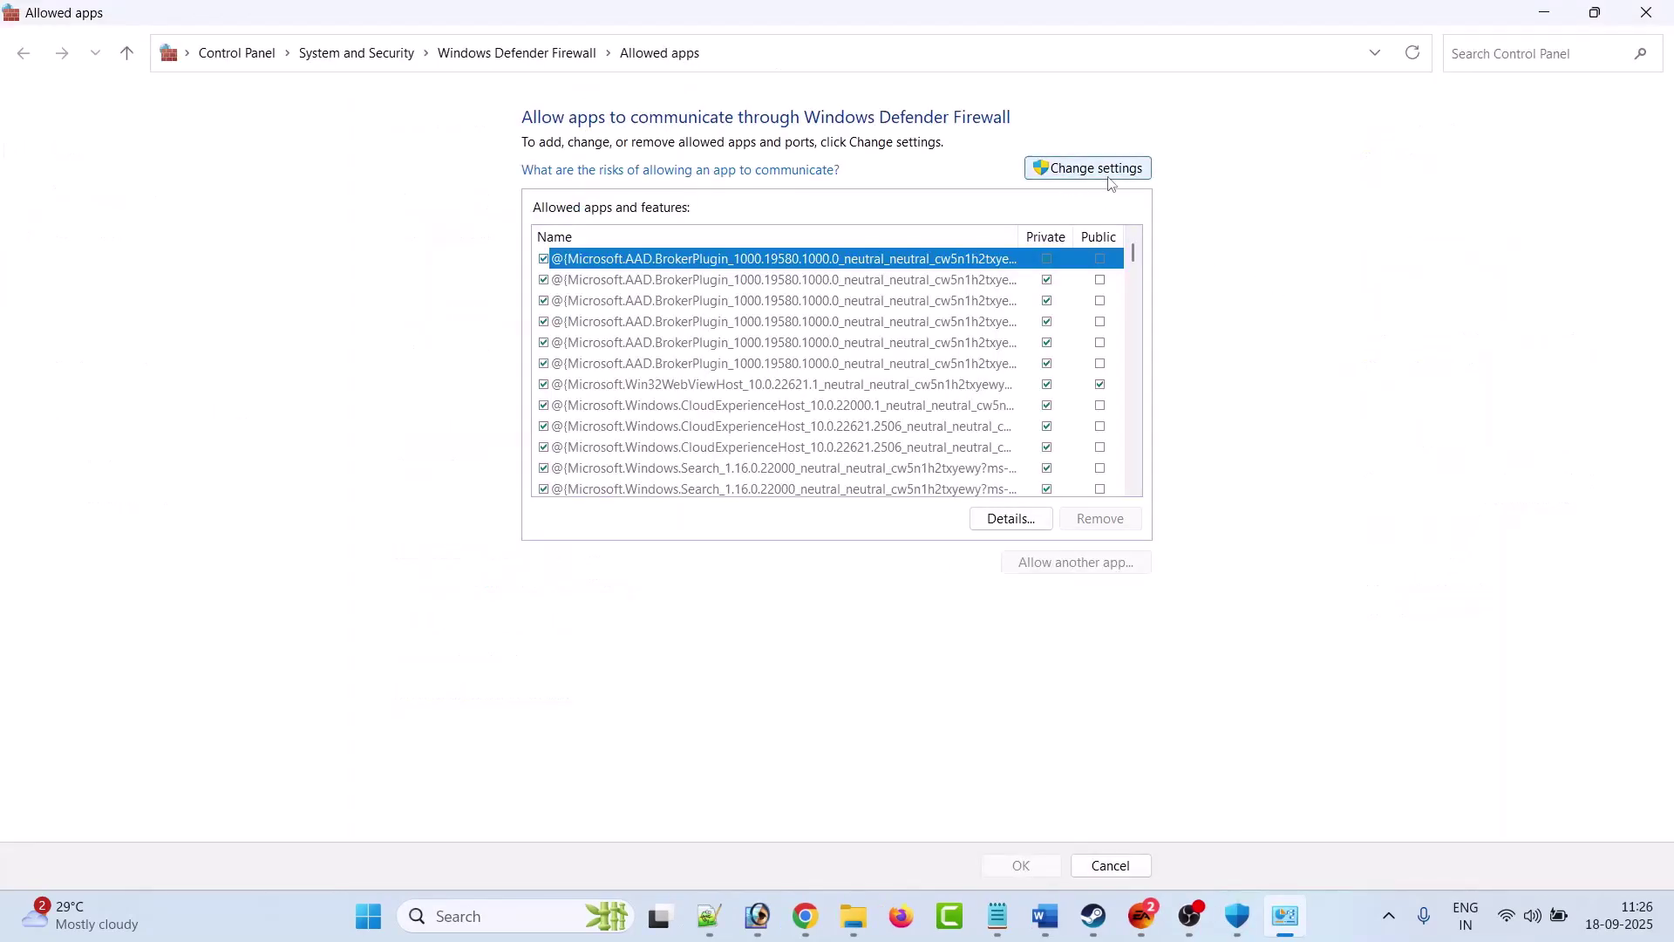
{"action": "left_click", "coordinate": [1103, 170]}
- Try to add the Skate application from the steamapps\common\Skate folder as another app allowed through the firewall
{"action": "left_click", "coordinate": [1065, 568]}
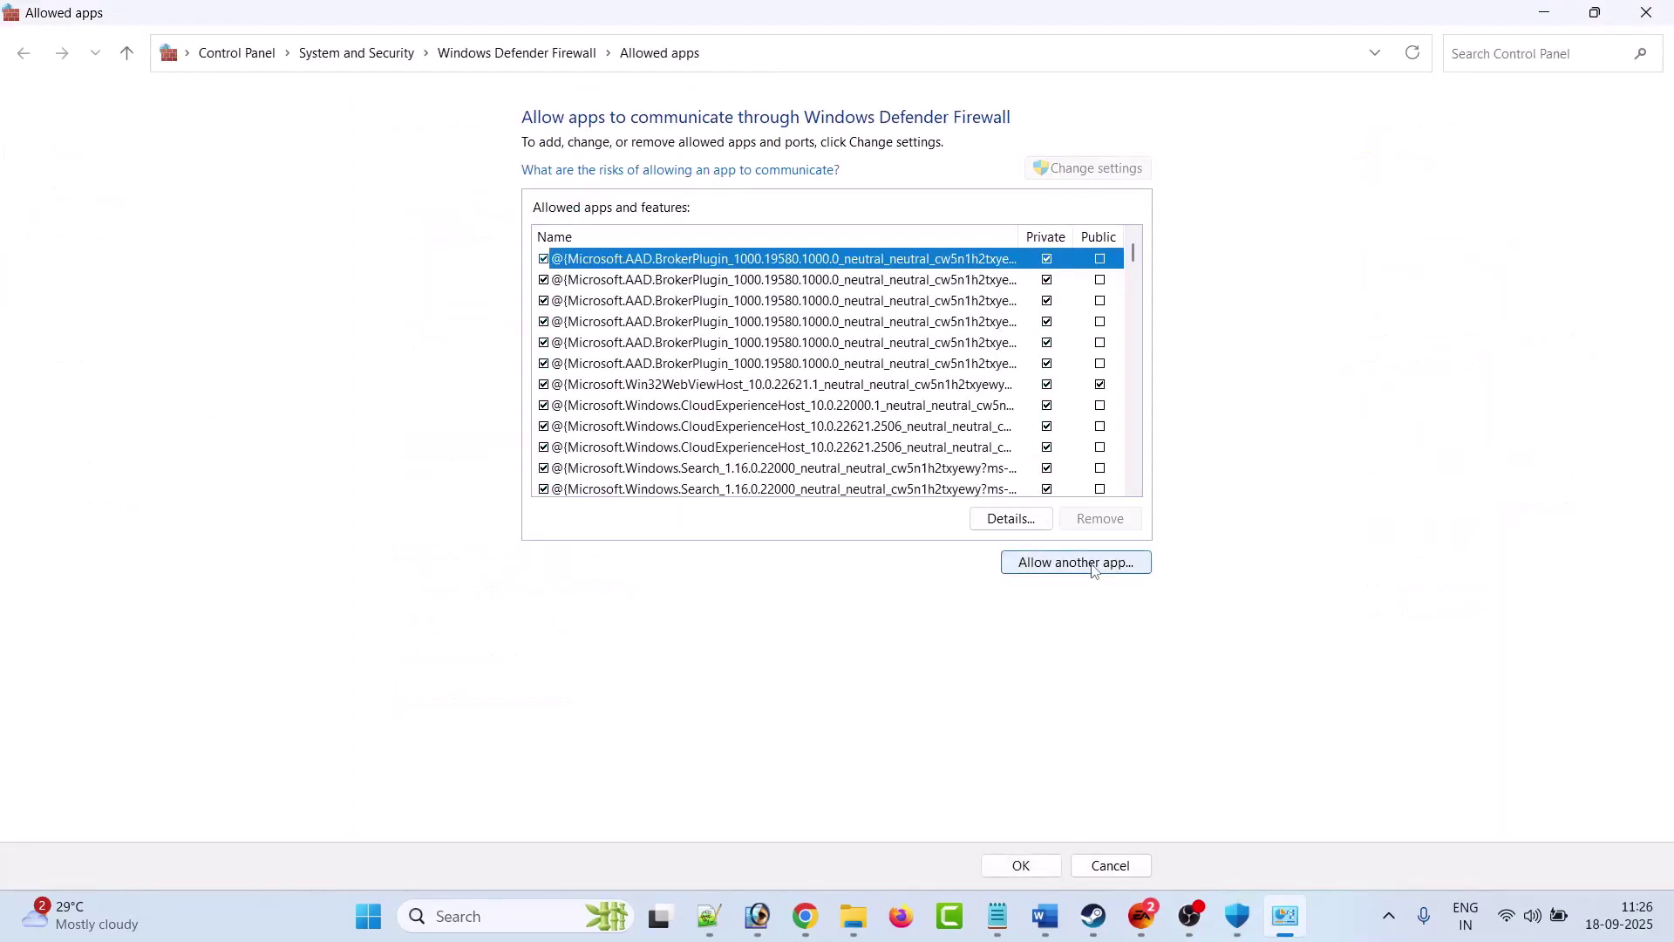
{"action": "key", "text": "Return"}
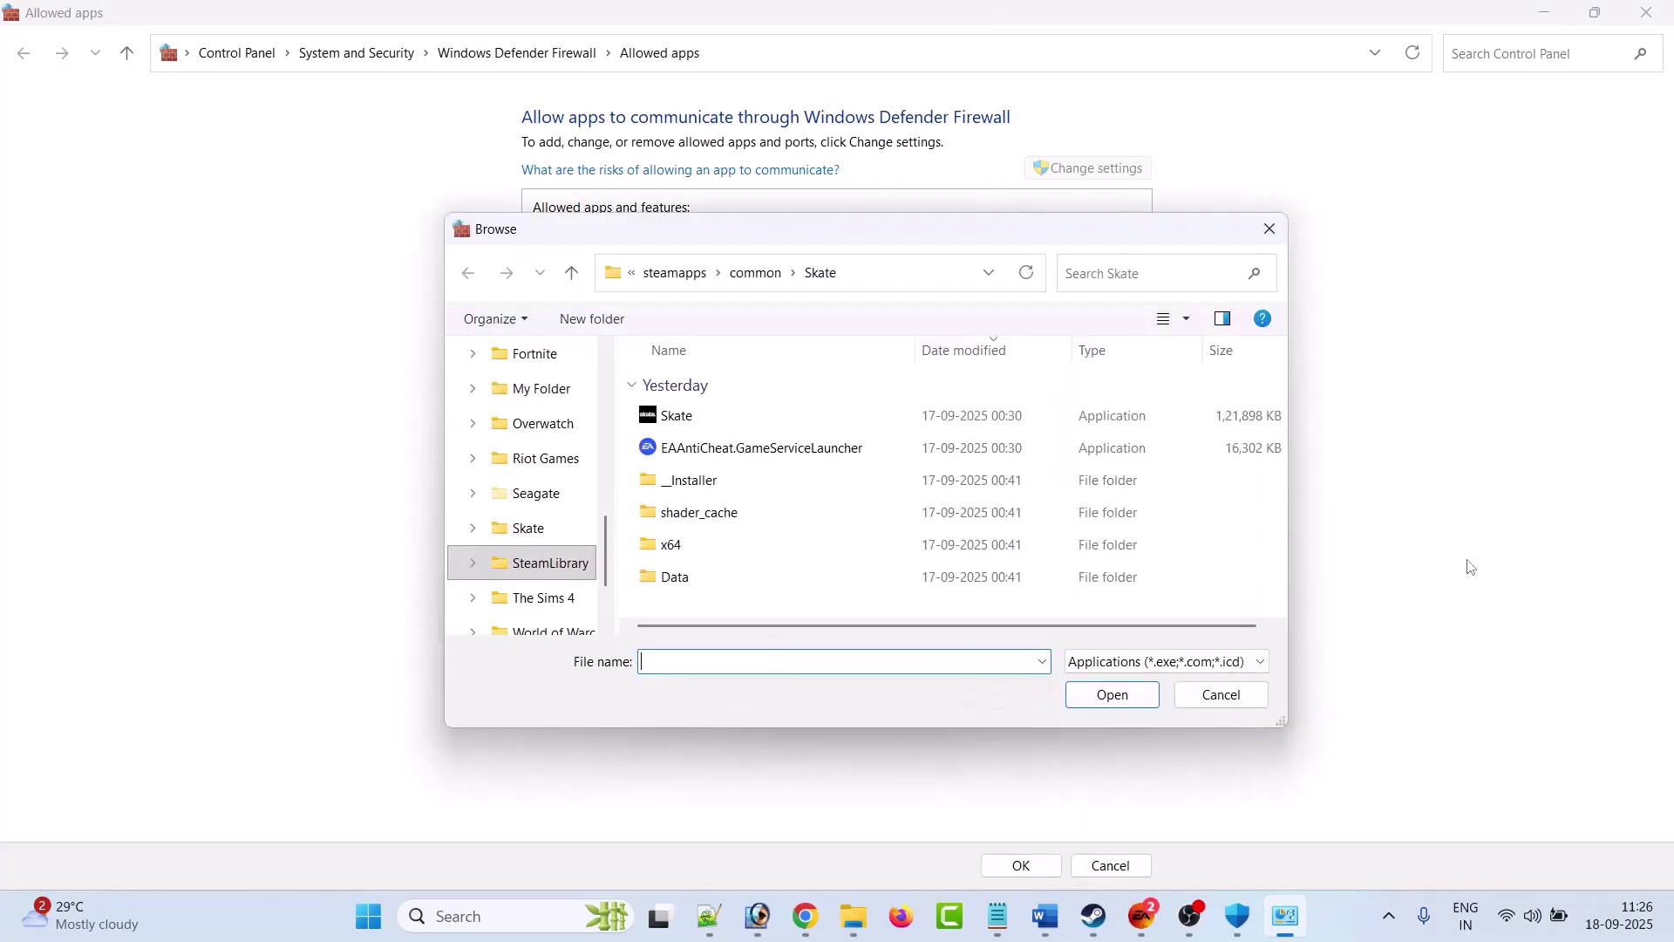
{"action": "left_click", "coordinate": [772, 278]}
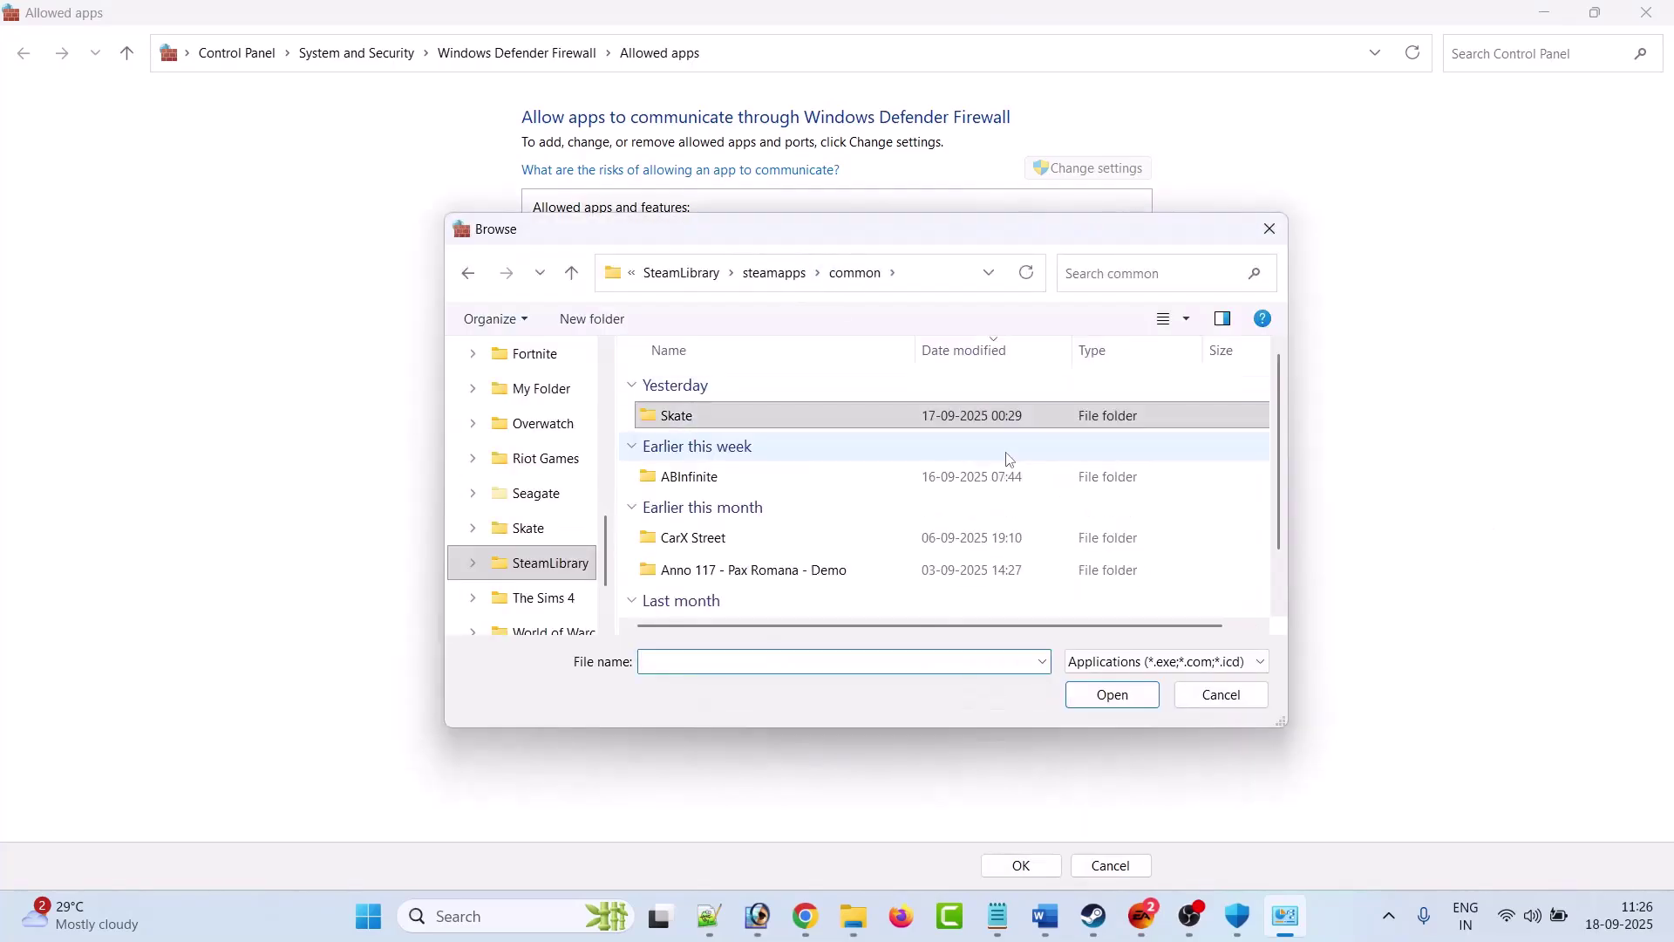
{"action": "double_click", "coordinate": [708, 418]}
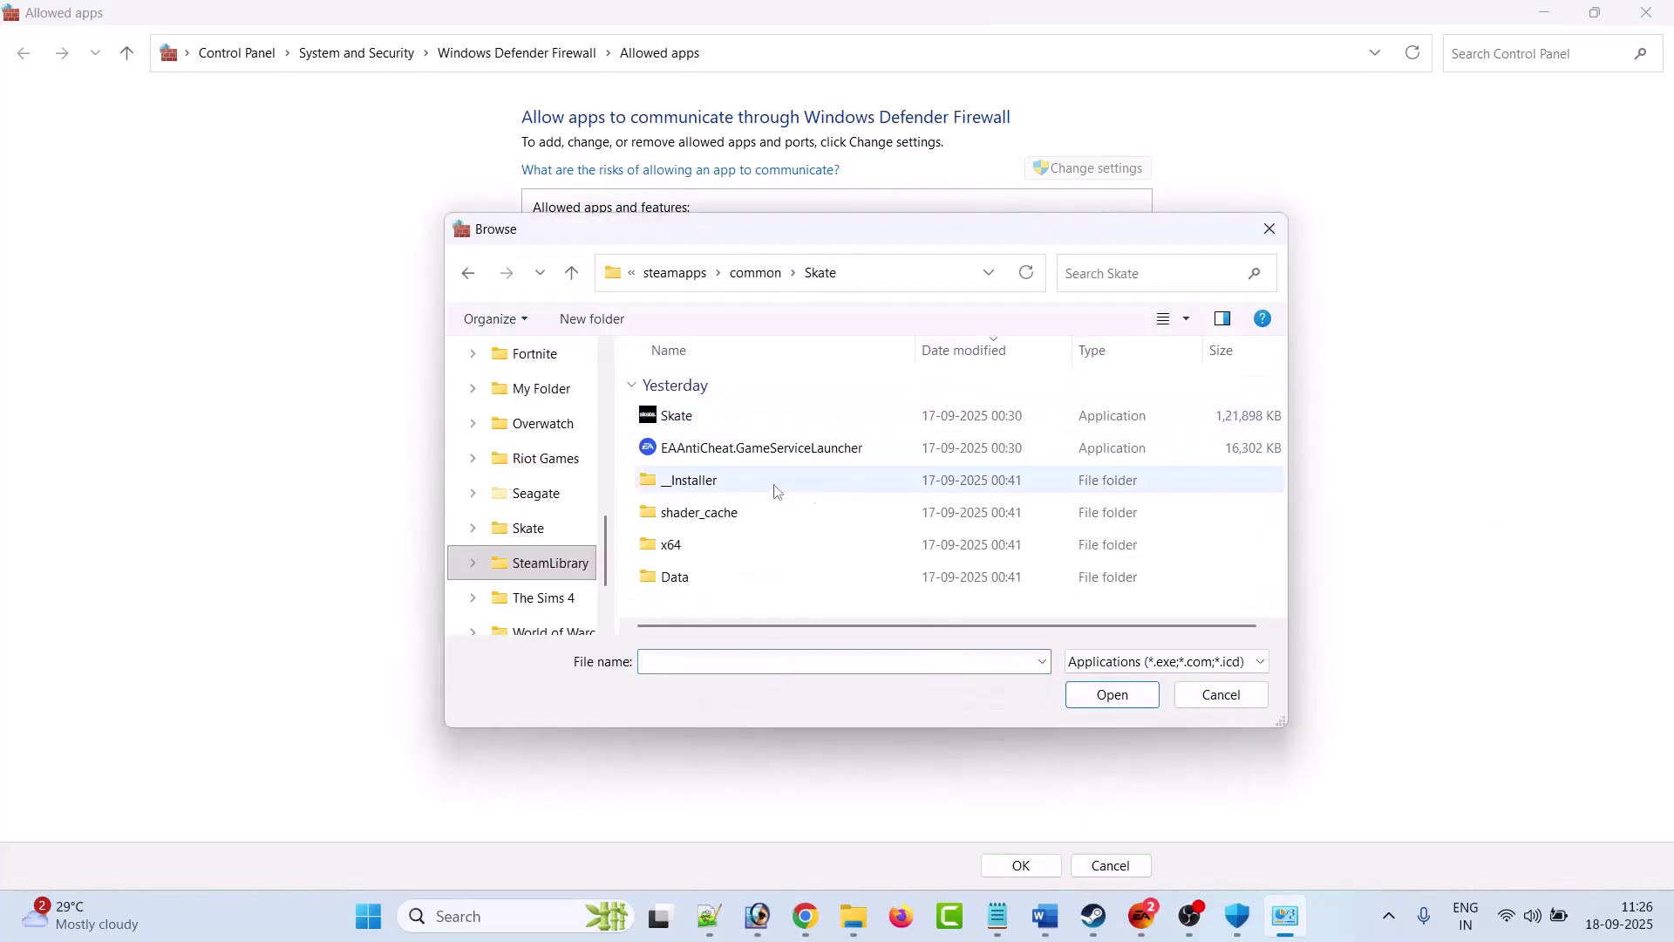
{"action": "left_click", "coordinate": [686, 418]}
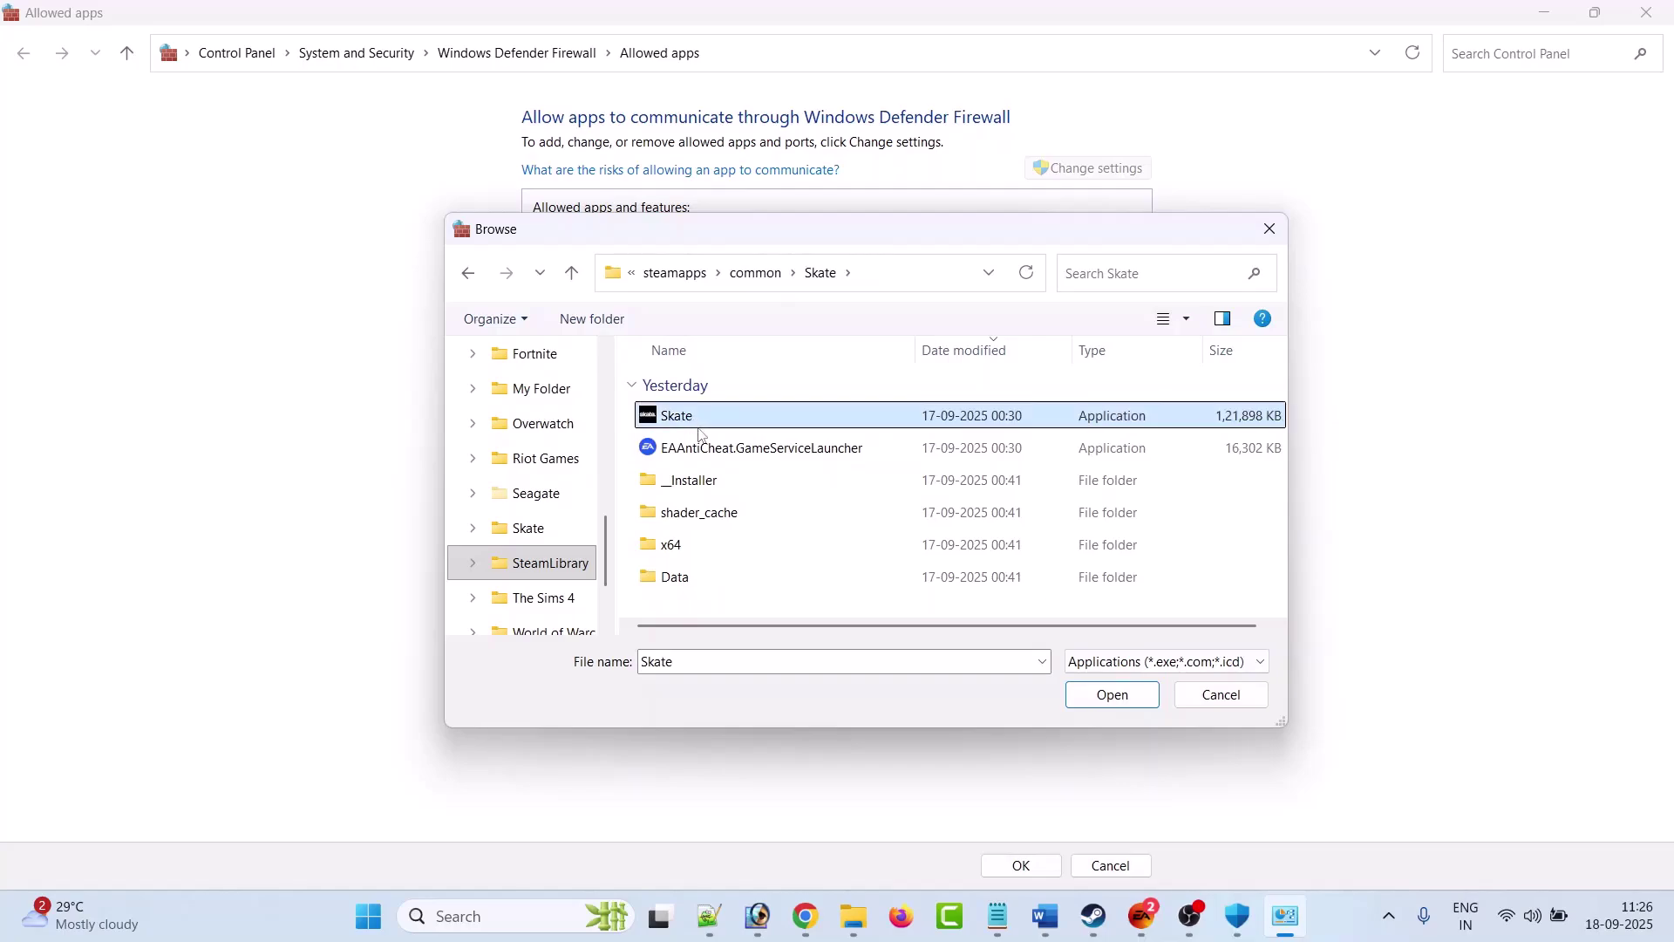
{"action": "left_click", "coordinate": [1110, 697]}
{"action": "left_click", "coordinate": [919, 648]}
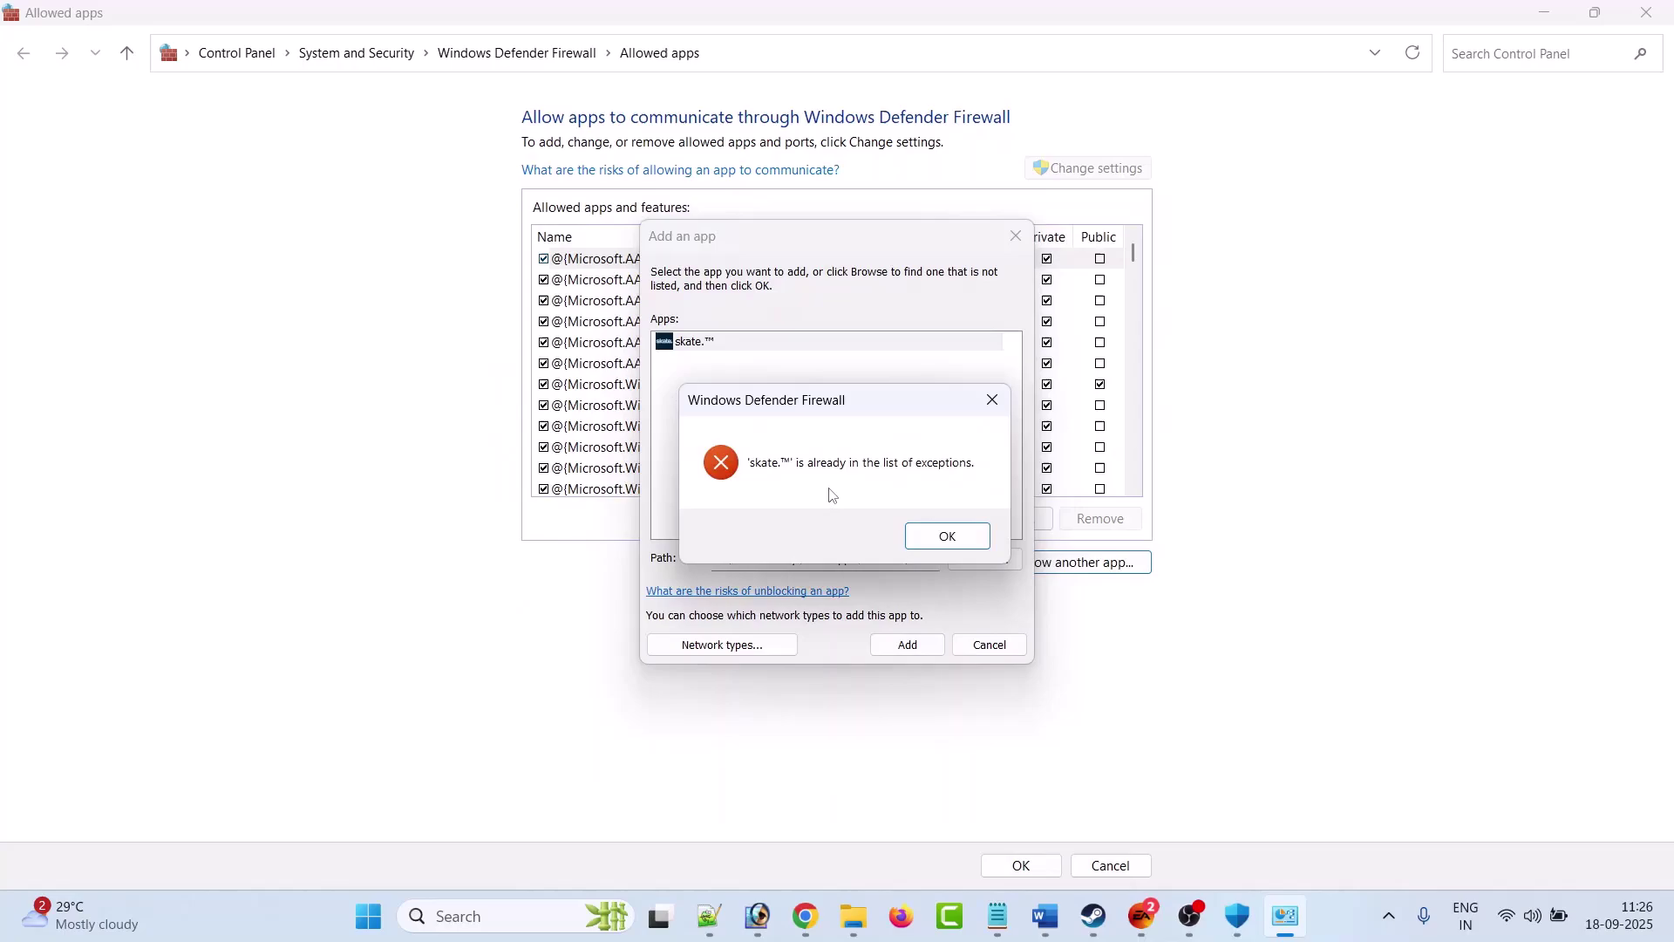
{"action": "left_click", "coordinate": [947, 535]}
- Check the Private and Public access of the skate. entry in the firewall's allowed apps list and confirm the list
{"action": "left_click", "coordinate": [599, 365]}
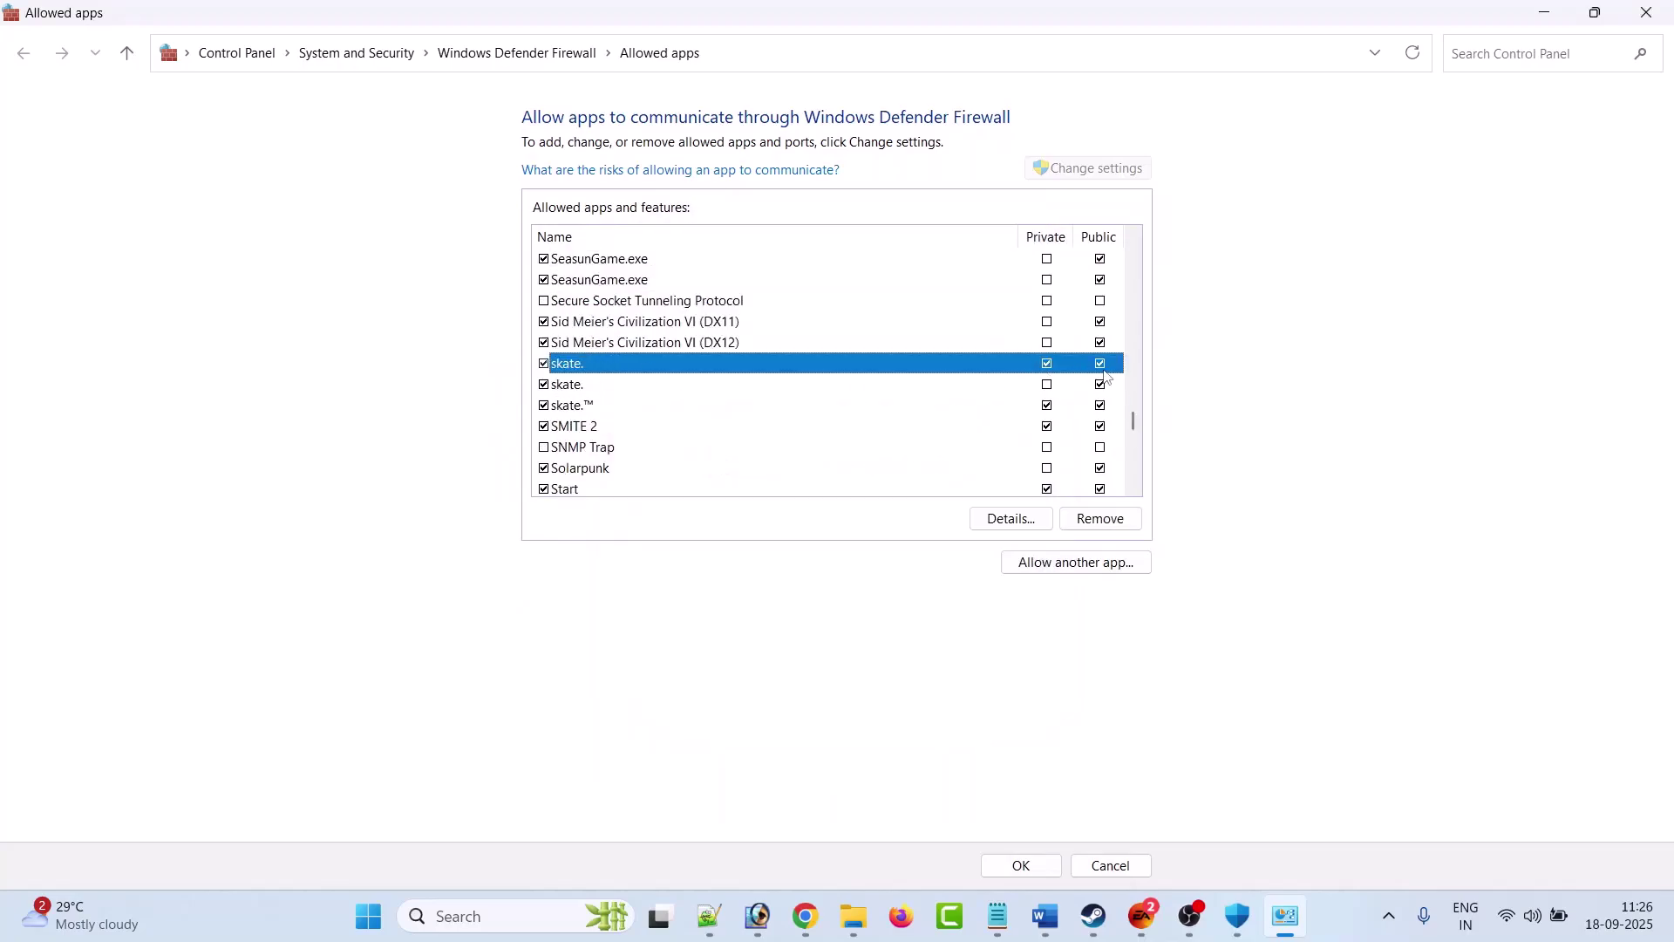
{"action": "left_click", "coordinate": [1044, 866]}
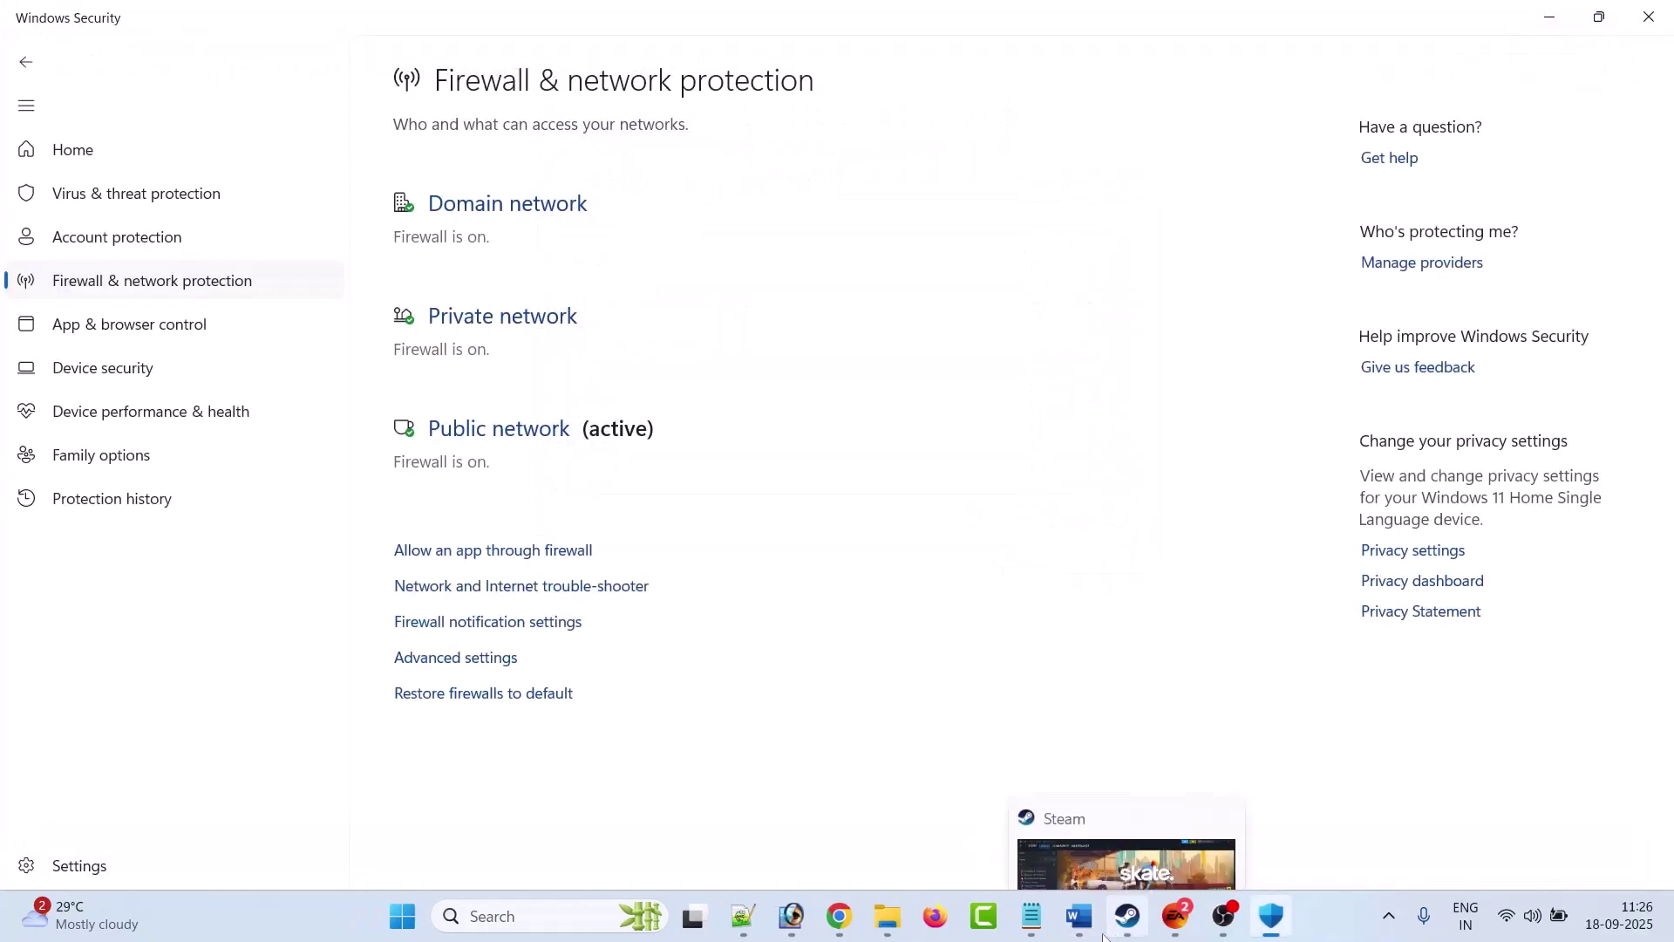
- Switch to the Word document and read the end of Fix 12 and Fix 13 about running the game on the dedicated graphics card
{"action": "left_click", "coordinate": [1081, 933]}
{"action": "scroll", "coordinate": [876, 433], "scroll_direction": "down", "scroll_amount": 1}
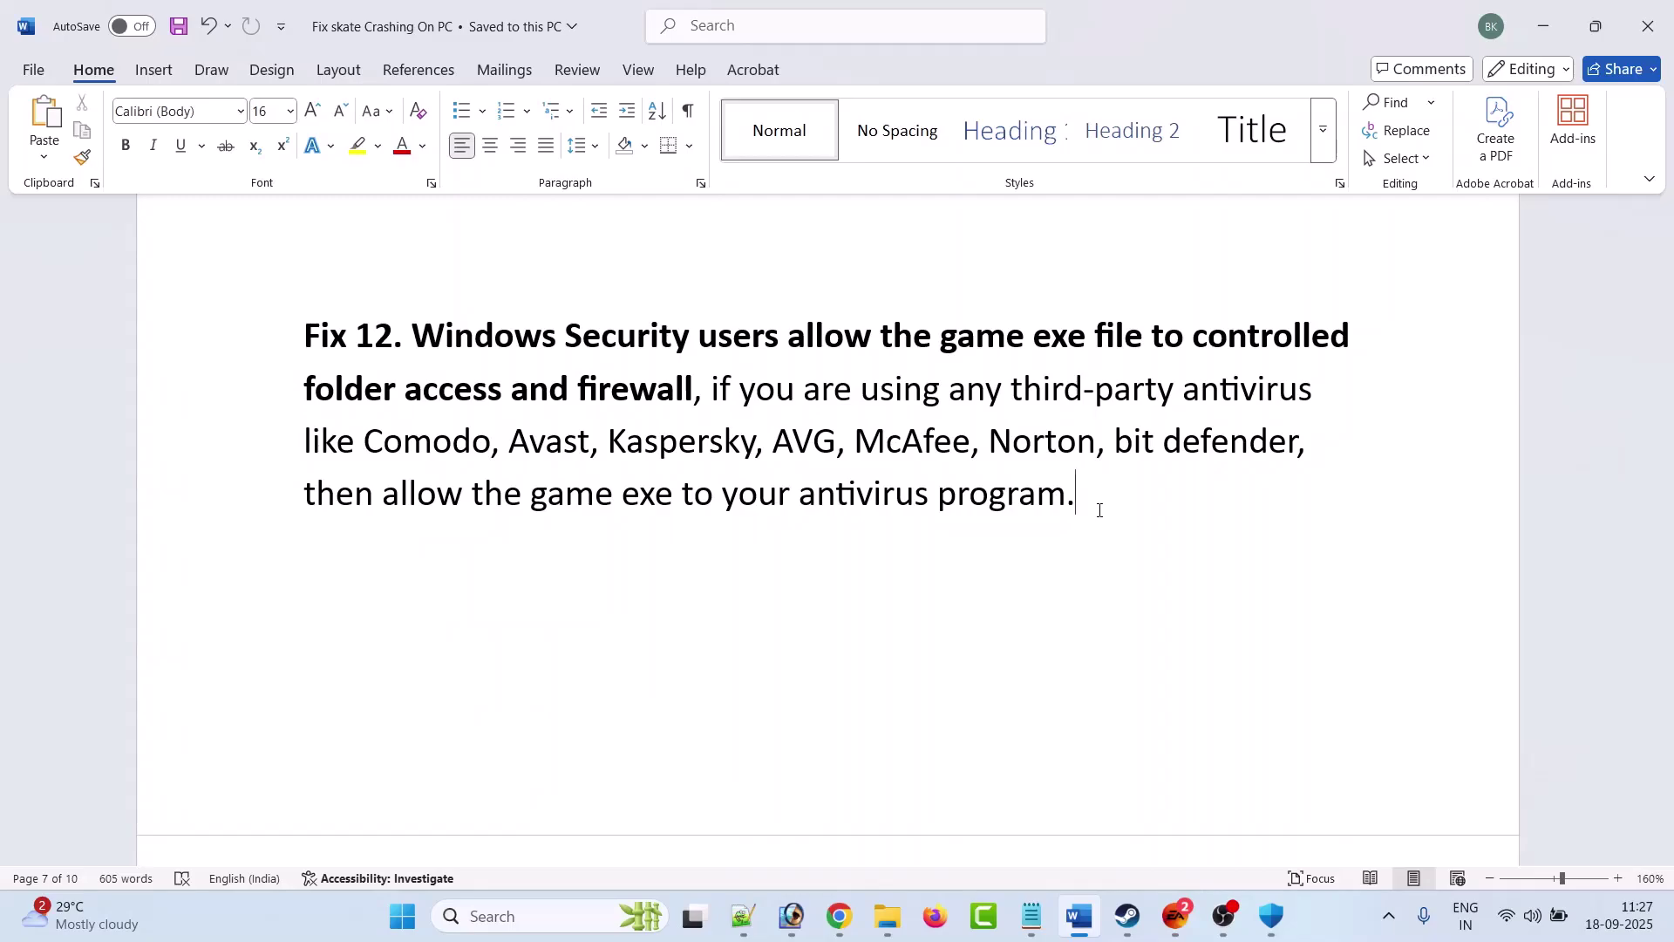
{"action": "scroll", "coordinate": [1099, 510], "scroll_direction": "down", "scroll_amount": 5}
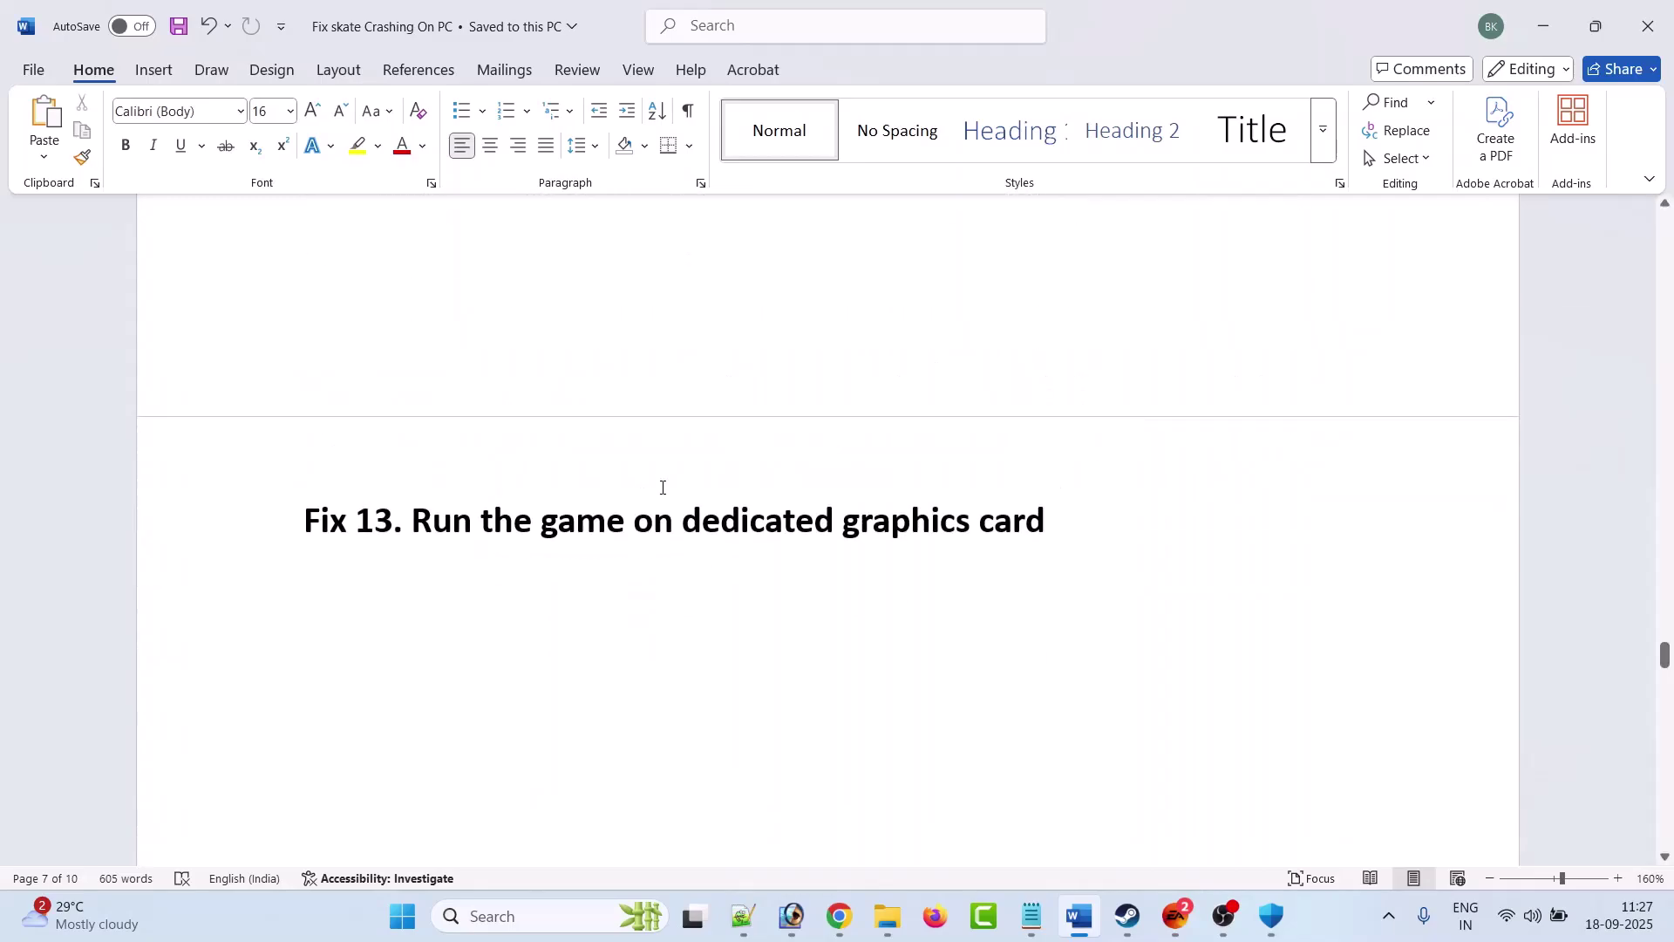
{"action": "left_click_drag", "start_coordinate": [1074, 520], "coordinate": [299, 520]}
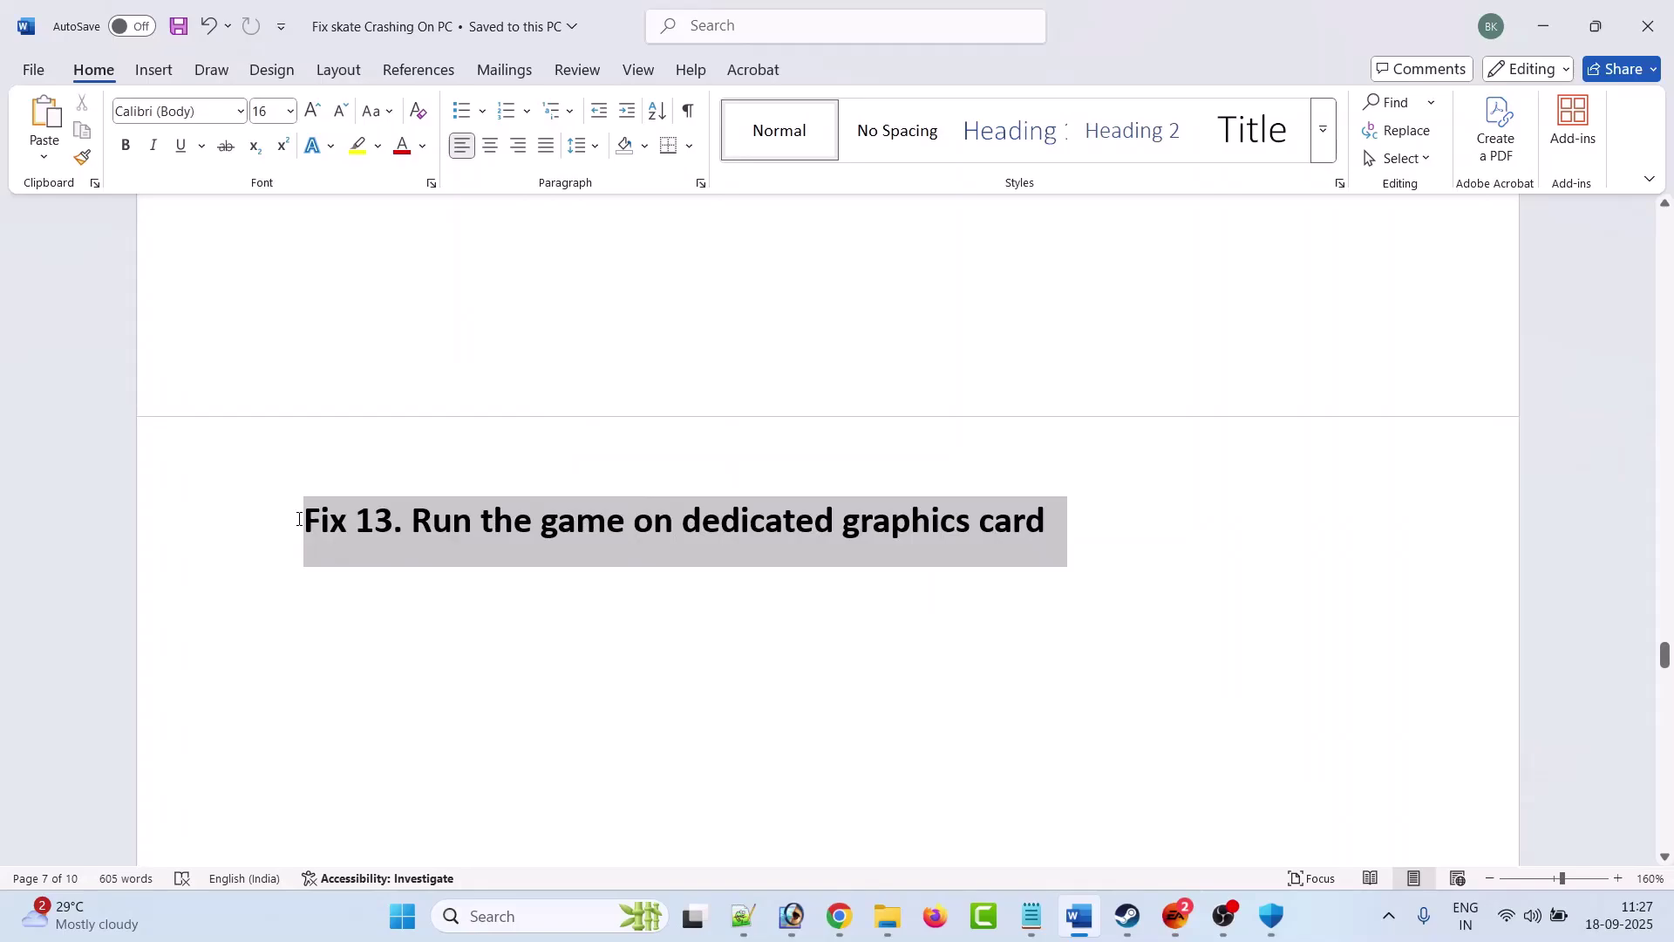
{"action": "left_click", "coordinate": [652, 689]}
- Search Windows for "graphics settings" and open the Graphics settings page
{"action": "left_click", "coordinate": [538, 910]}
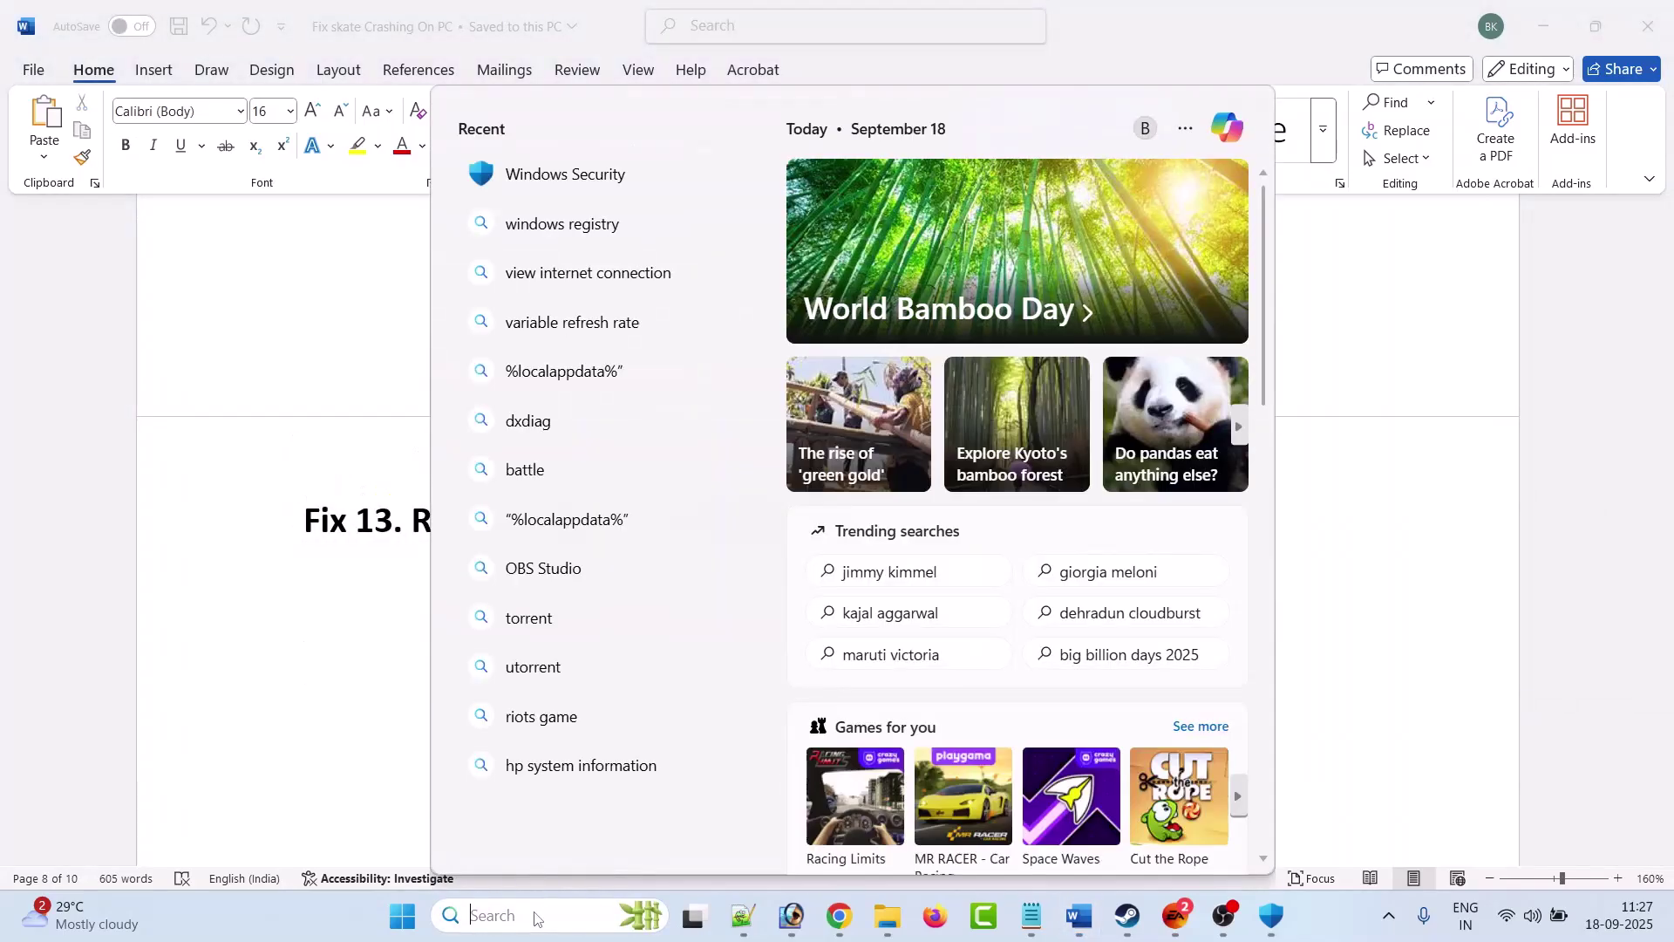
{"action": "type", "text": "graphics settings"}
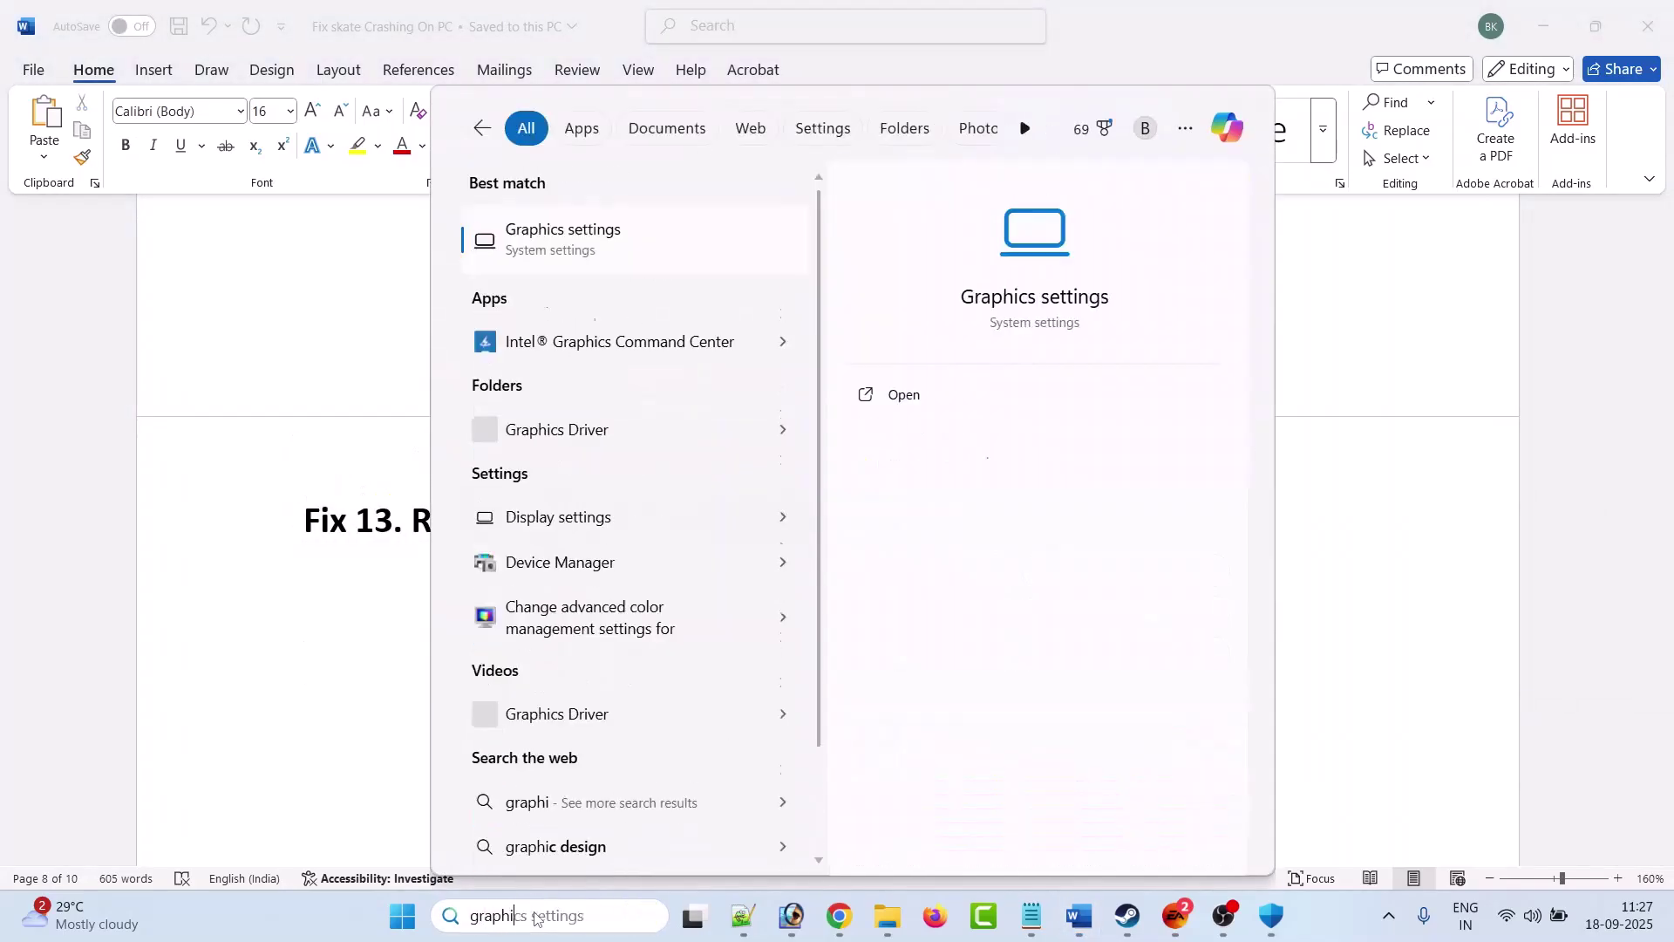
{"action": "left_click", "coordinate": [940, 403]}
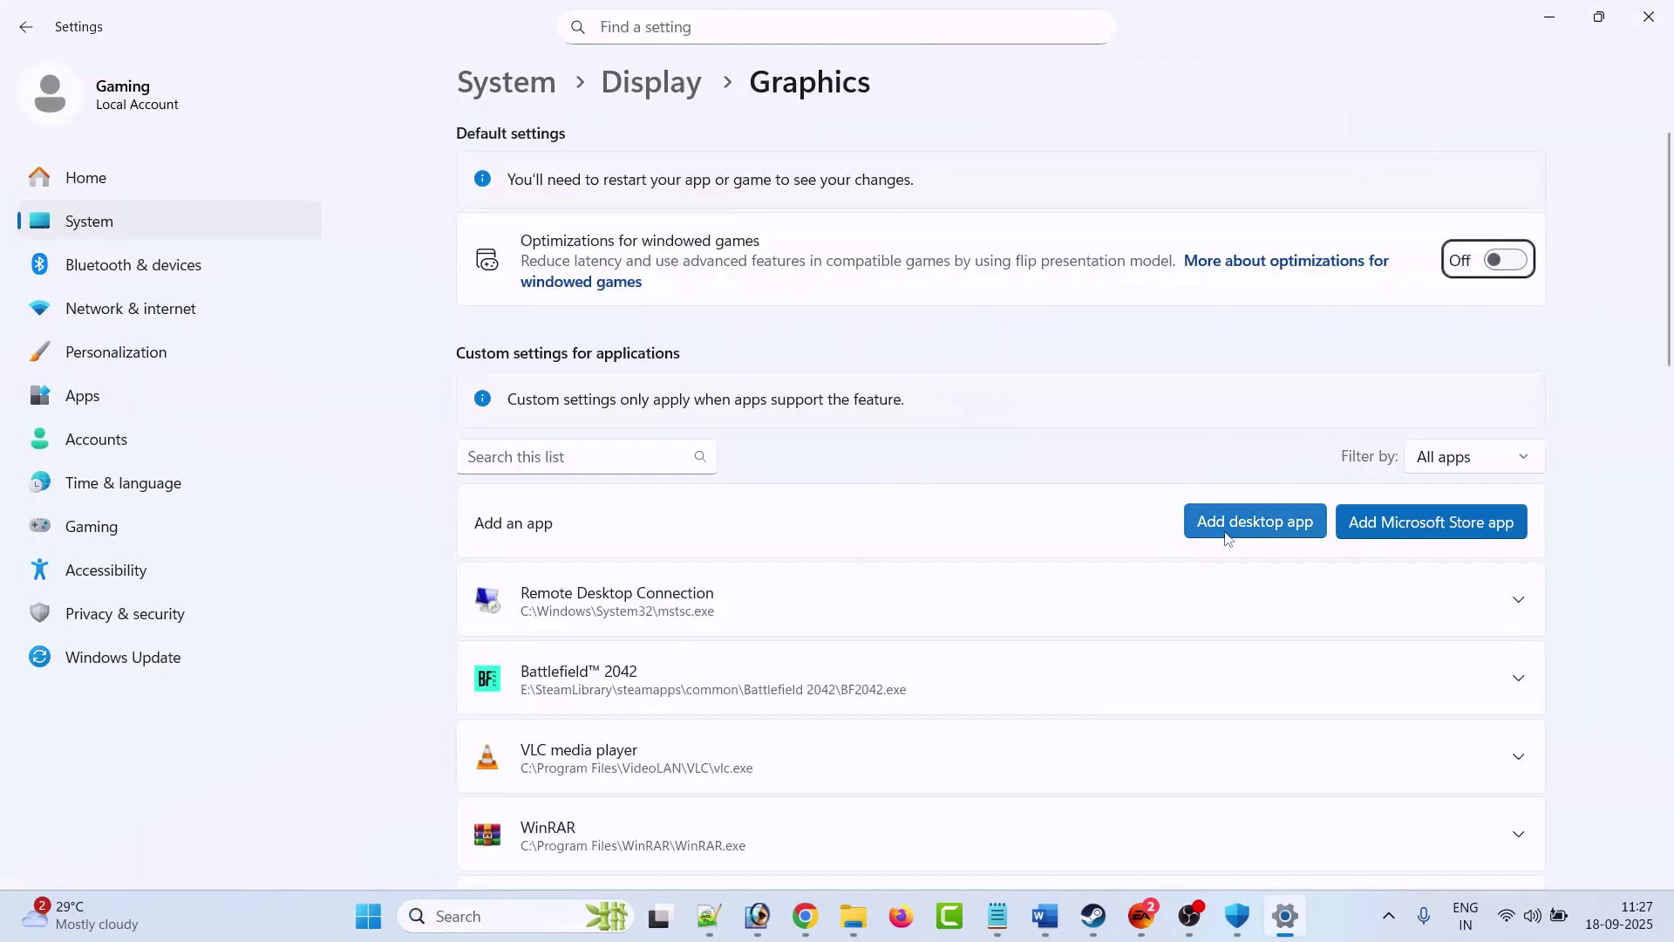
- Add the Skate application from the steamapps\common\Skate folder as a desktop app with custom graphics settings
{"action": "left_click", "coordinate": [1262, 527]}
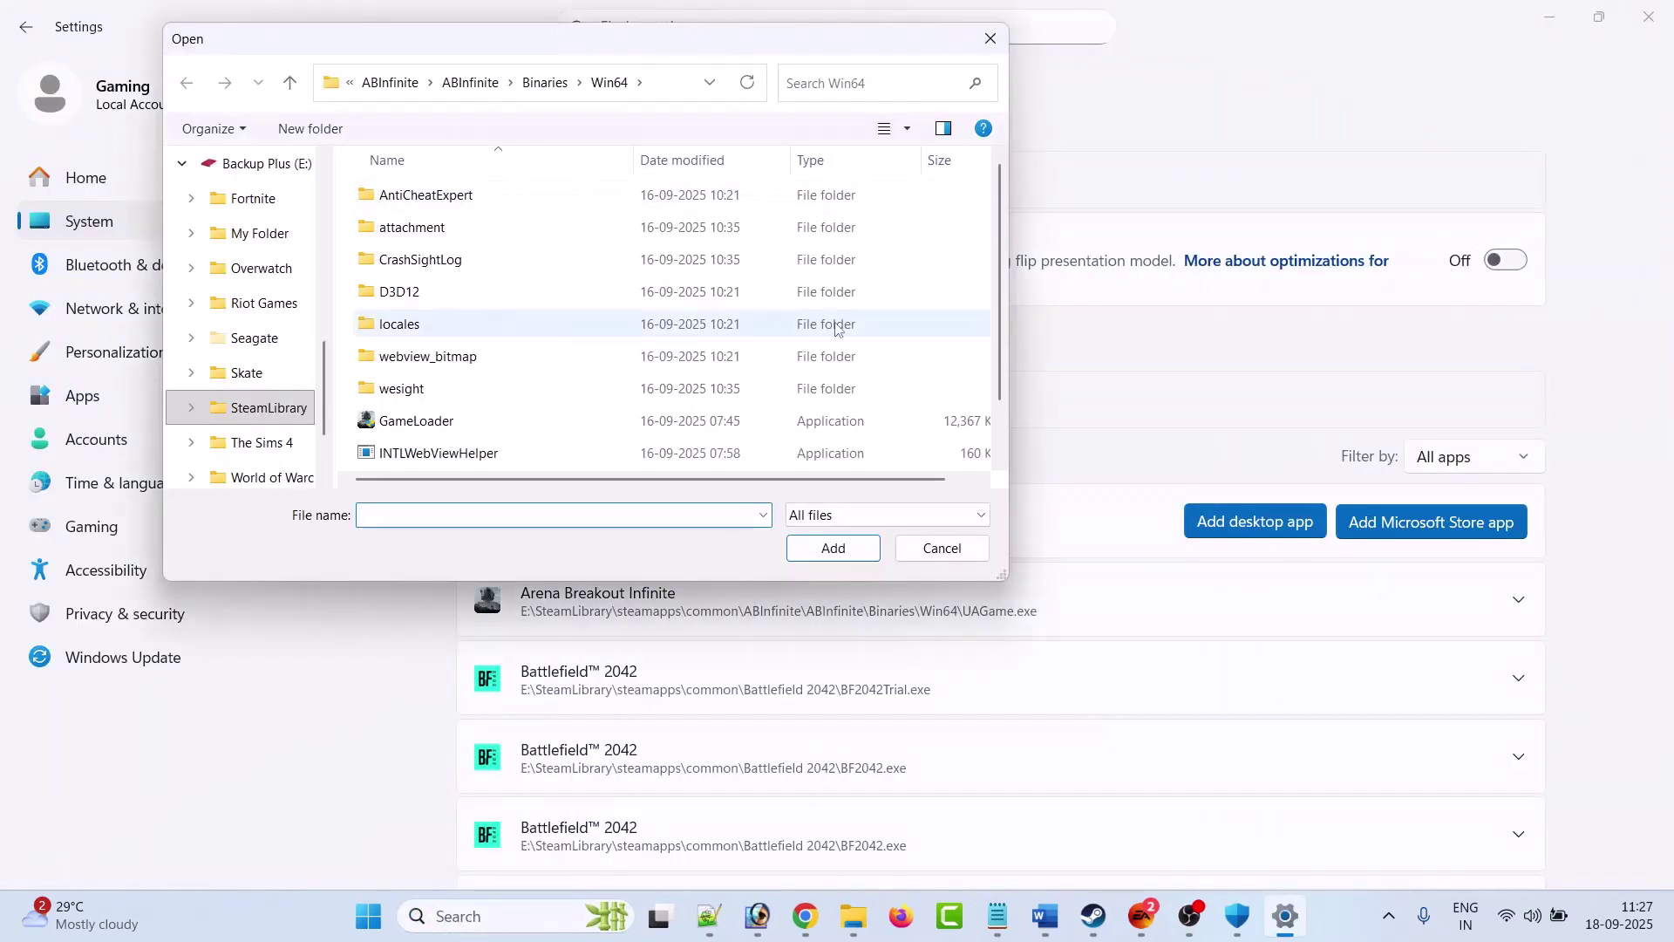
{"action": "left_click", "coordinate": [390, 82]}
{"action": "left_click", "coordinate": [552, 82]}
{"action": "double_click", "coordinate": [411, 225]}
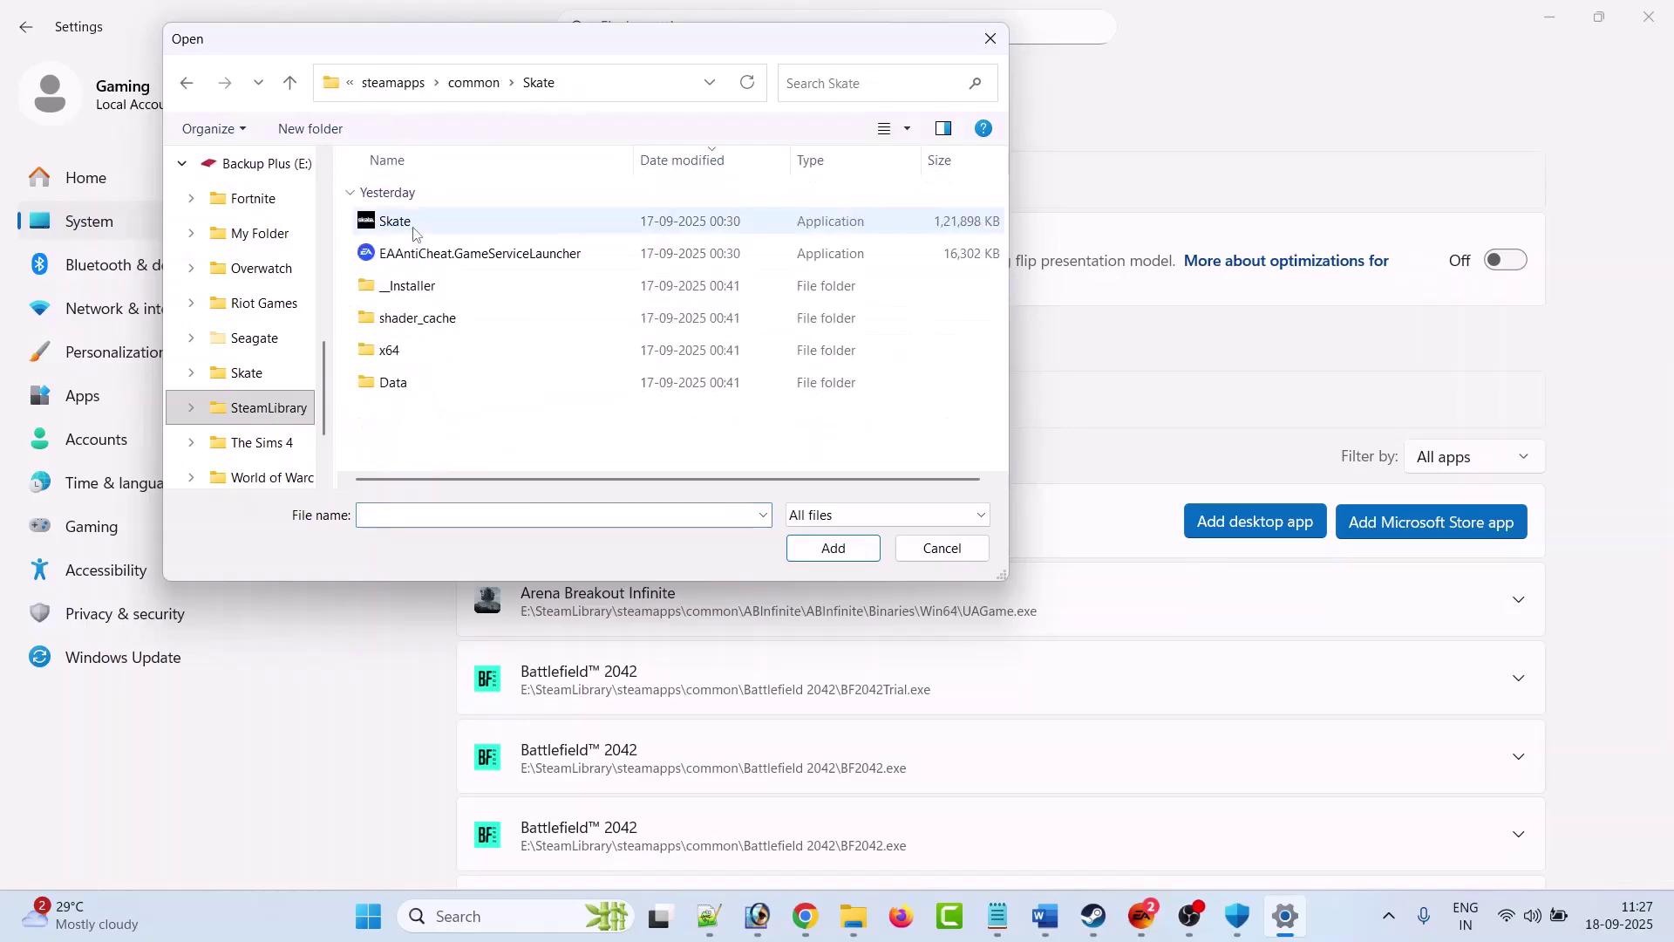
{"action": "left_click", "coordinate": [422, 224]}
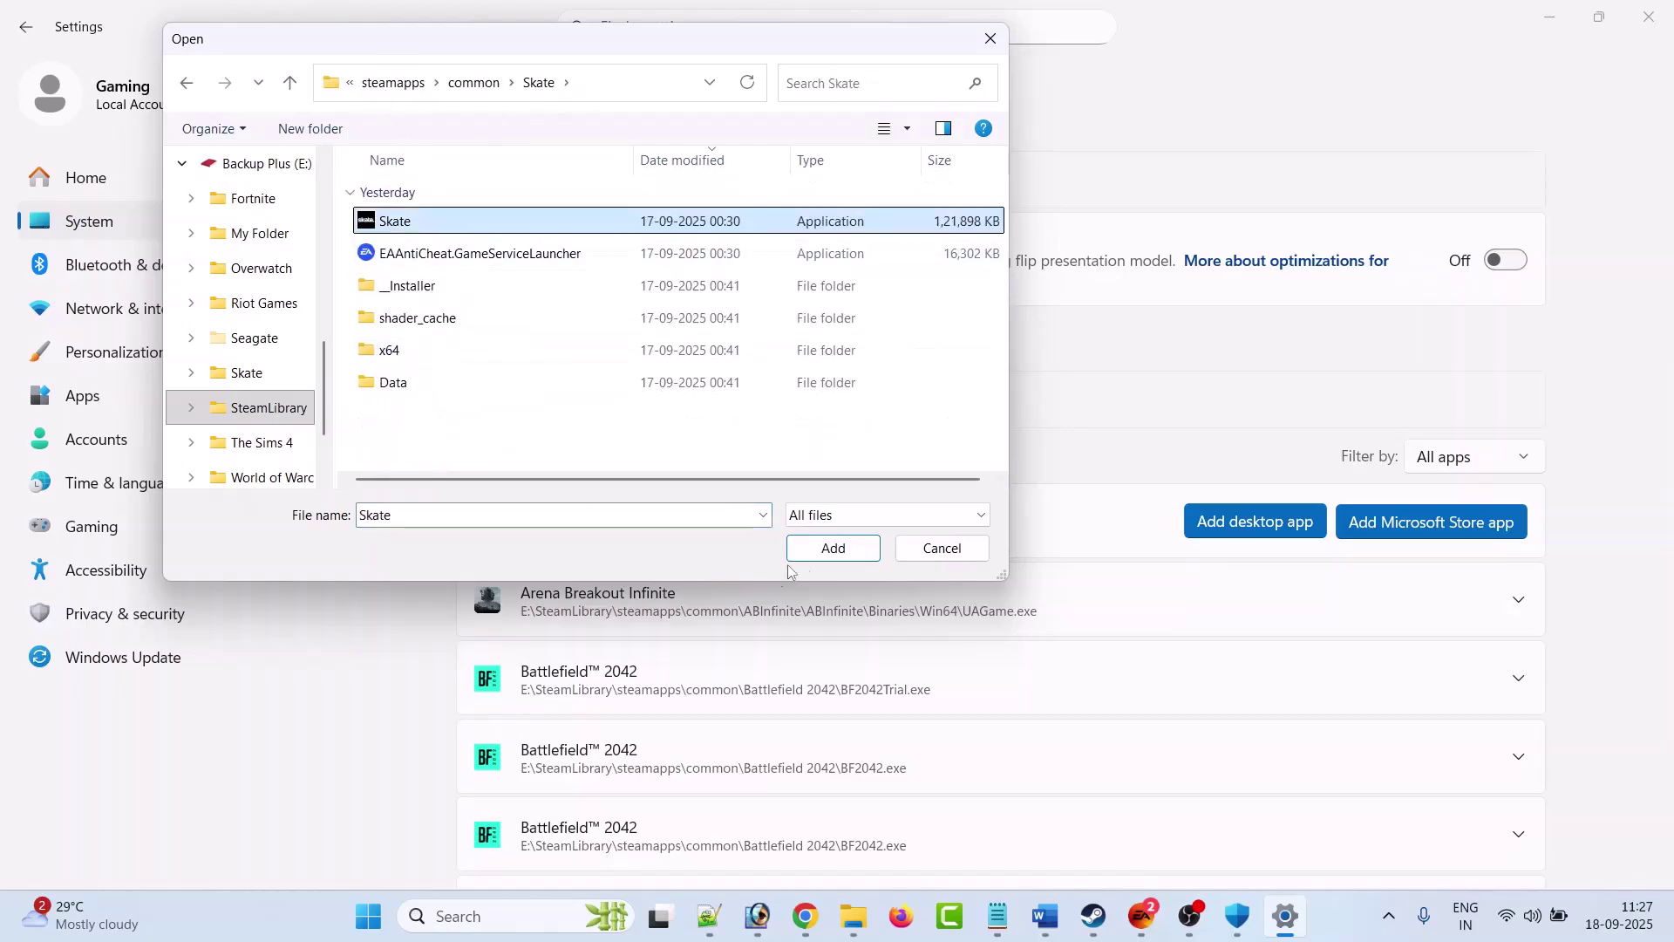
{"action": "left_click", "coordinate": [833, 547]}
- Set the GPU preference of the skate. app to High Performance (Intel(R) UHD Graphics)
{"action": "scroll", "coordinate": [904, 546], "scroll_direction": "down", "scroll_amount": 15}
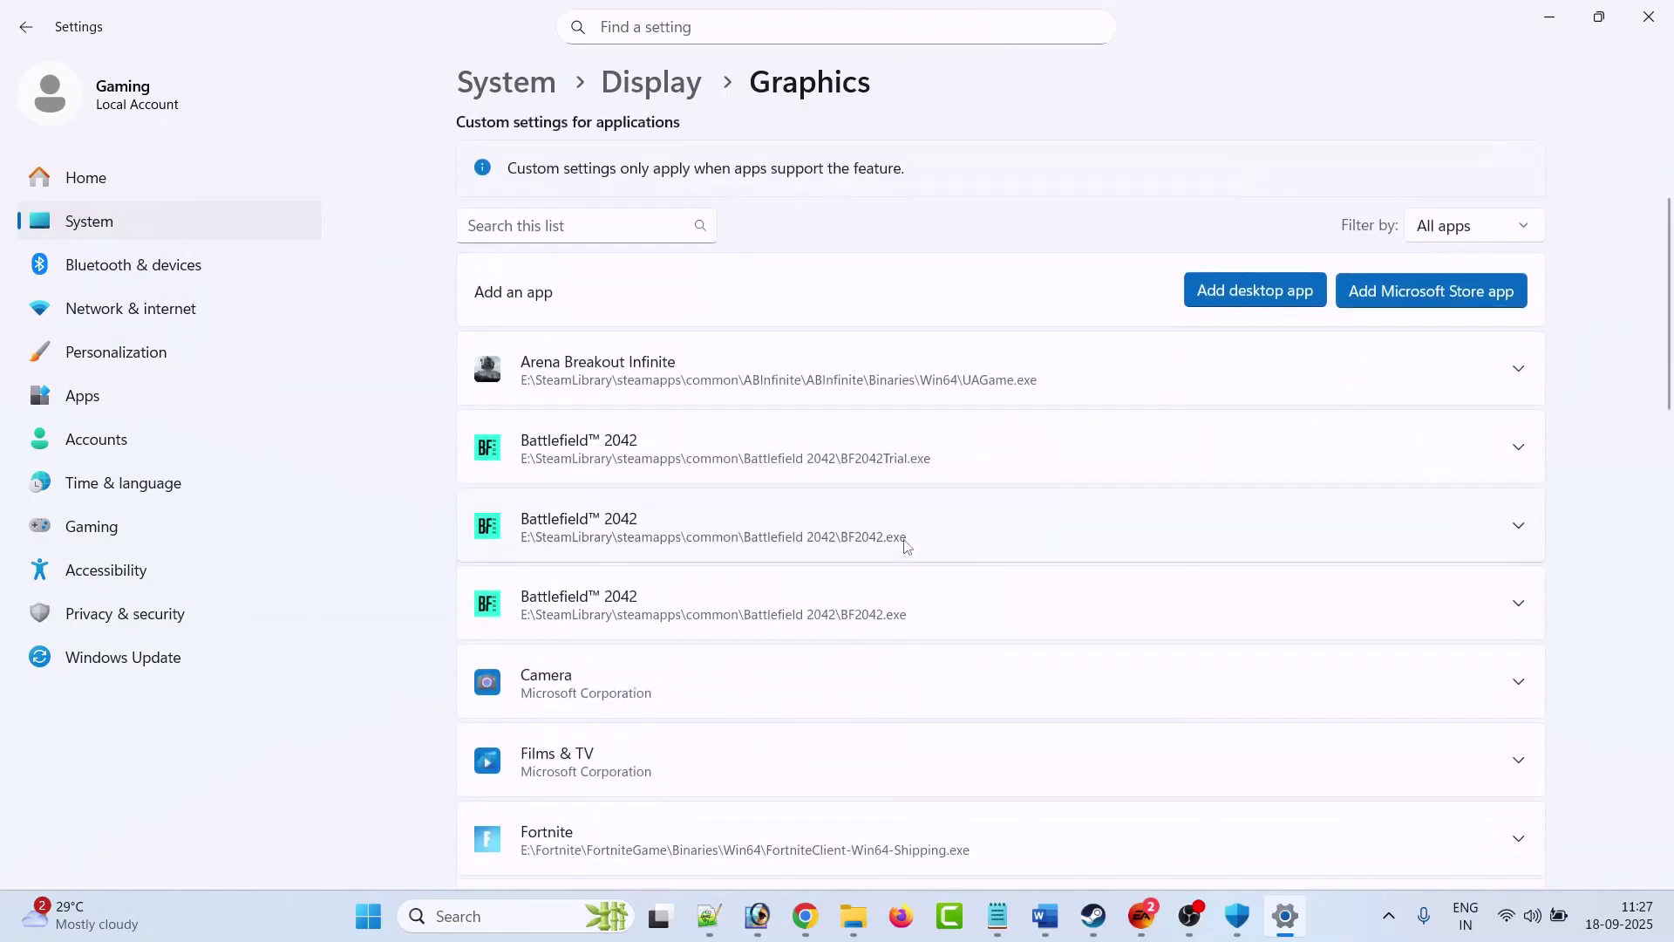
{"action": "left_click", "coordinate": [1497, 718]}
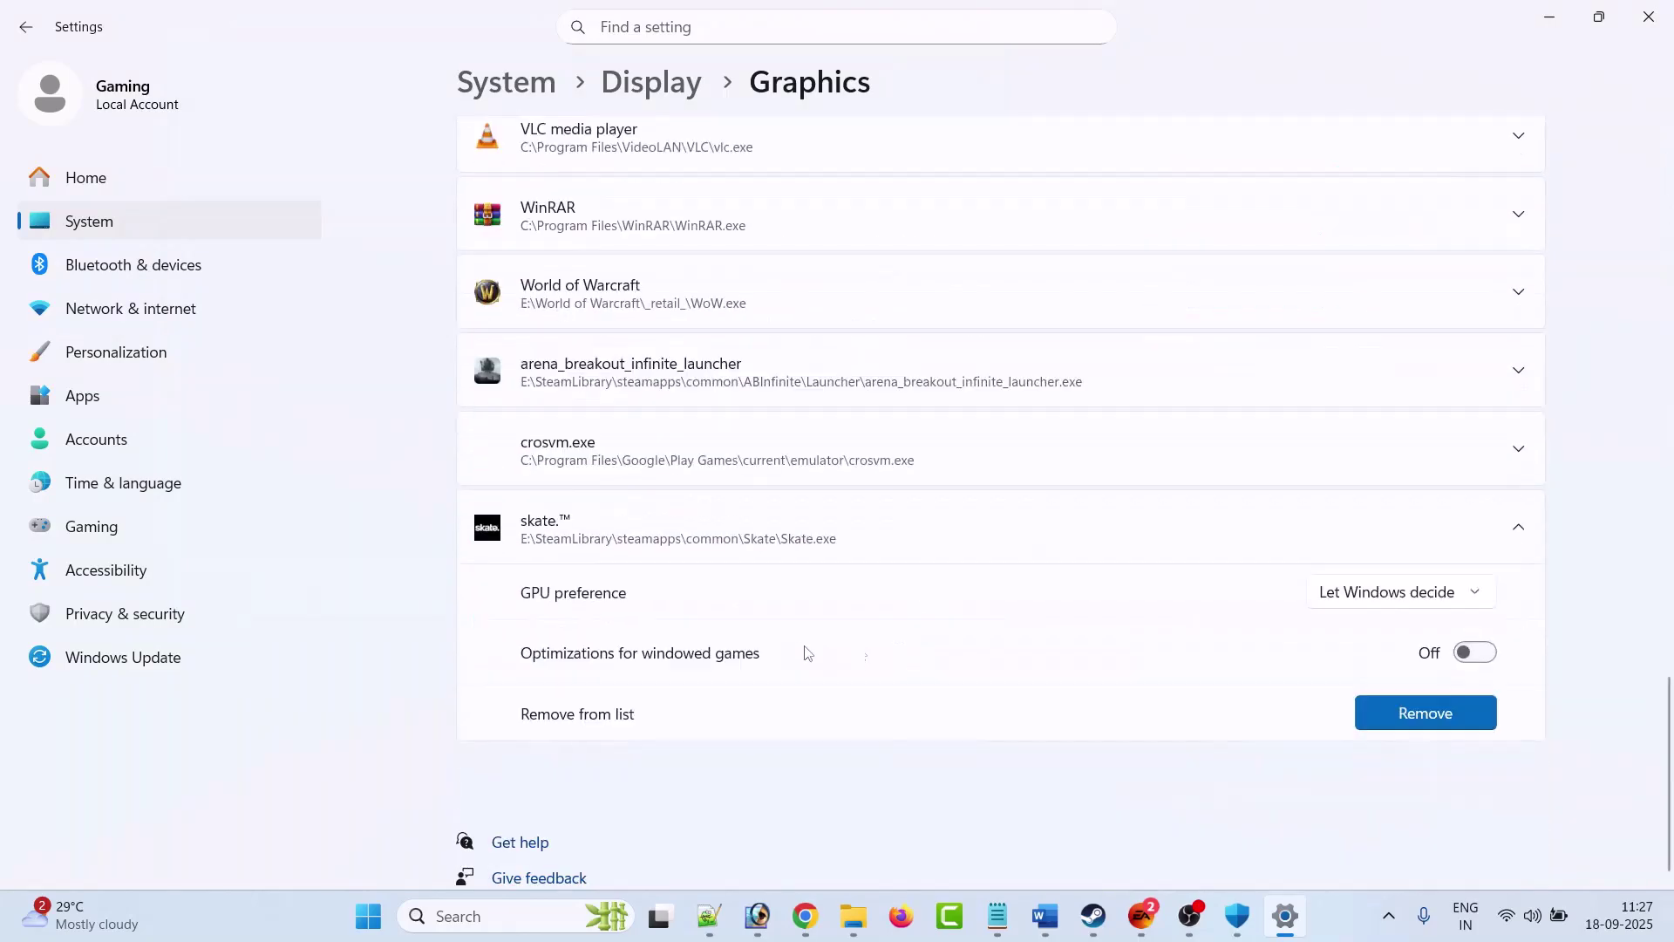
{"action": "left_click", "coordinate": [1427, 600]}
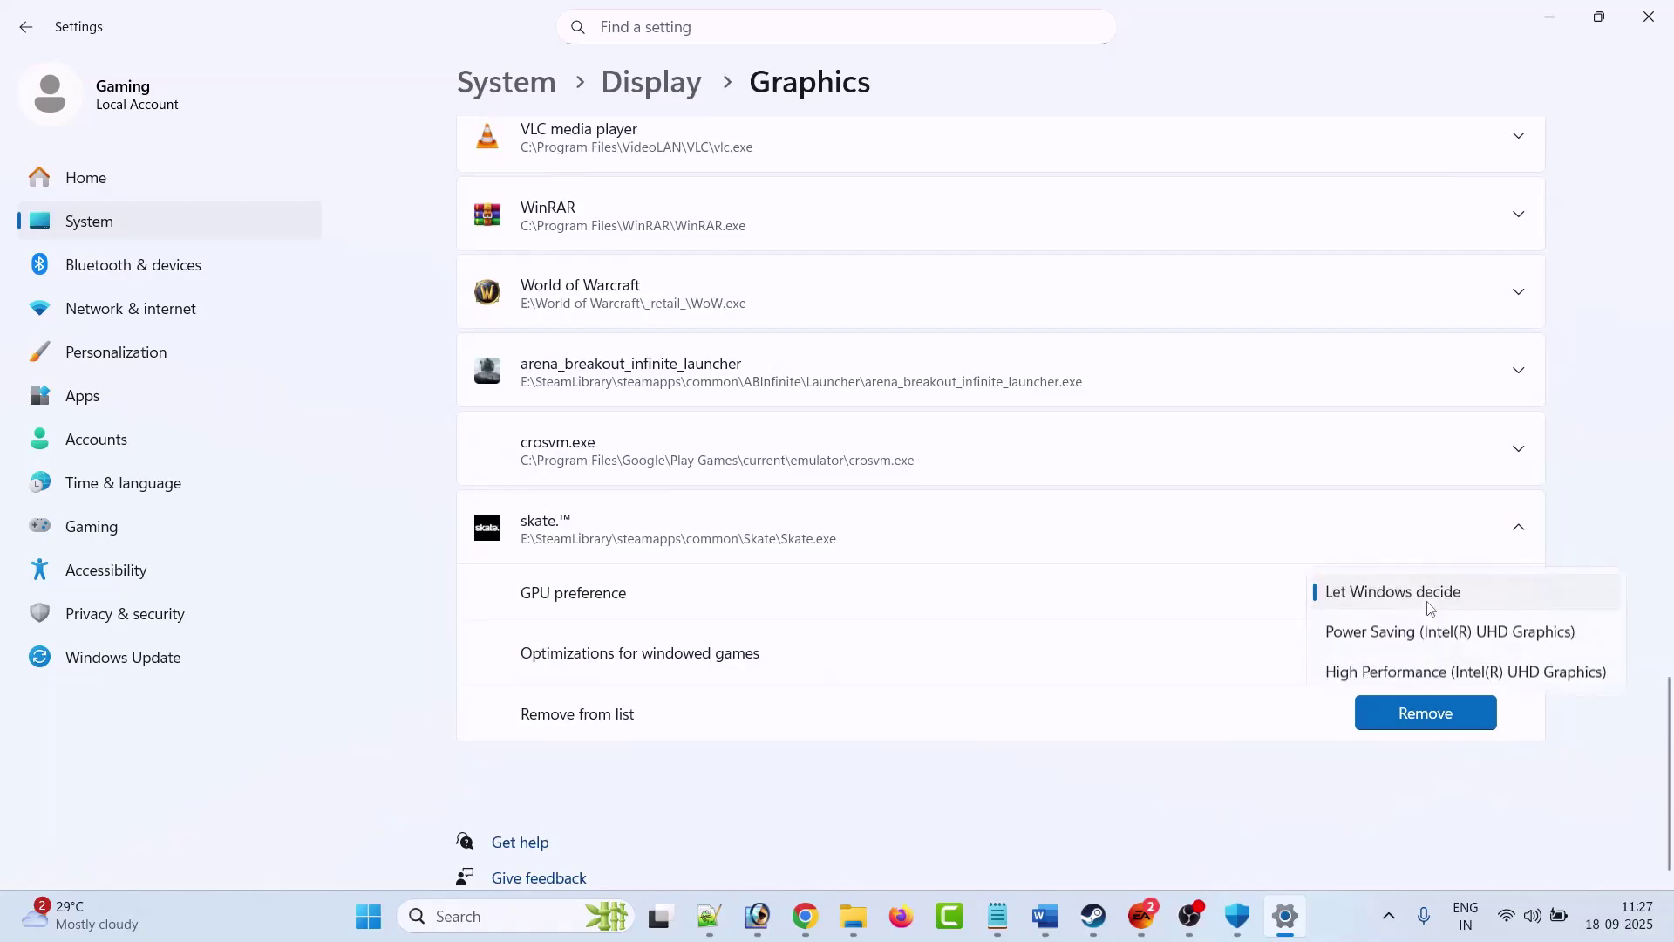
{"action": "left_click", "coordinate": [1415, 673]}
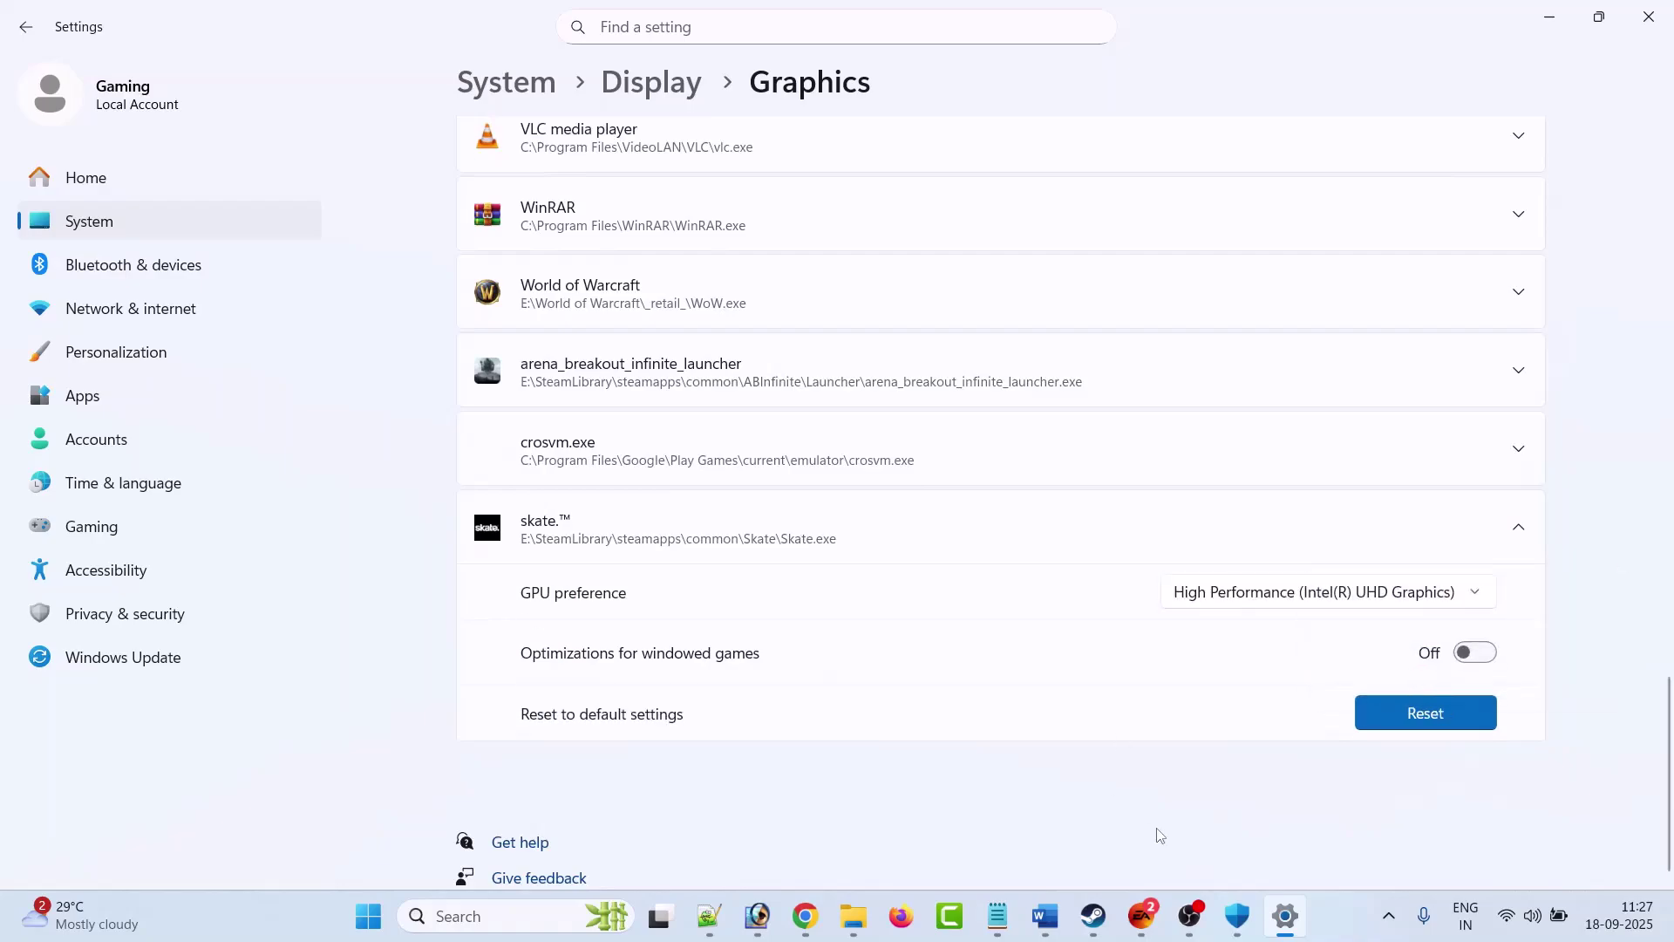
- View the skate. page in Steam, and return to the Word document to read Fix 14 about verifying or repairing the game files
{"action": "left_click", "coordinate": [1093, 915]}
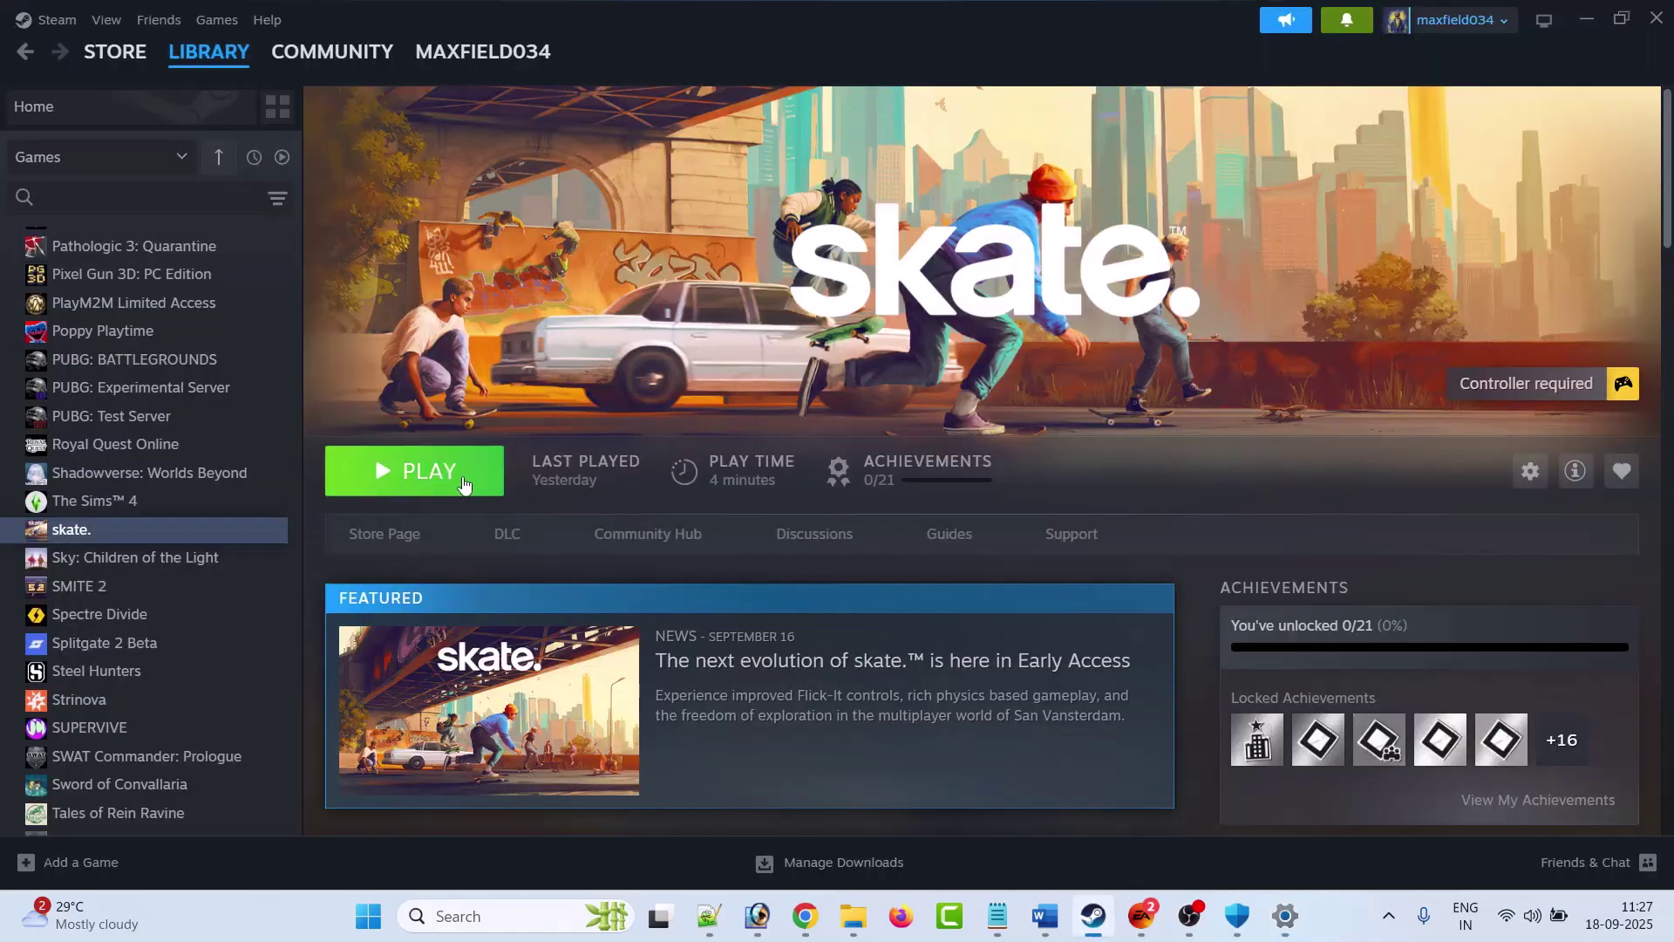
{"action": "left_click", "coordinate": [1095, 924]}
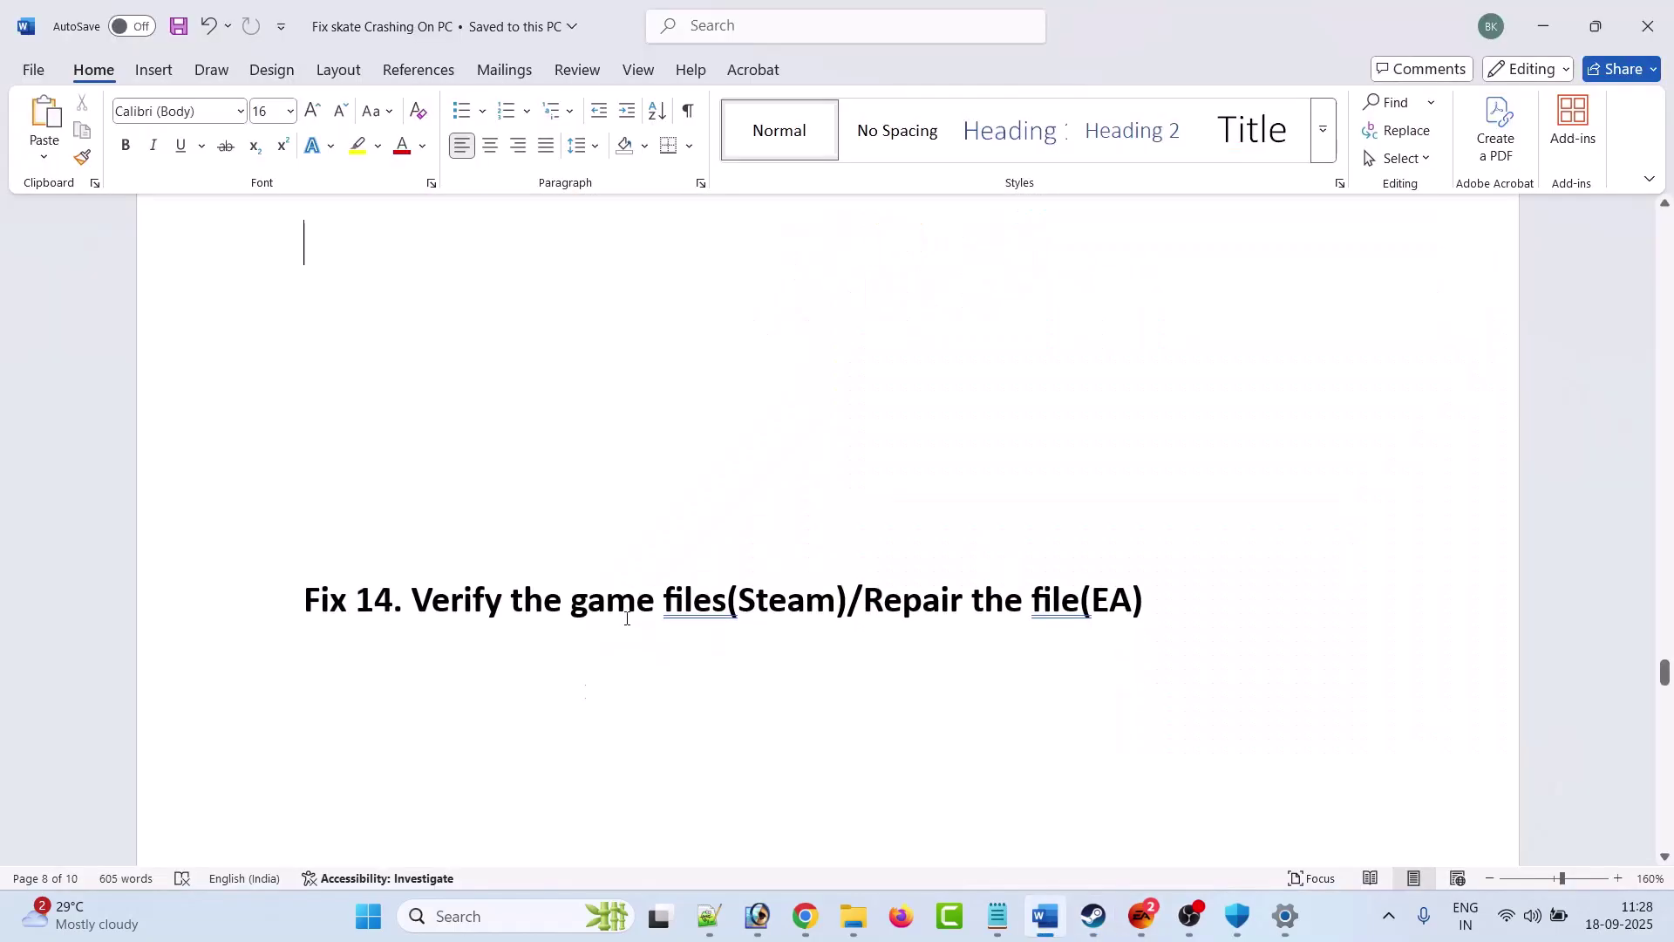
{"action": "left_click_drag", "start_coordinate": [425, 604], "coordinate": [1080, 606]}
{"action": "left_click", "coordinate": [1017, 689]}
{"action": "left_click", "coordinate": [691, 704]}
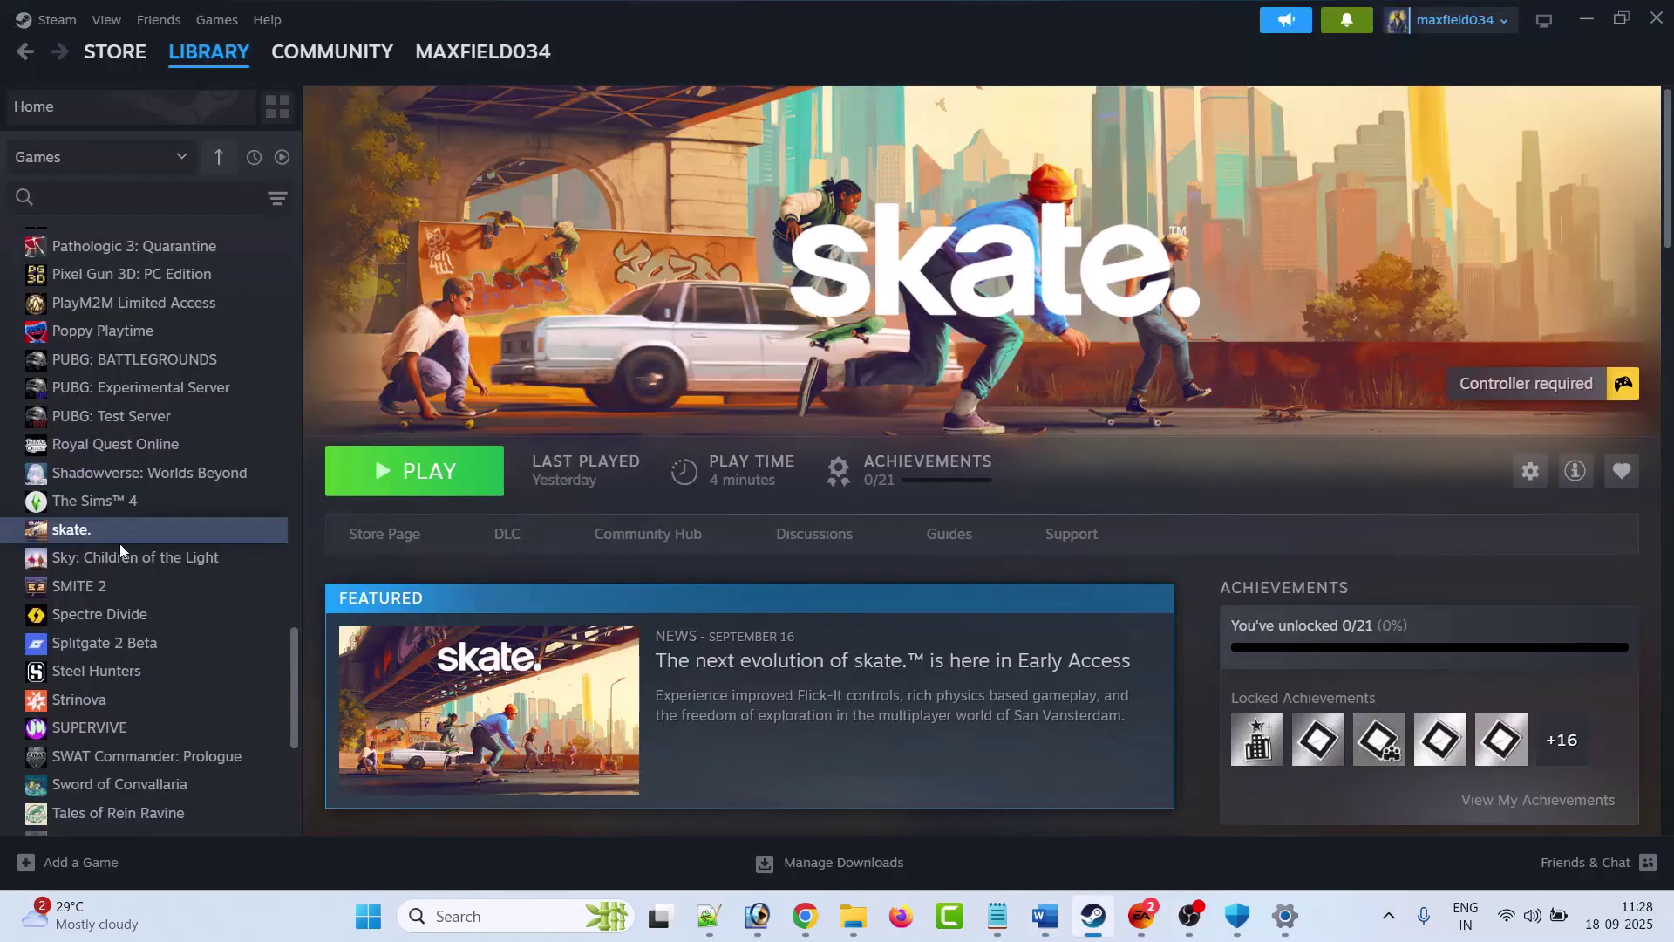
- Switch to Steam, open the Installed Files properties of skate., locate the option to verify the game files' integrity, and close the properties
{"action": "left_click", "coordinate": [1094, 916]}
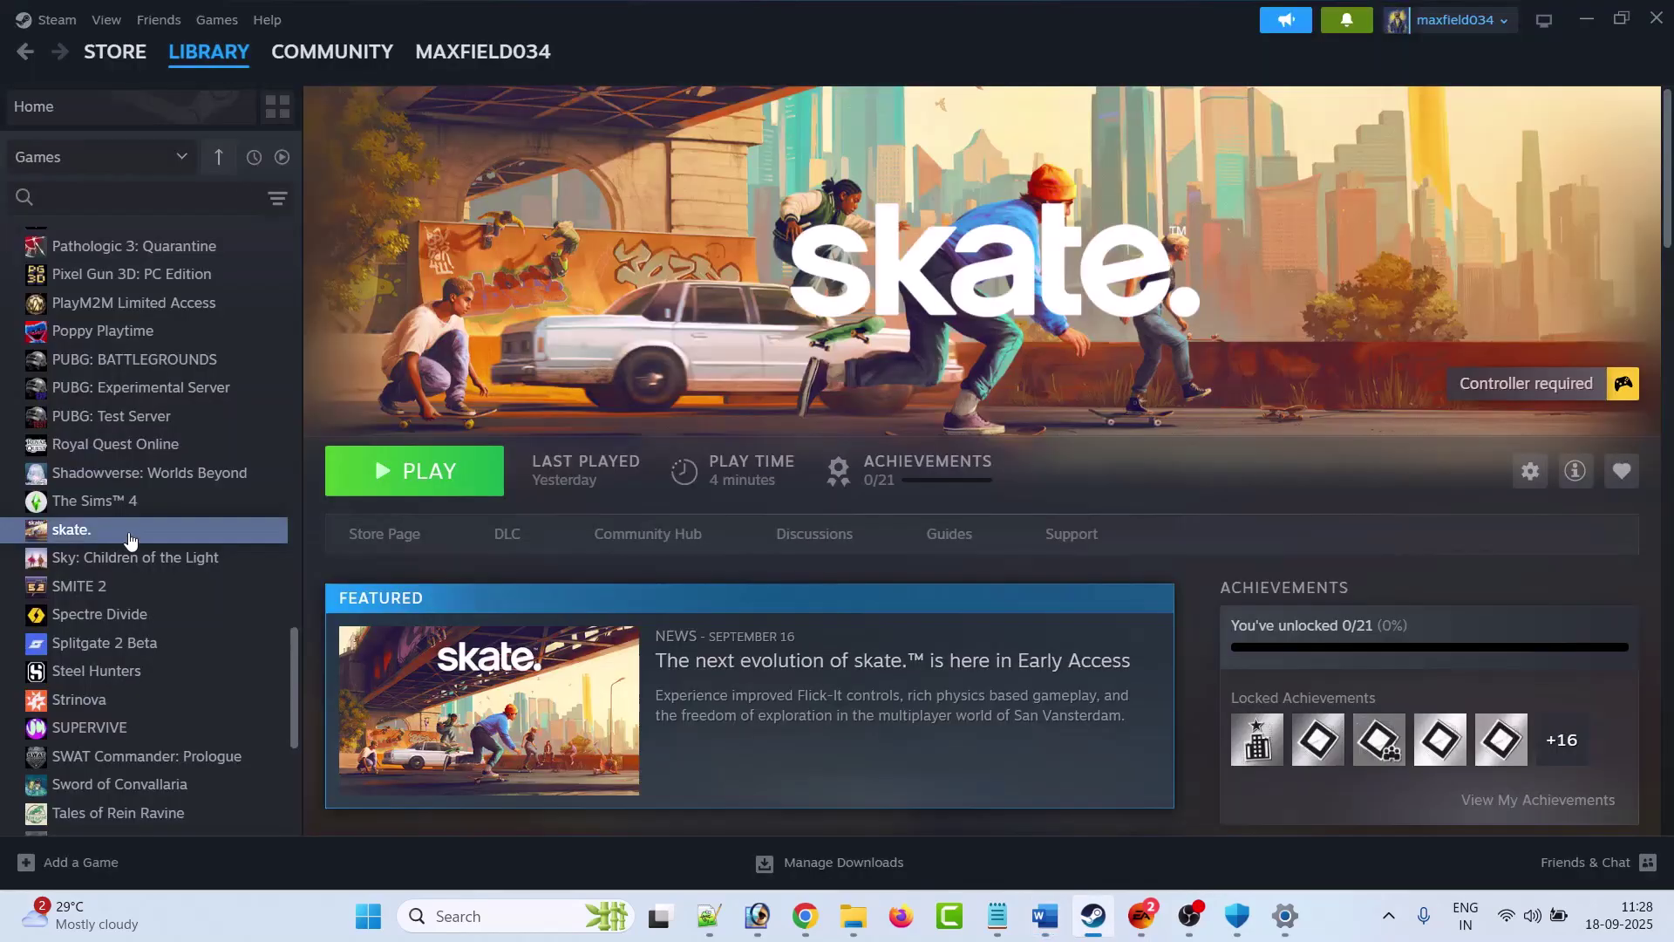
{"action": "right_click", "coordinate": [131, 532]}
{"action": "left_click", "coordinate": [211, 704]}
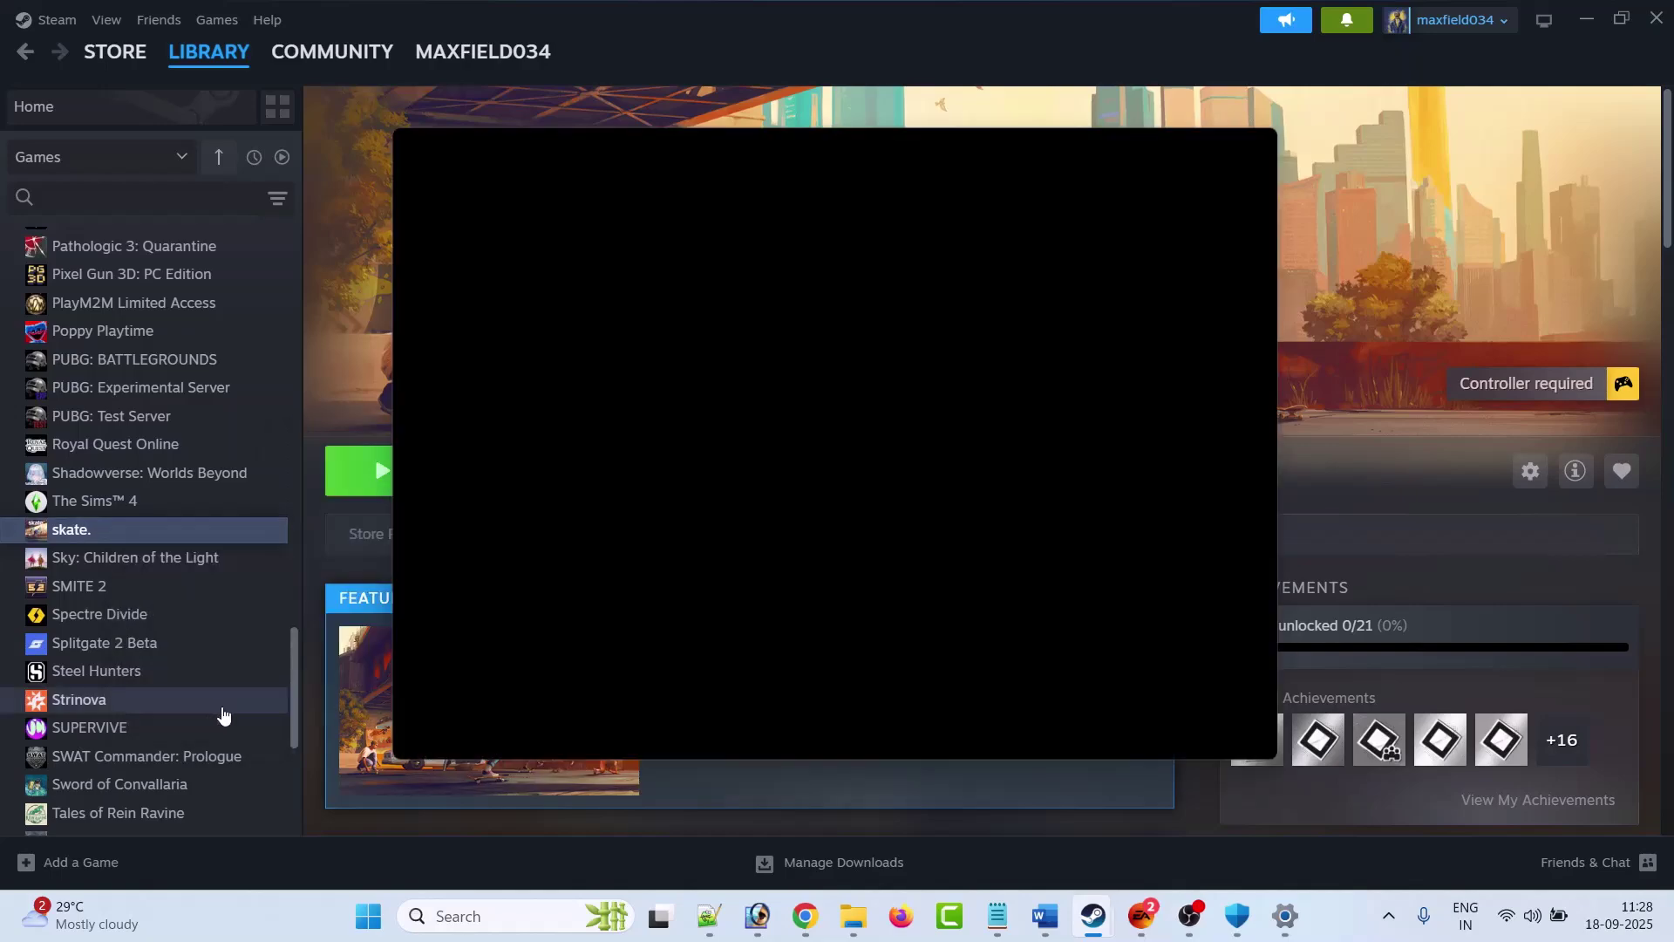
{"action": "left_click", "coordinate": [478, 316]}
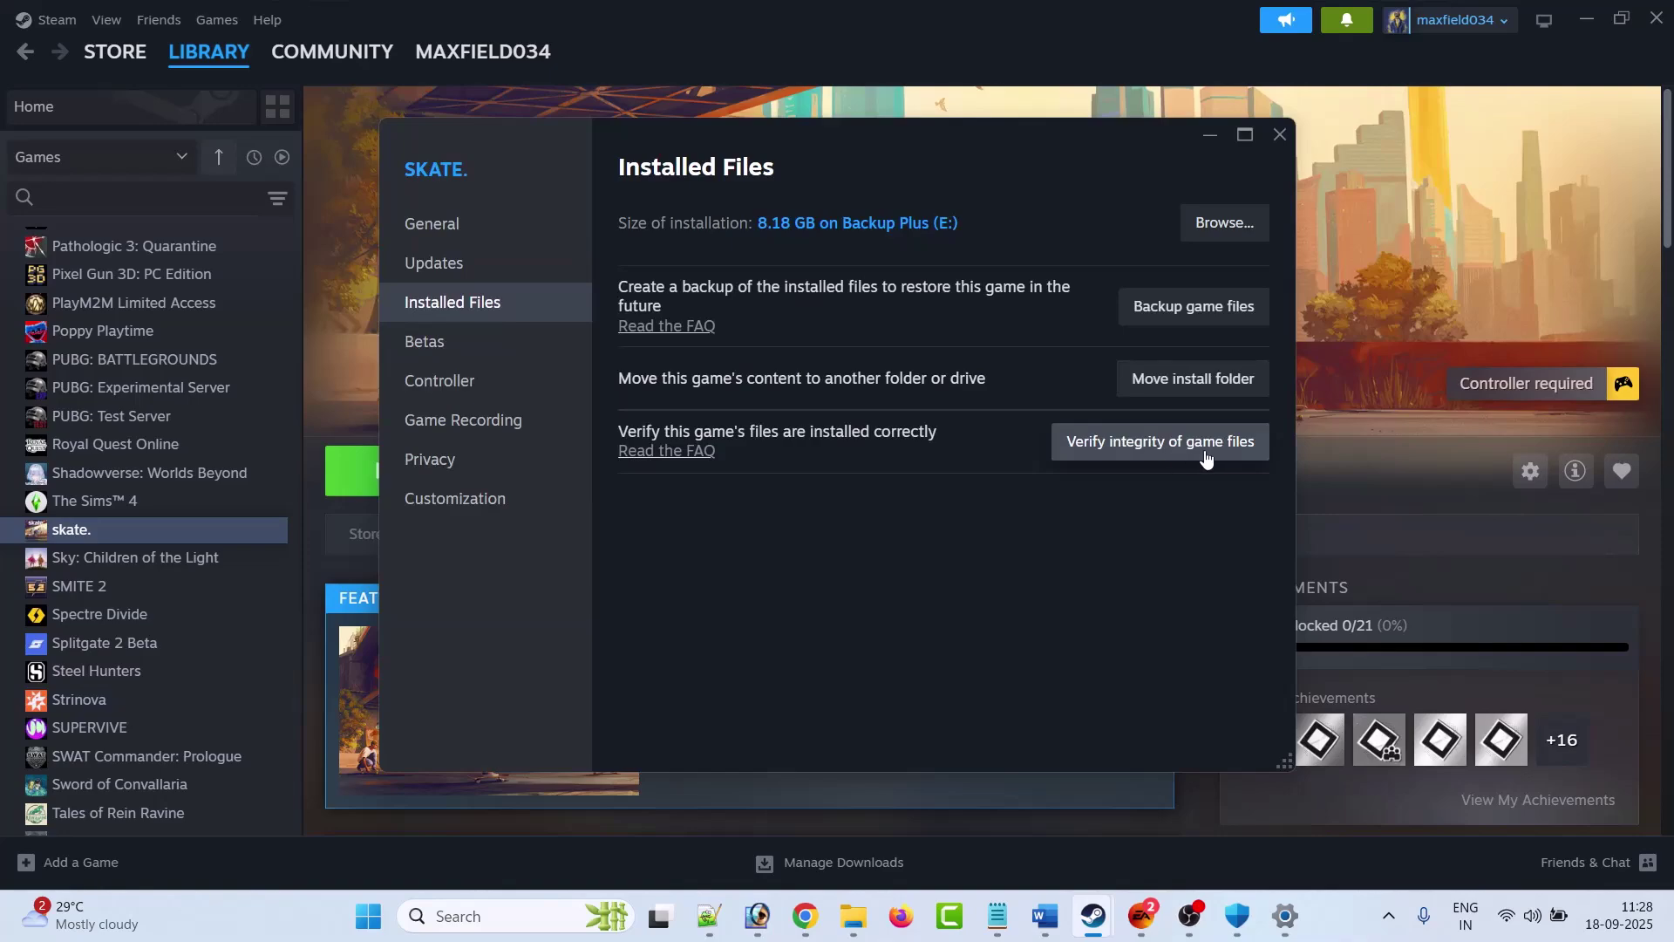
{"action": "left_click", "coordinate": [1164, 458]}
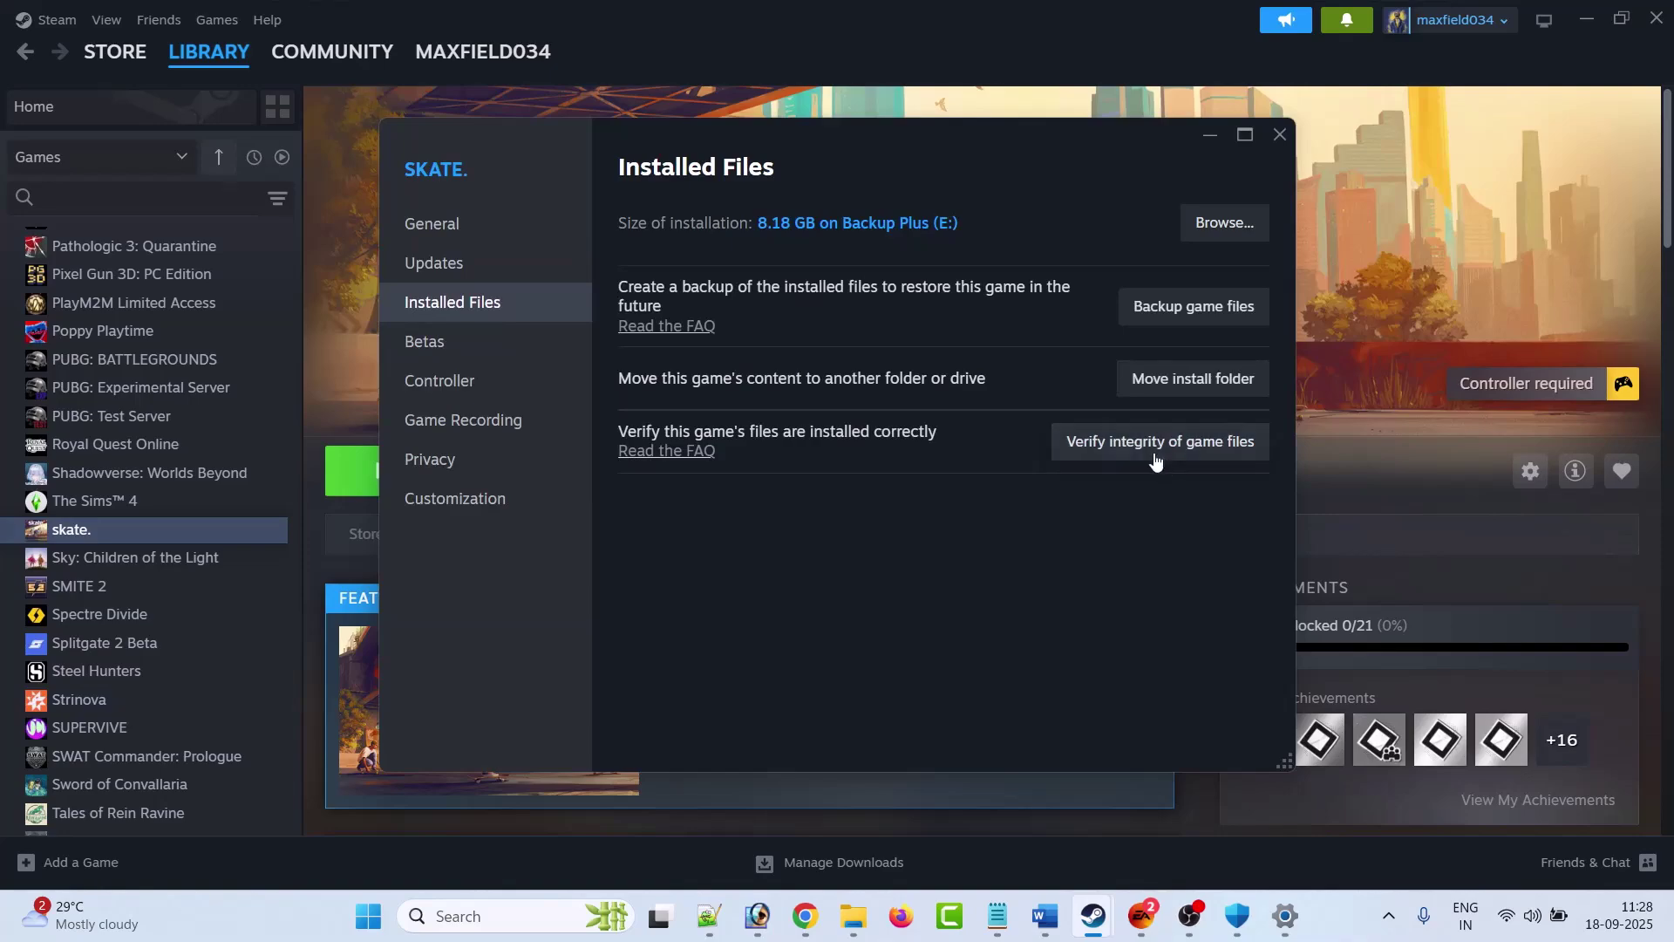
{"action": "left_click", "coordinate": [1279, 134]}
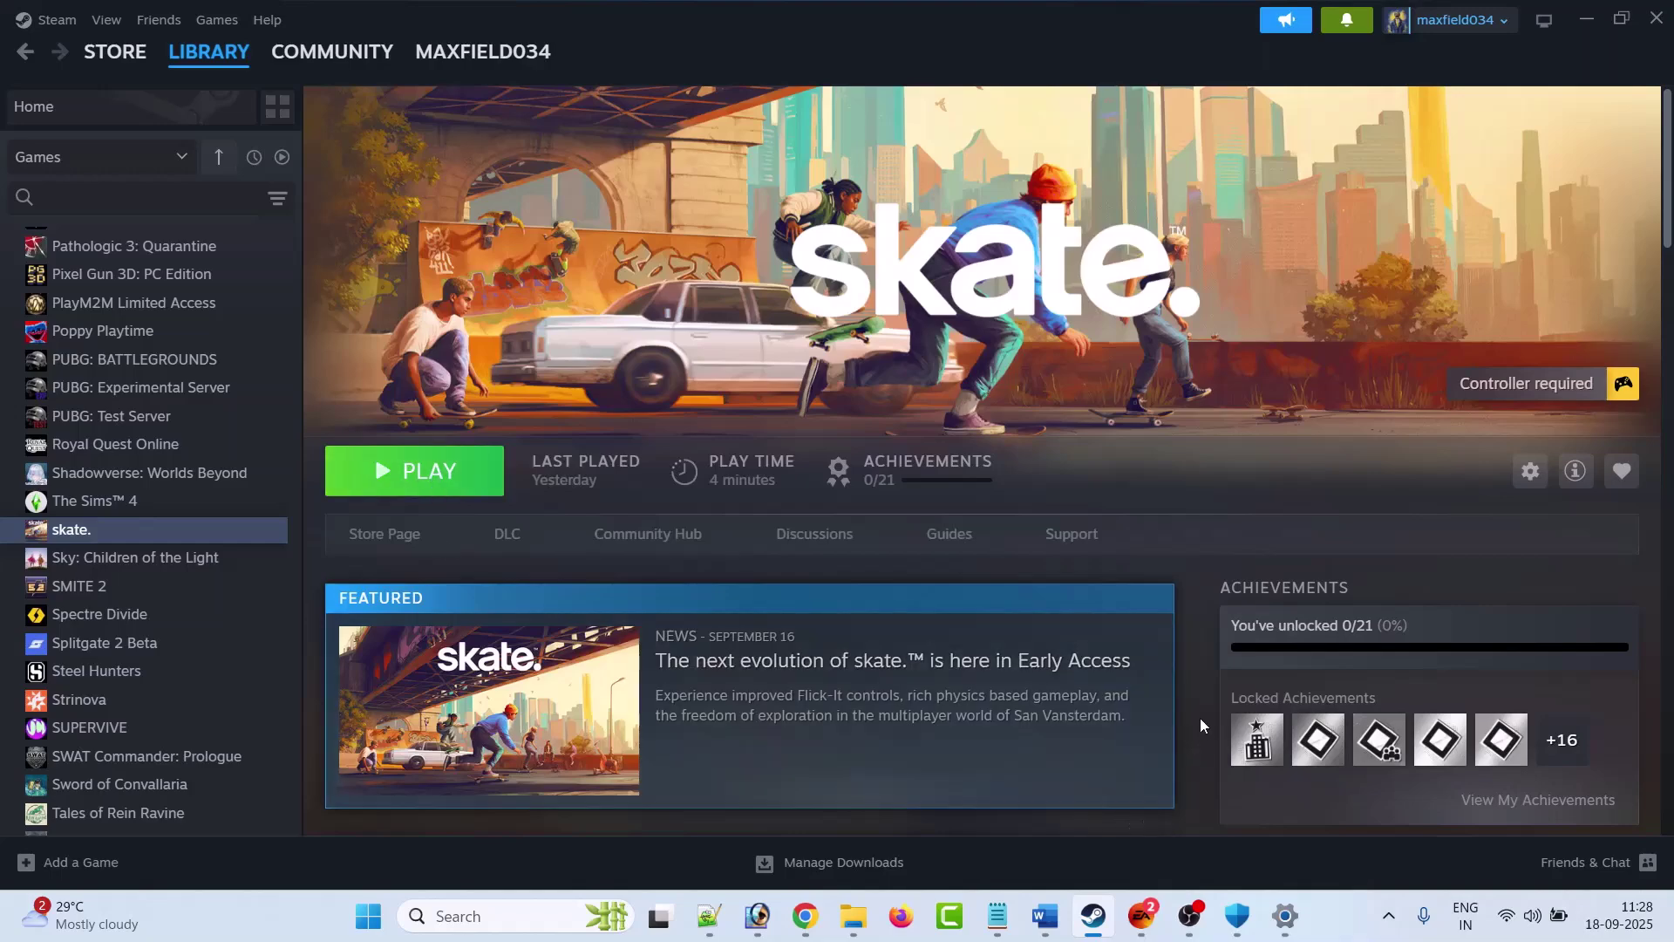
- View the Repair option among skate.'s management options in the EA app, and return to the Word document to read Fix 15 about Visual C++ files
{"action": "left_click", "coordinate": [1142, 916]}
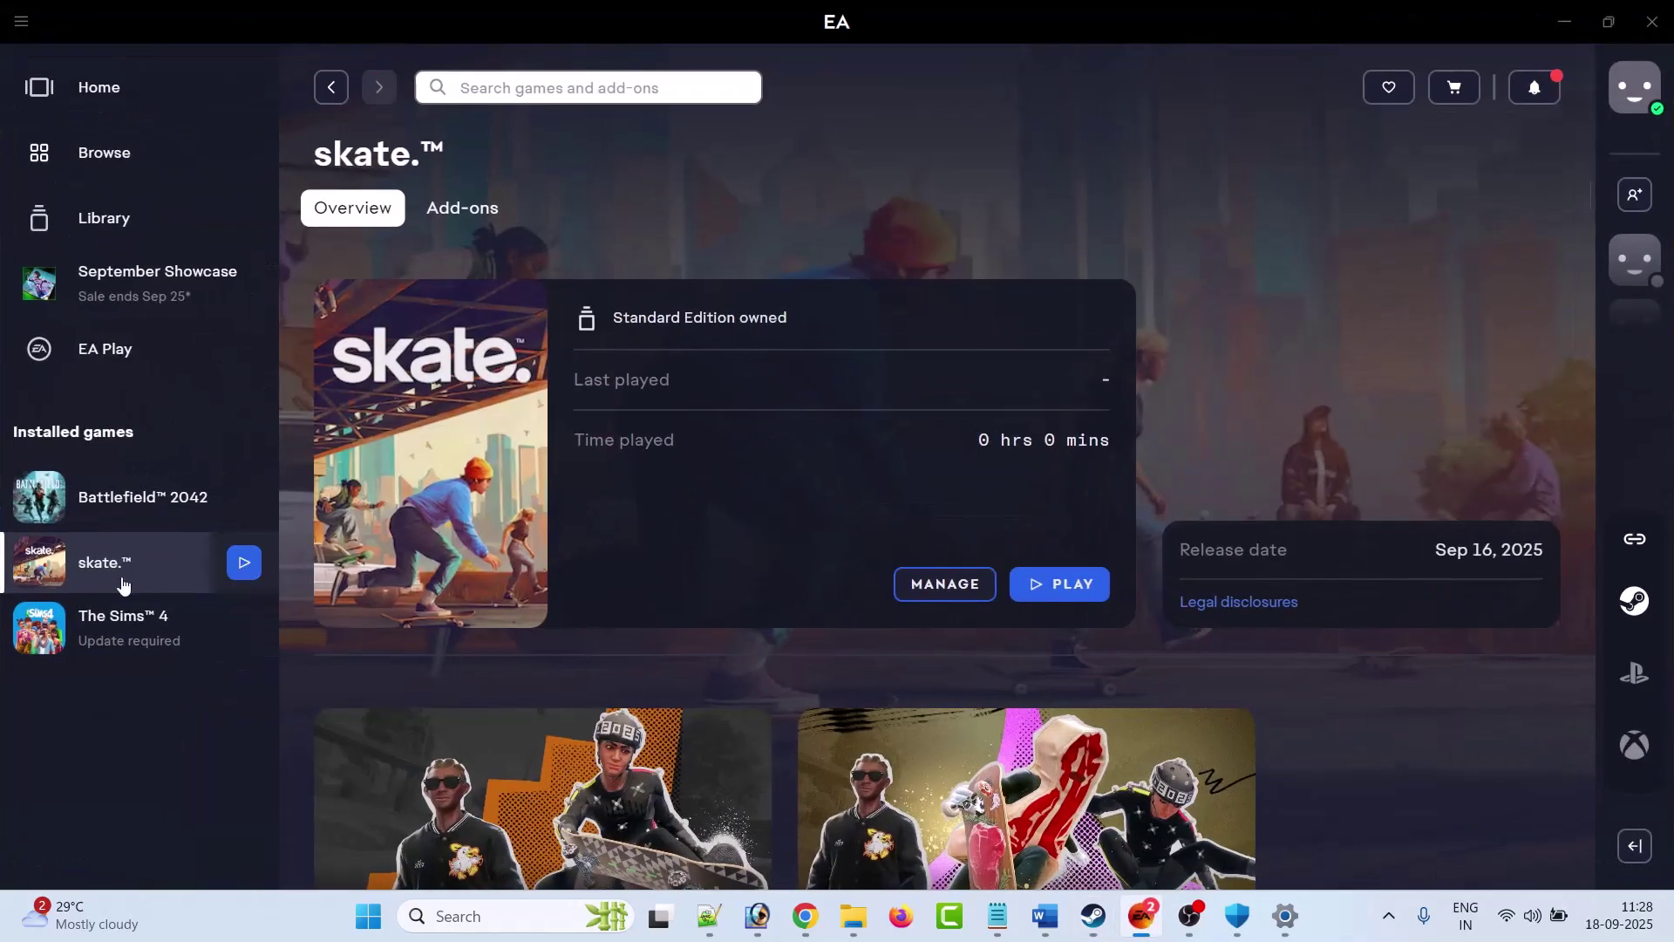
{"action": "left_click", "coordinate": [976, 597]}
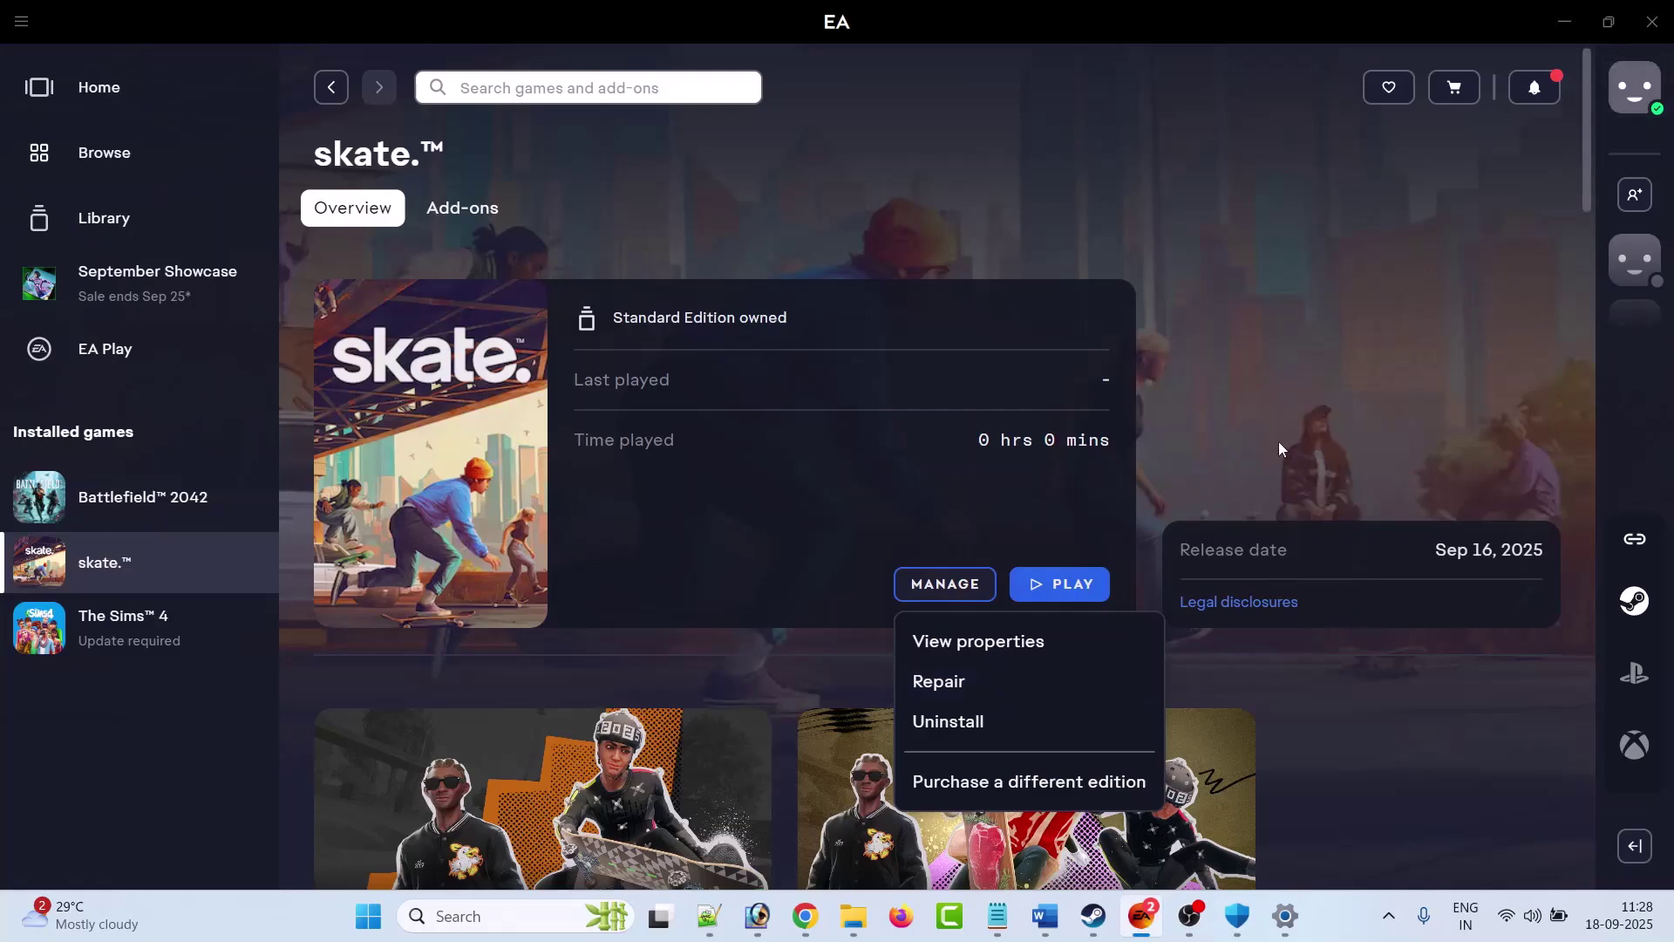
{"action": "key", "text": "alt+Tab"}
{"action": "scroll", "coordinate": [462, 584], "scroll_direction": "down", "scroll_amount": 2}
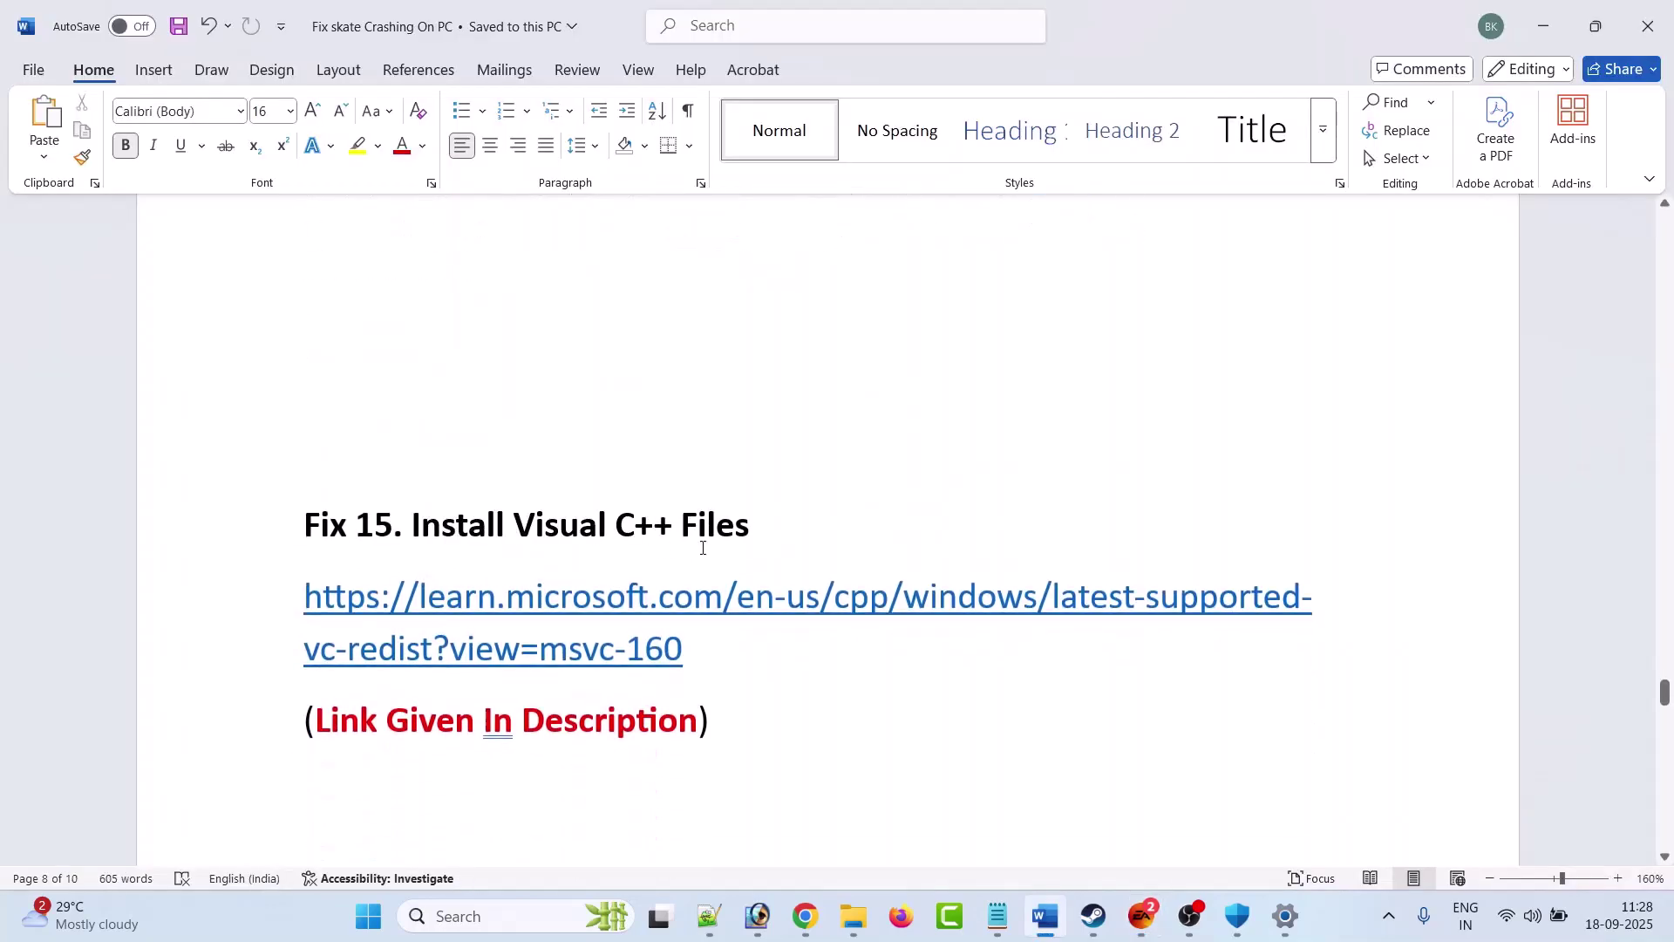
- Read Fix 15's link, switch to Microsoft's Visual C++ Redistributable page in Chrome, and download the X86 and X64 packages
{"action": "scroll", "coordinate": [703, 546], "scroll_direction": "down", "scroll_amount": 1}
{"action": "left_click_drag", "start_coordinate": [610, 553], "coordinate": [300, 501]}
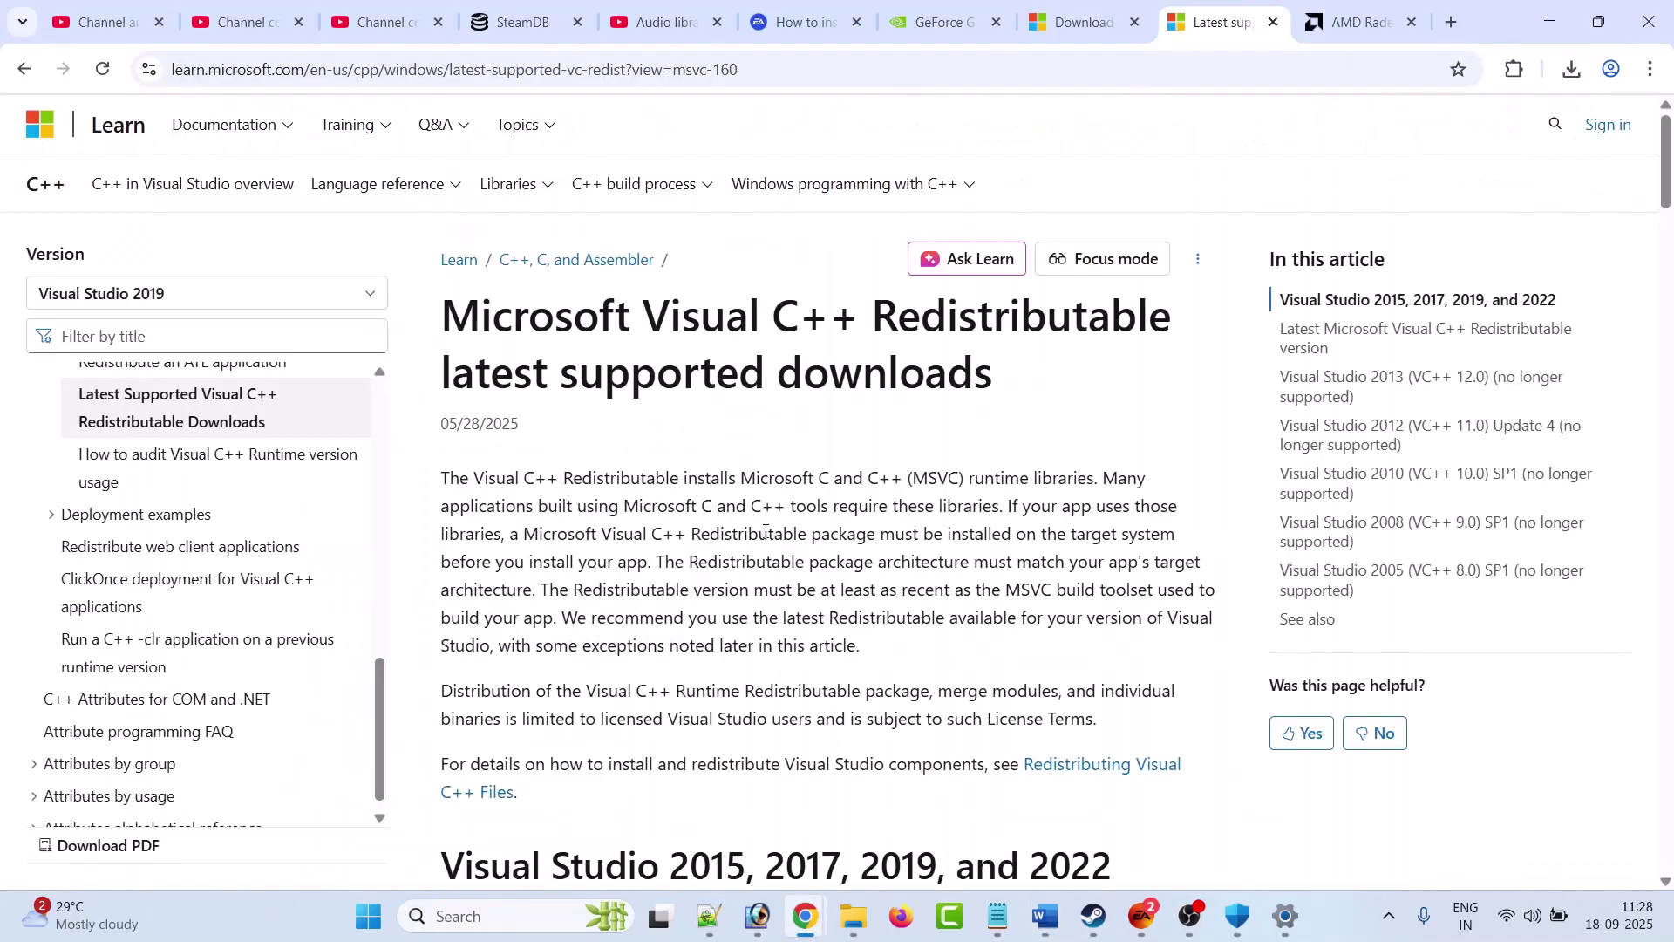
{"action": "scroll", "coordinate": [766, 531], "scroll_direction": "down", "scroll_amount": 15}
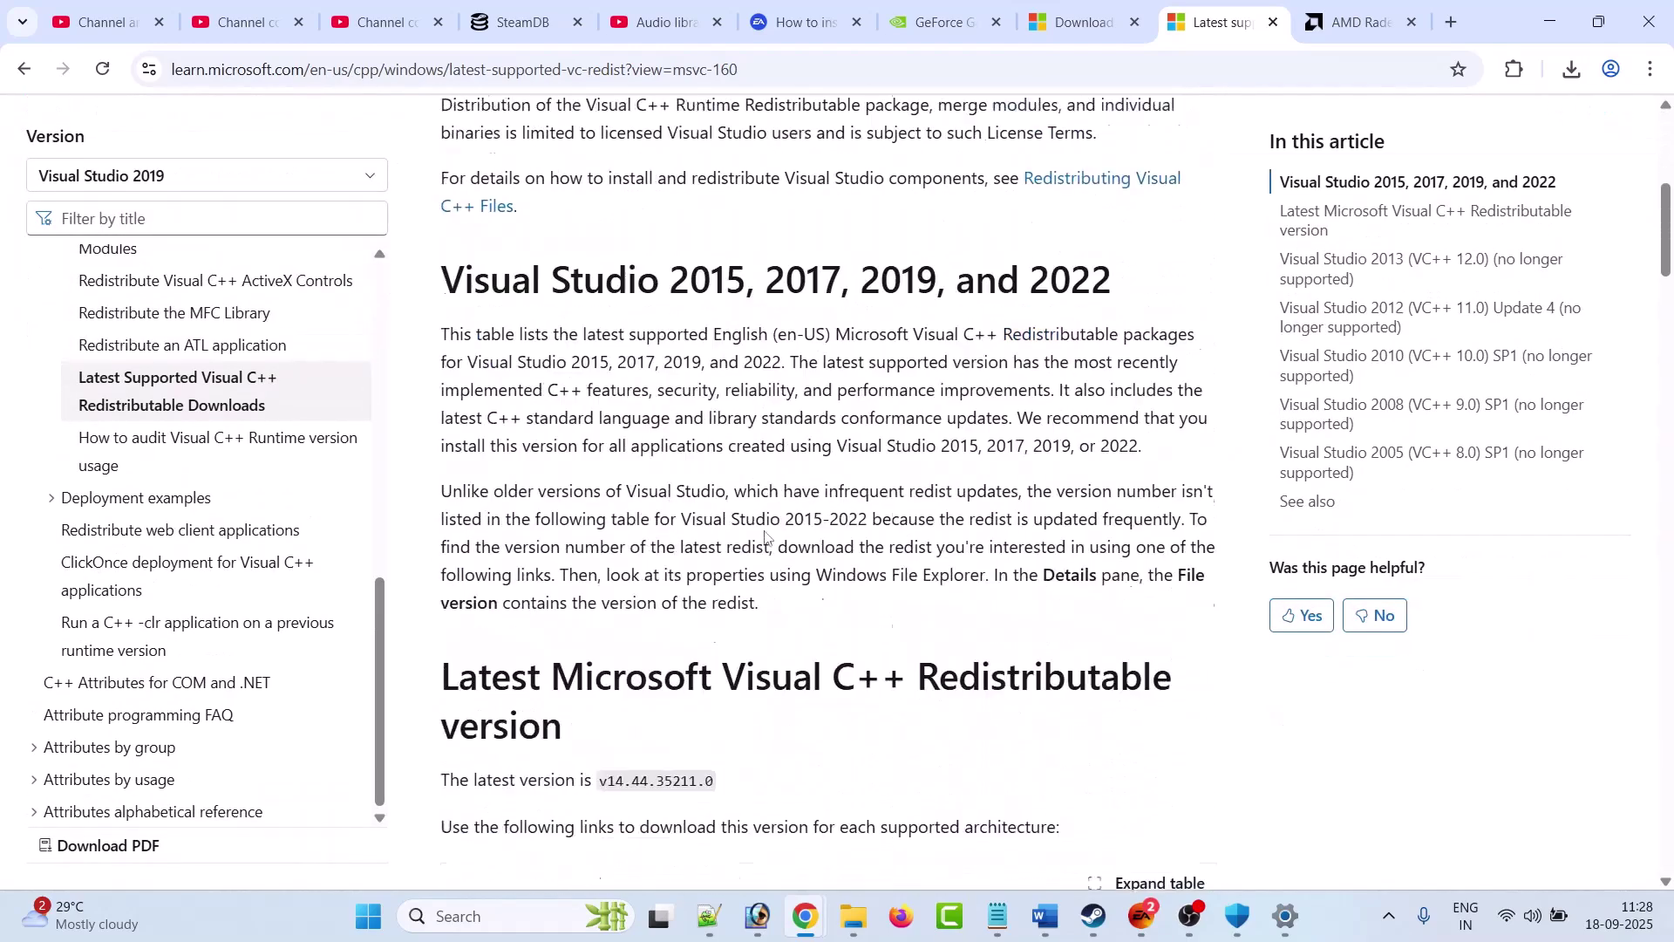
{"action": "left_click", "coordinate": [601, 425]}
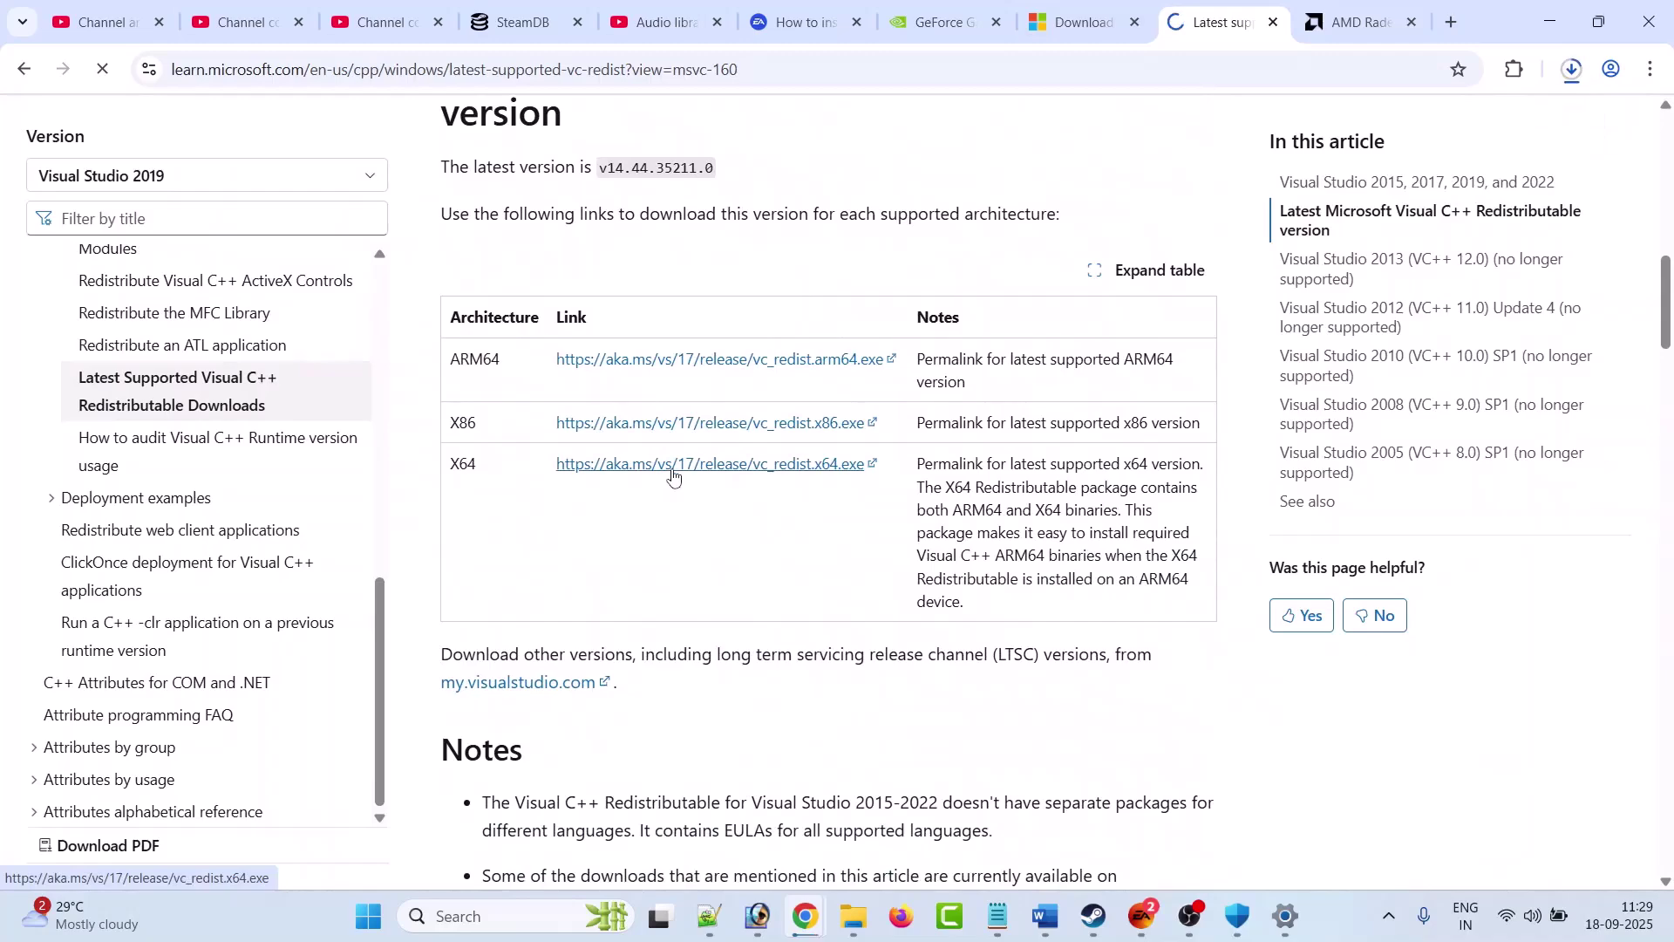
- Launch the downloaded VC_redist.x86.exe, locate its Repair option, and close the setup without repairing
{"action": "left_click", "coordinate": [1578, 78]}
{"action": "mouse_move", "coordinate": [1399, 174]}
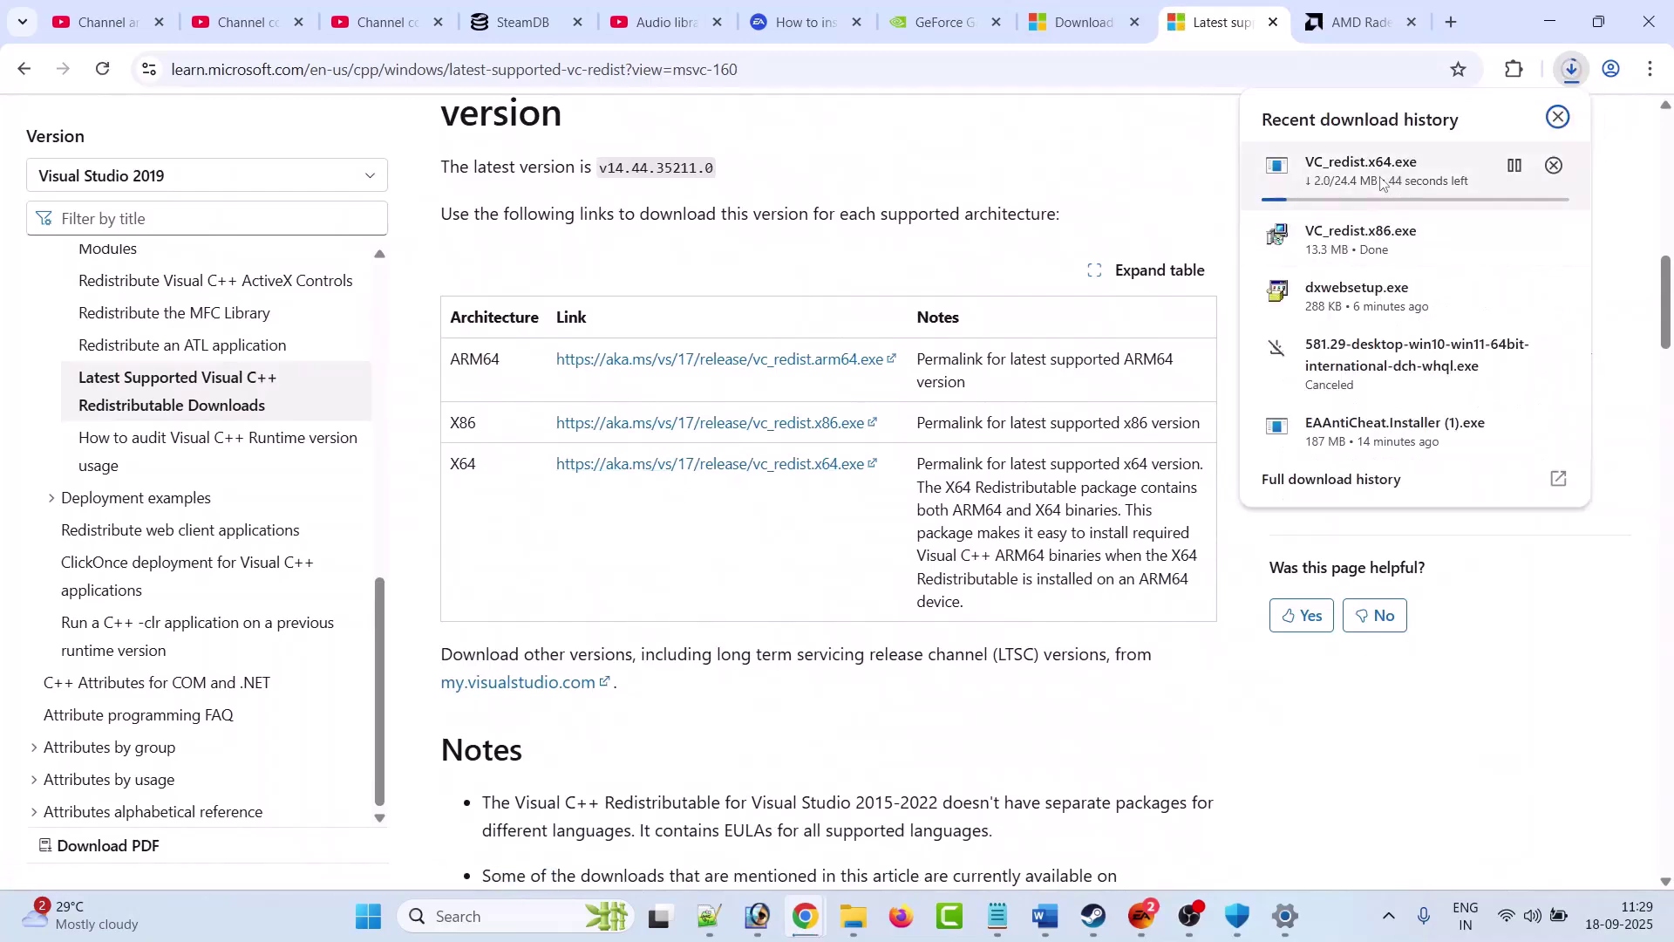
{"action": "mouse_move", "coordinate": [1382, 252]}
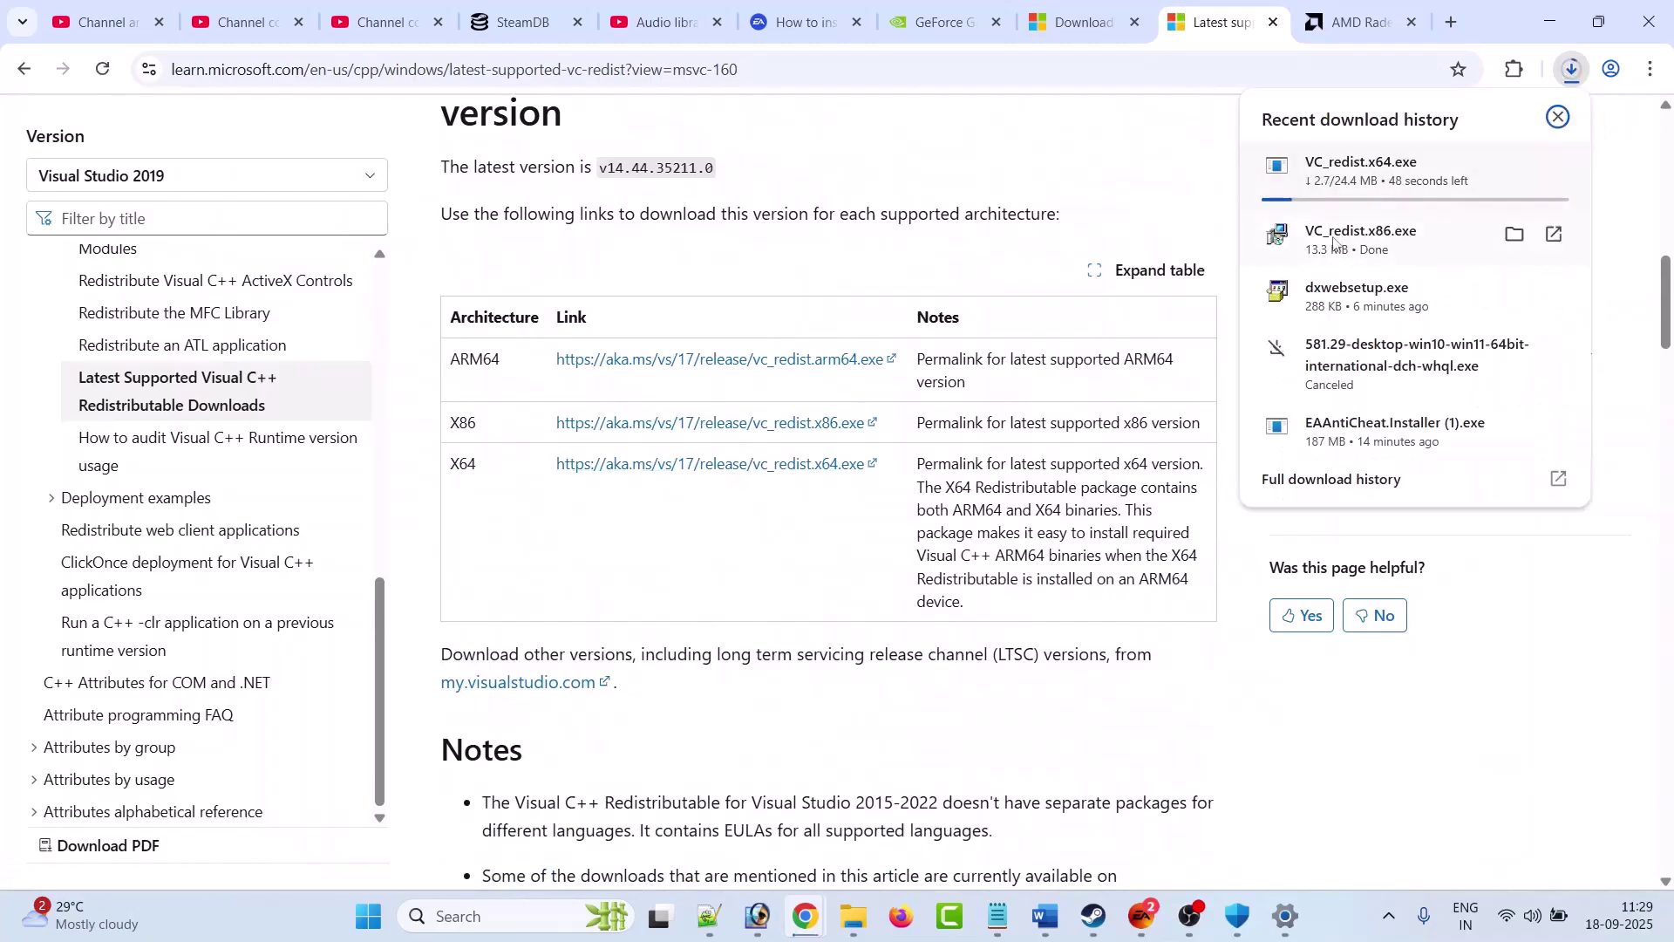
{"action": "left_click", "coordinate": [1404, 251]}
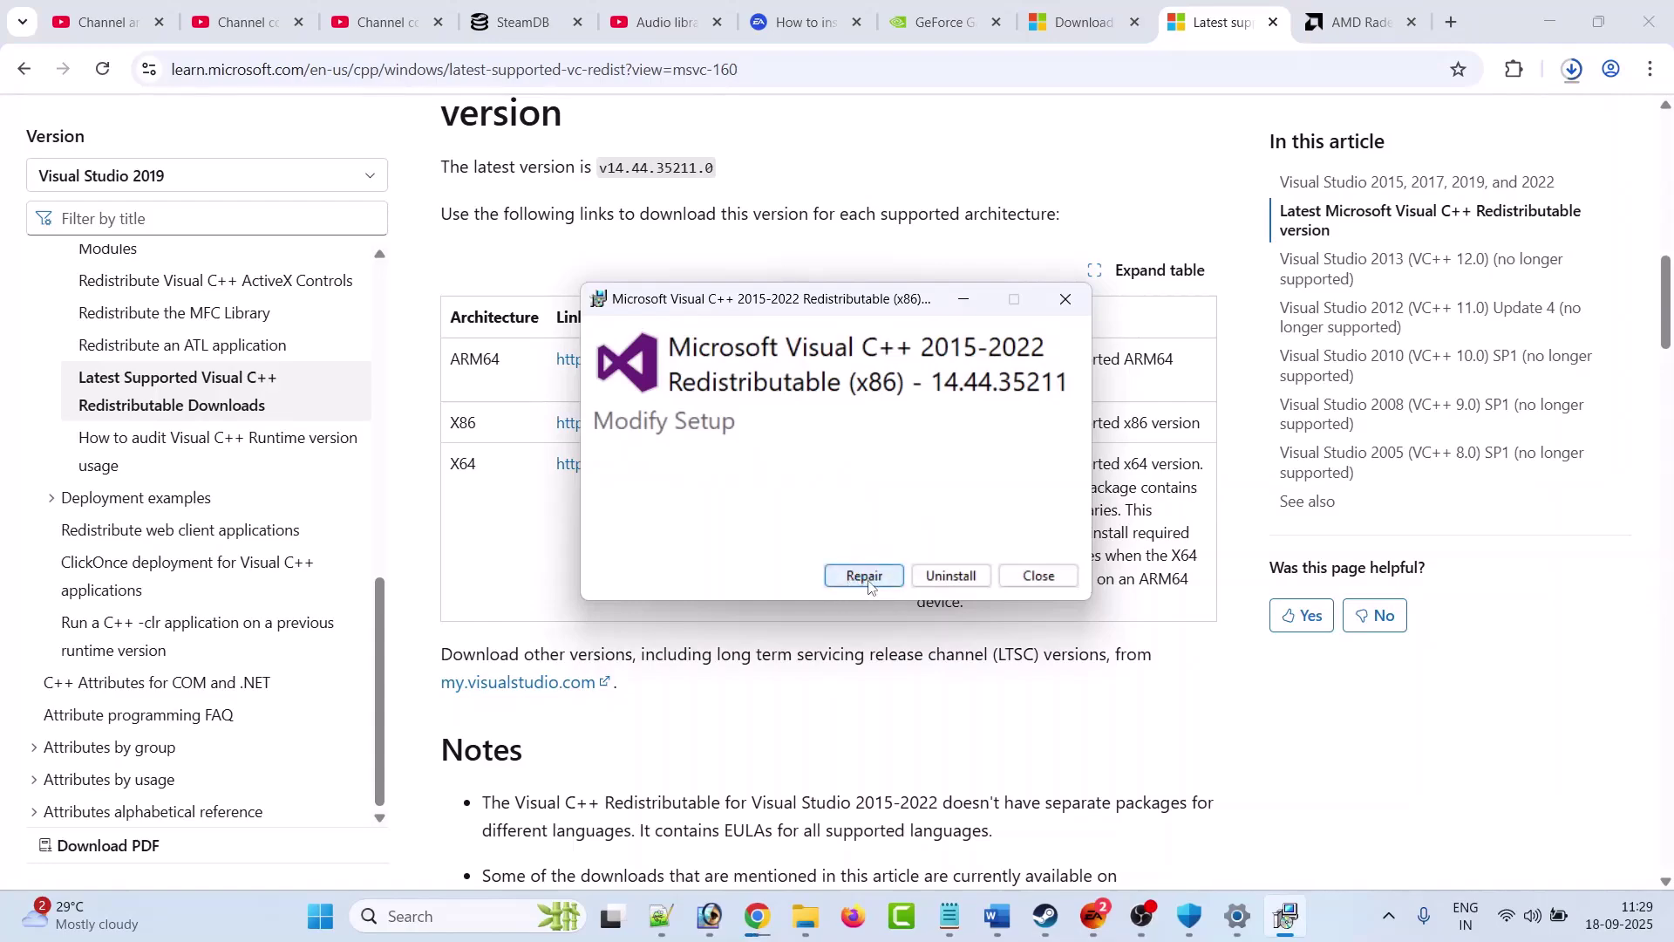
{"action": "left_click", "coordinate": [1038, 576]}
- Launch the downloaded VC_redist.x64.exe, locate its Repair option, close the setup, and look over the notes on the download page
{"action": "left_click", "coordinate": [1572, 70]}
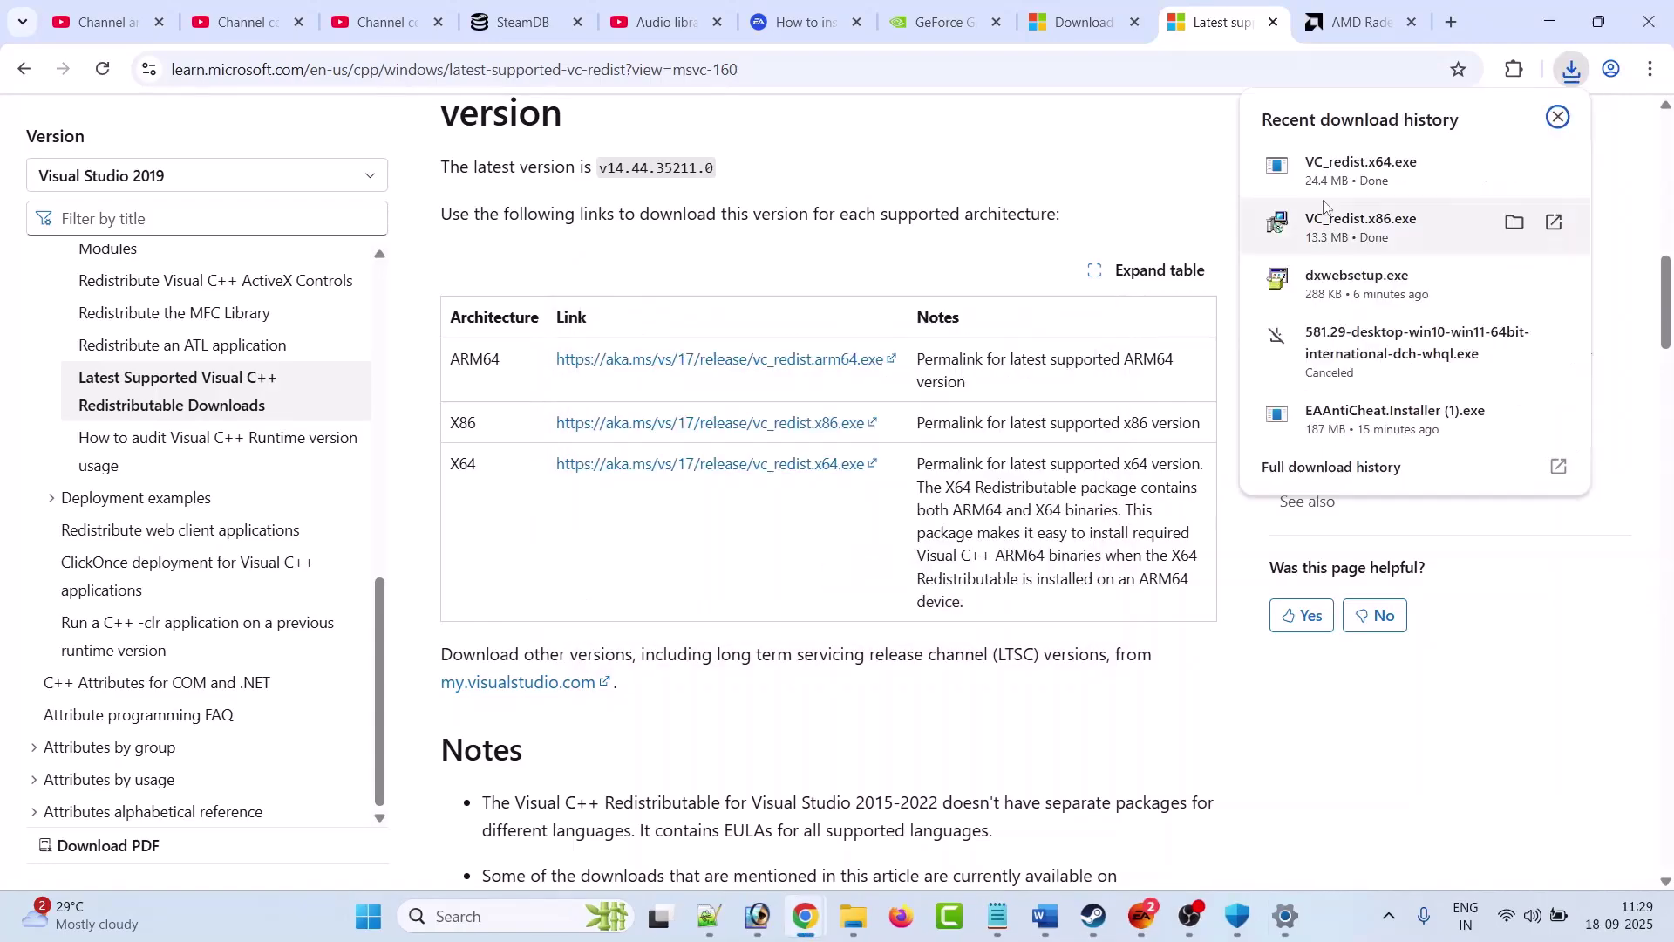
{"action": "left_click", "coordinate": [1390, 181]}
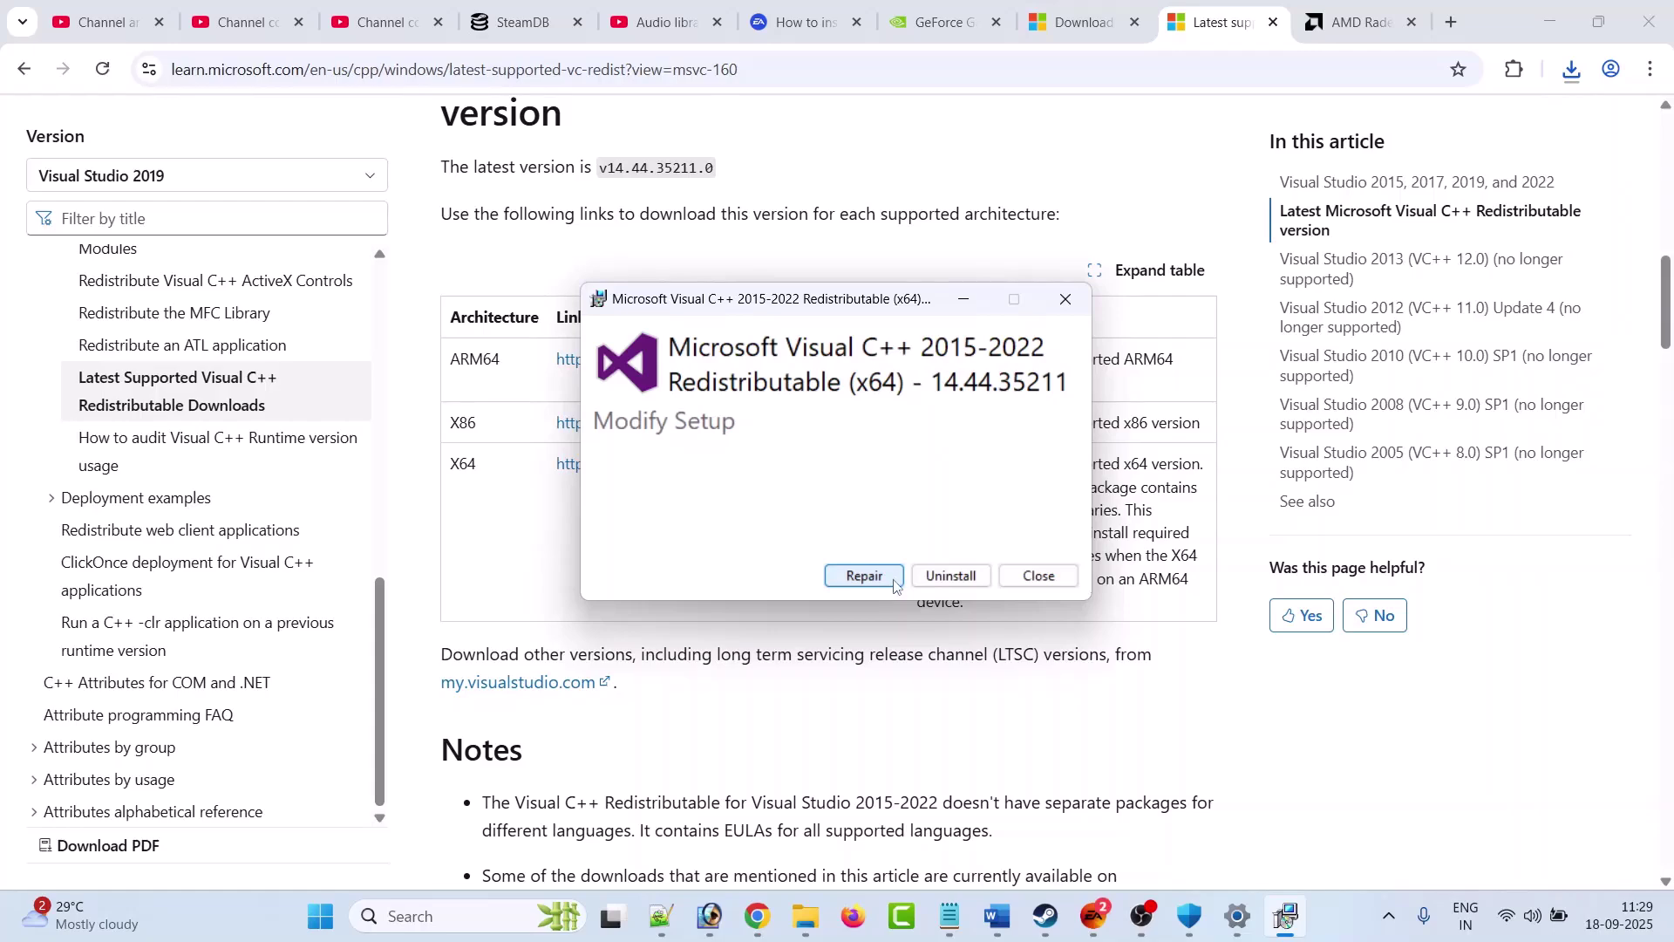
{"action": "left_click", "coordinate": [1039, 576]}
{"action": "scroll", "coordinate": [656, 454], "scroll_direction": "down", "scroll_amount": 5}
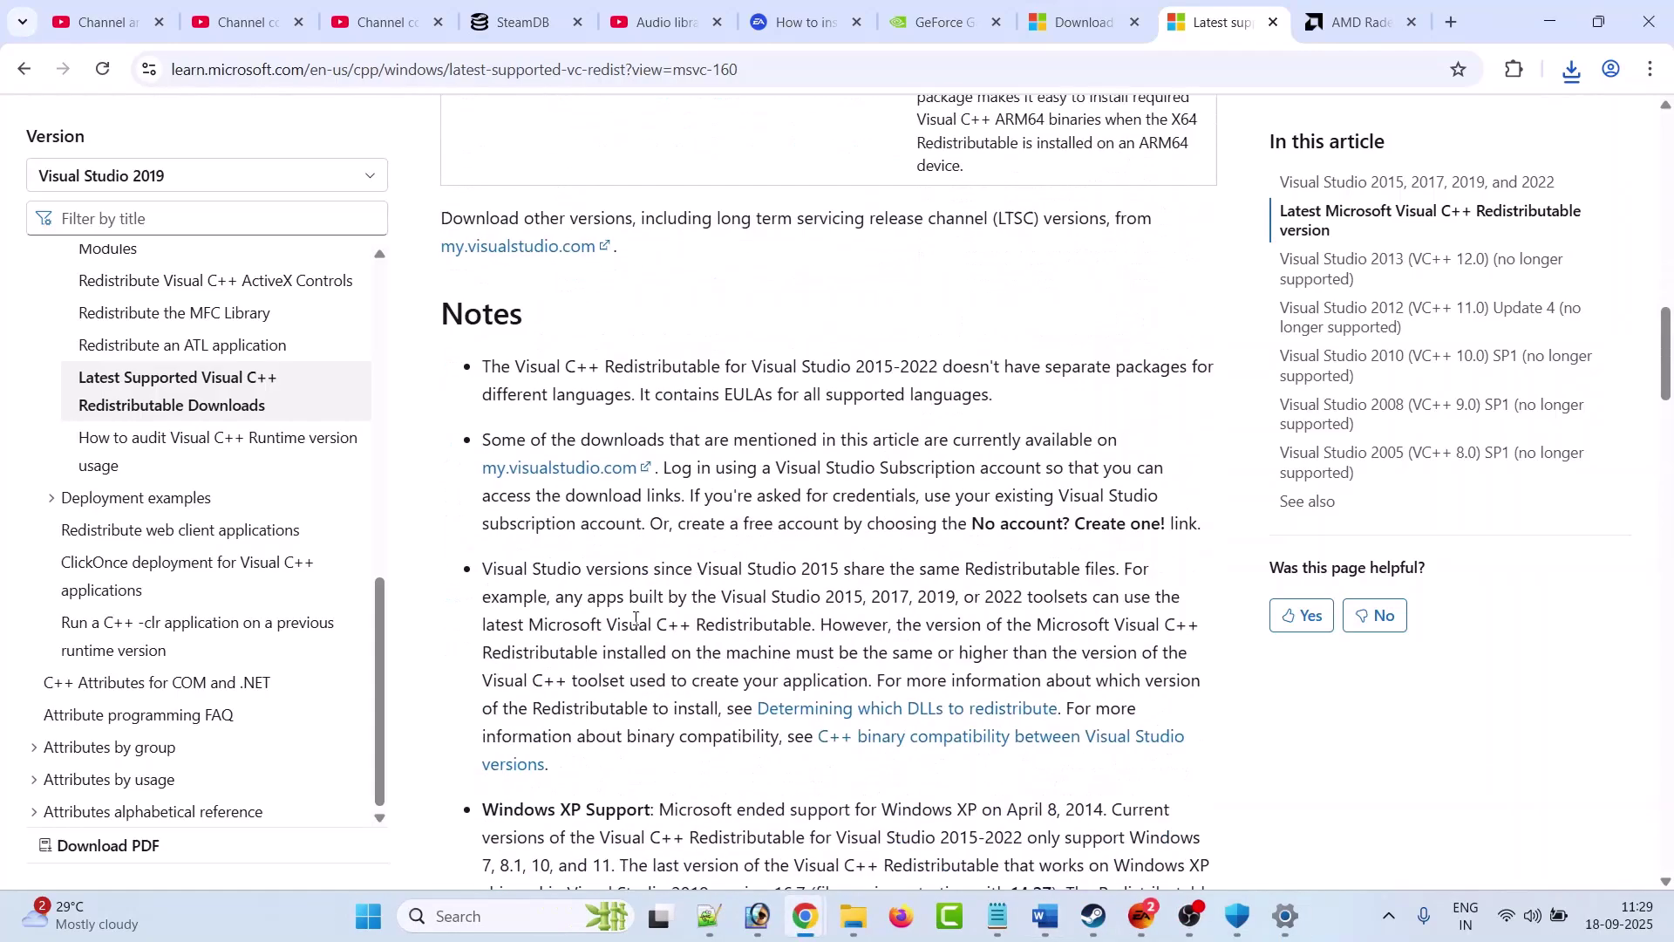
{"action": "scroll", "coordinate": [656, 454], "scroll_direction": "up", "scroll_amount": 5}
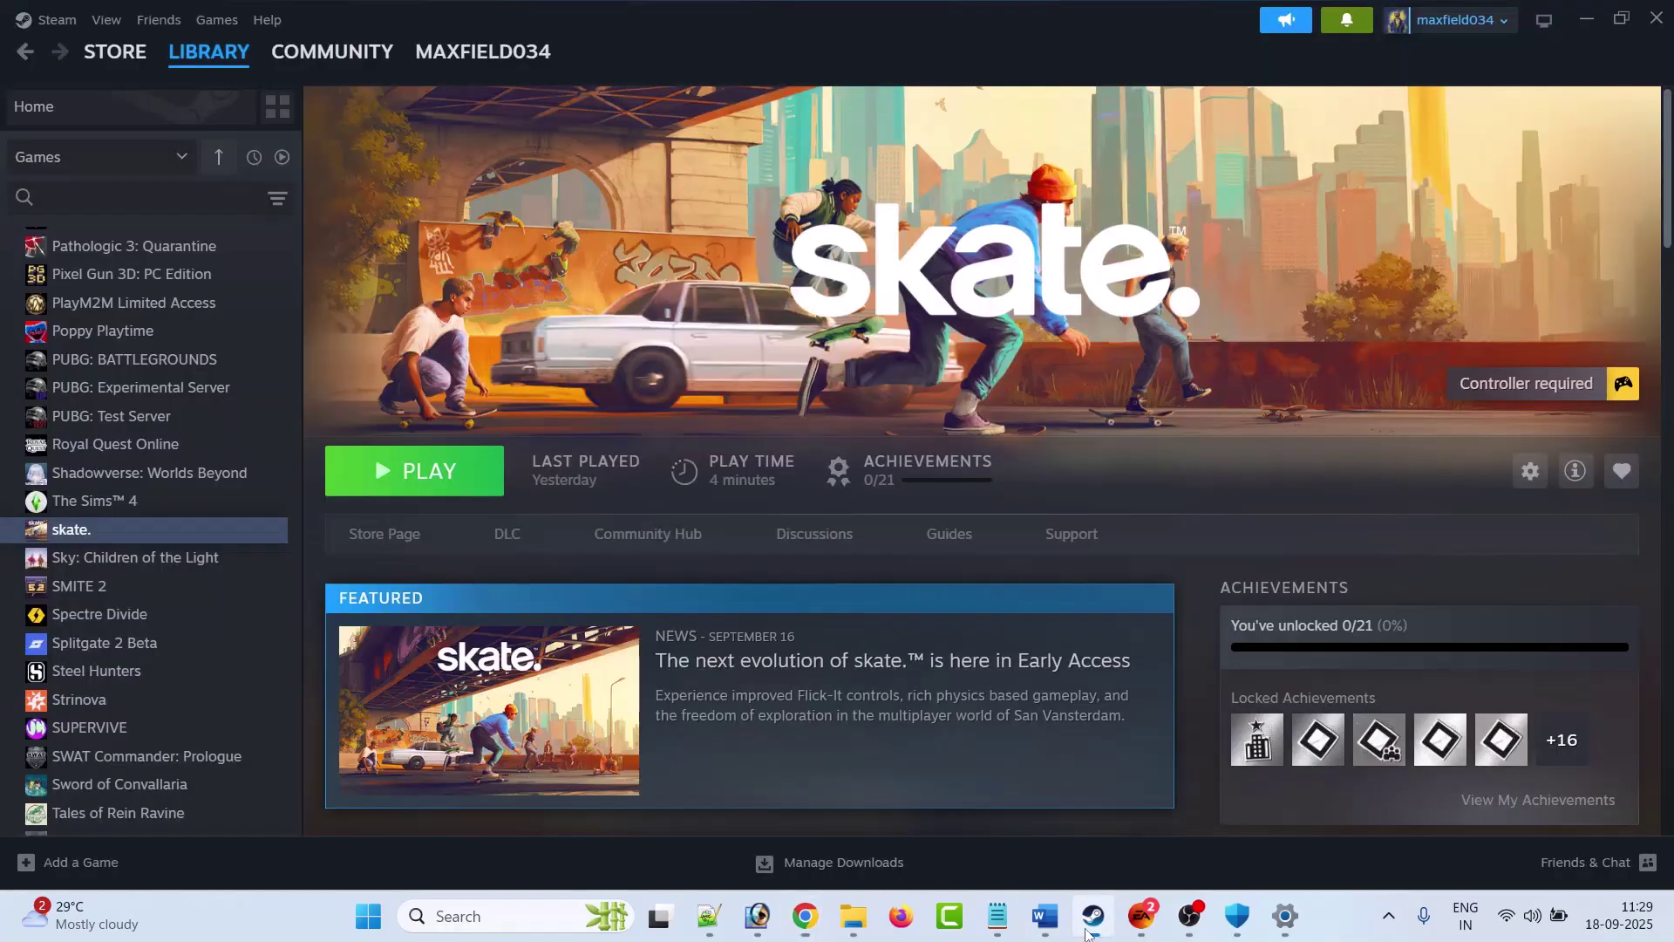
- View the skate. page in Steam, and return to the Word document to read Fix 16 about running the launchers as administrator
{"action": "left_click", "coordinate": [1094, 916]}
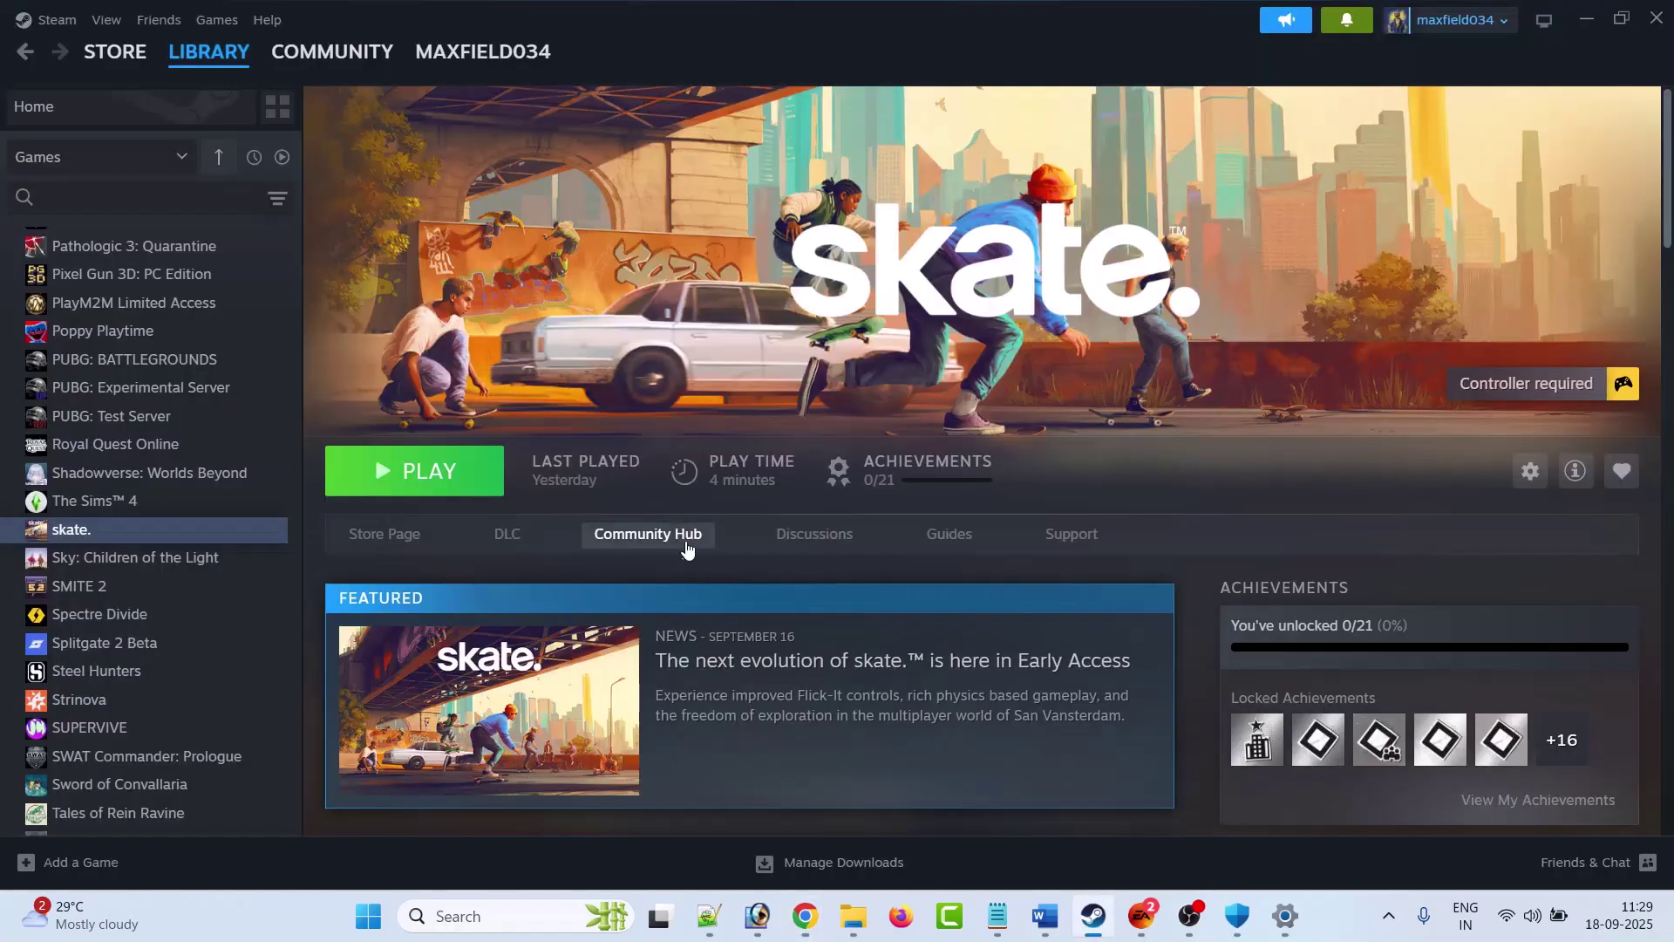
{"action": "left_click", "coordinate": [1045, 915]}
{"action": "left_click_drag", "start_coordinate": [415, 582], "coordinate": [992, 583]}
{"action": "left_click", "coordinate": [1125, 651]}
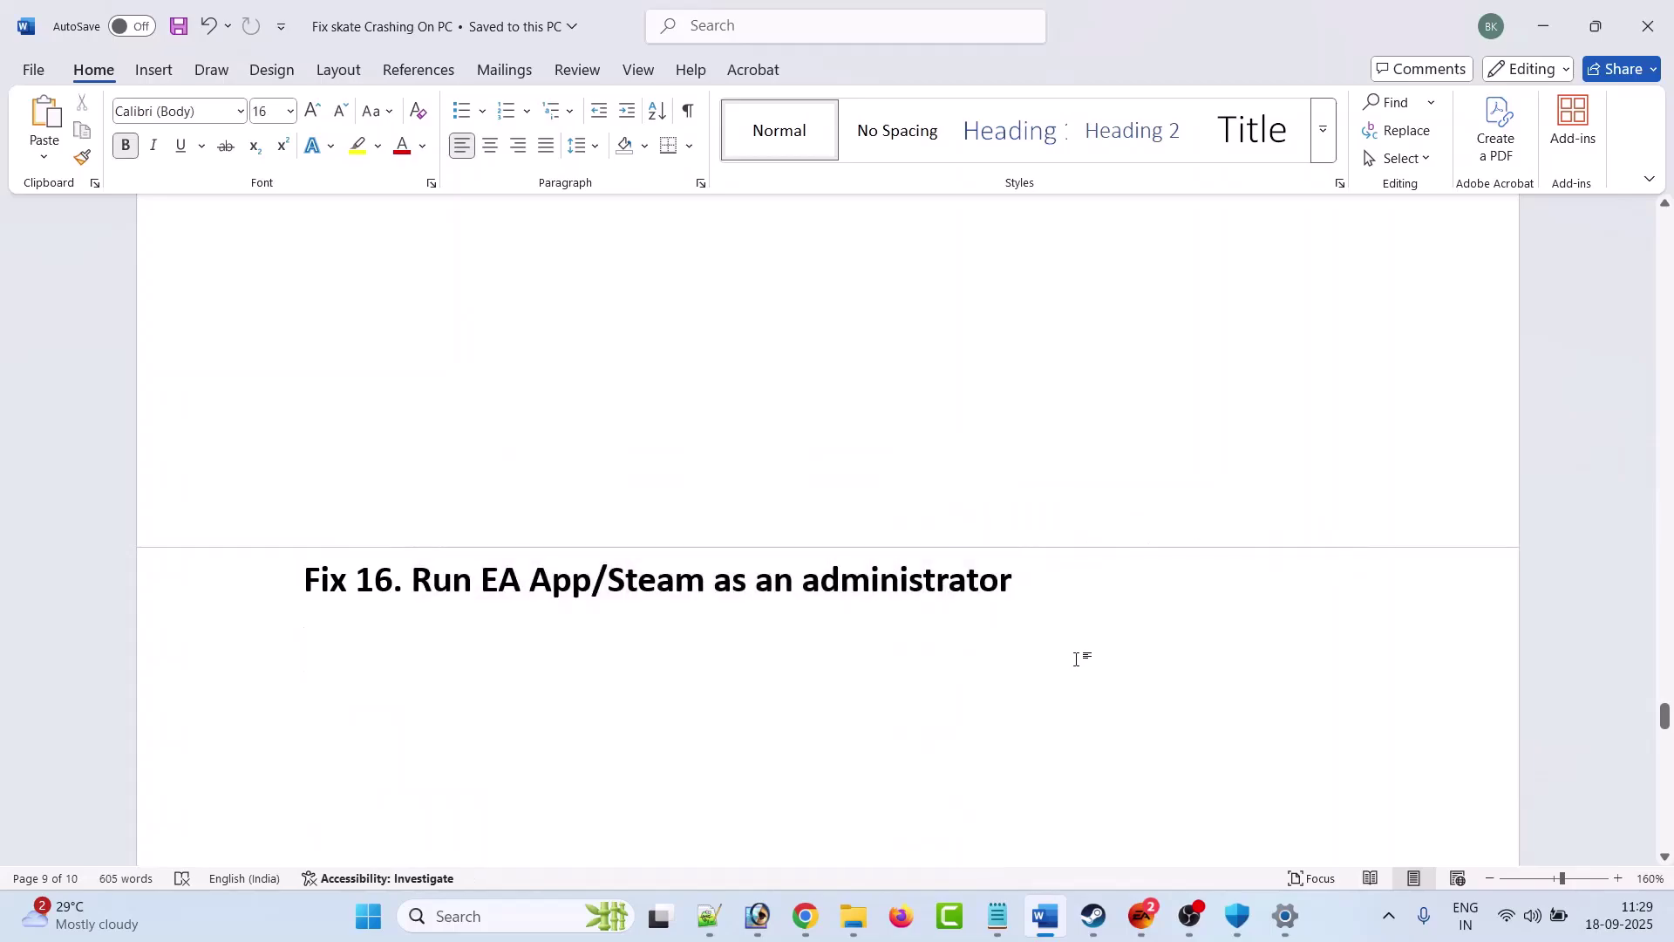
- Show the desktop and locate the Run as administrator option for the Steam and EA shortcuts without running it
{"action": "key", "text": "super+d"}
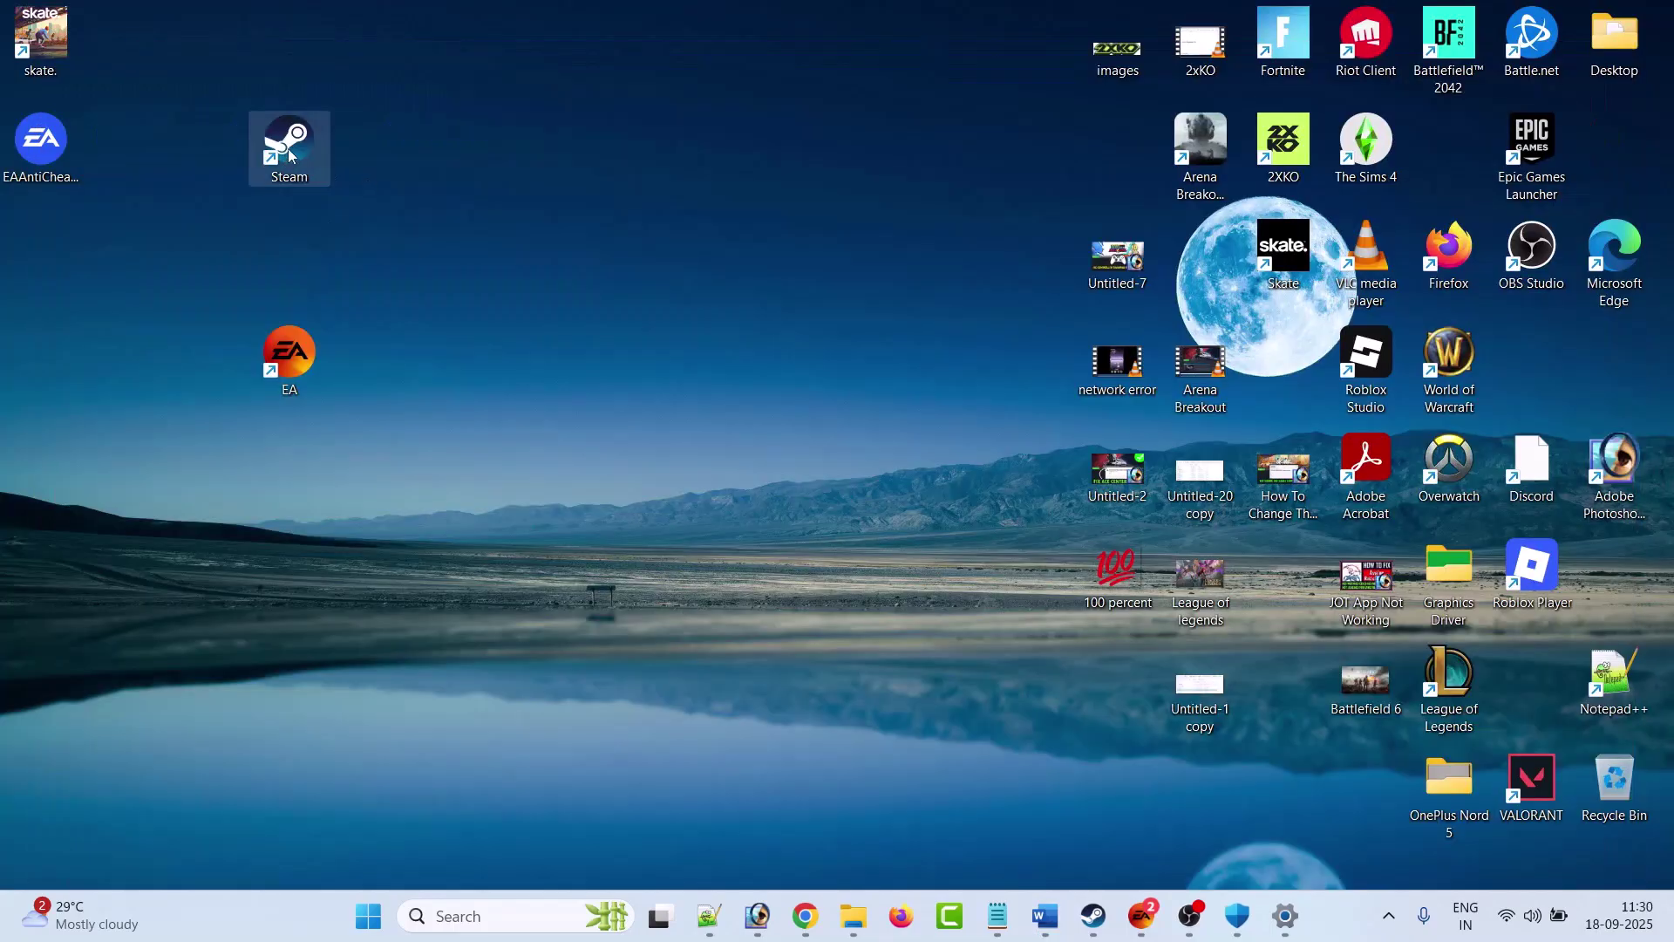
{"action": "right_click", "coordinate": [287, 148]}
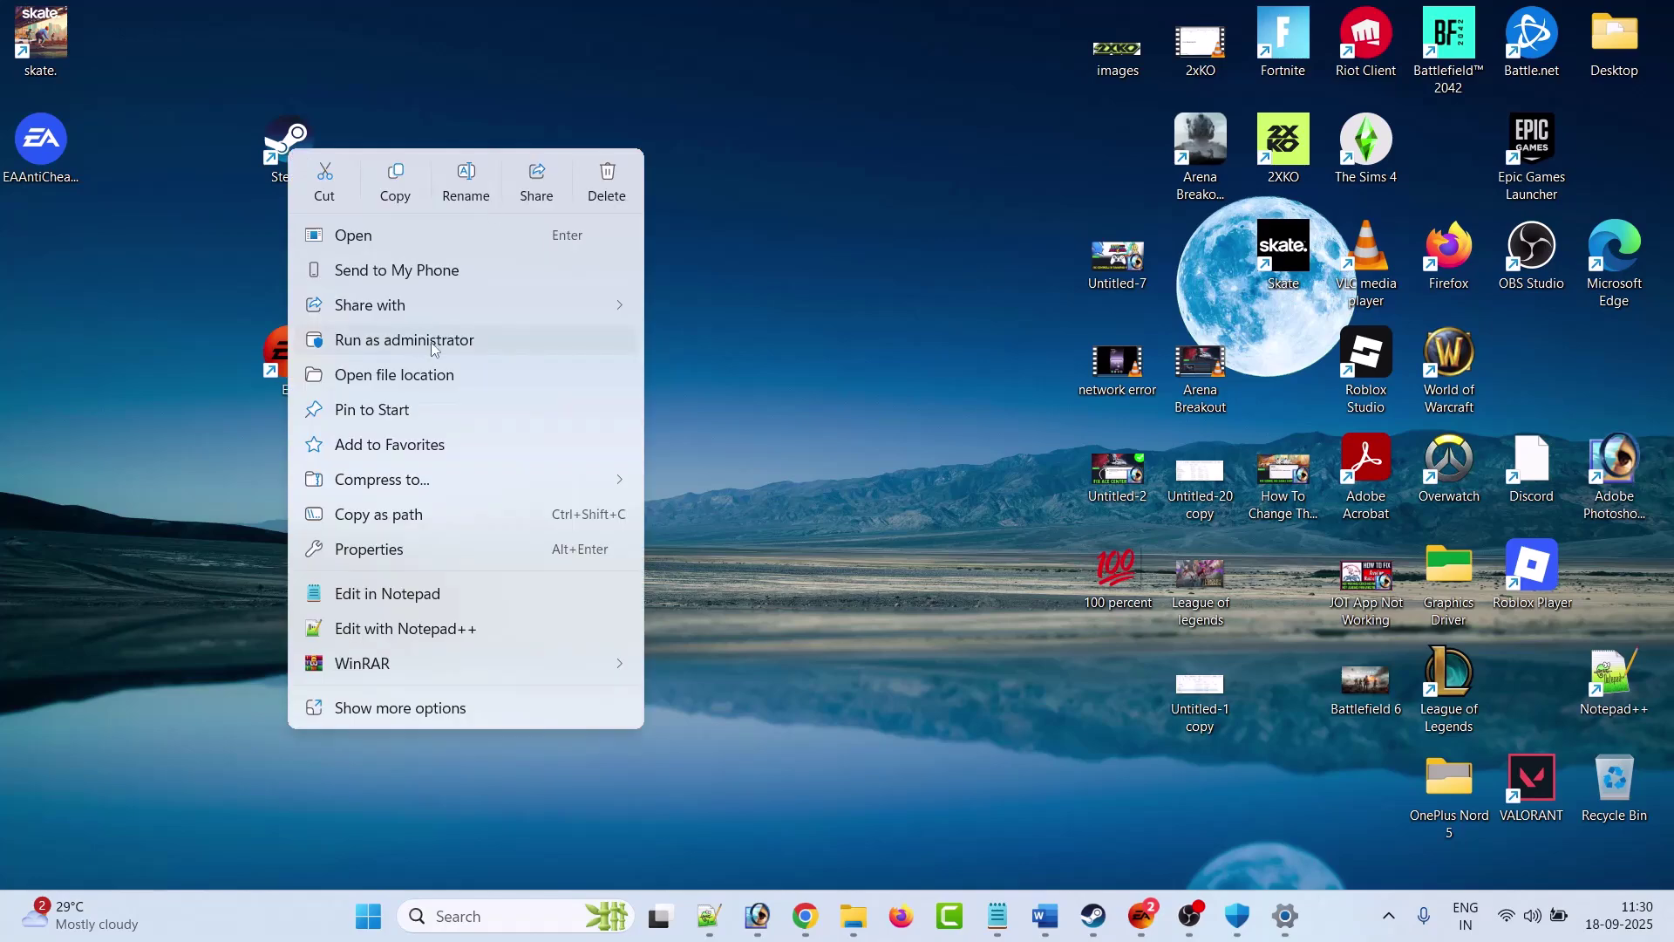
{"action": "left_click", "coordinate": [771, 331]}
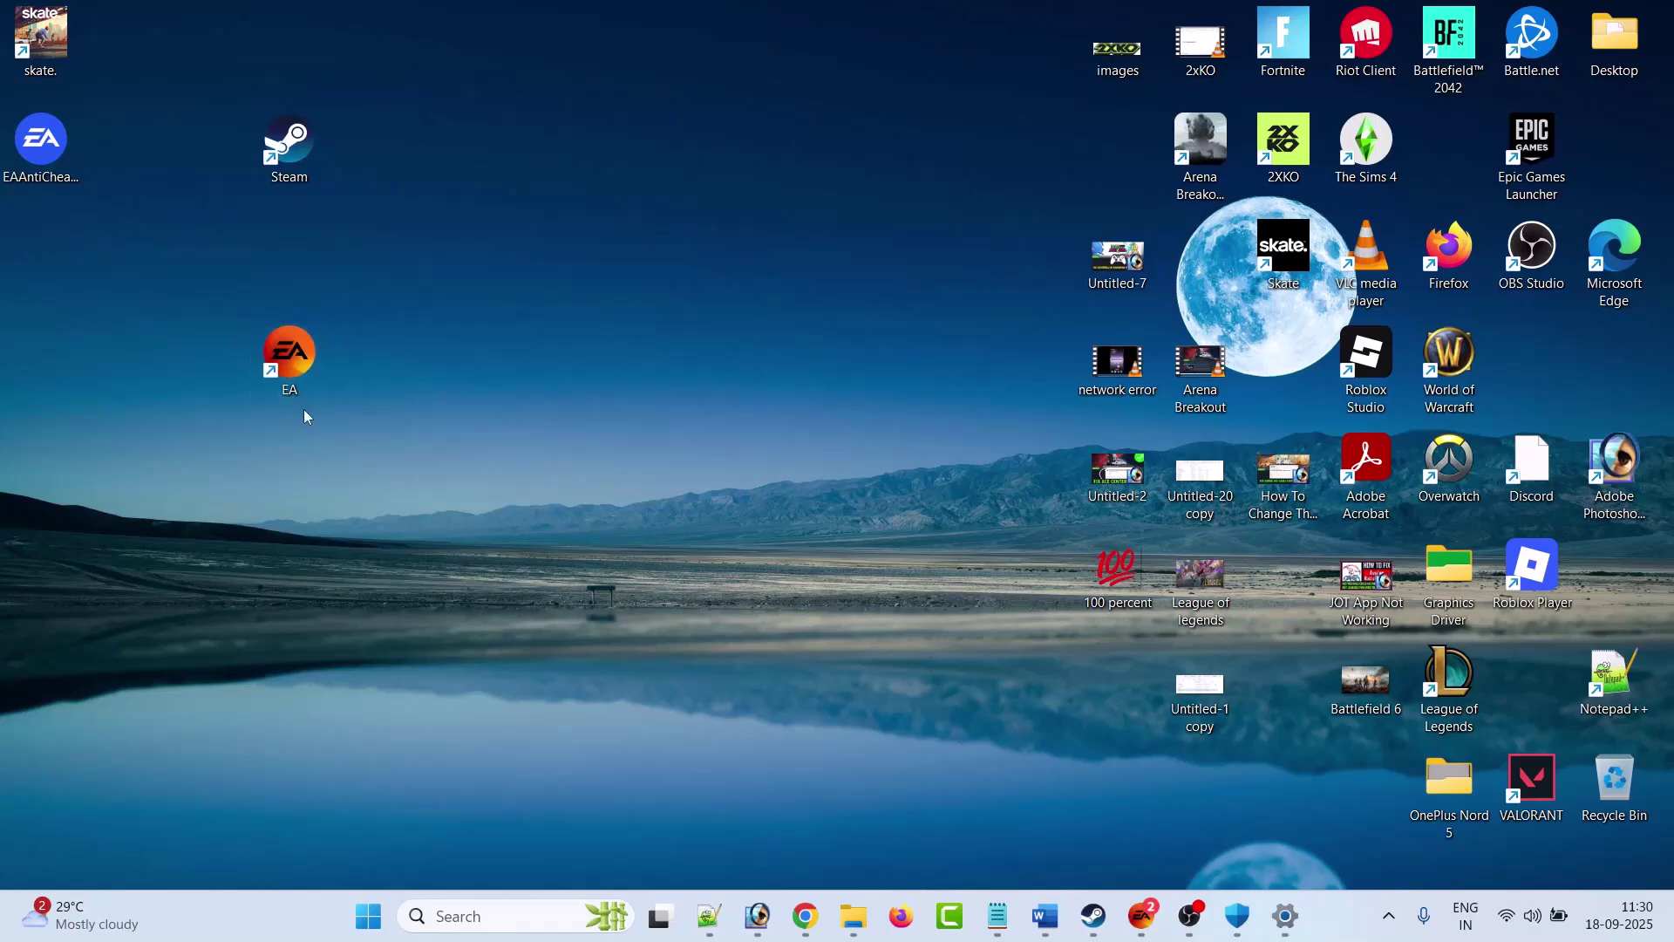
{"action": "right_click", "coordinate": [298, 354]}
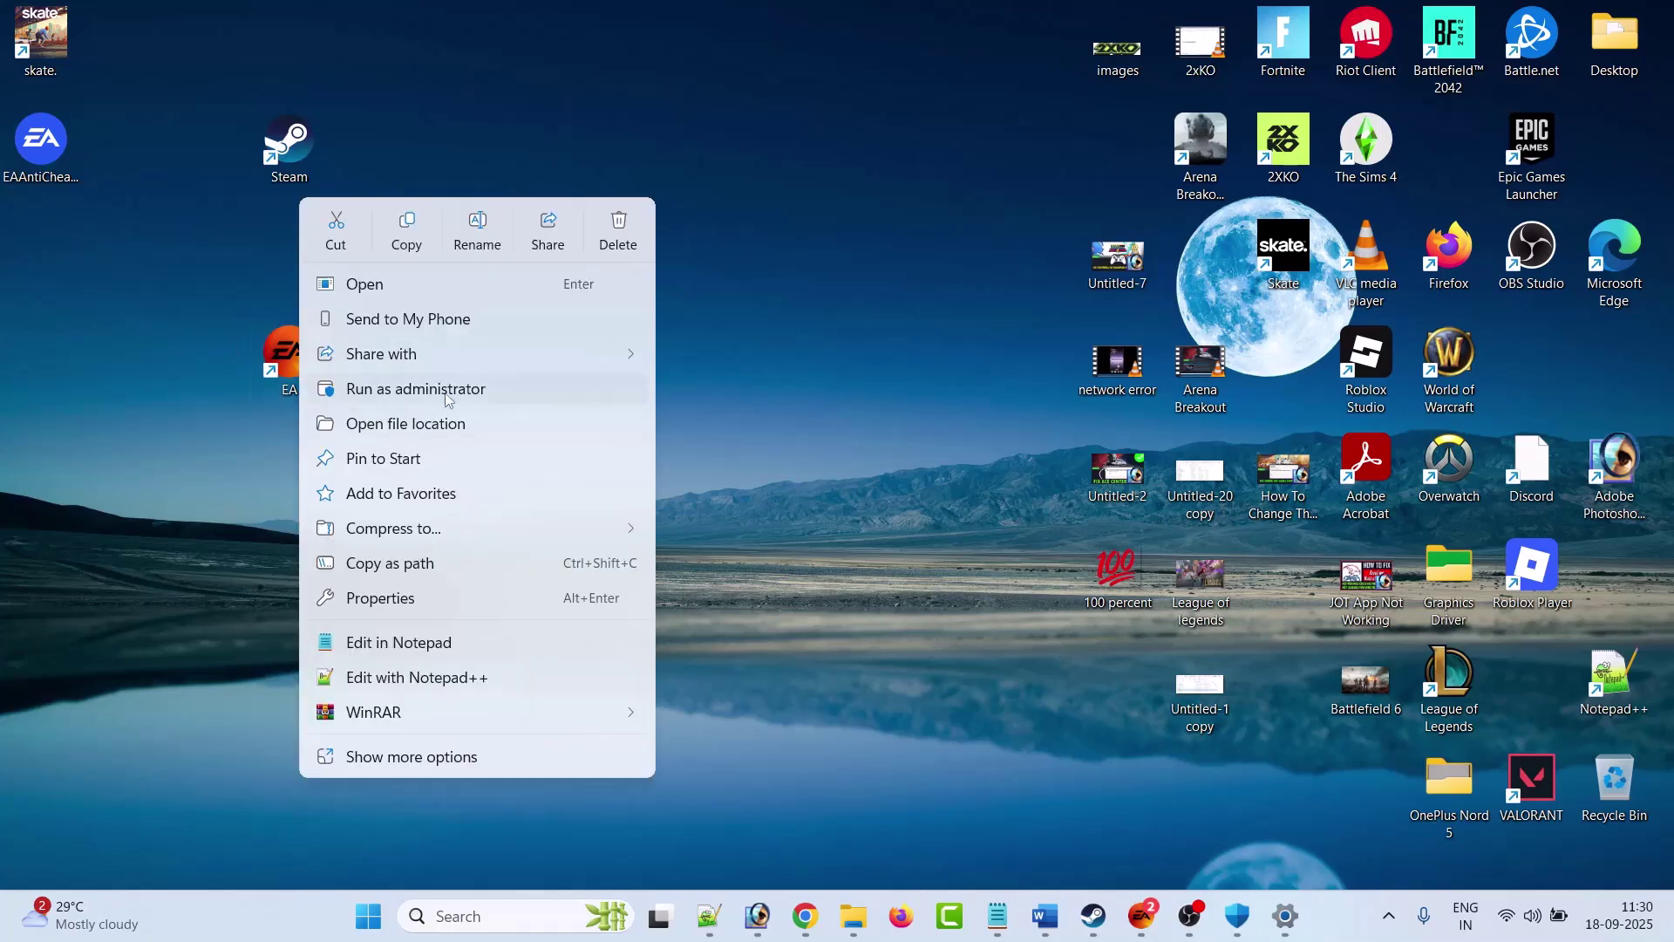
{"action": "left_click", "coordinate": [792, 382]}
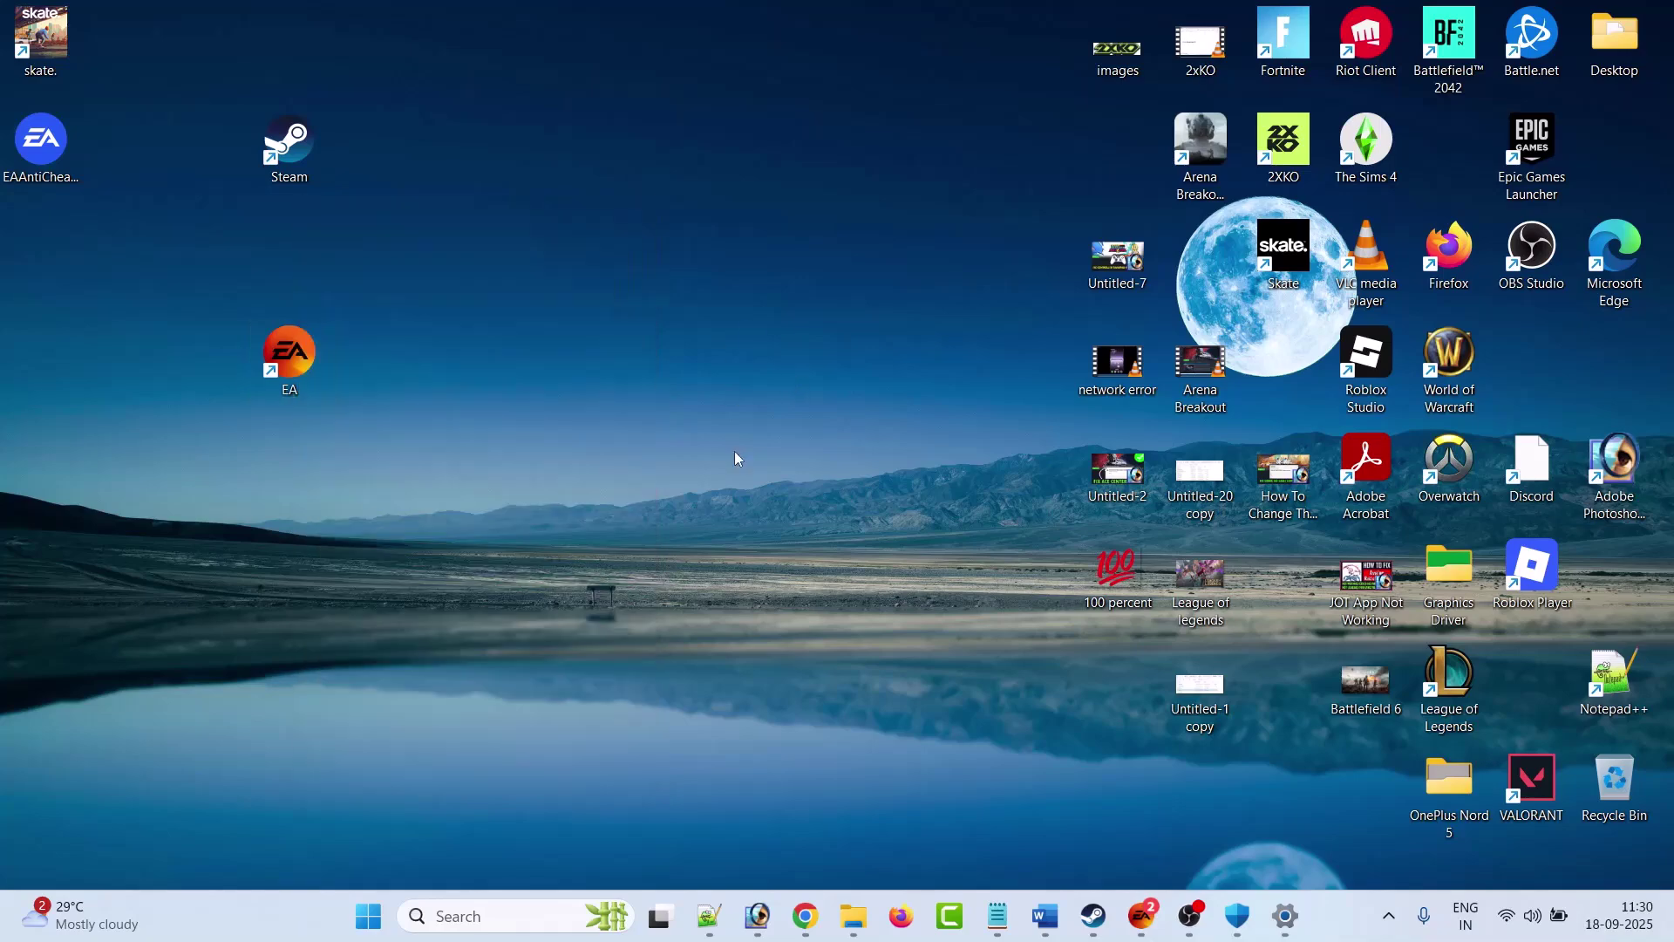
- Return to the Word document and read Fix 17 about updating Windows
{"action": "left_click", "coordinate": [1045, 916]}
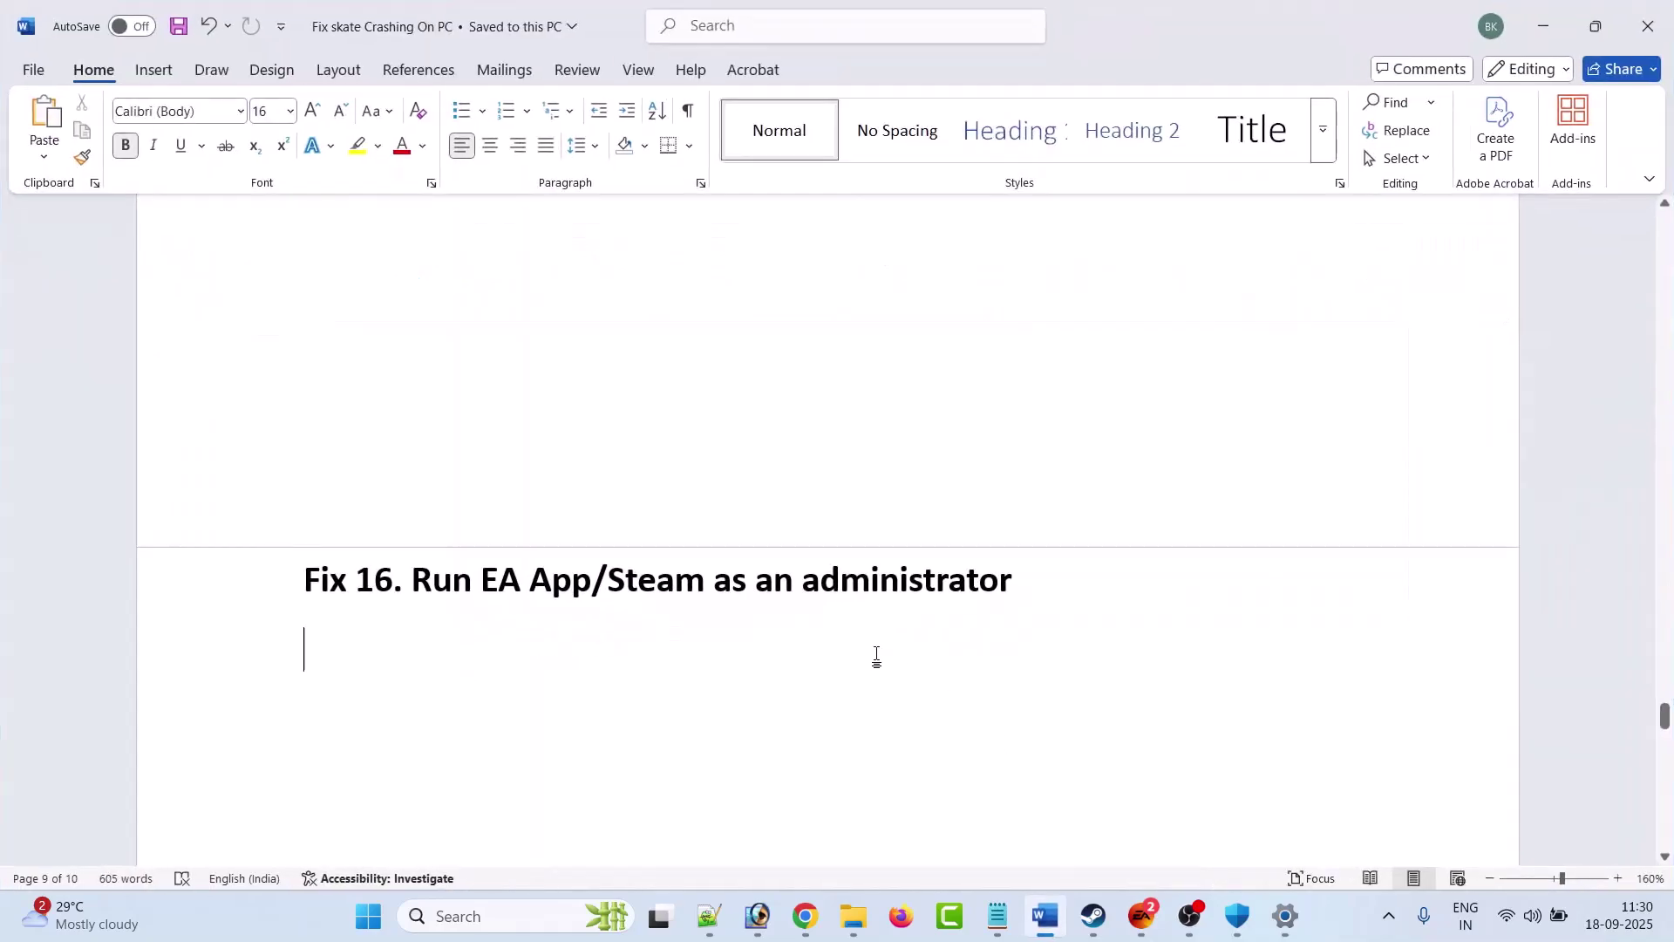
{"action": "scroll", "coordinate": [902, 619], "scroll_direction": "down", "scroll_amount": 5}
{"action": "left_click_drag", "start_coordinate": [695, 504], "coordinate": [411, 506]}
{"action": "left_click", "coordinate": [561, 688]}
- Open Windows Update in Settings and check for updates
{"action": "left_click", "coordinate": [367, 916]}
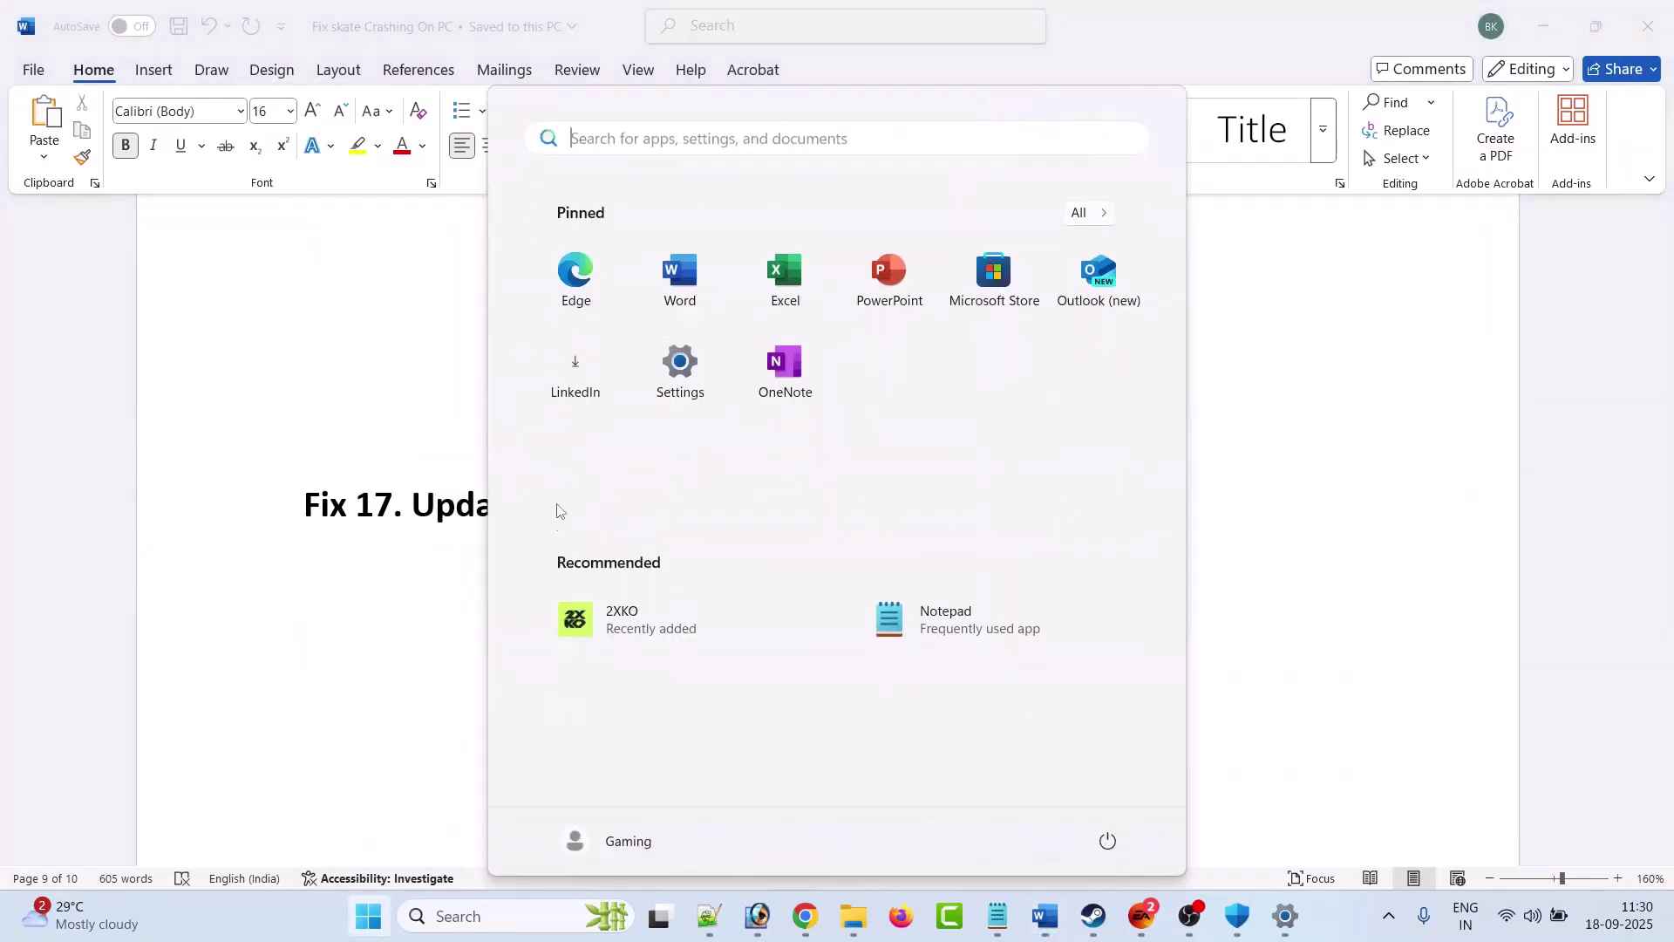
{"action": "left_click", "coordinate": [679, 370]}
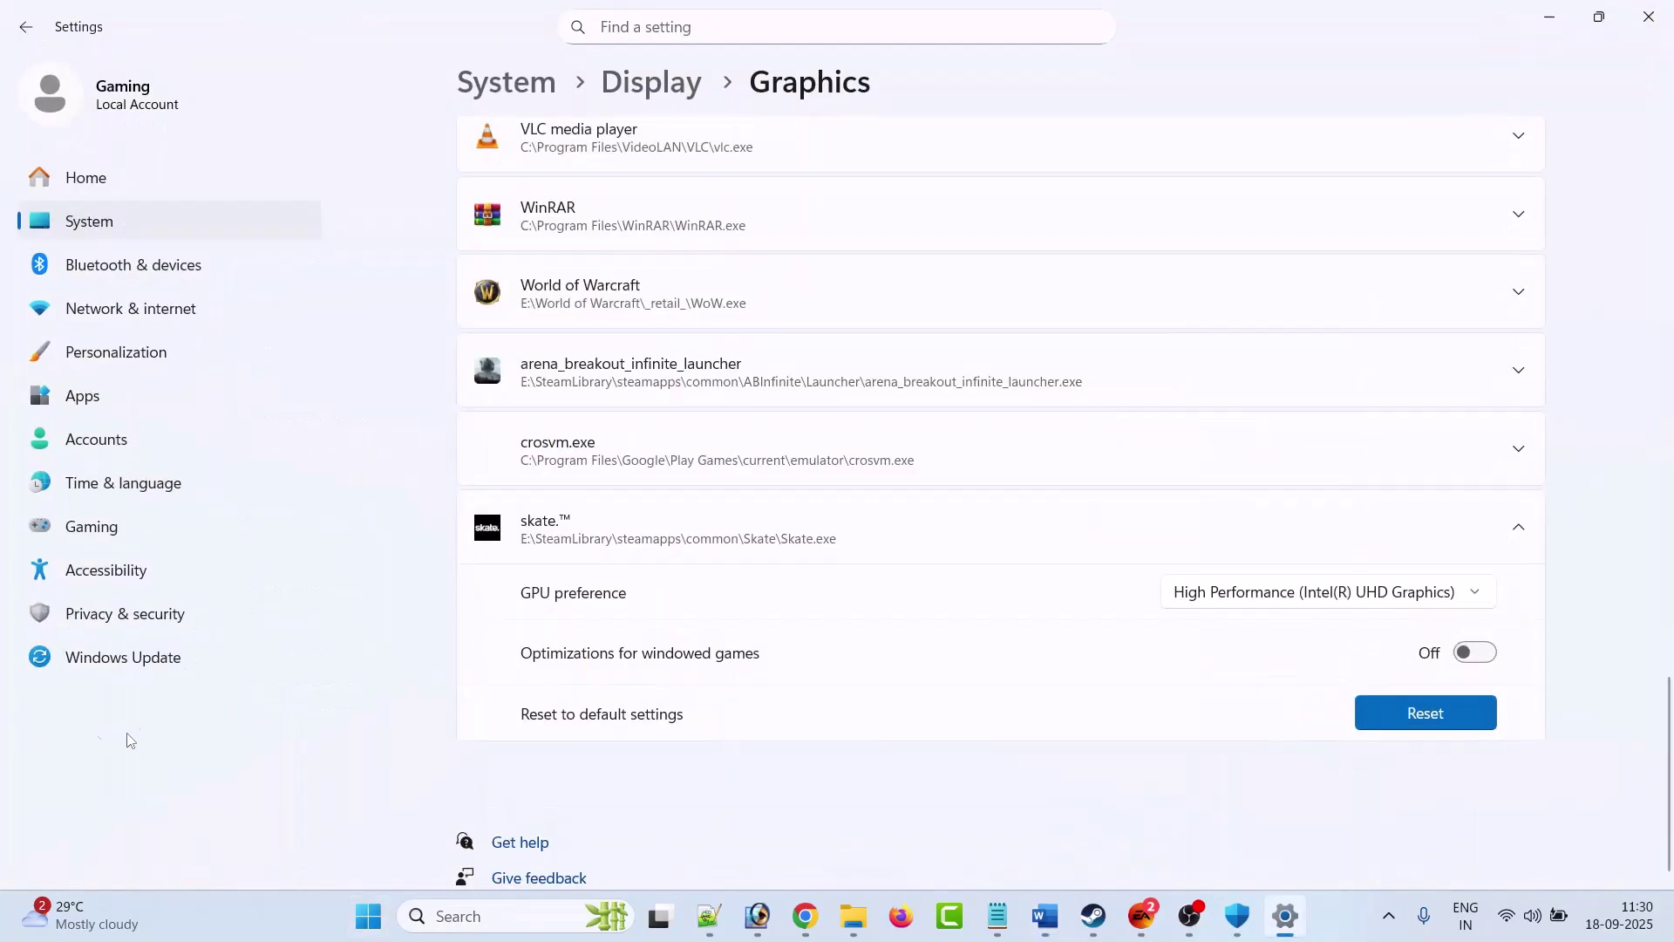
{"action": "left_click", "coordinate": [144, 675]}
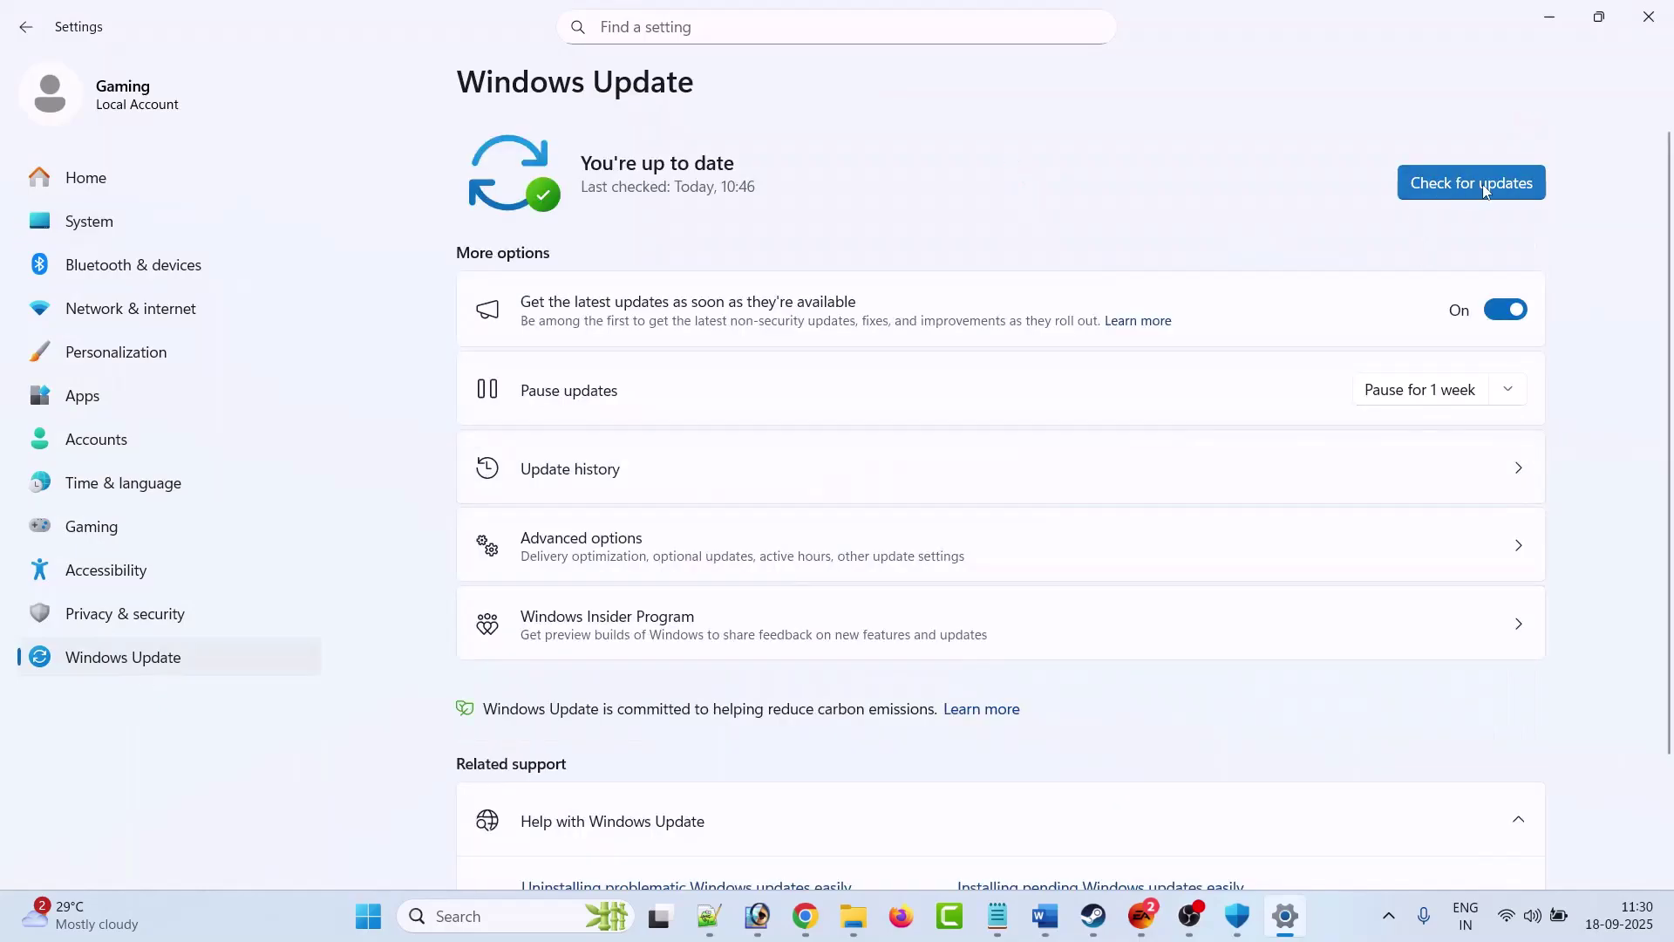
{"action": "left_click", "coordinate": [1485, 190]}
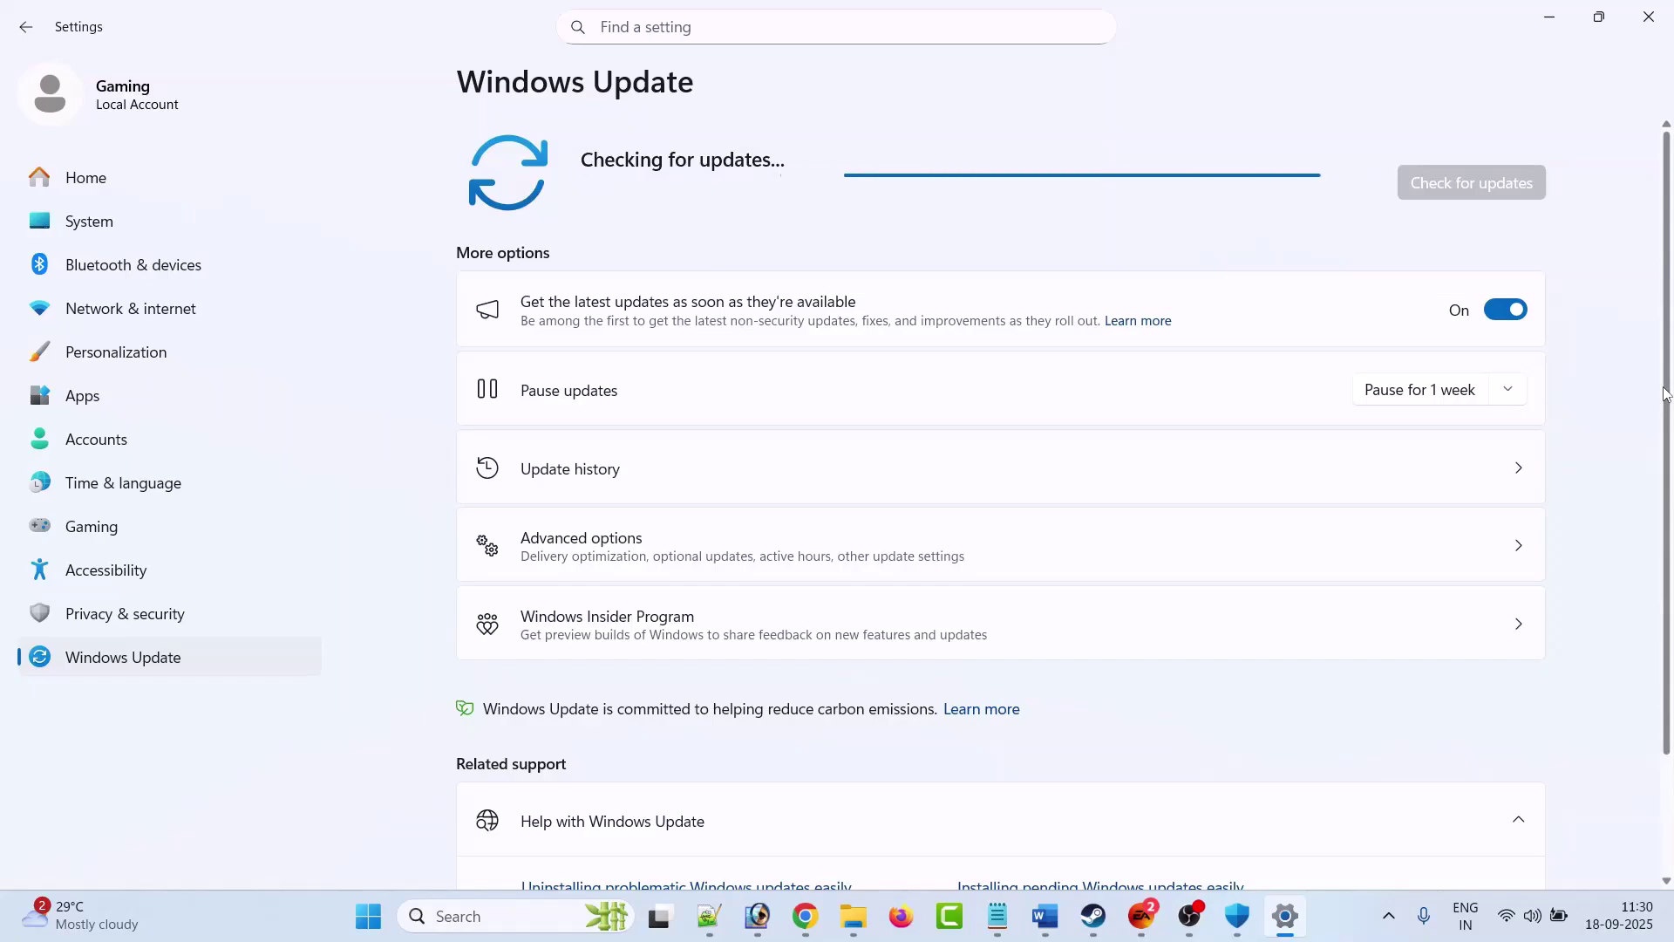
- View the Restart power option without using it, and return to the Word document to read Fix 18 about external devices, overlays and overclocking apps
{"action": "key", "text": "super"}
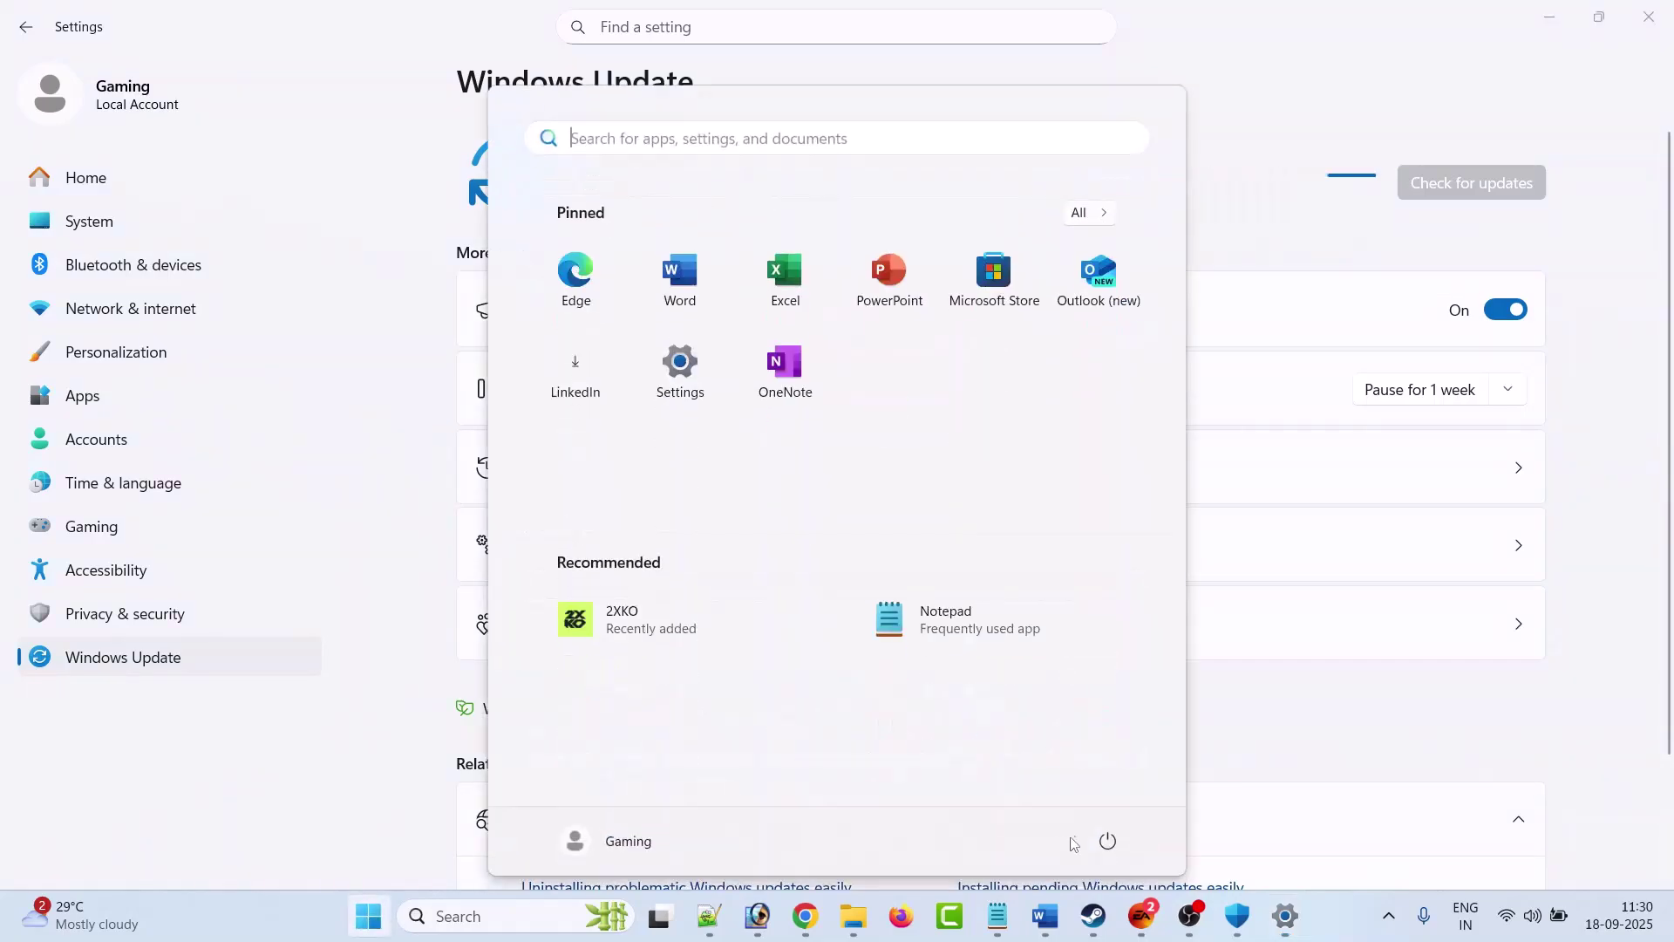
{"action": "left_click", "coordinate": [1108, 840]}
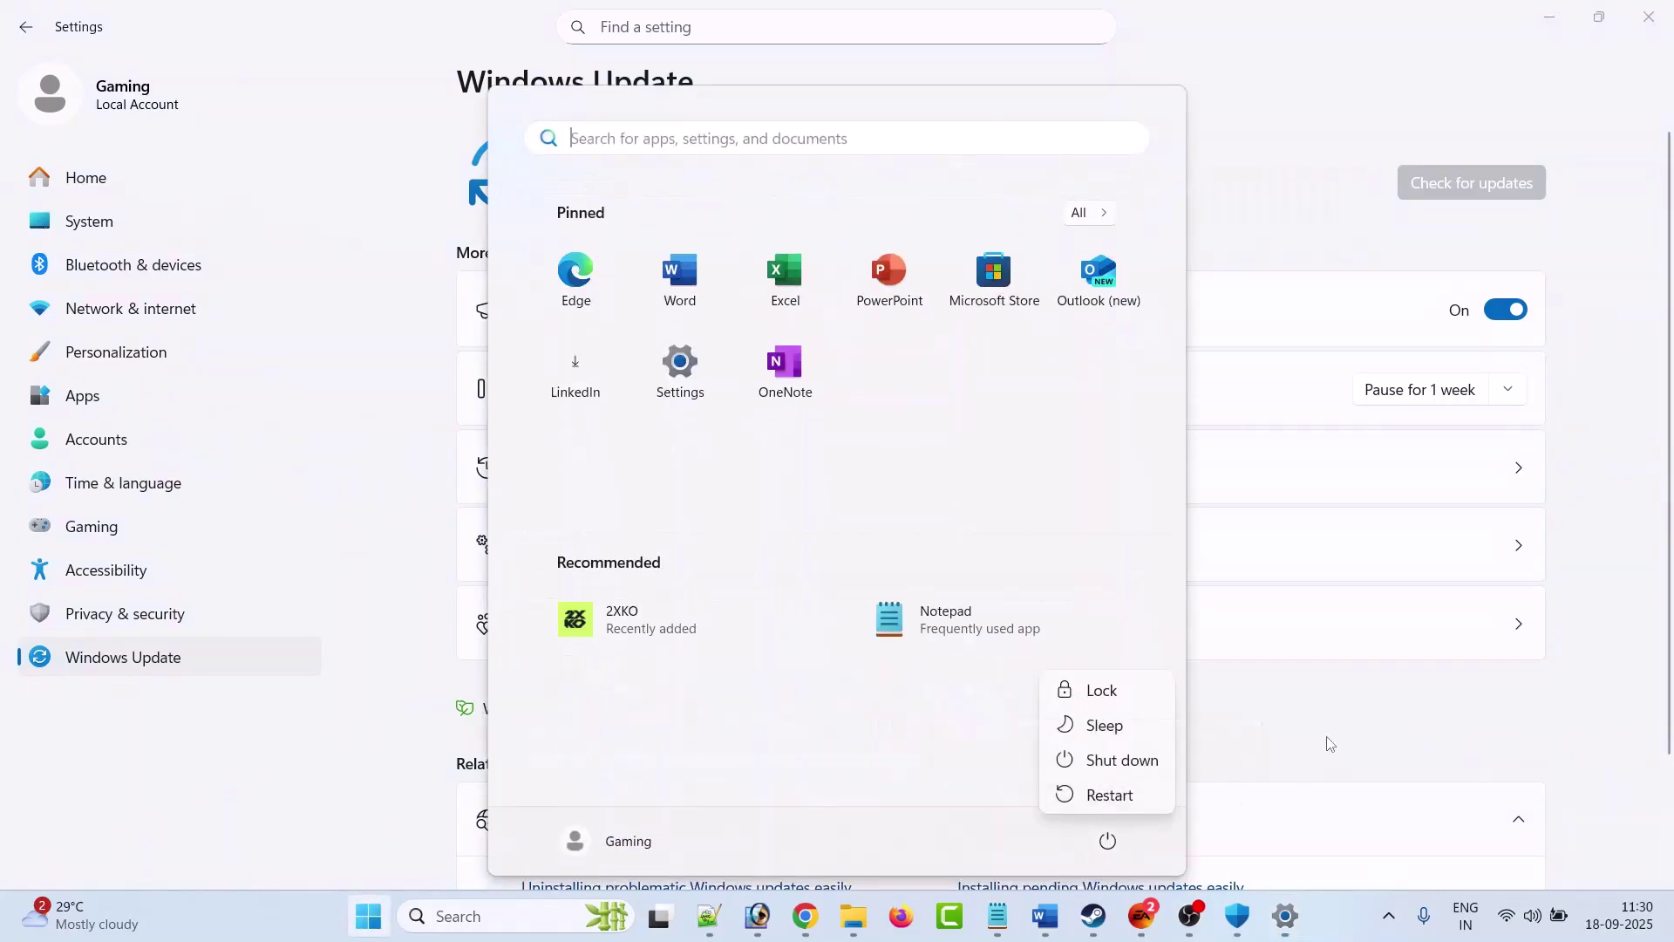
{"action": "key", "text": "Escape"}
{"action": "key", "text": "alt+Tab"}
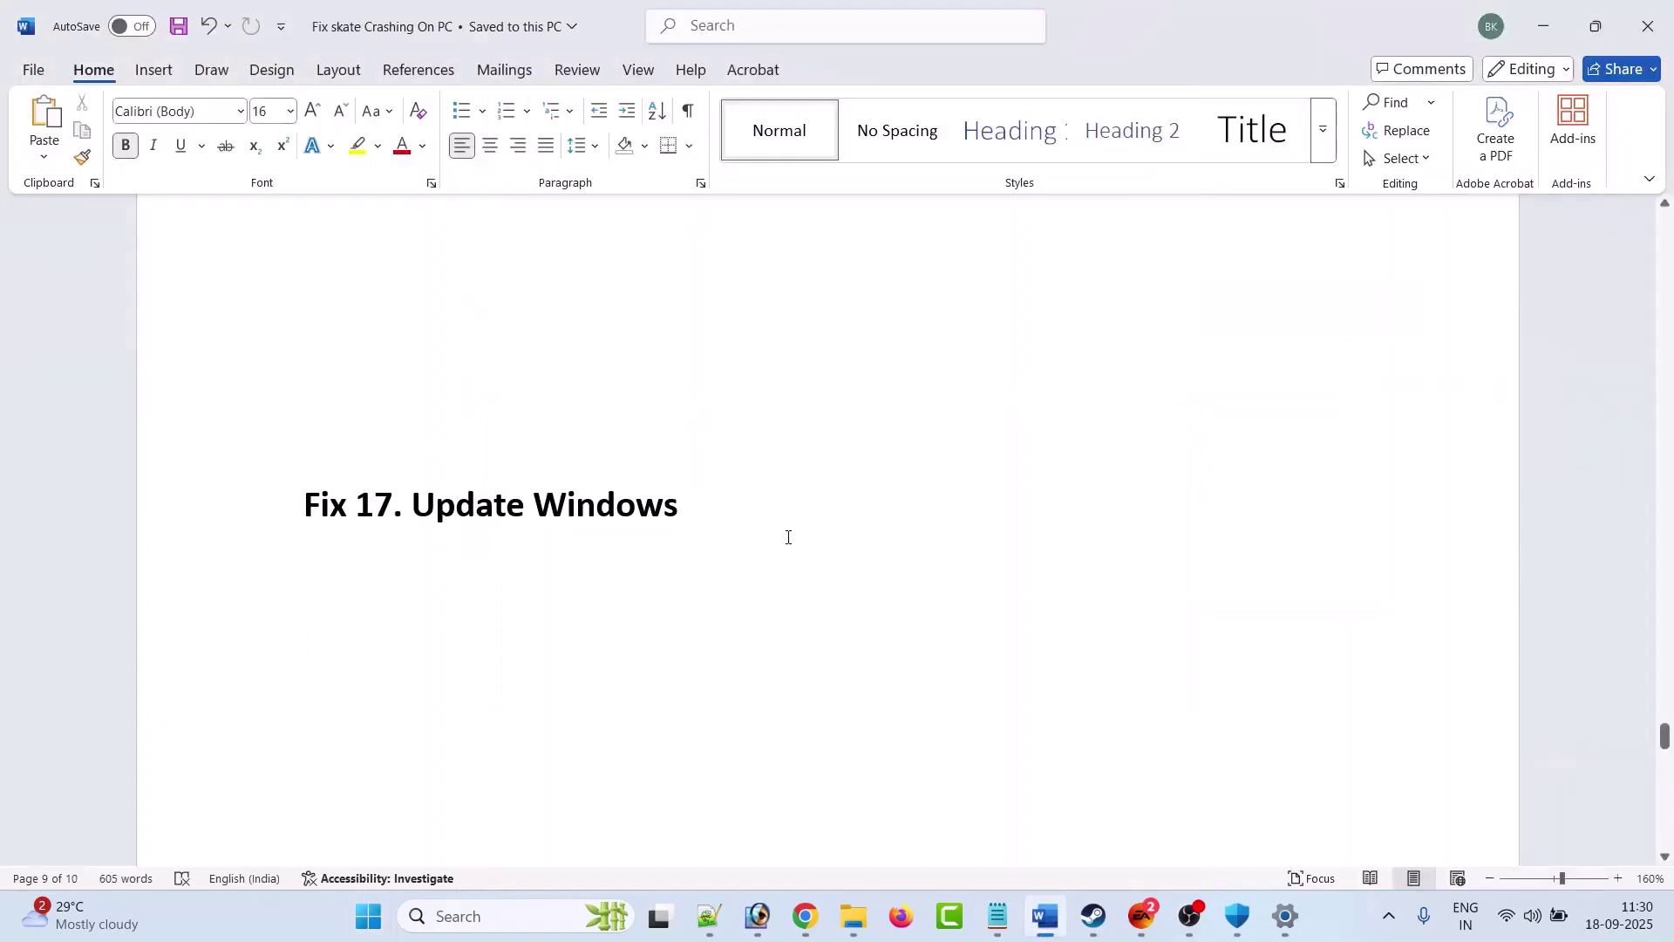
{"action": "scroll", "coordinate": [788, 537], "scroll_direction": "down", "scroll_amount": 5}
{"action": "scroll", "coordinate": [808, 537], "scroll_direction": "down", "scroll_amount": 2}
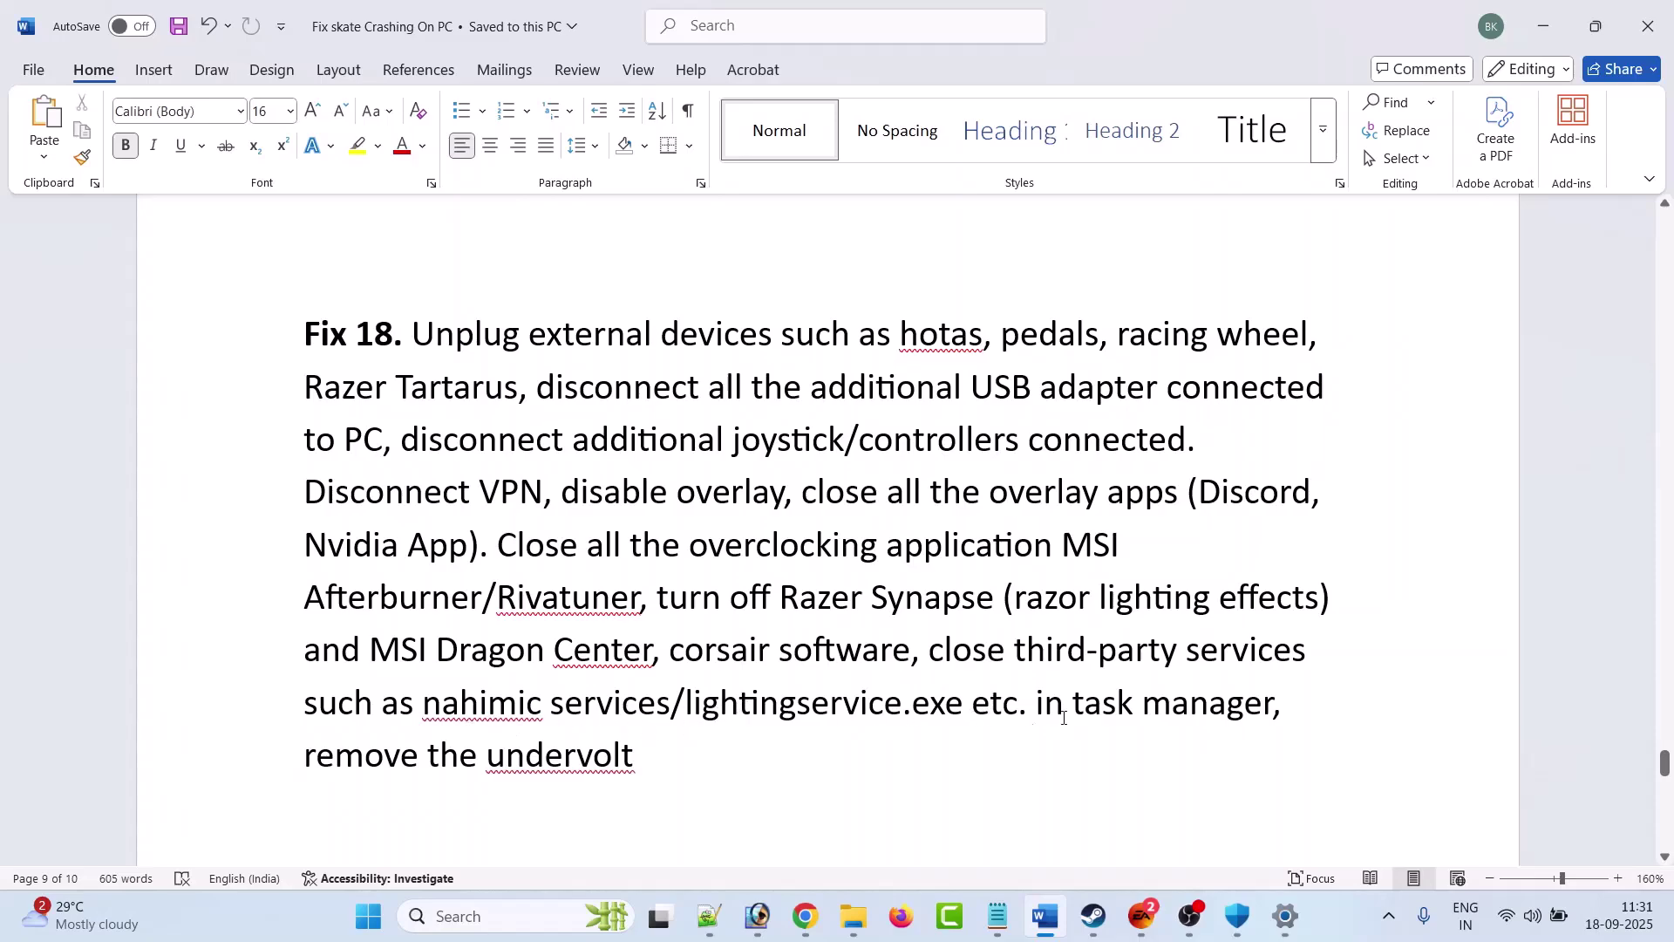
{"action": "scroll", "coordinate": [749, 629], "scroll_direction": "down", "scroll_amount": 1}
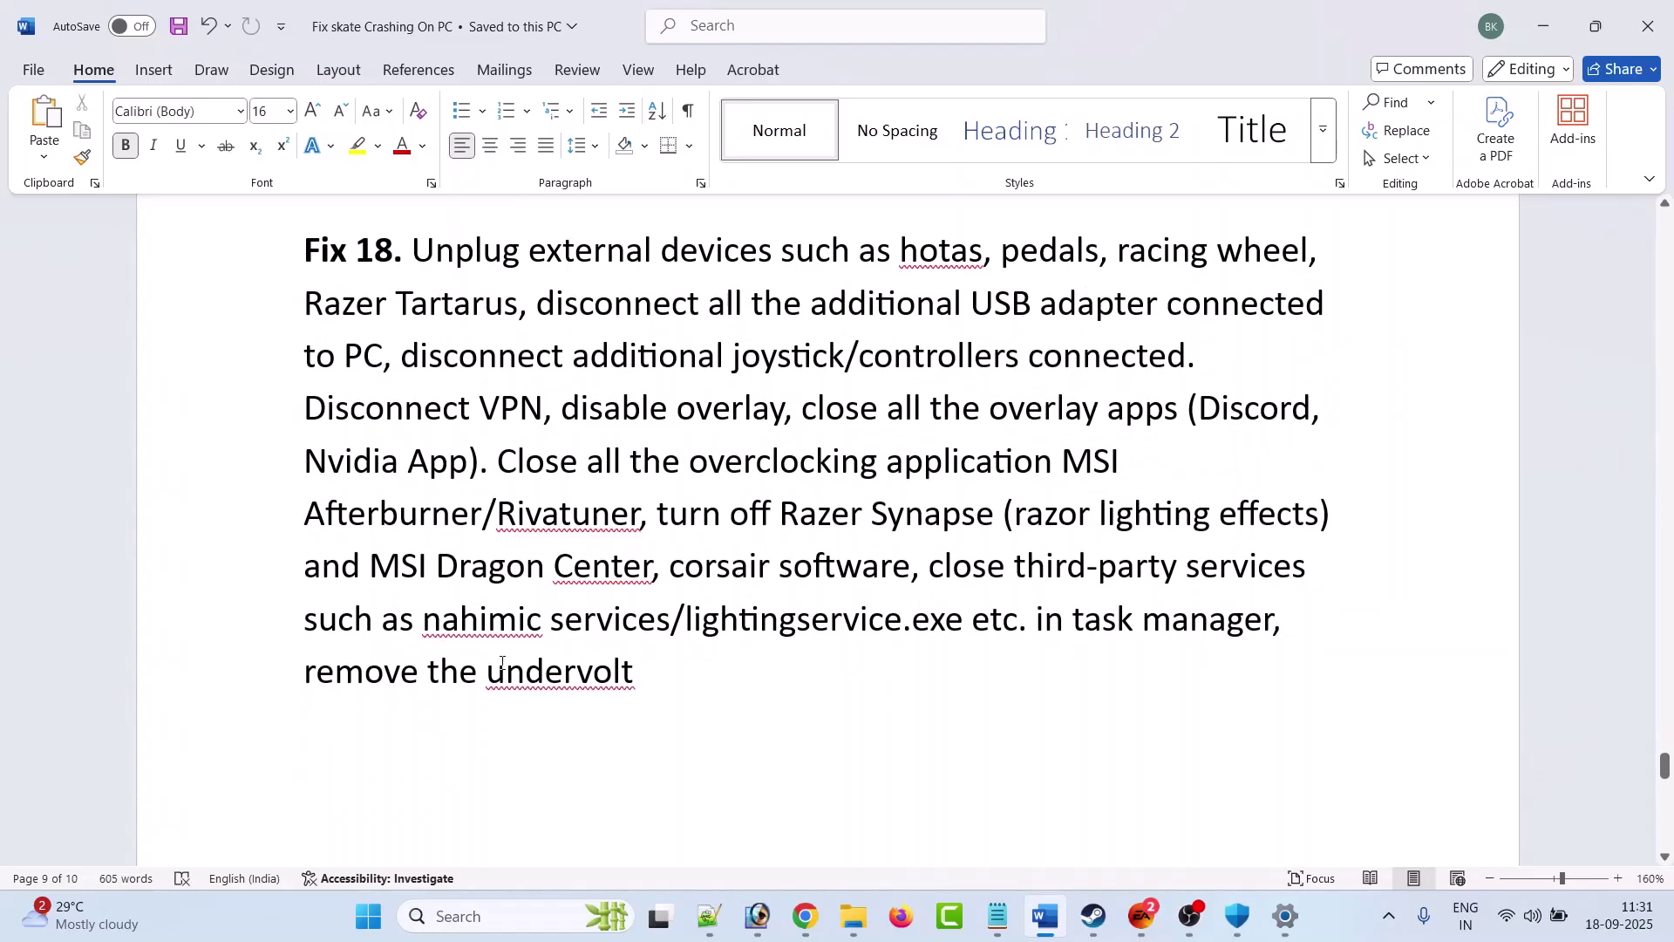
- View the skate. page in Steam, minimize it, and read Fix 19 about reinstalling the game in the Word document
{"action": "left_click", "coordinate": [1094, 915]}
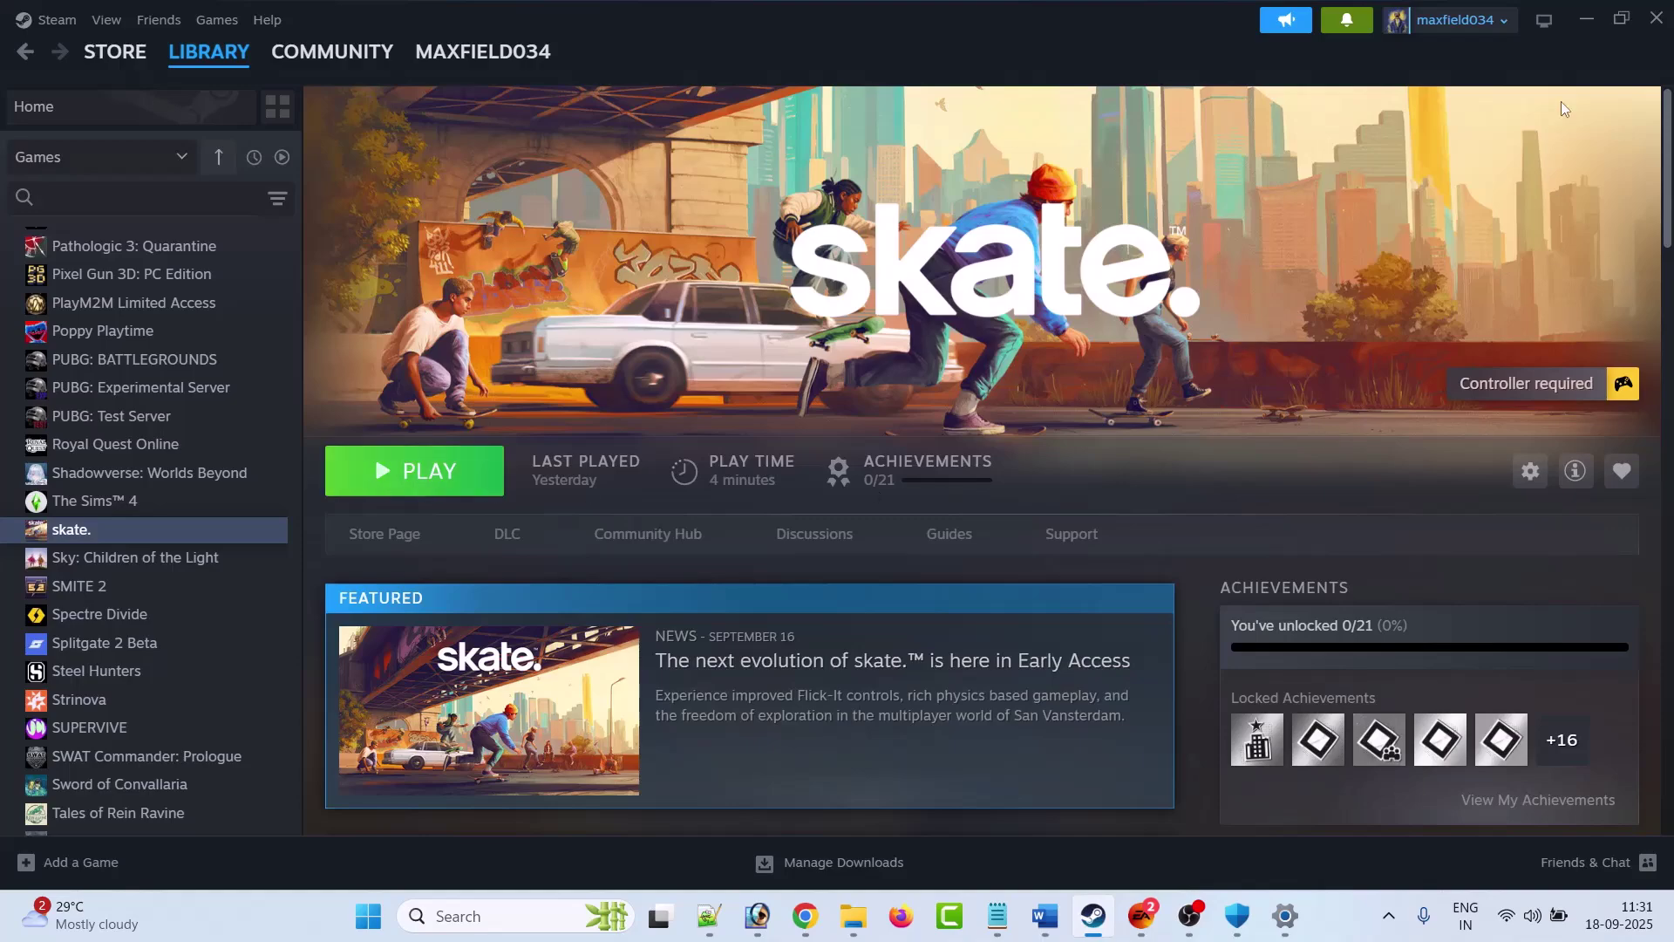
{"action": "left_click", "coordinate": [1585, 20]}
{"action": "scroll", "coordinate": [740, 605], "scroll_direction": "down", "scroll_amount": 3}
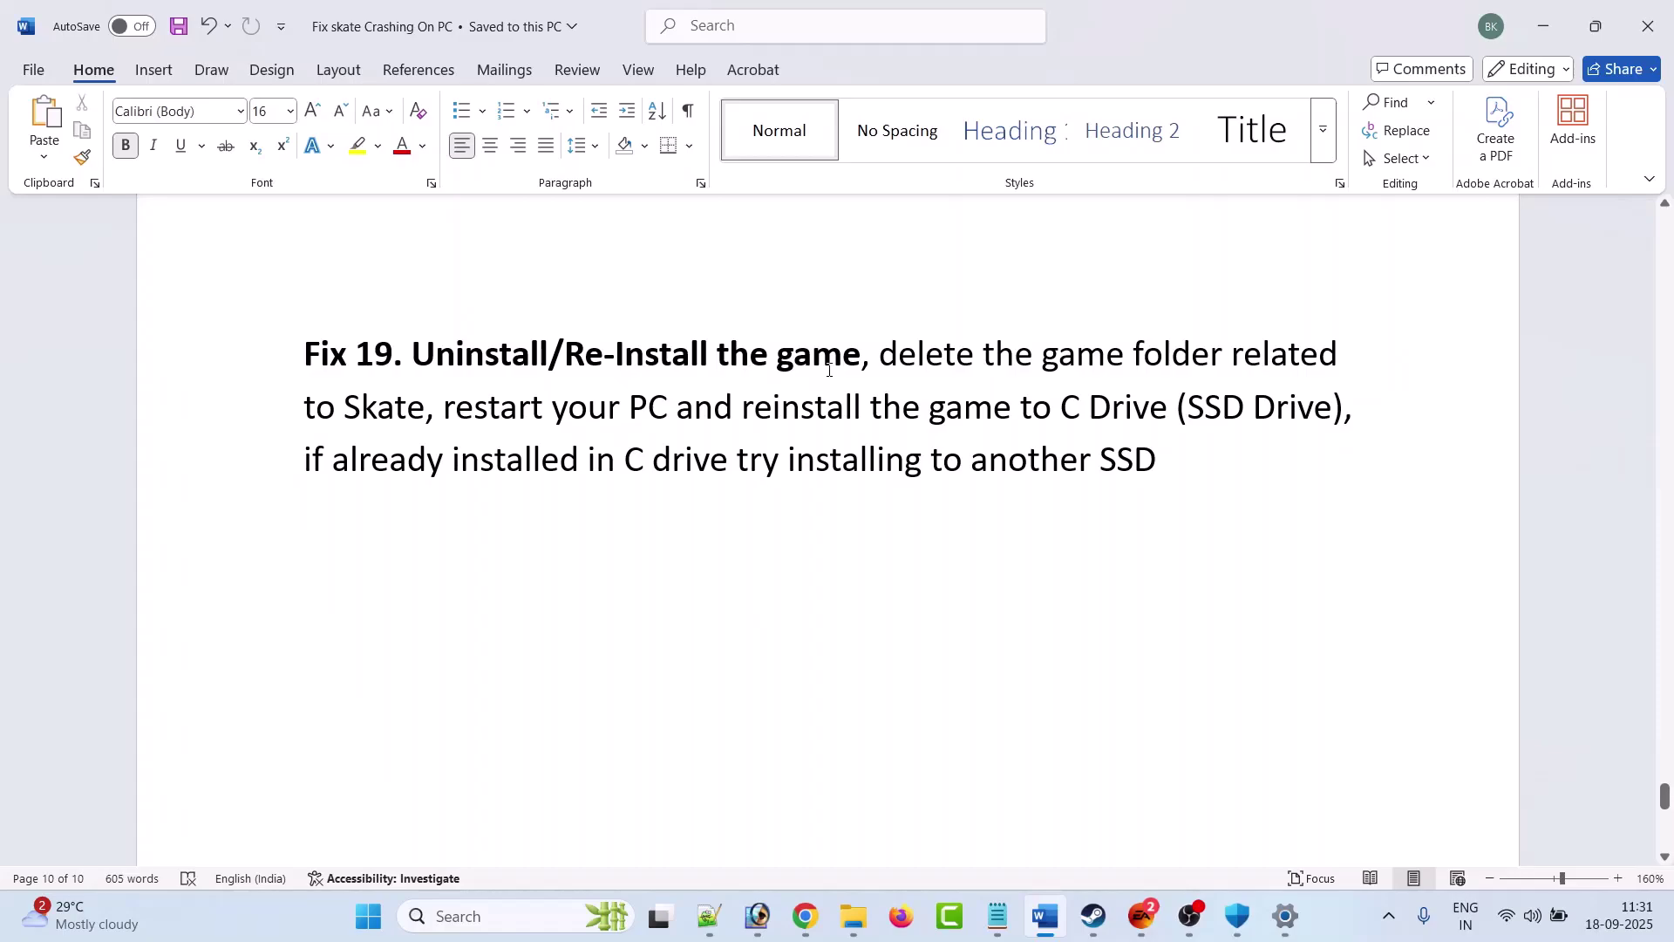
- Bring up the uninstall confirmation for skate. in Steam, dismiss it without uninstalling, and return to the Word document
{"action": "left_click", "coordinate": [1094, 915]}
{"action": "right_click", "coordinate": [184, 529]}
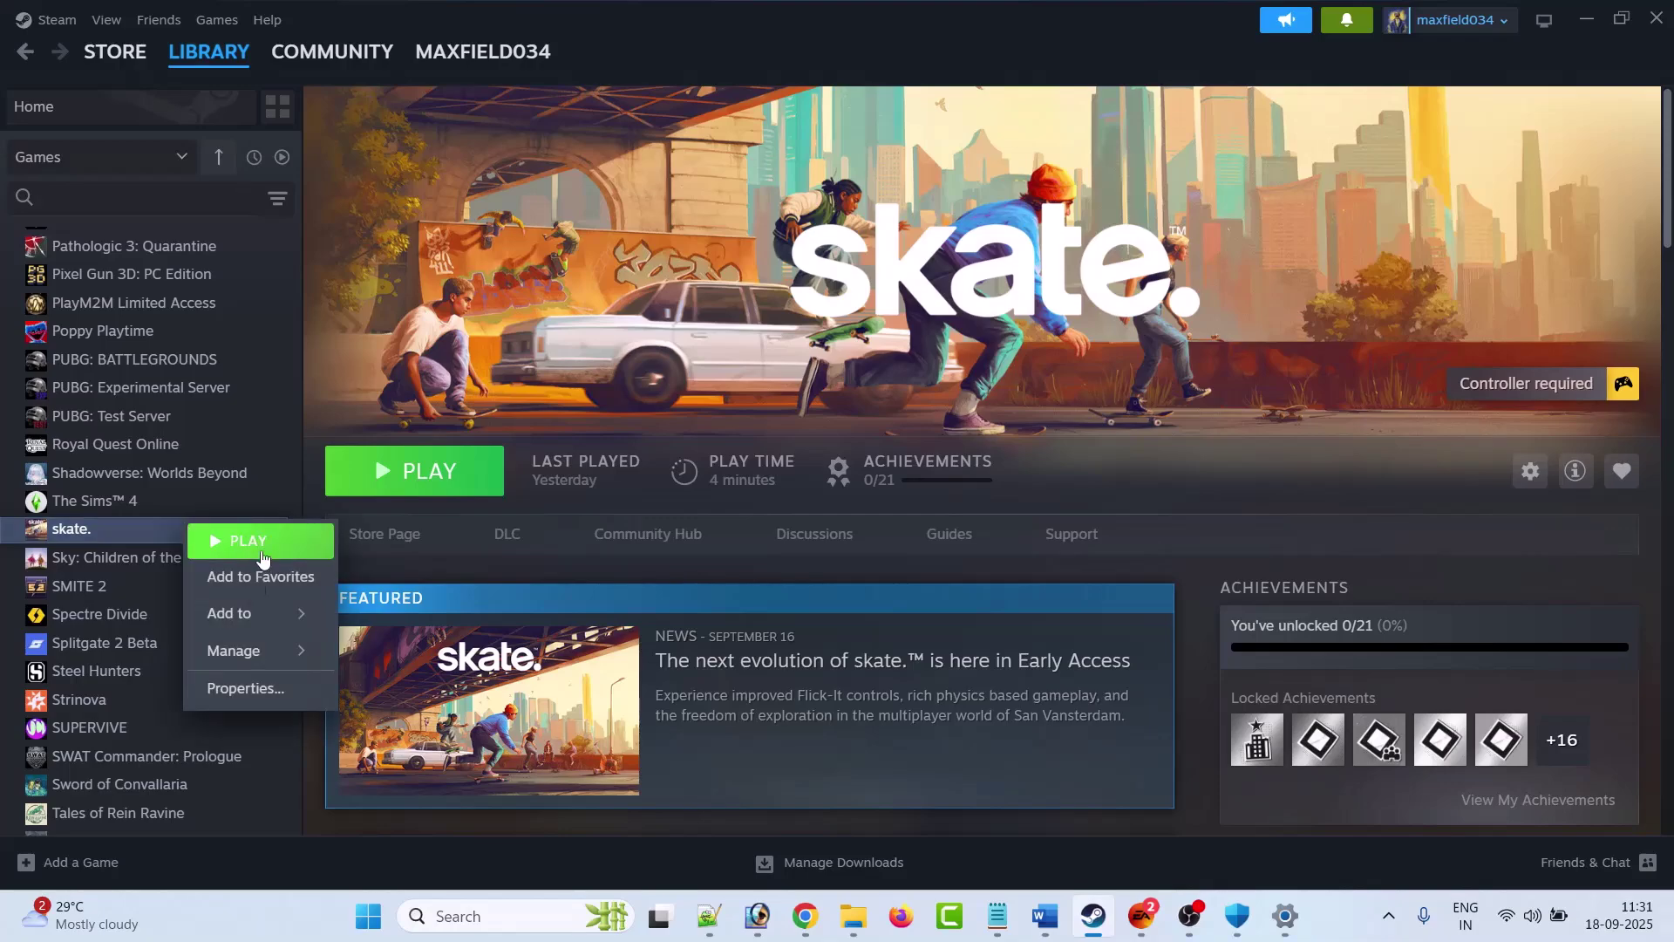
{"action": "mouse_move", "coordinate": [243, 652]}
{"action": "left_click", "coordinate": [426, 615]}
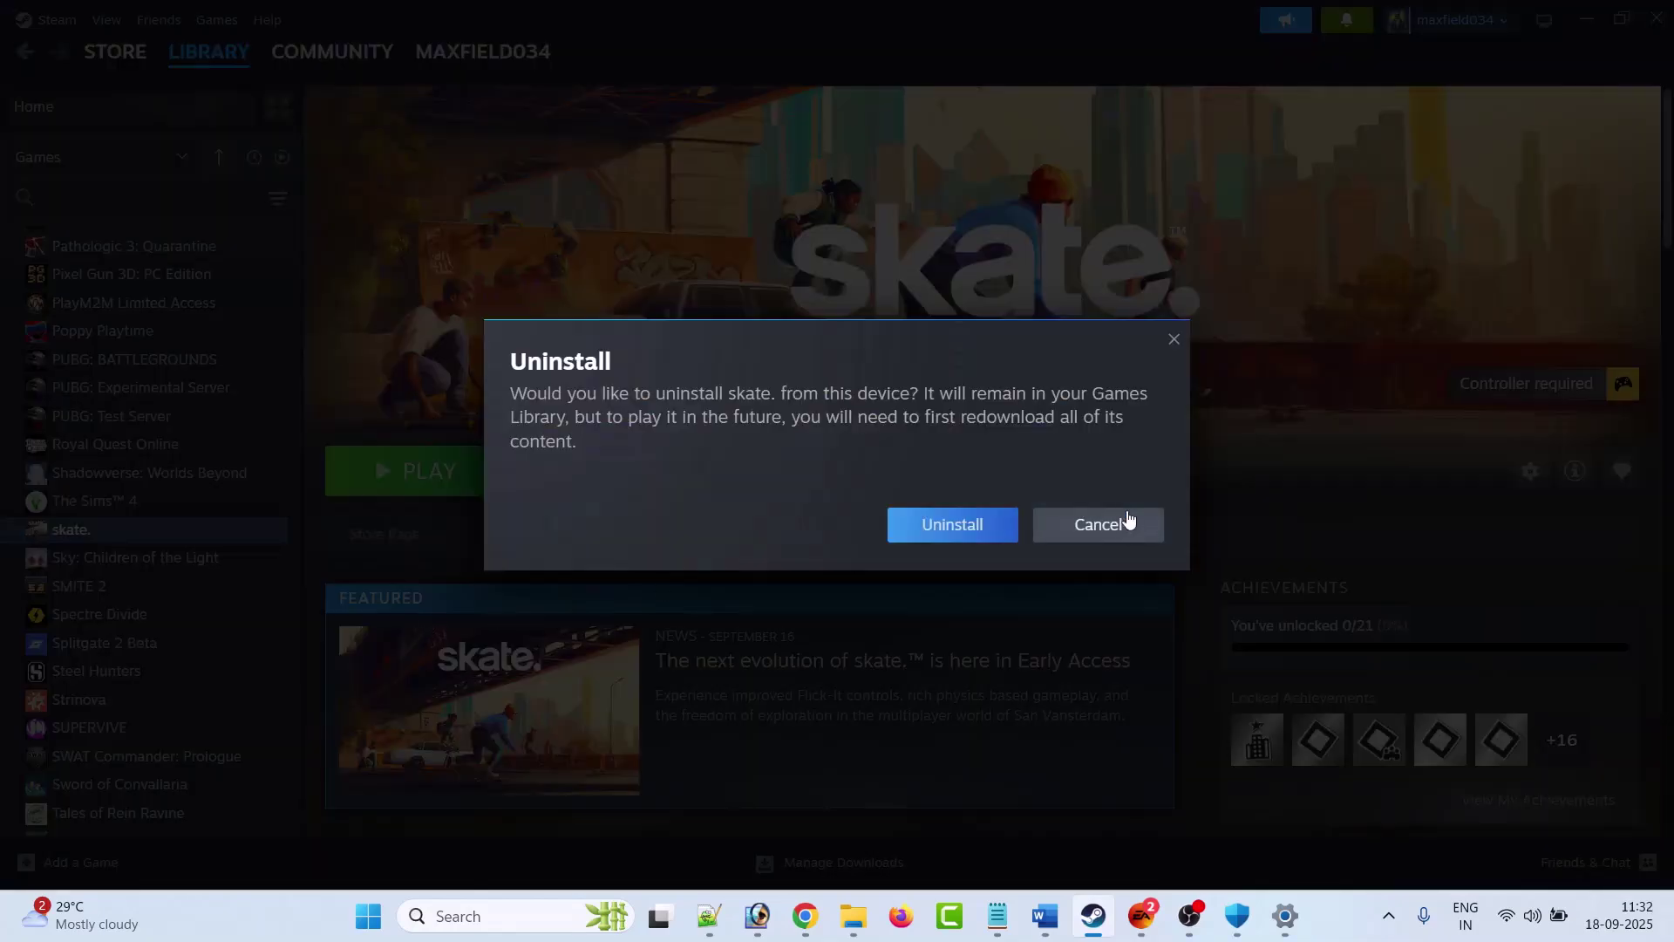
{"action": "left_click", "coordinate": [1174, 340]}
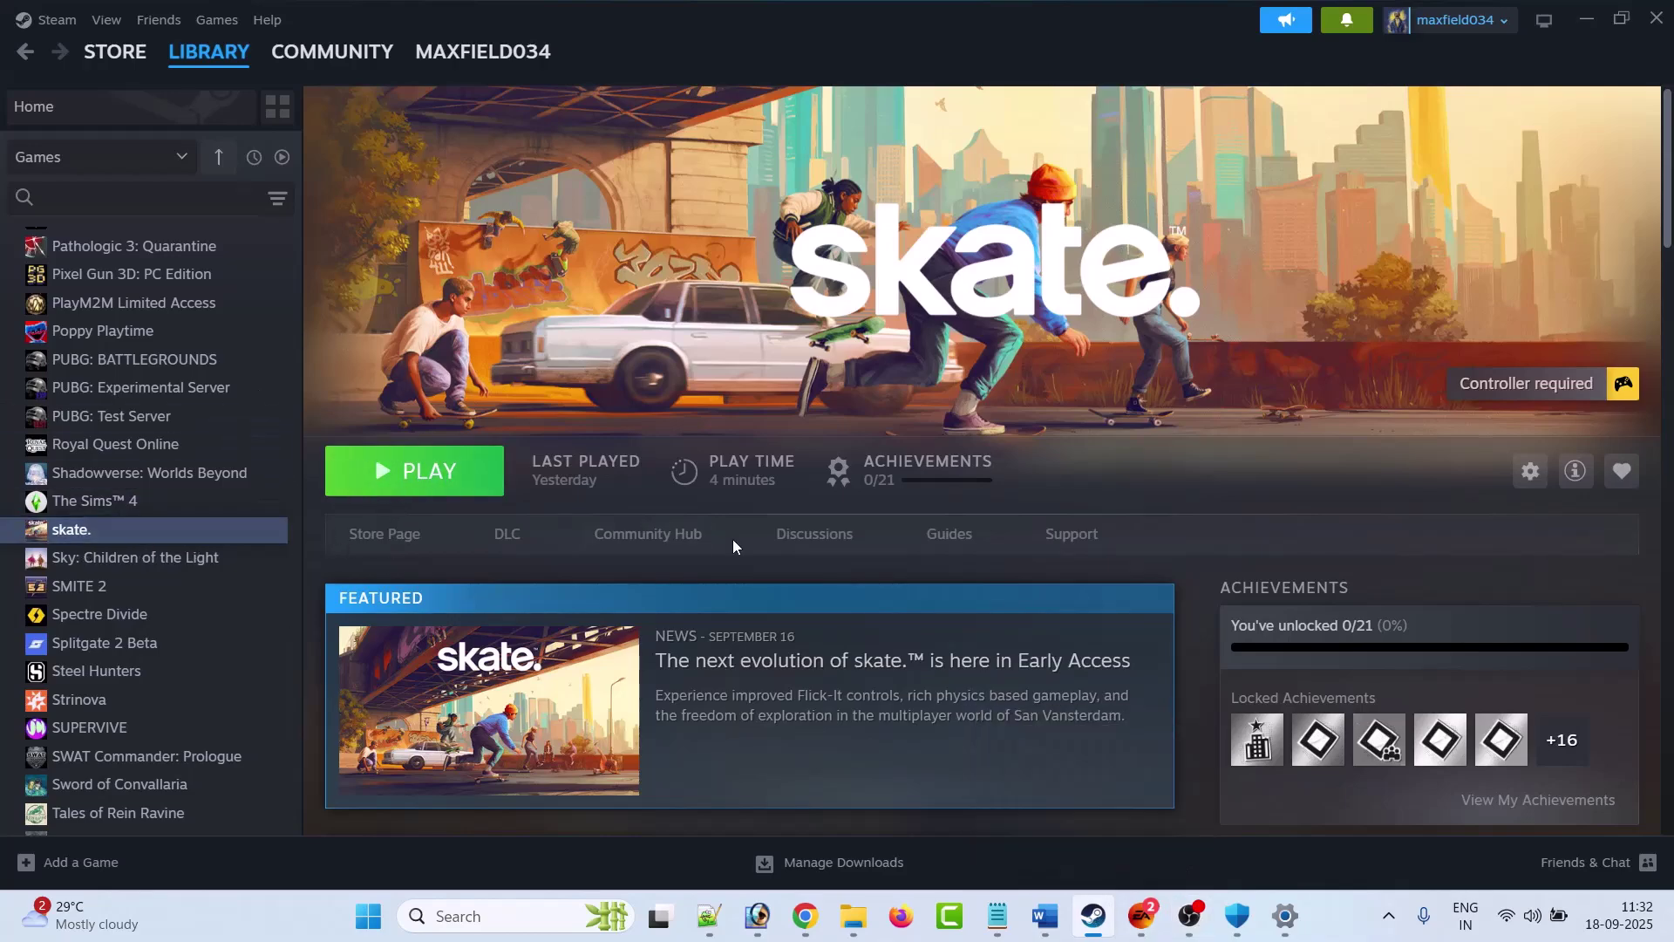
{"action": "key", "text": "alt+Tab"}
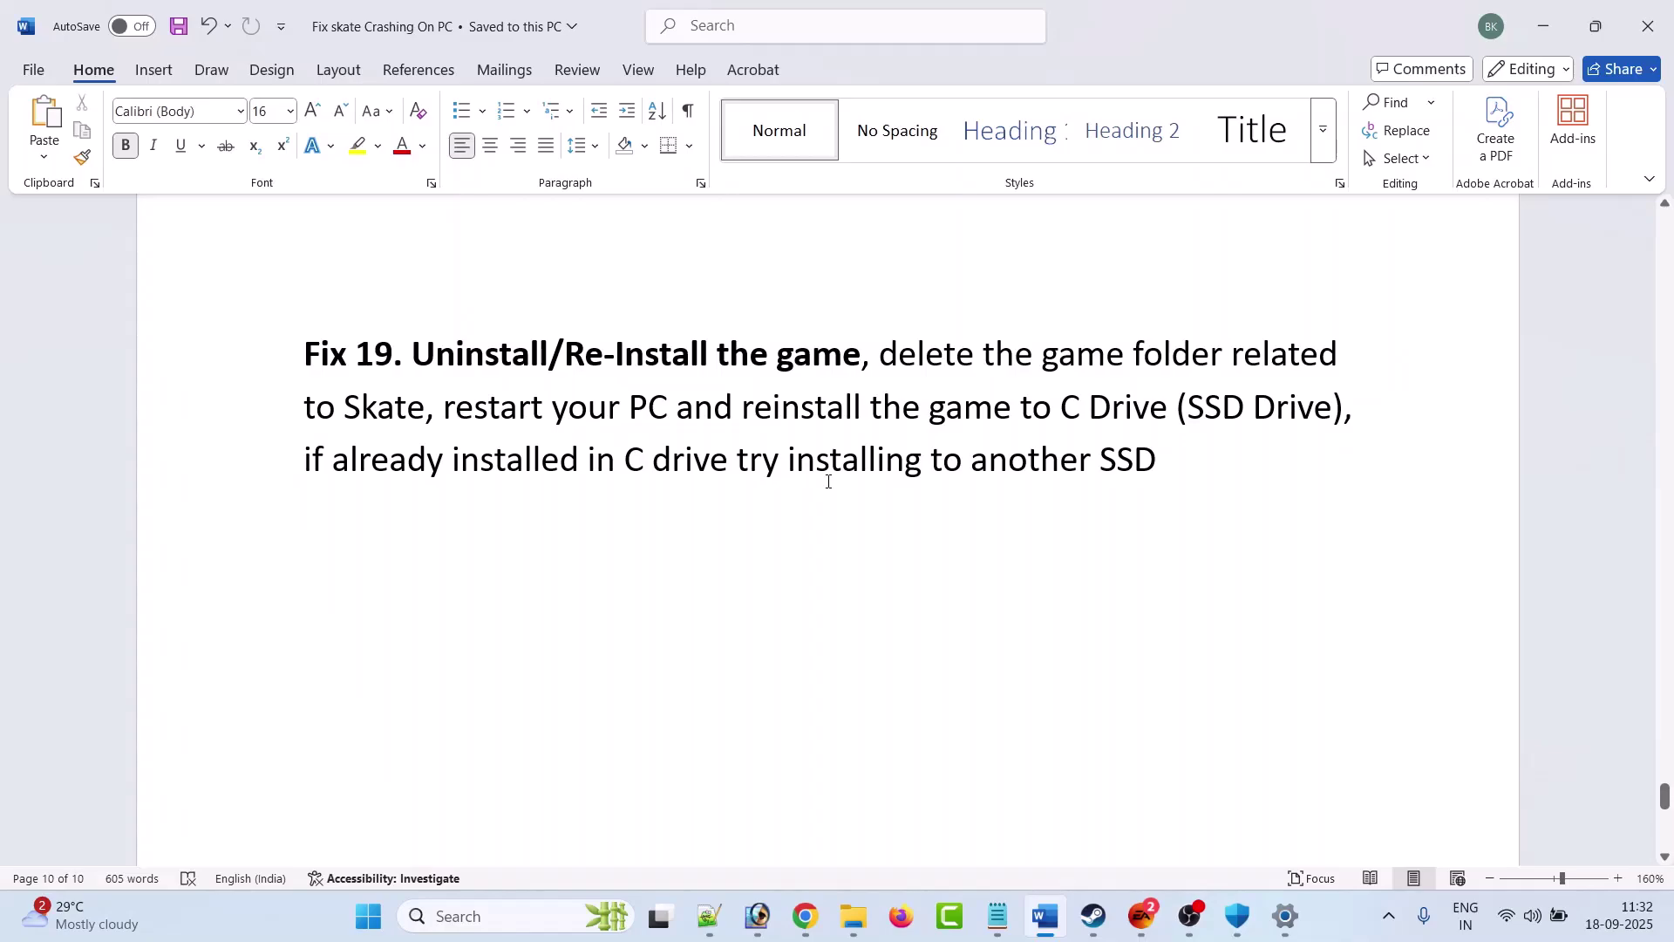